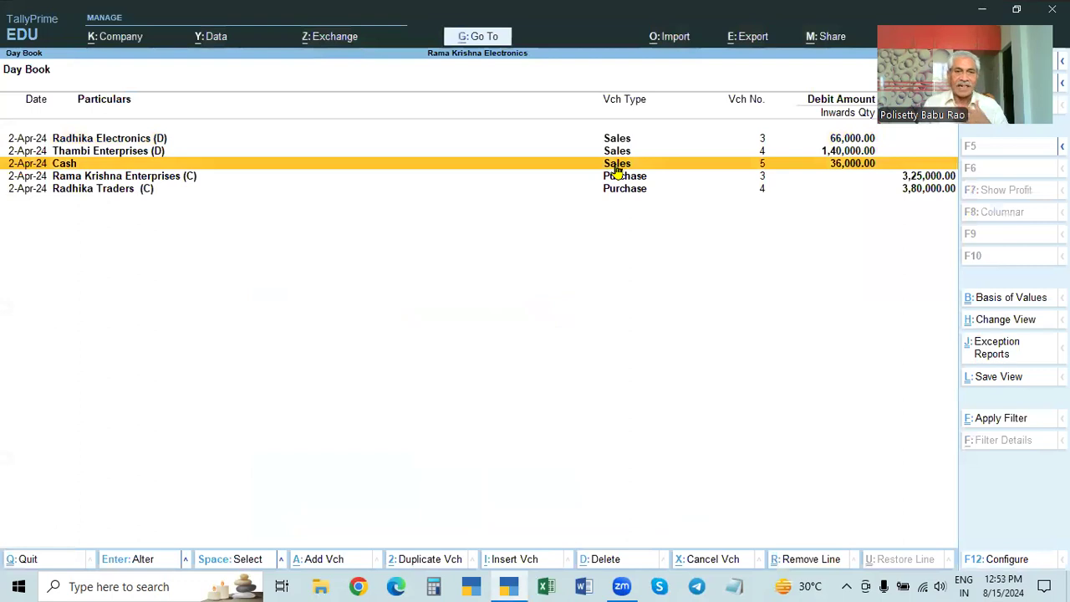
Step: Open the Thambi Enterprises (D) sales voucher from the Day Book and examine its printed invoice in preview
{"action": "left_click", "coordinate": [616, 165]}
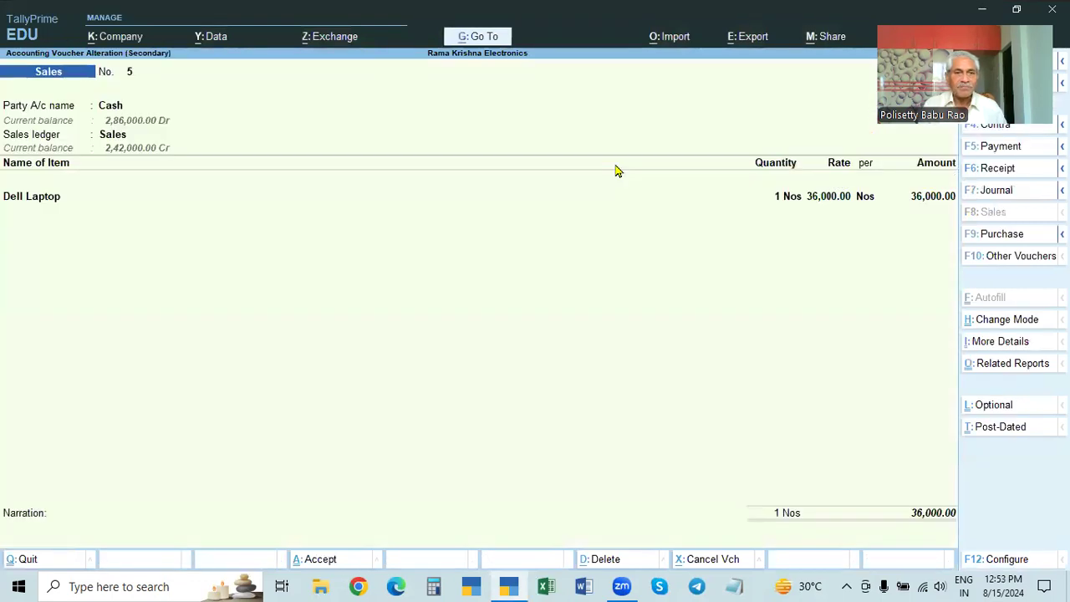
{"action": "key", "text": "Escape"}
{"action": "key", "text": "Up"}
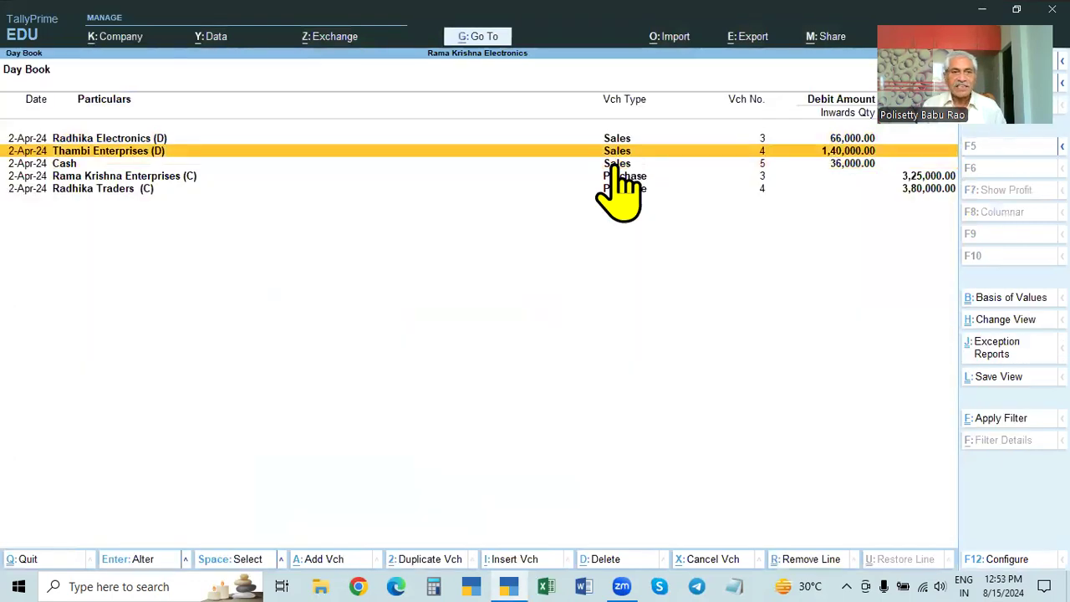
{"action": "key", "text": "Return"}
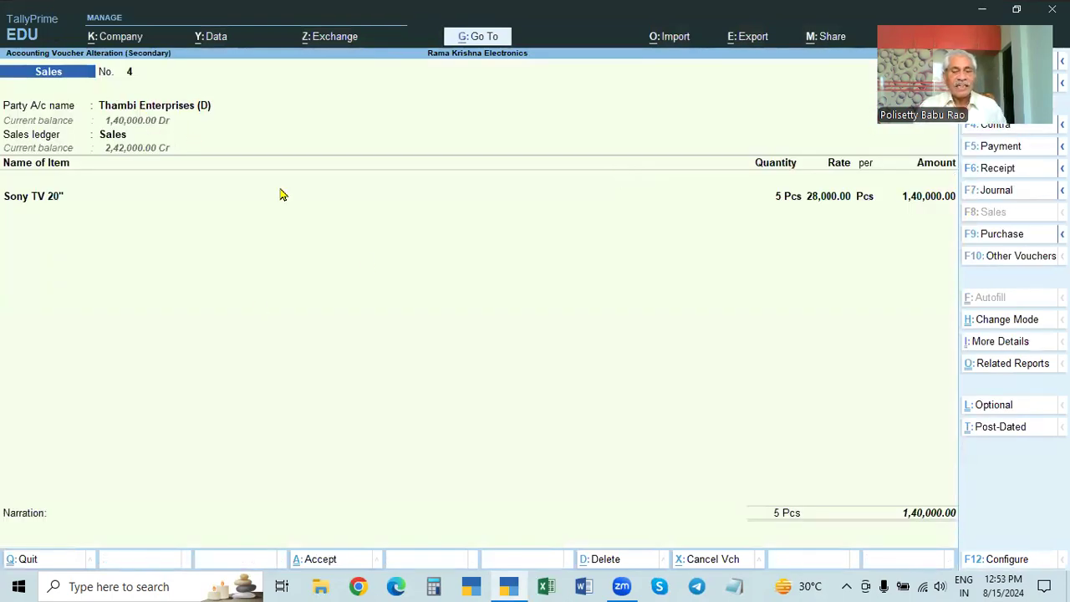
{"action": "key", "text": "ctrl+p"}
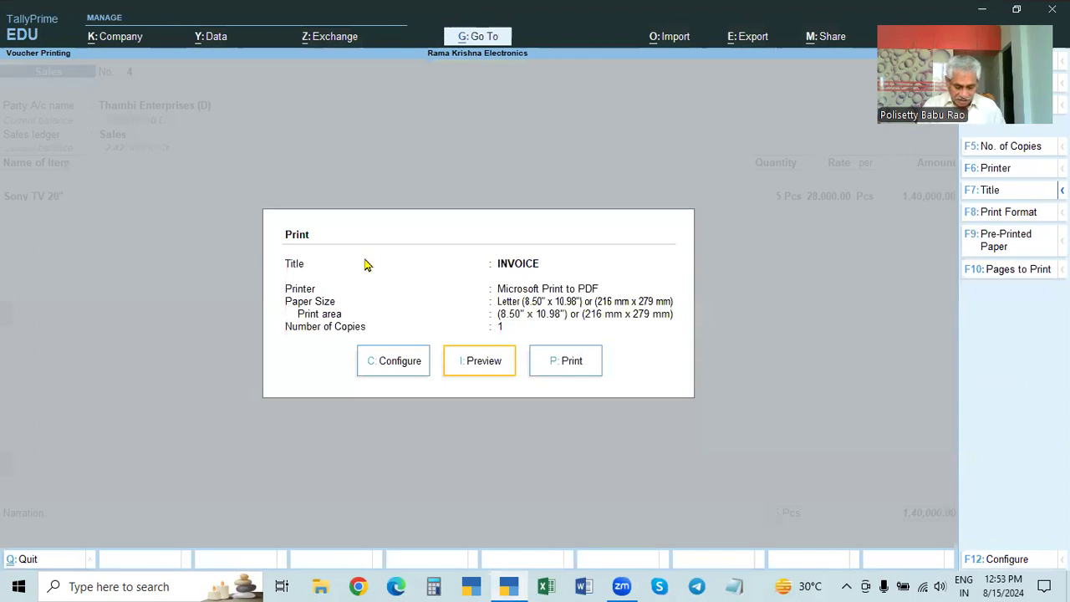
{"action": "key", "text": "i"}
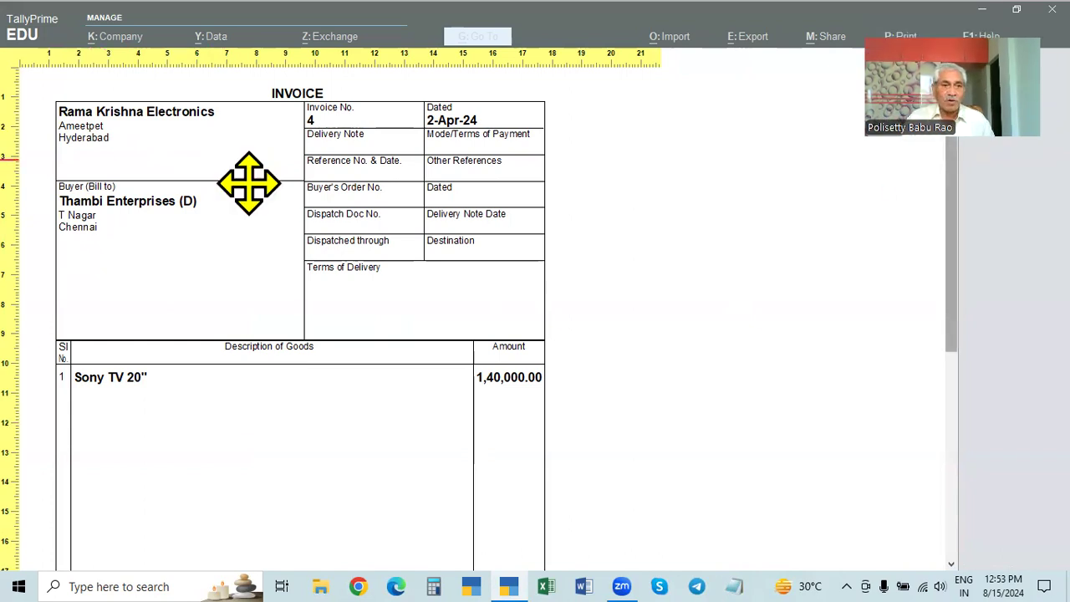
{"action": "scroll", "coordinate": [268, 451], "scroll_direction": "down", "scroll_amount": 1}
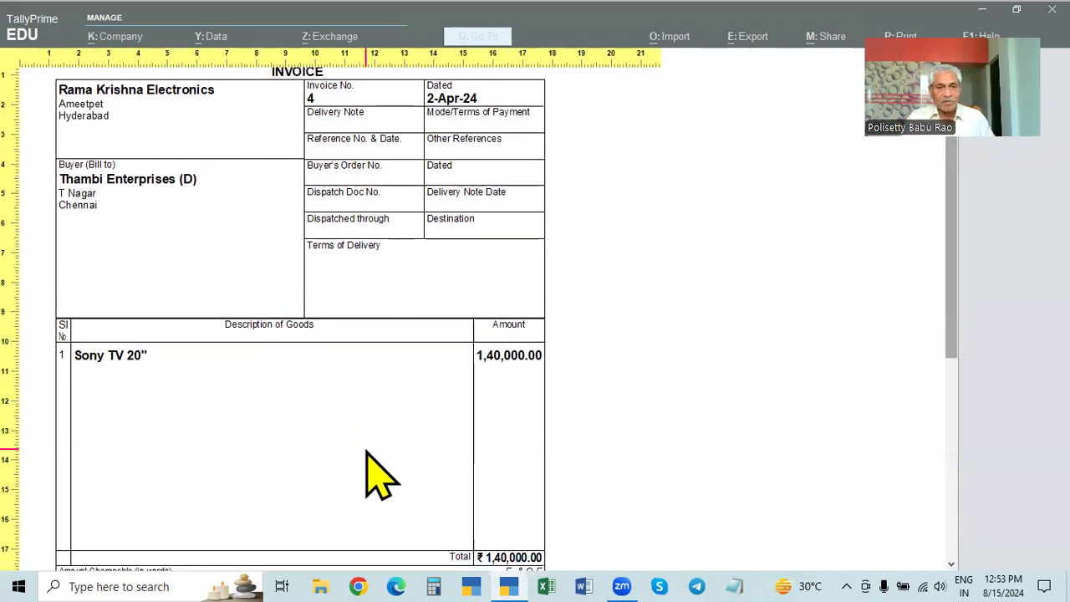
{"action": "scroll", "coordinate": [506, 335], "scroll_direction": "up", "scroll_amount": 1}
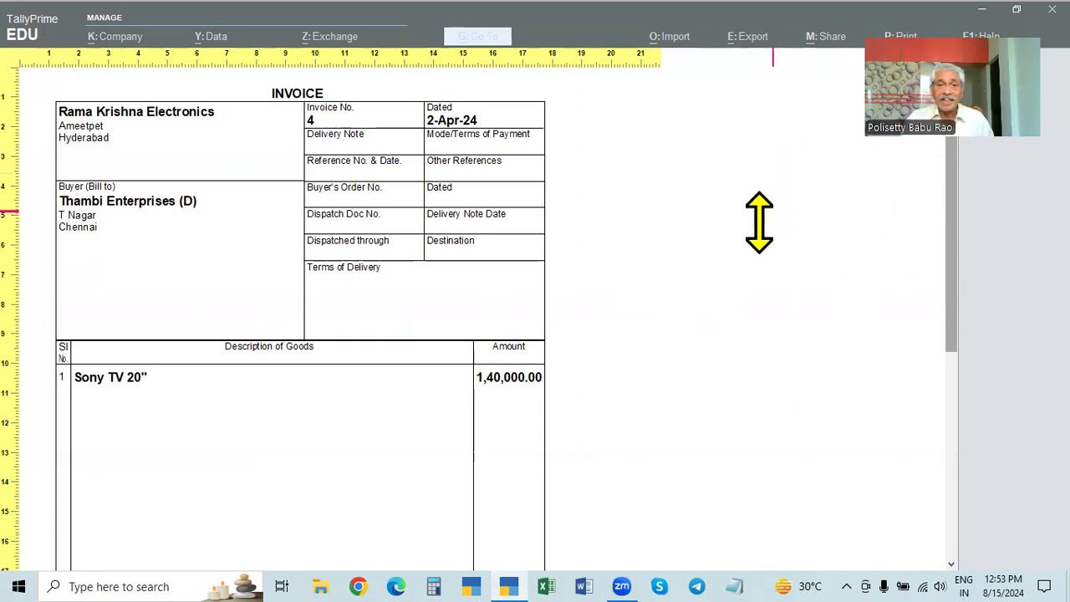
{"action": "key", "text": "Escape"}
{"action": "key", "text": "Escape"}
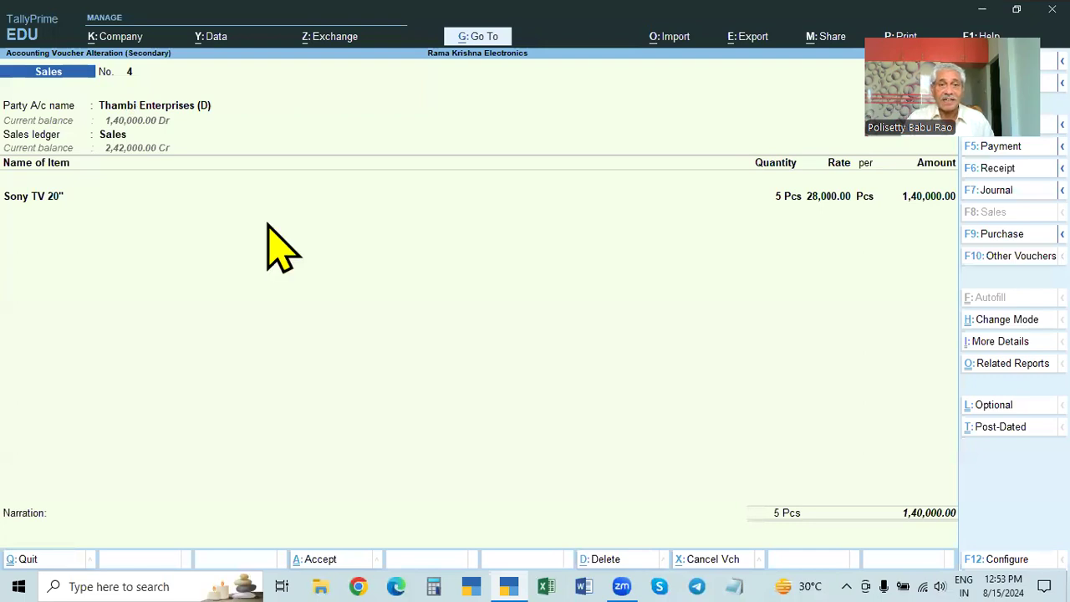
{"action": "key", "text": "Escape"}
Step: Open the Cash sales voucher from the Day Book and check its party account name
{"action": "left_click", "coordinate": [77, 164]}
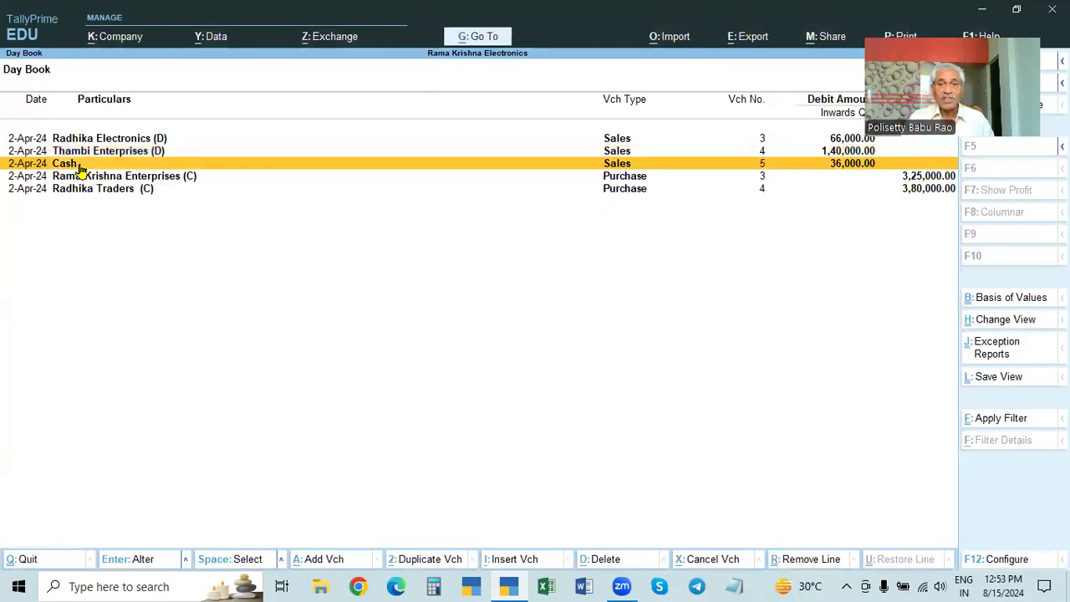
{"action": "left_click", "coordinate": [81, 168]}
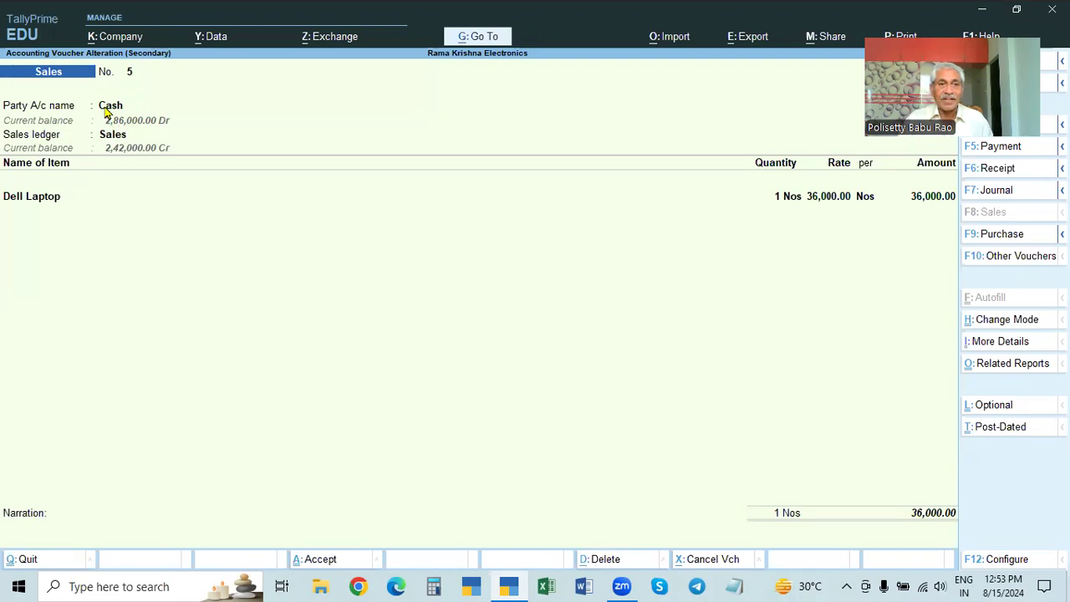
{"action": "left_click", "coordinate": [106, 111]}
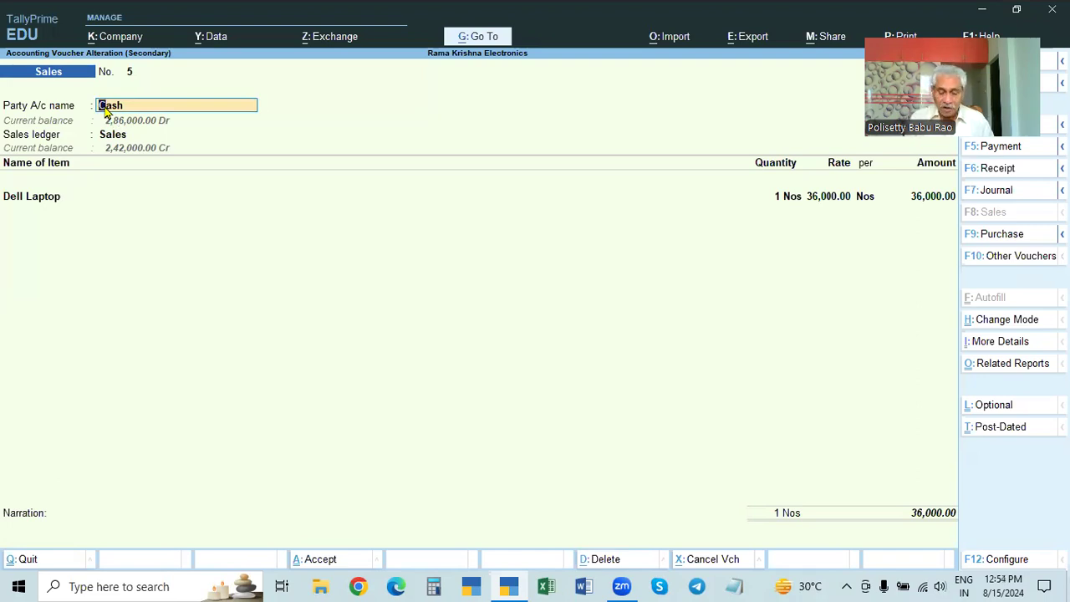
{"action": "key", "text": "BackSpace"}
{"action": "key", "text": "Escape"}
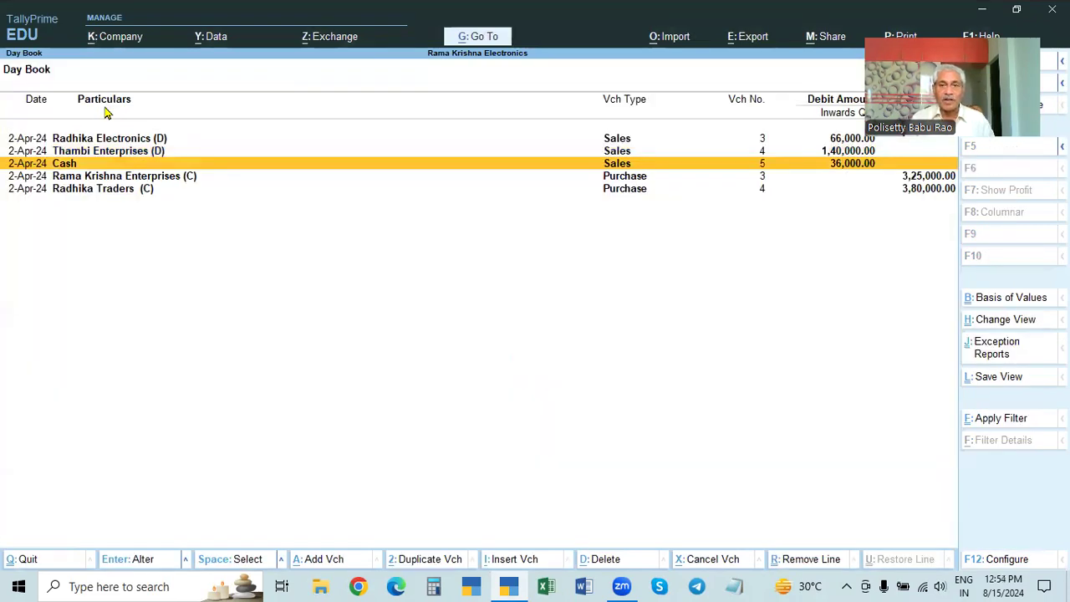
Step: Return to the Gateway of Tally and start a new sales voucher dated 2-Apr-24
{"action": "key", "text": "Escape"}
{"action": "key", "text": "Return"}
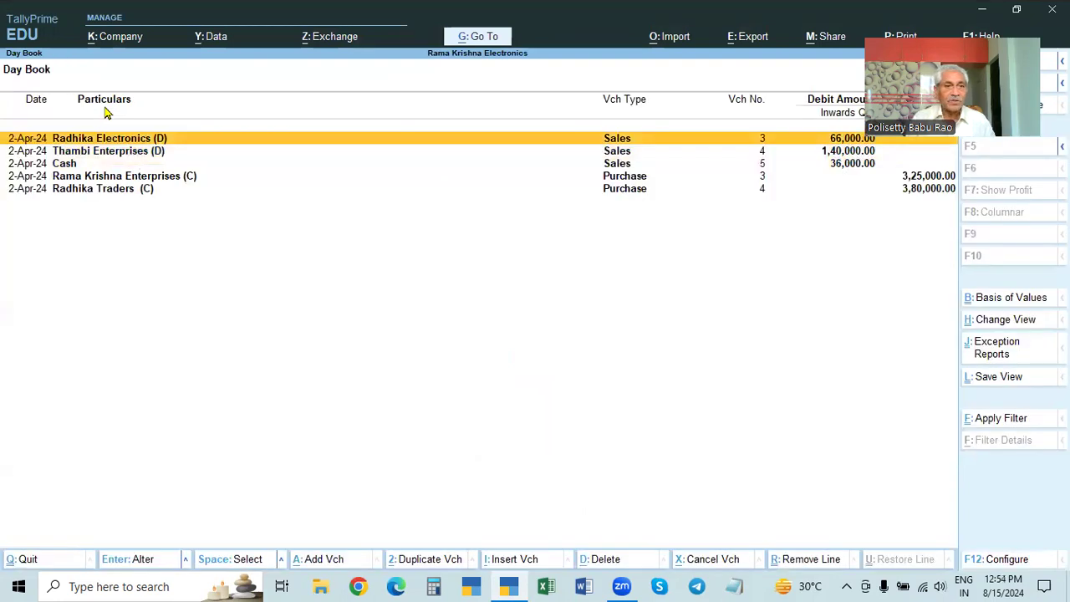
{"action": "key", "text": "Escape"}
{"action": "key", "text": "Escape"}
{"action": "key", "text": "Escape"}
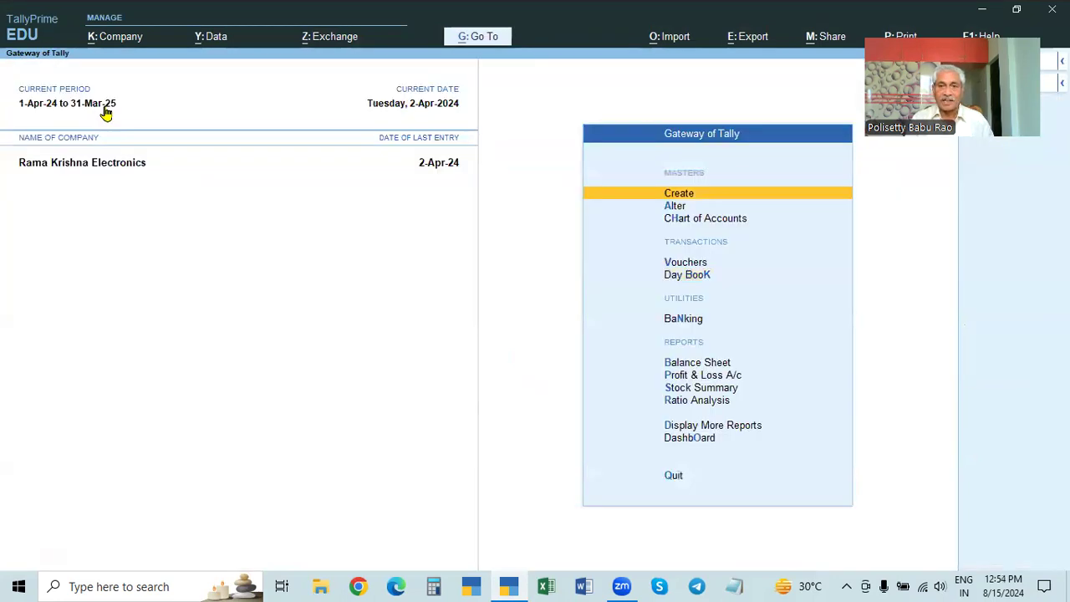
{"action": "key", "text": "Down"}
{"action": "key", "text": "Down"}
{"action": "key", "text": "Down"}
{"action": "key", "text": "Return"}
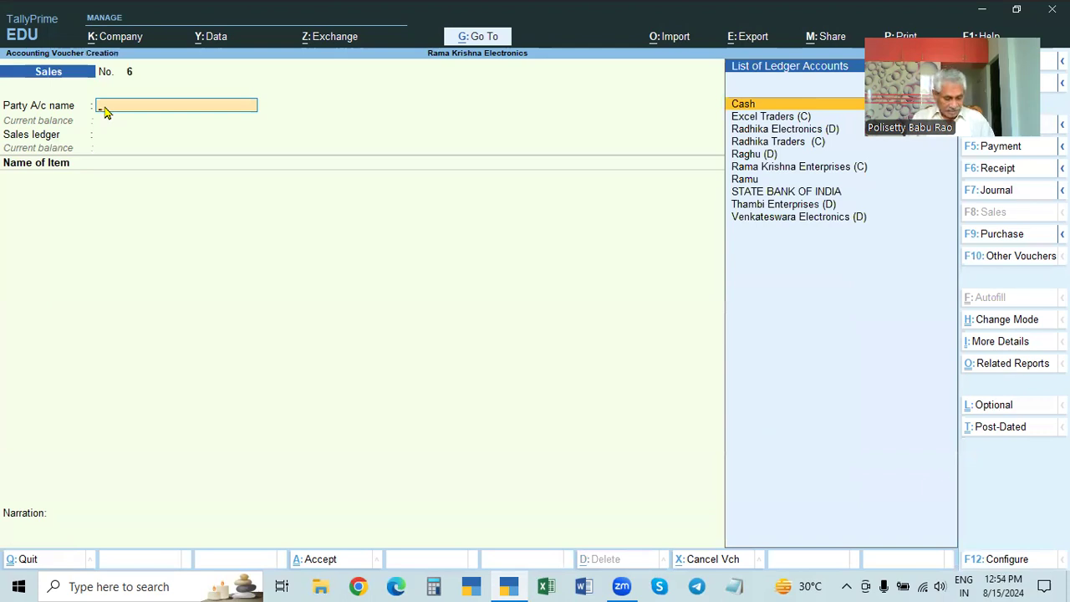
{"action": "key", "text": "F2"}
{"action": "type", "text": "2.4"}
{"action": "key", "text": "Return"}
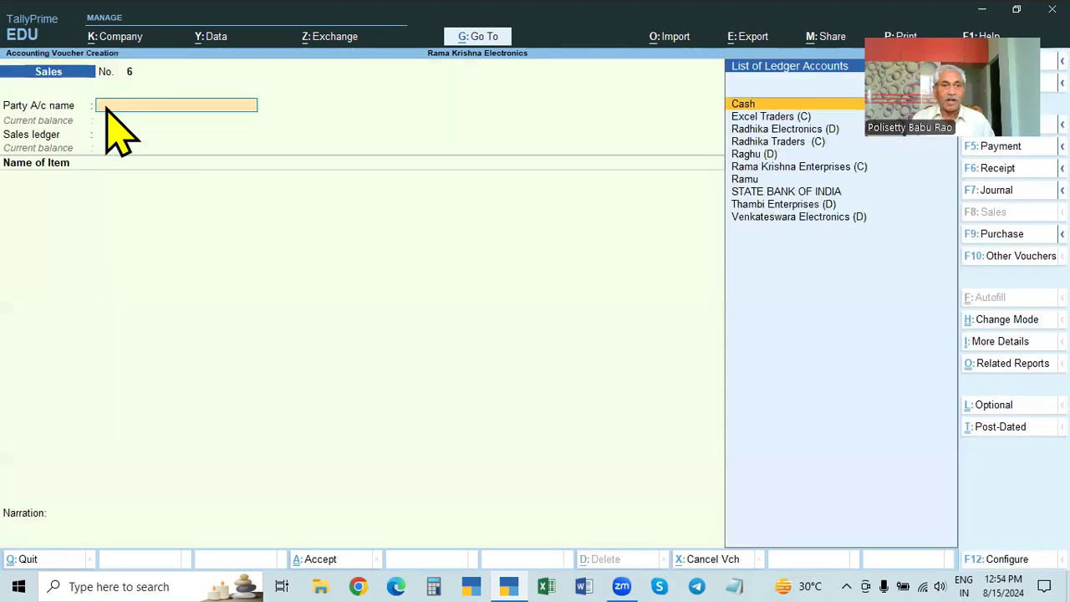
{"action": "left_click", "coordinate": [755, 179]}
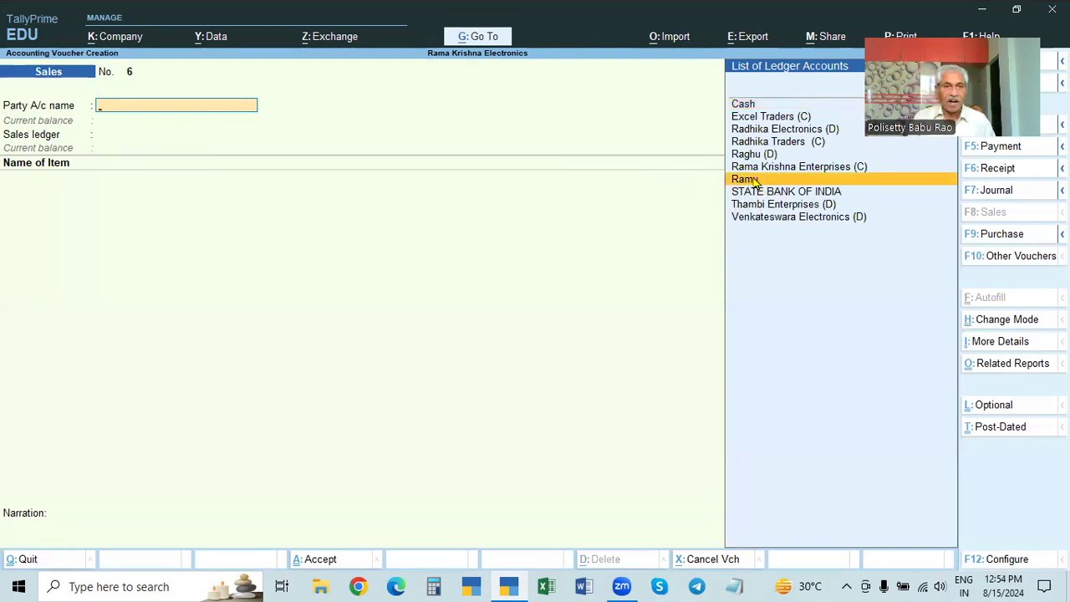
{"action": "left_click", "coordinate": [755, 179]}
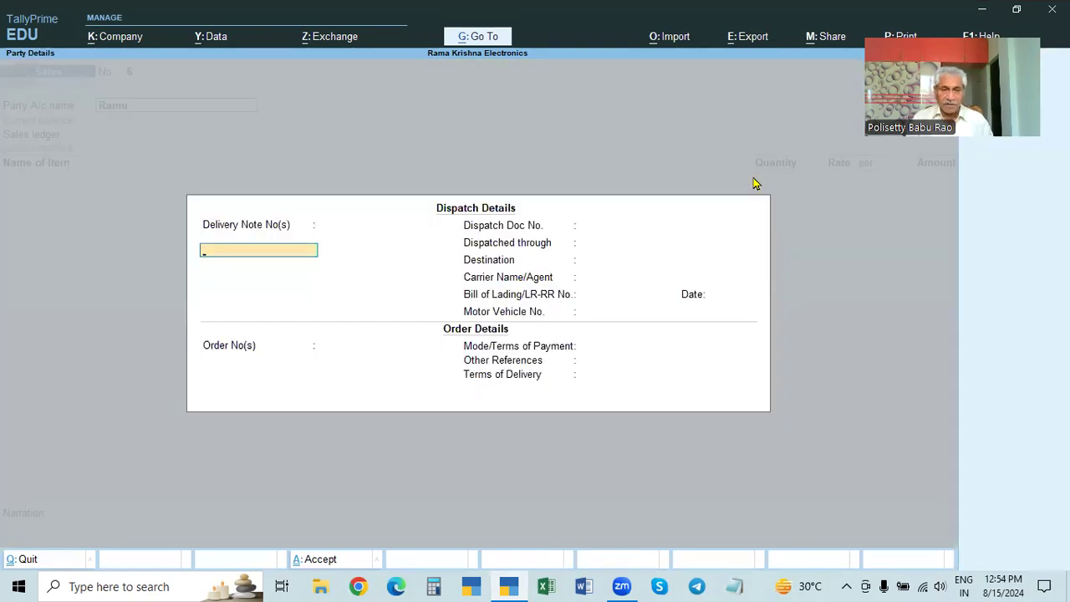
{"action": "key", "text": "Escape"}
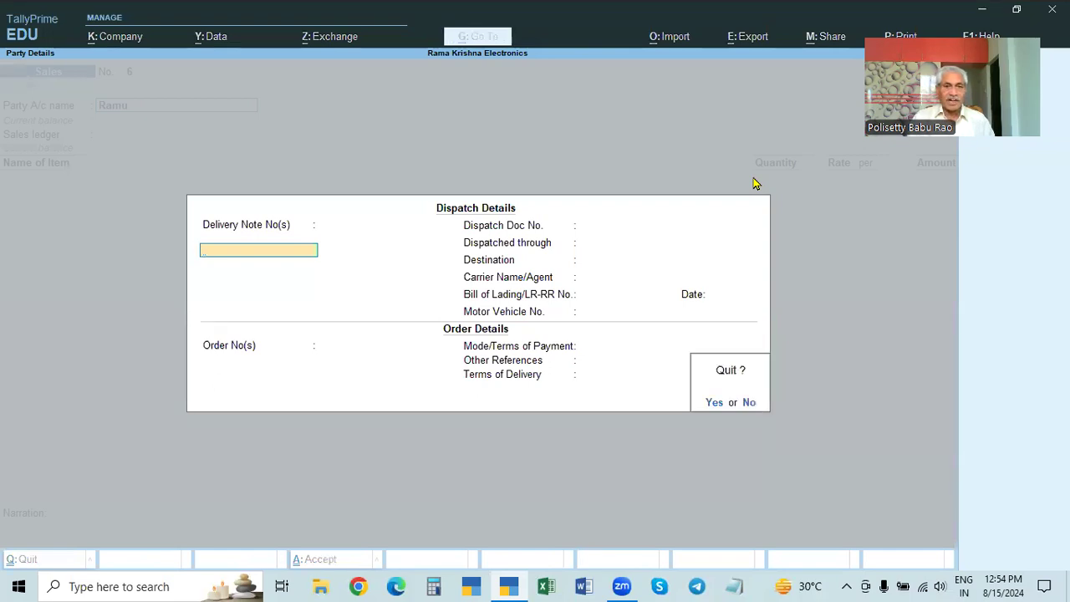
{"action": "type", "text": "yCash"}
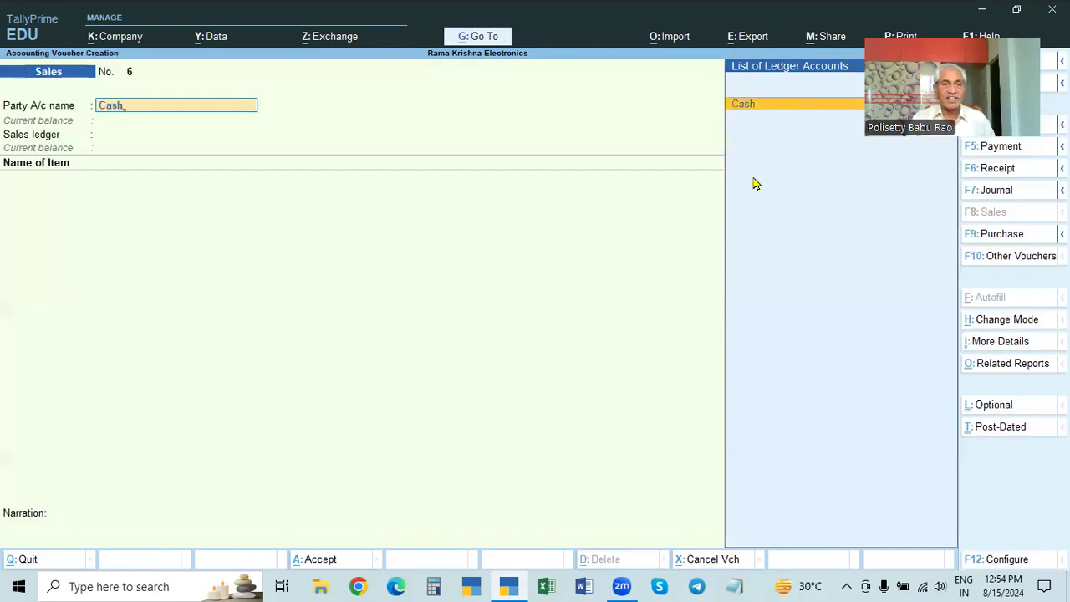
Step: Set the party account to Cash with default dispatch and party details, and choose Sales as the sales ledger
{"action": "key", "text": "Return"}
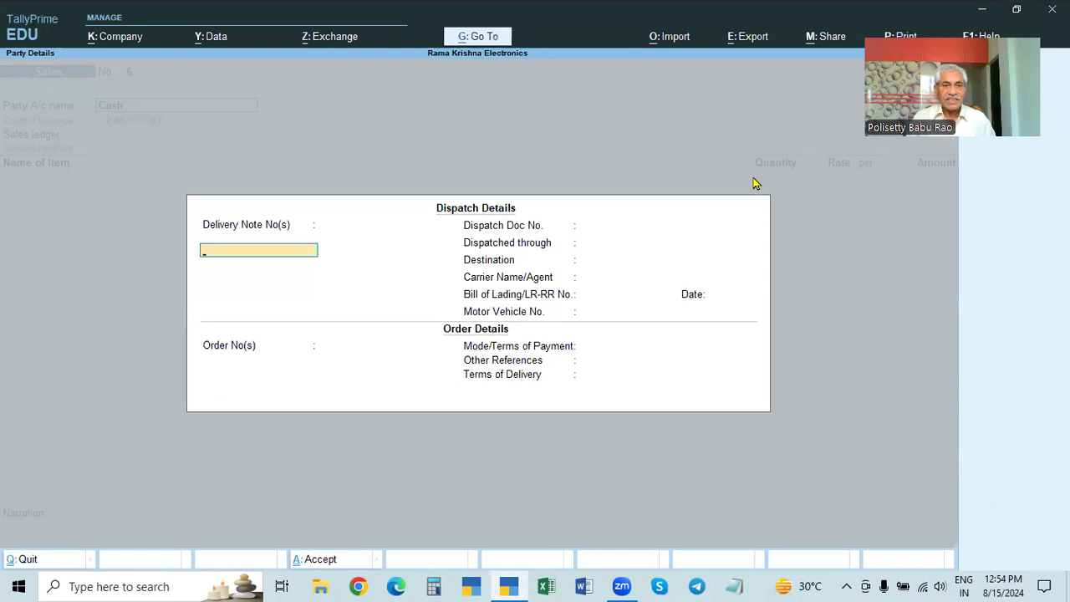
{"action": "key", "text": "ctrl+a"}
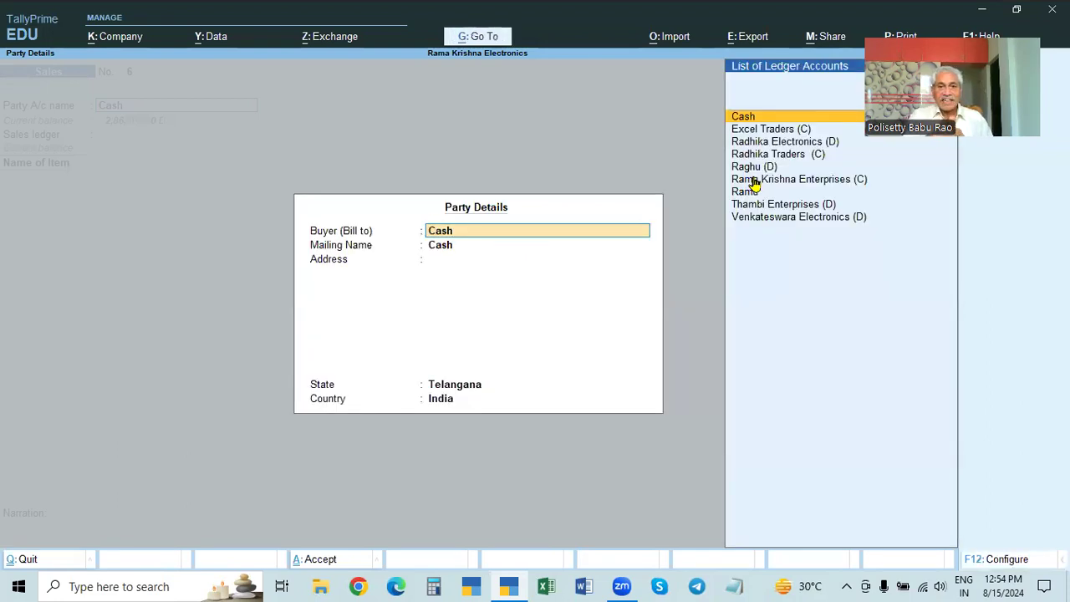
{"action": "key", "text": "ctrl+a"}
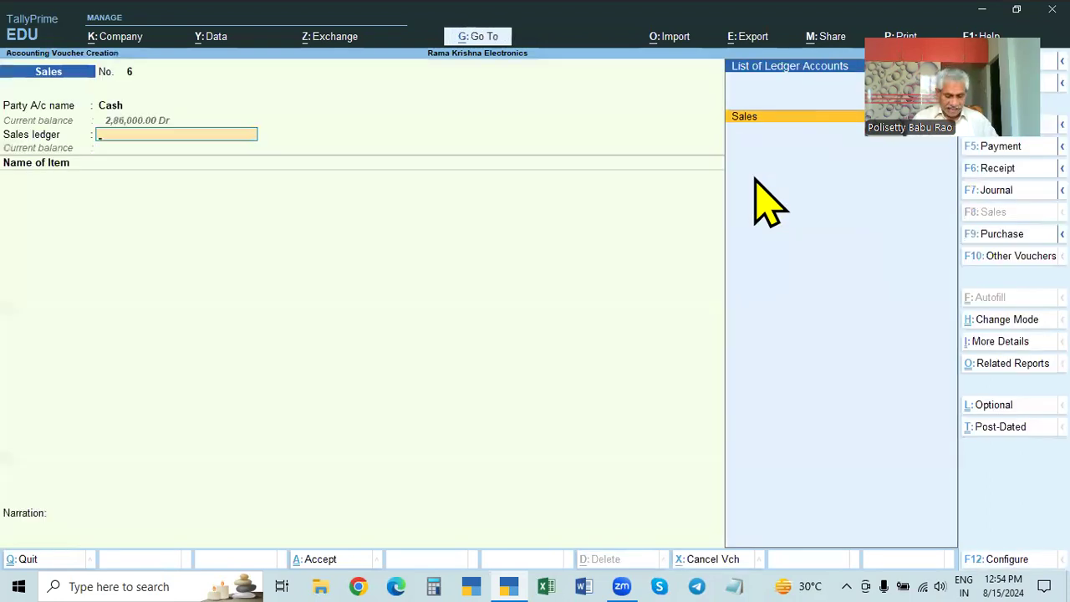
{"action": "type", "text": "Sal"}
{"action": "key", "text": "Return"}
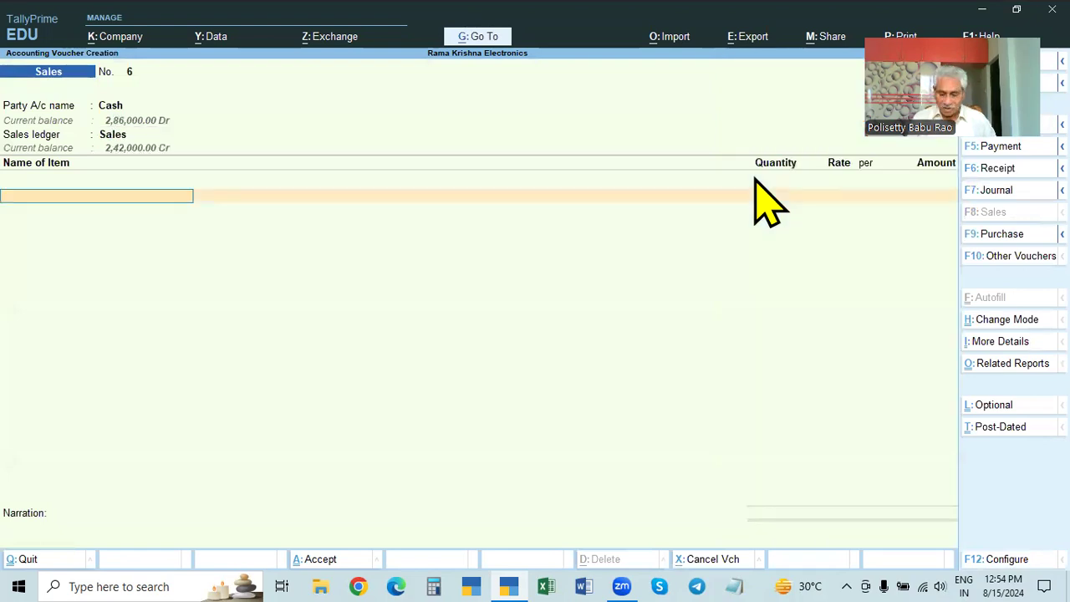
Step: Add Dell Mouse as the stock item with a quantity of 5 Nos
{"action": "key", "text": "Down"}
{"action": "key", "text": "Down"}
{"action": "key", "text": "Down"}
{"action": "key", "text": "Down"}
{"action": "key", "text": "Down"}
{"action": "key", "text": "Down"}
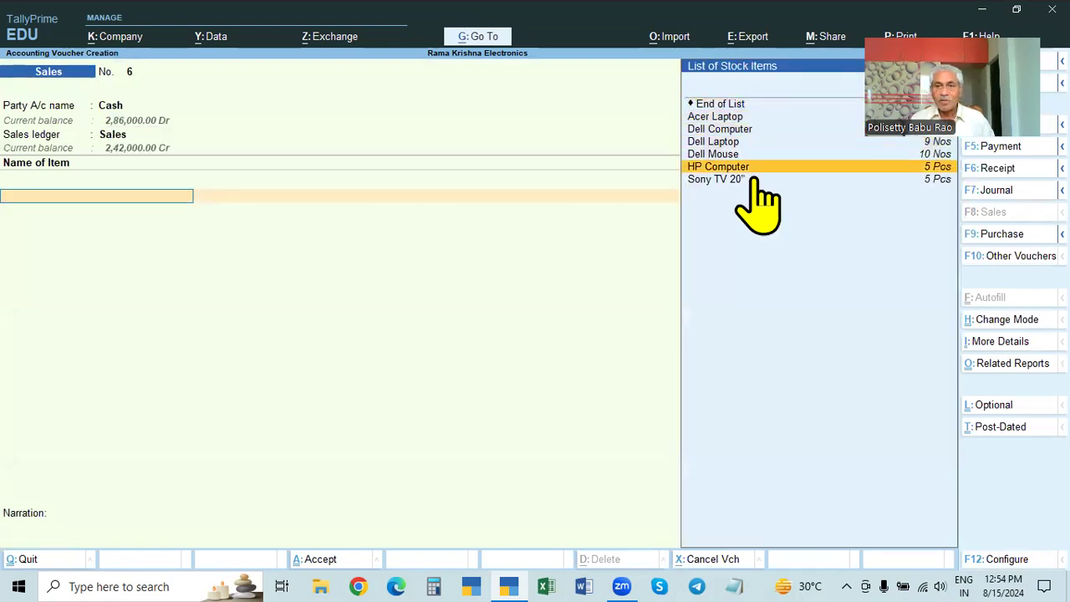
{"action": "key", "text": "Up"}
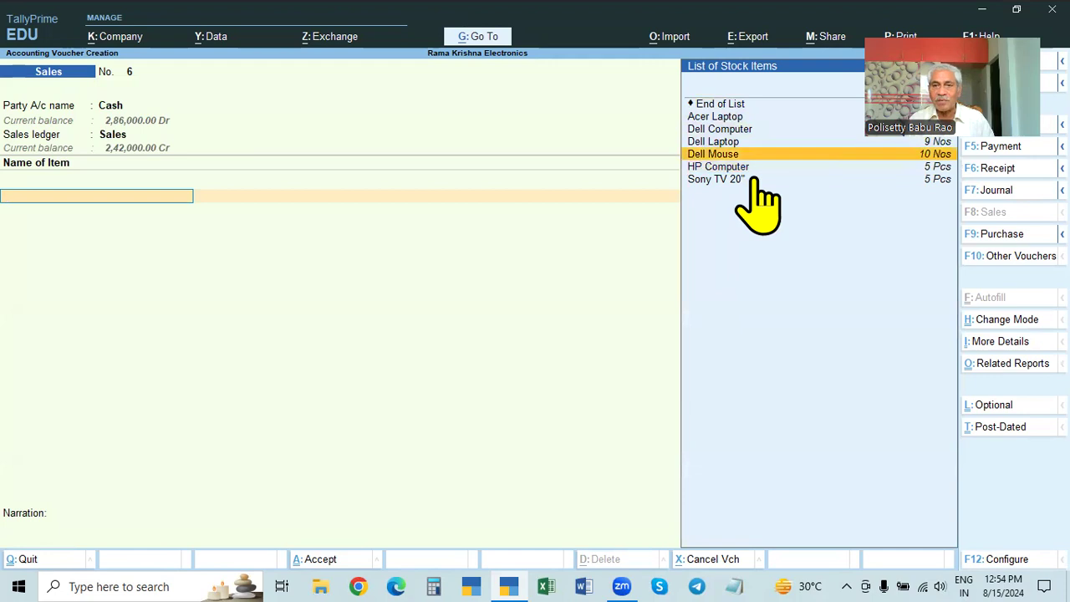
{"action": "key", "text": "Return"}
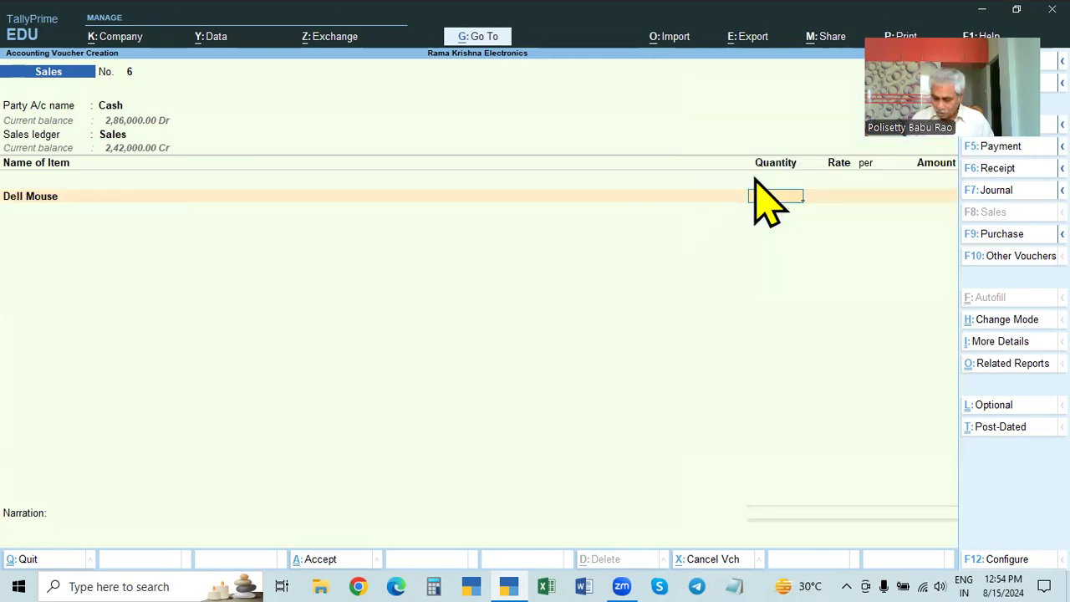
{"action": "type", "text": "5"}
{"action": "key", "text": "Return"}
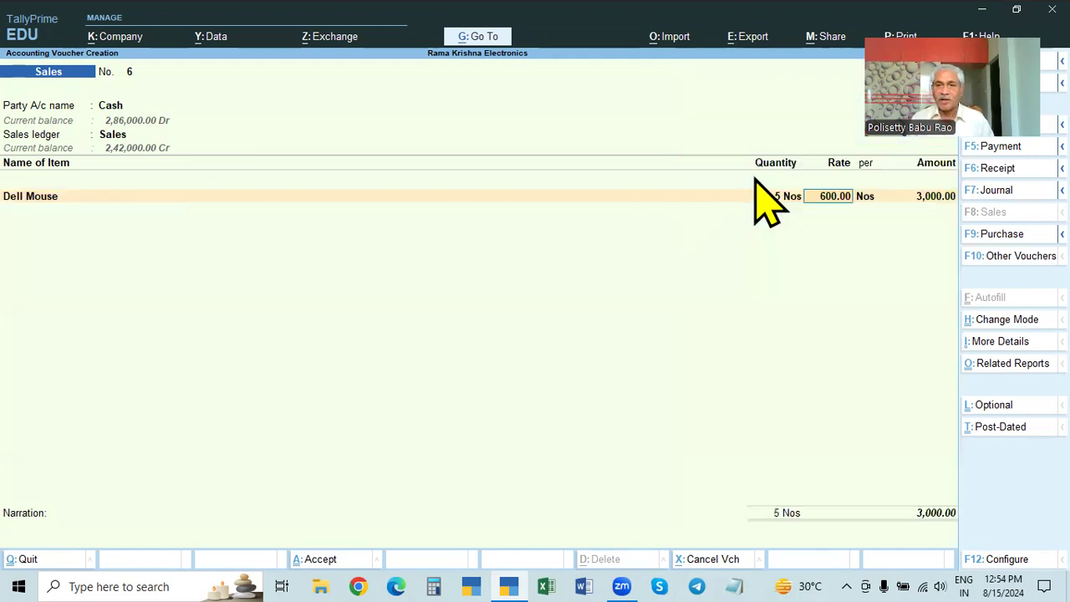
Step: Set the Dell Mouse rate to 650 per Nos and end the item list, moving on to the narration
{"action": "type", "text": "650"}
{"action": "key", "text": "Return"}
{"action": "key", "text": "Return"}
{"action": "key", "text": "Return"}
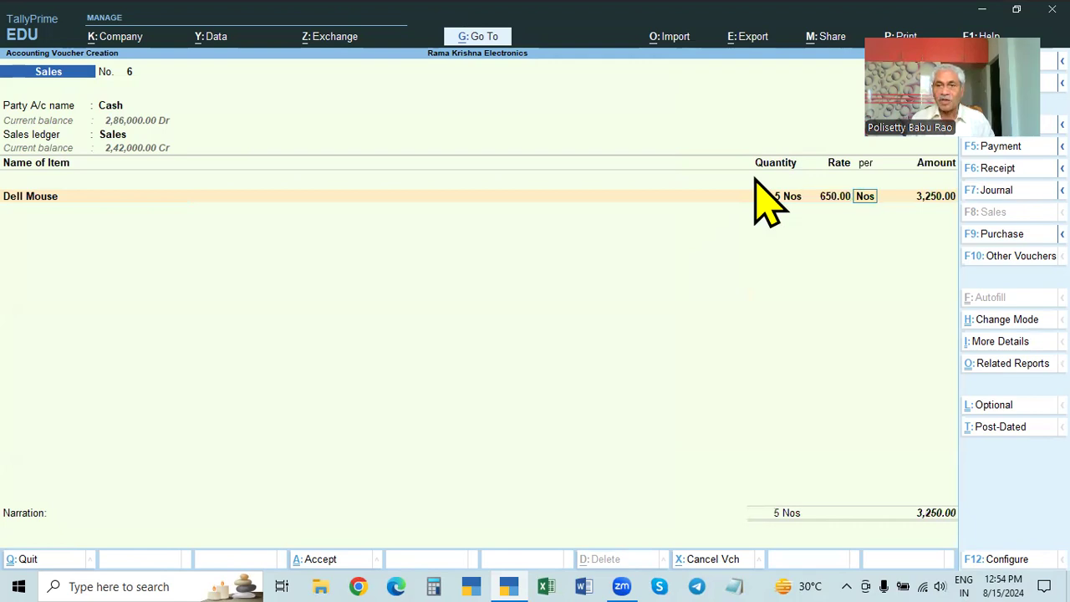
{"action": "key", "text": "Return"}
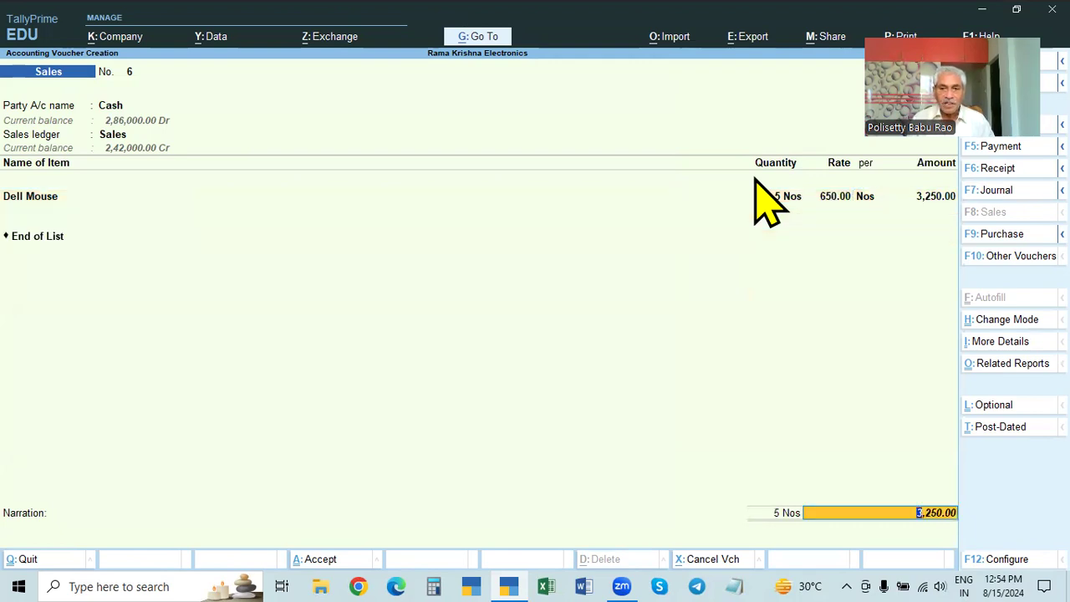
{"action": "key", "text": "Return"}
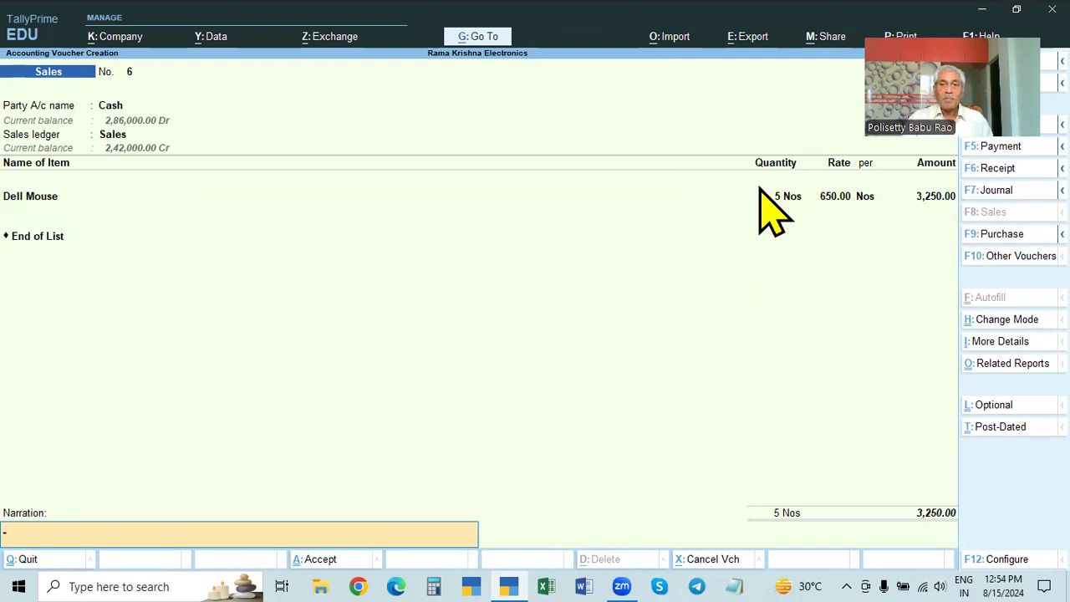
{"action": "left_click_drag", "start_coordinate": [865, 129], "coordinate": [38, 387]}
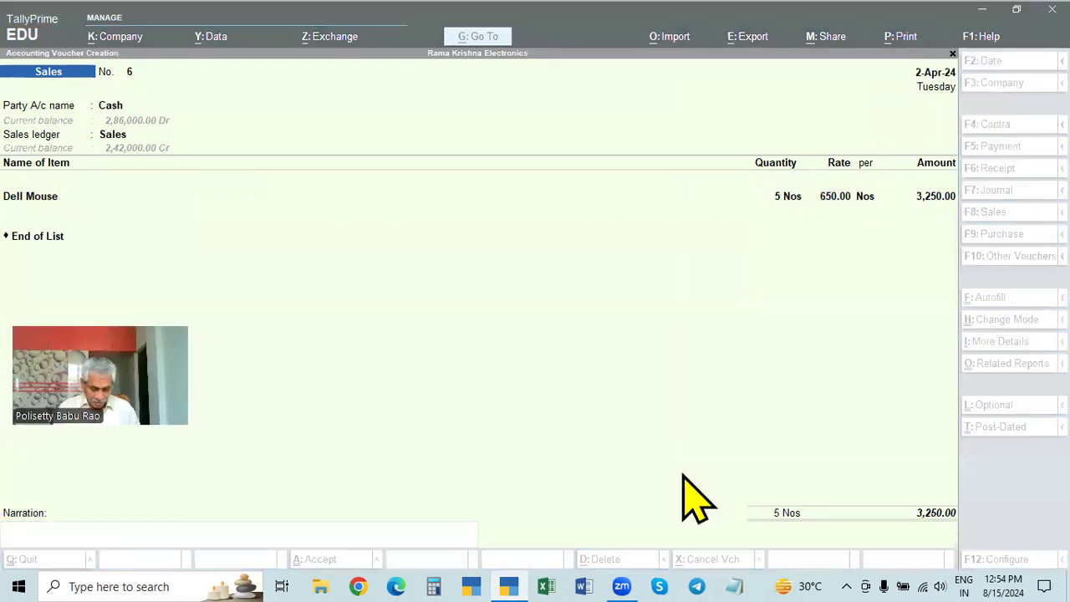
Step: Preview the printed invoice of the new cash sales voucher
{"action": "left_click", "coordinate": [660, 428]}
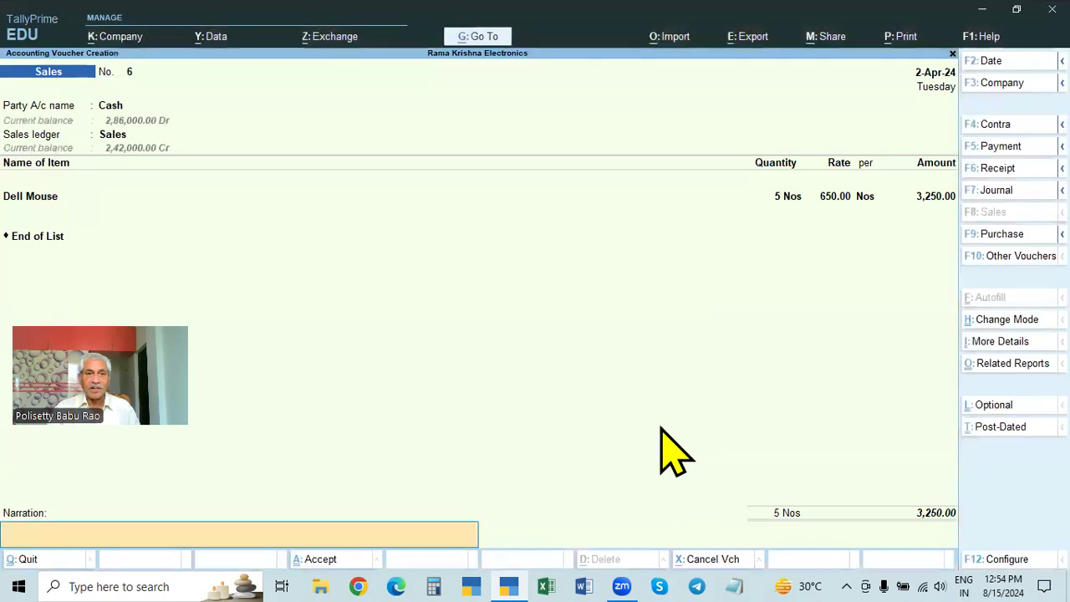
{"action": "key", "text": "alt+p"}
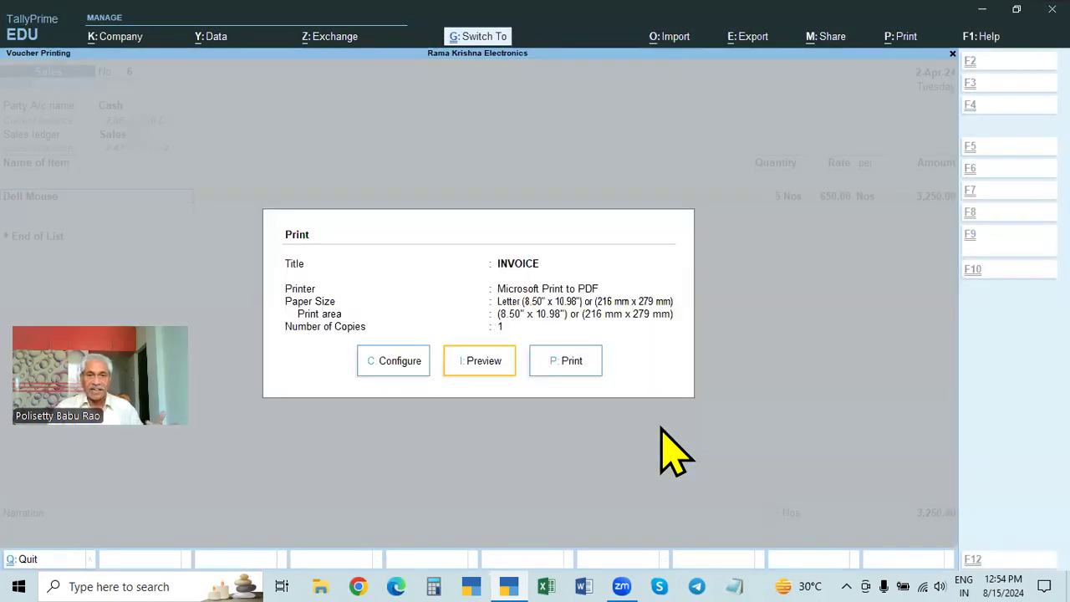
{"action": "left_click", "coordinate": [483, 368]}
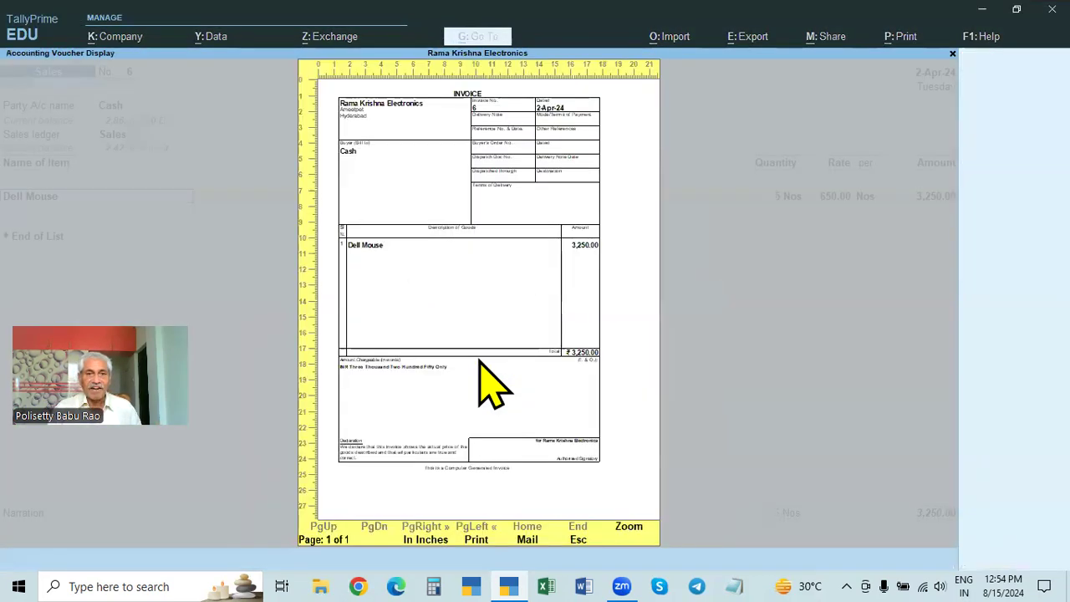
Step: Enlarge the cash invoice preview to examine the buyer section, and return to the voucher's party account
{"action": "left_click", "coordinate": [627, 527]}
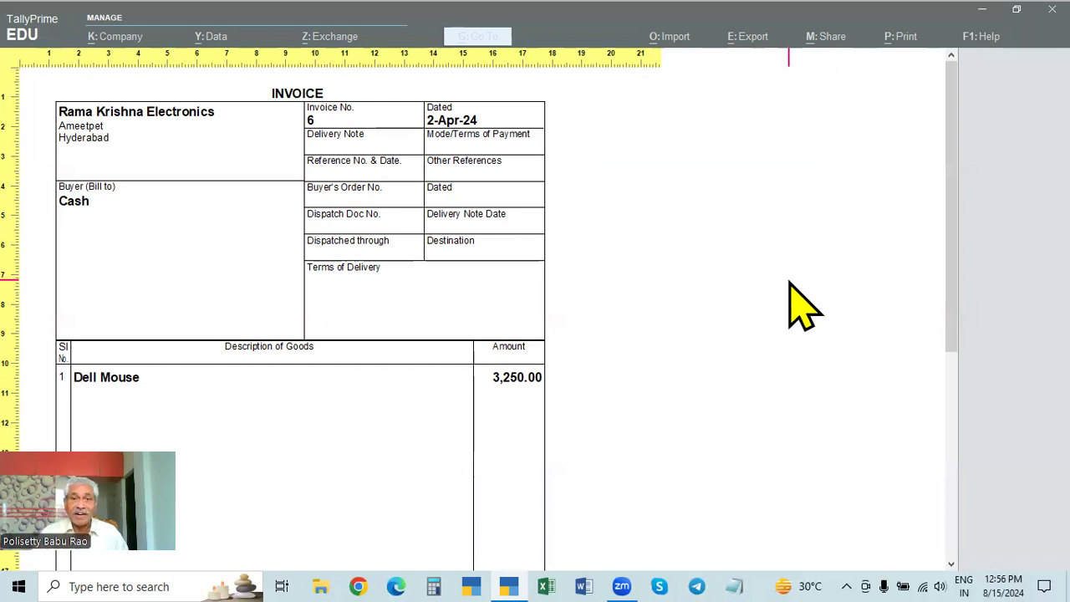
{"action": "key", "text": "Escape"}
{"action": "key", "text": "Escape"}
{"action": "key", "text": "Escape"}
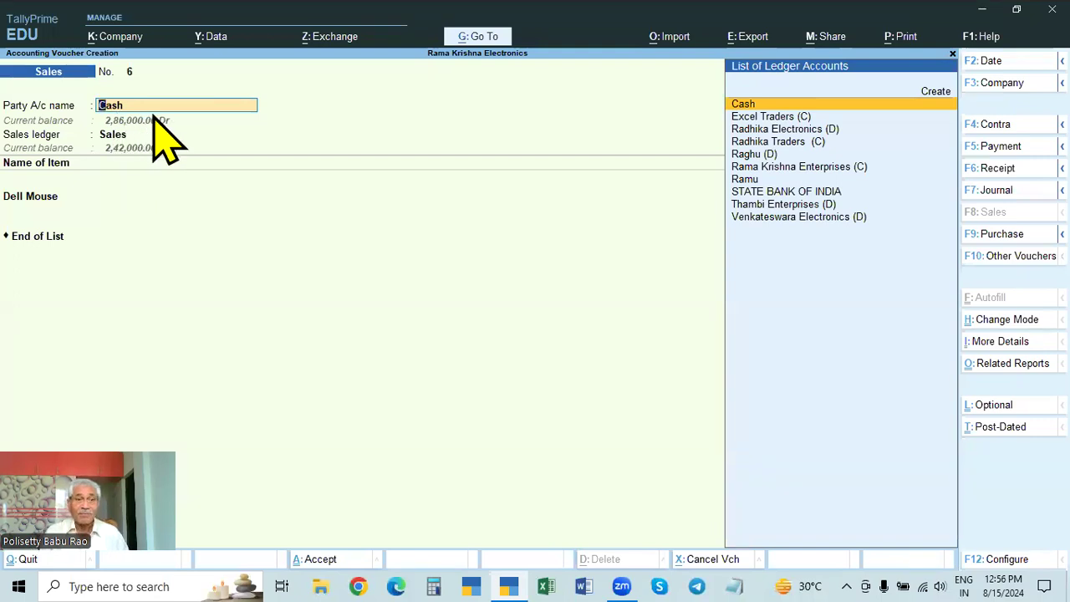
Step: Leave the dispatch details and set Provide Order details to No in the voucher configuration
{"action": "key", "text": "Return"}
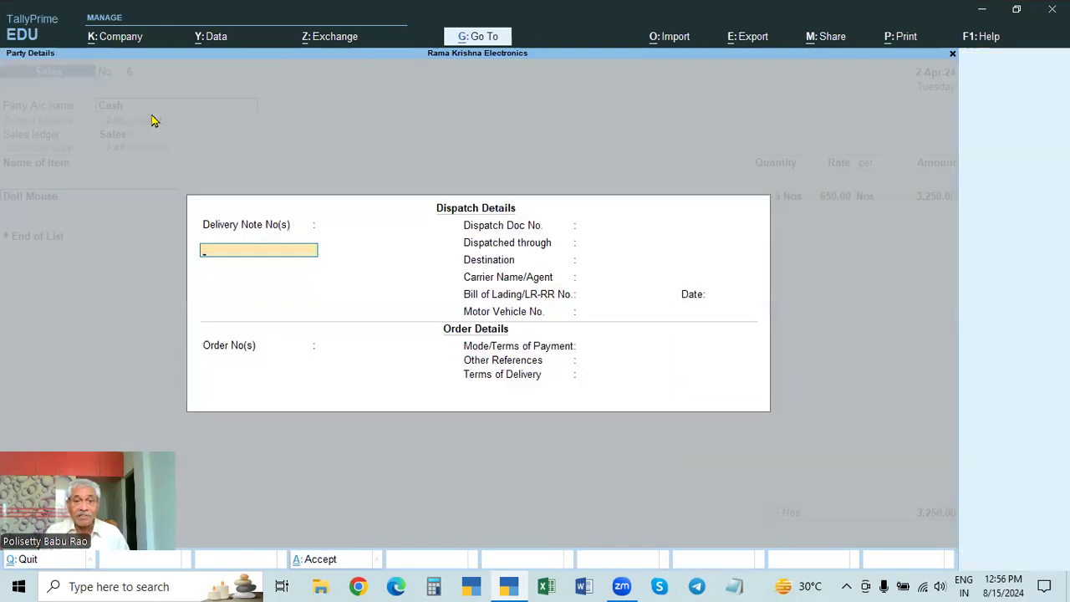
{"action": "key", "text": "Escape"}
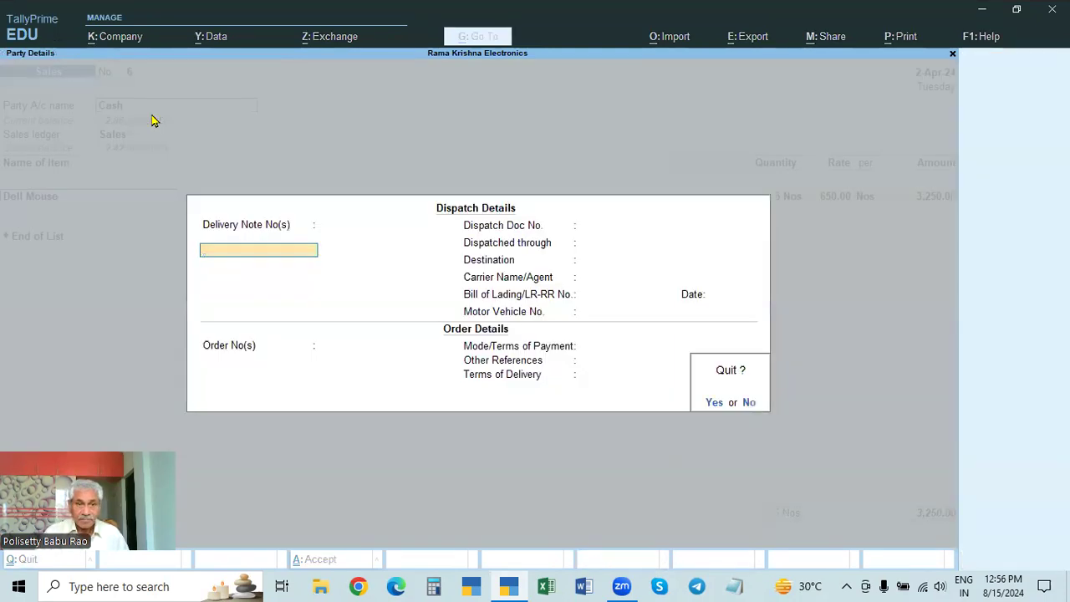
{"action": "key", "text": "y"}
{"action": "key", "text": "F12"}
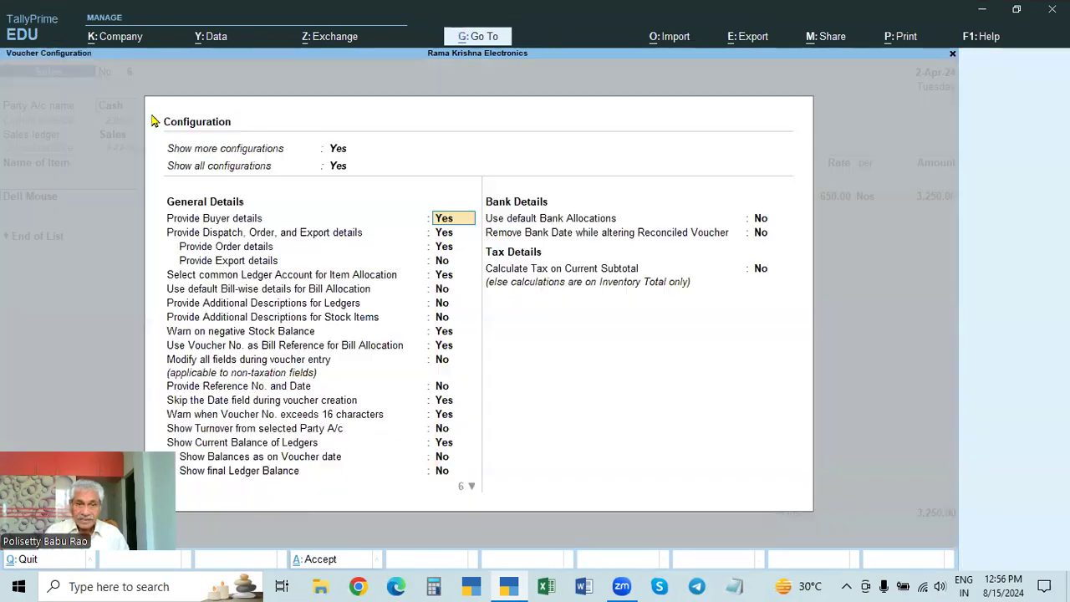
{"action": "left_click", "coordinate": [447, 247]}
{"action": "key", "text": "n"}
{"action": "key", "text": "ctrl+a"}
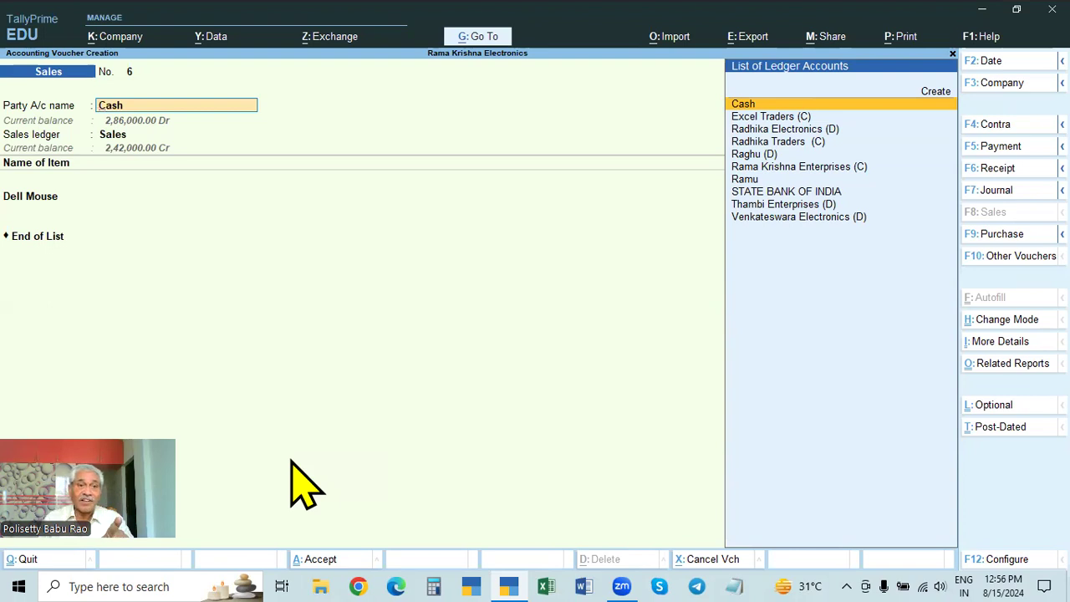
Step: Check the dispatch and party details for the Cash account, and go back to the party account name
{"action": "key", "text": "Return"}
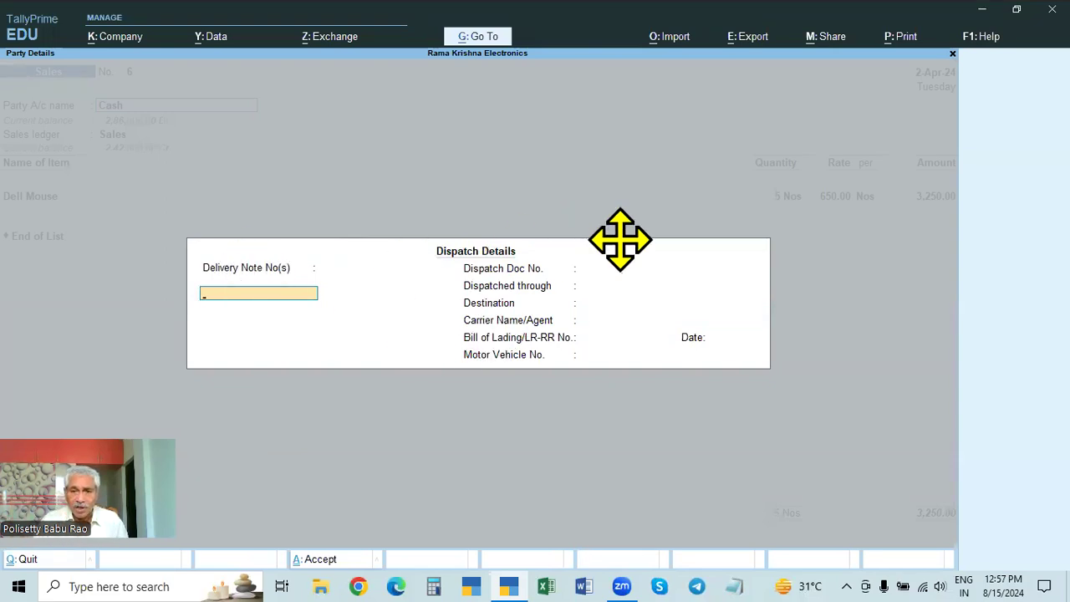
{"action": "key", "text": "ctrl+a"}
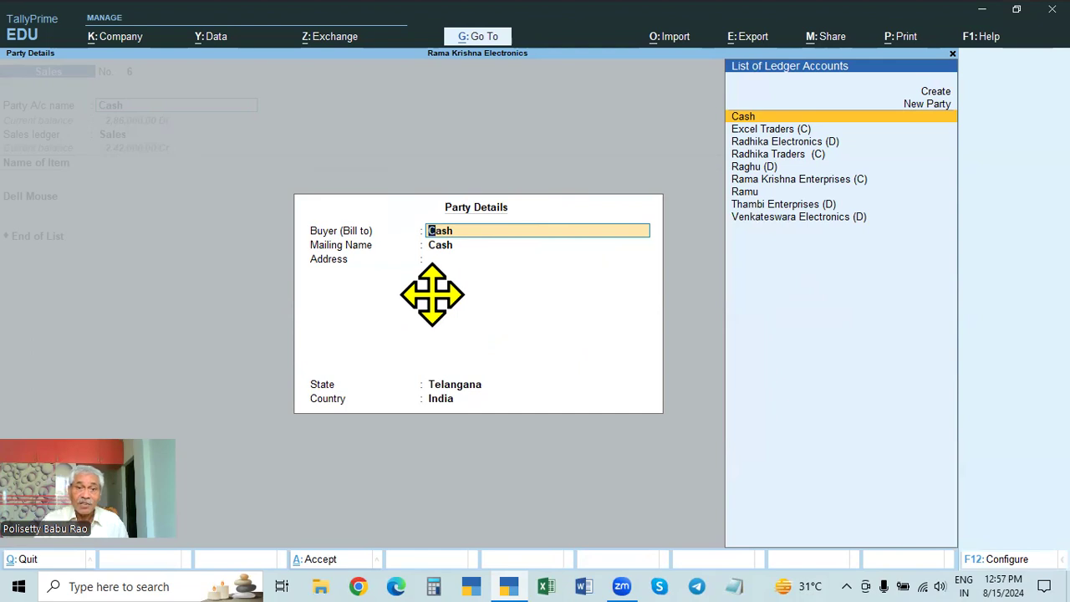
{"action": "key", "text": "BackSpace"}
{"action": "key", "text": "Escape"}
{"action": "key", "text": "Return"}
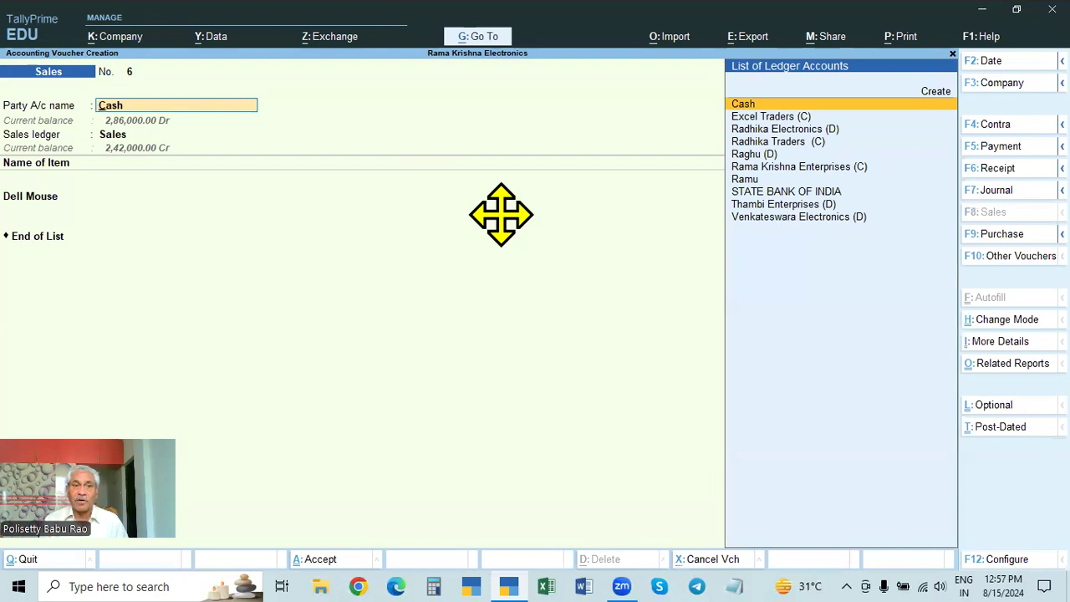
Step: Change the party account to STATE BANK OF INDIA and accept the blank dispatch details
{"action": "key", "text": "Down"}
{"action": "key", "text": "Down"}
{"action": "key", "text": "Down"}
{"action": "key", "text": "Down"}
{"action": "key", "text": "Down"}
{"action": "key", "text": "Down"}
{"action": "key", "text": "Down"}
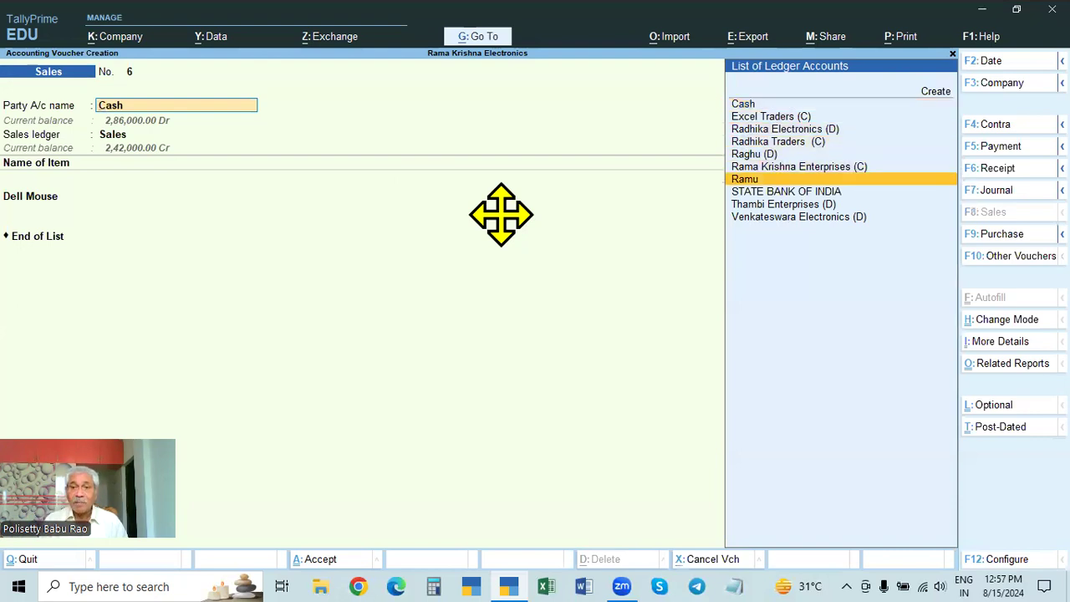
{"action": "key", "text": "Return"}
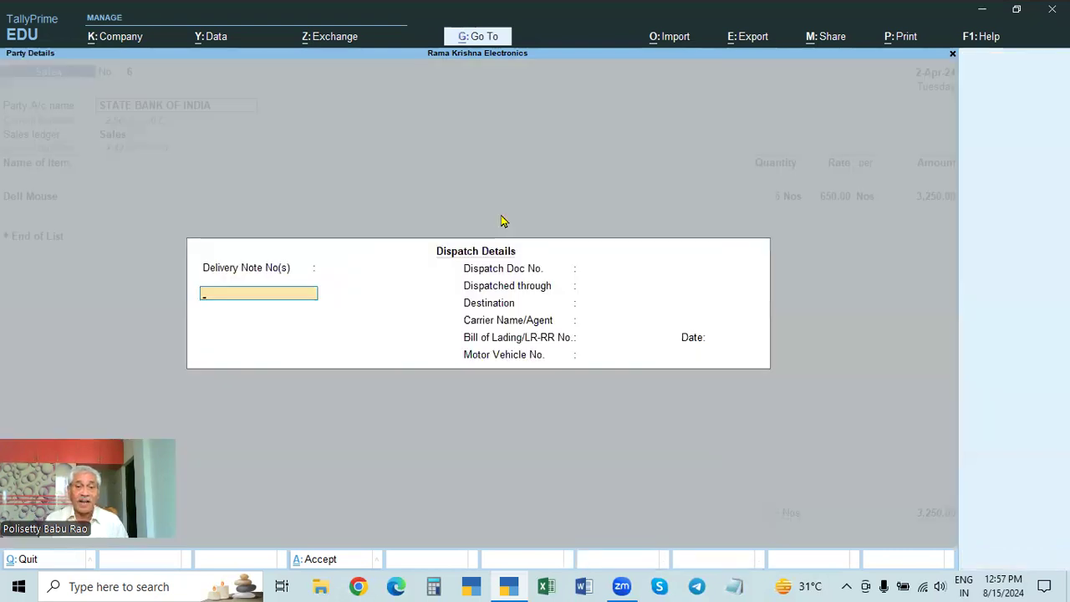
{"action": "key", "text": "ctrl+a"}
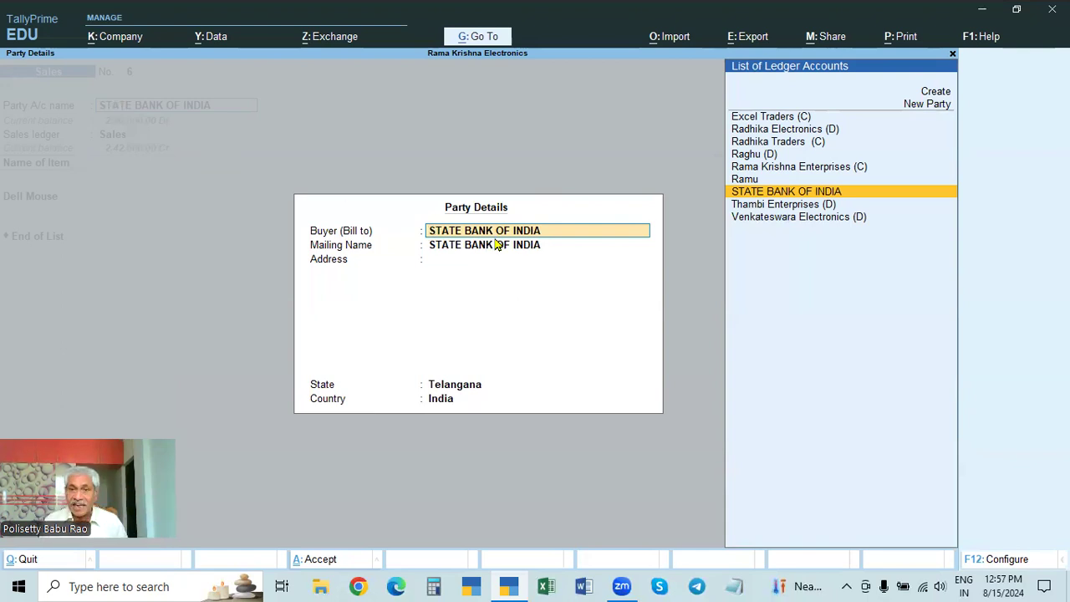
Step: Set the buyer to the individual customer's ledger listed directly above STATE BANK OF INDIA and accept the party details
{"action": "key", "text": "Up"}
{"action": "key", "text": "Up"}
{"action": "key", "text": "Down"}
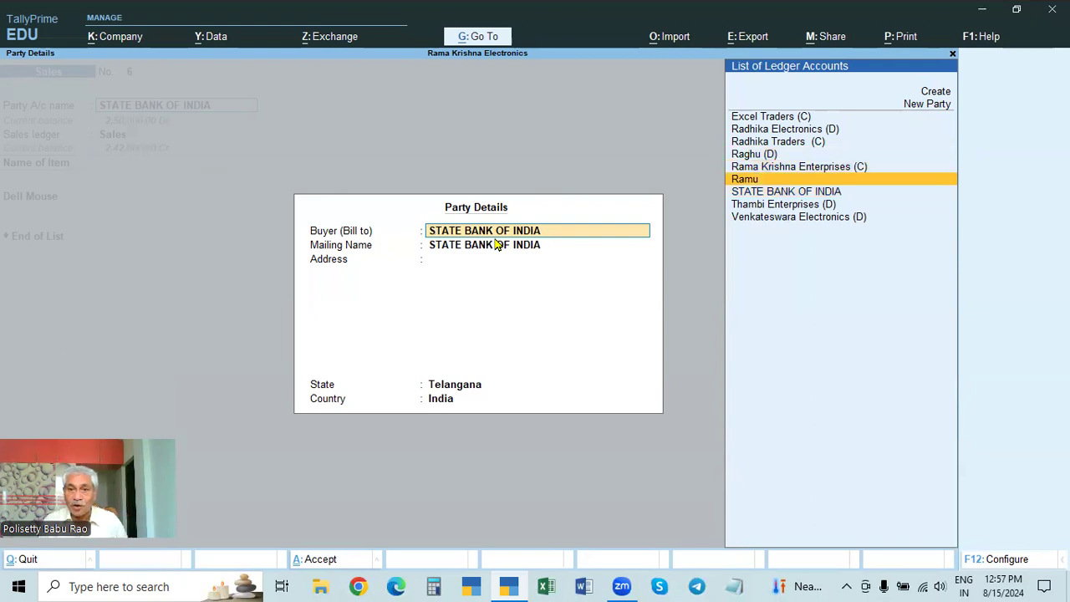
{"action": "key", "text": "Return"}
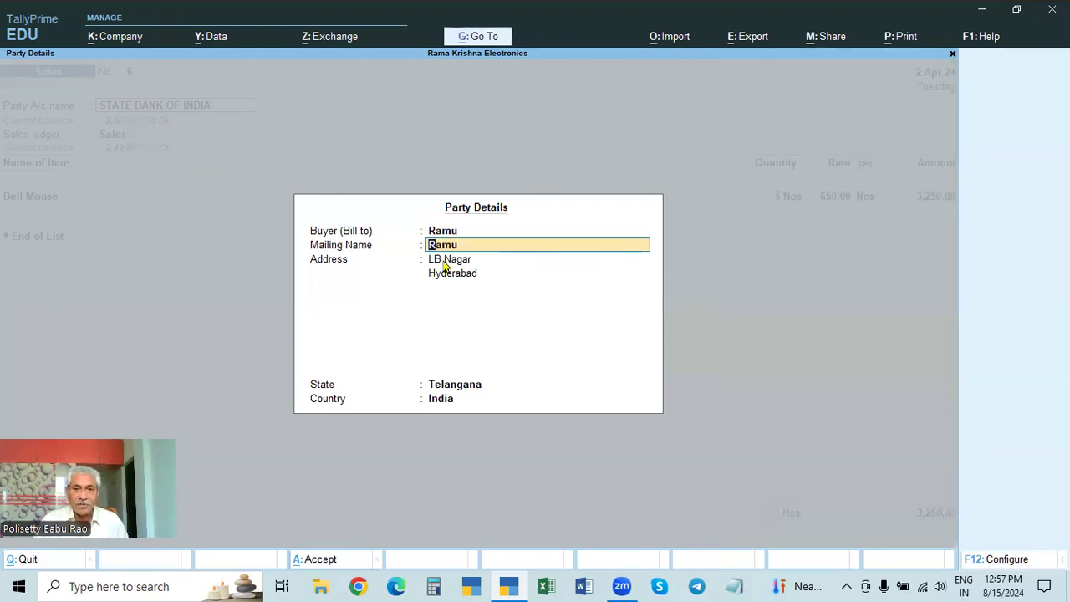
{"action": "key", "text": "ctrl"}
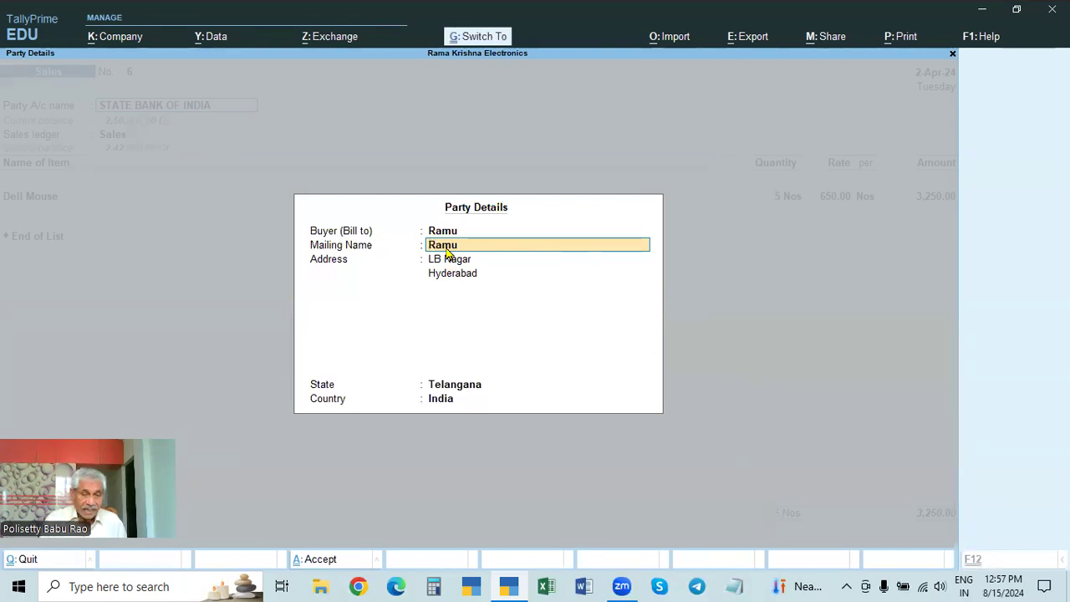
{"action": "key", "text": "shift+Tab"}
{"action": "key", "text": "ctrl"}
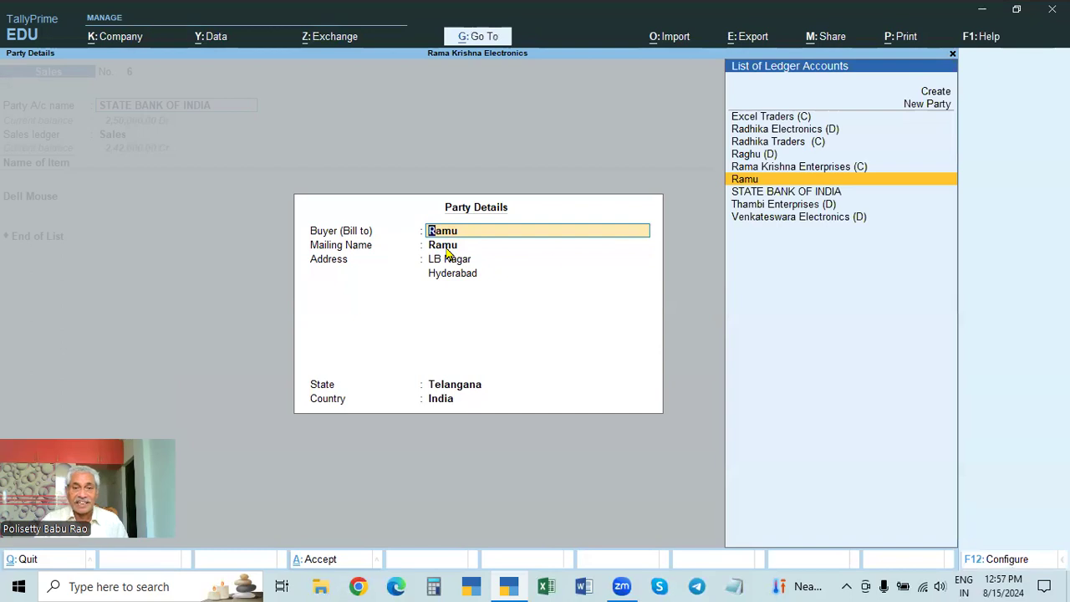
{"action": "key", "text": "Return"}
{"action": "key", "text": "Return"}
{"action": "key", "text": "Return"}
{"action": "key", "text": "Return"}
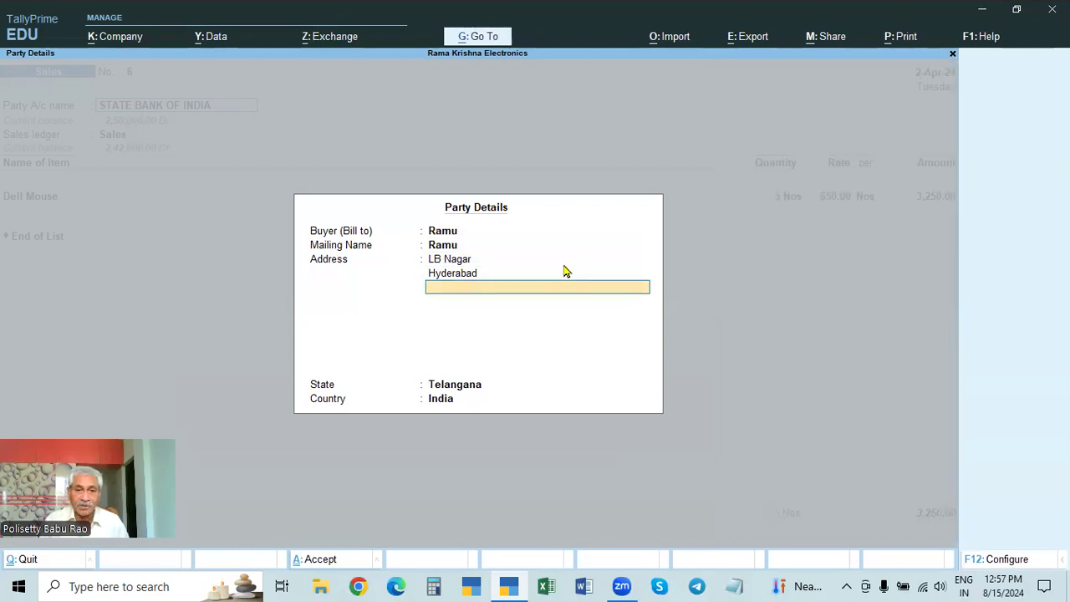
{"action": "key", "text": "ctrl+a"}
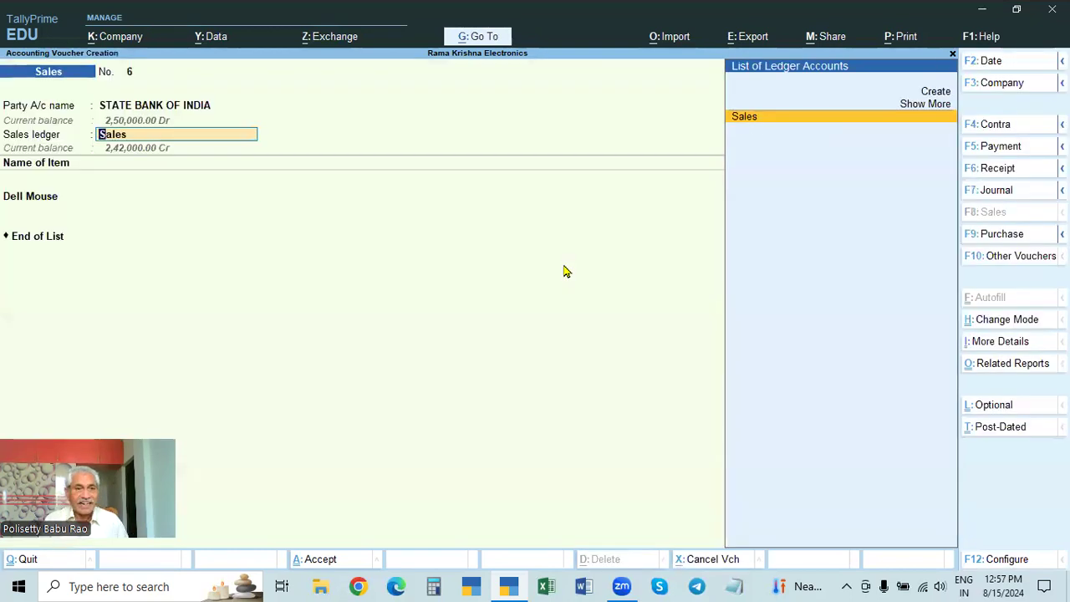
Step: Keep the Sales ledger and the Dell Mouse line, and proceed to the bank allocations for STATE BANK OF INDIA
{"action": "key", "text": "Return"}
{"action": "key", "text": "Return"}
{"action": "key", "text": "Return"}
{"action": "key", "text": "Return"}
{"action": "key", "text": "Return"}
{"action": "key", "text": "Return"}
Step: Allocate 3,250.00 as Cheque/DD with instrument number 235632, keeping the instrument date 2-Apr-24
{"action": "key", "text": "Return"}
{"action": "key", "text": "Return"}
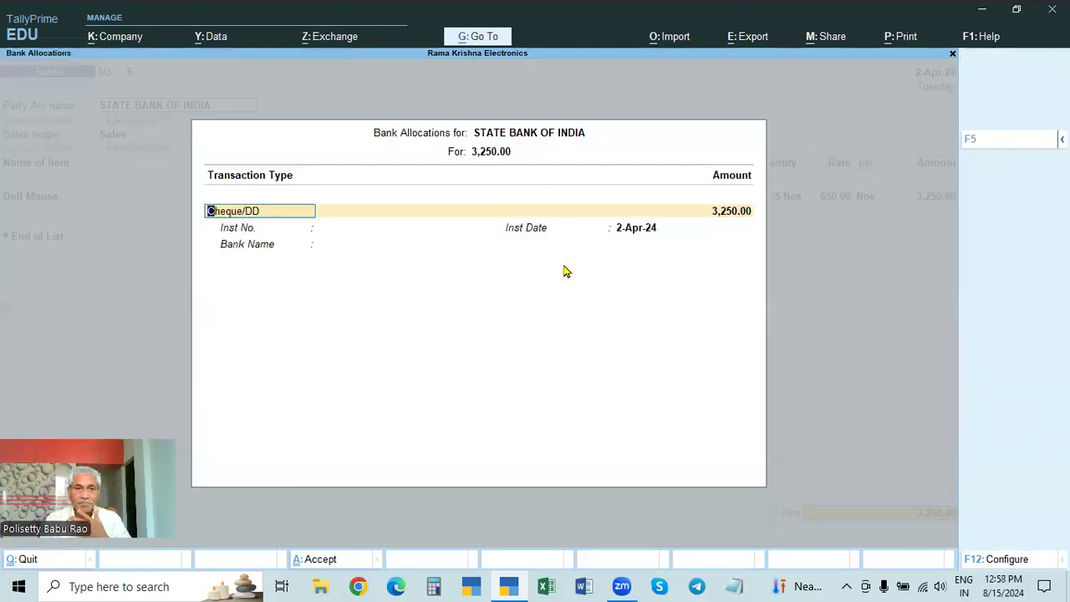
{"action": "key", "text": "Return"}
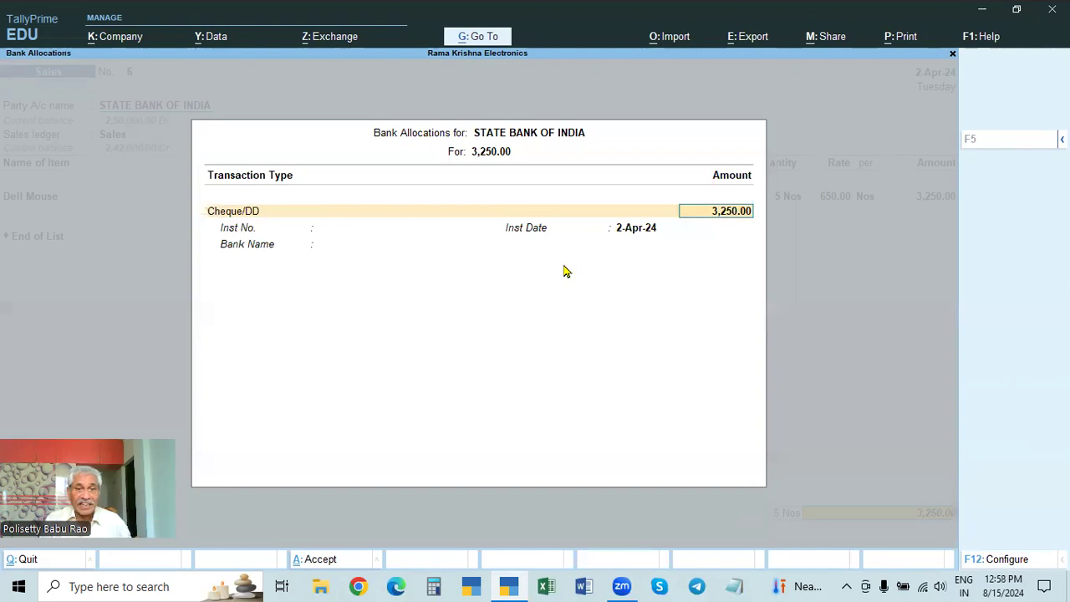
{"action": "key", "text": "Return"}
{"action": "type", "text": "235"}
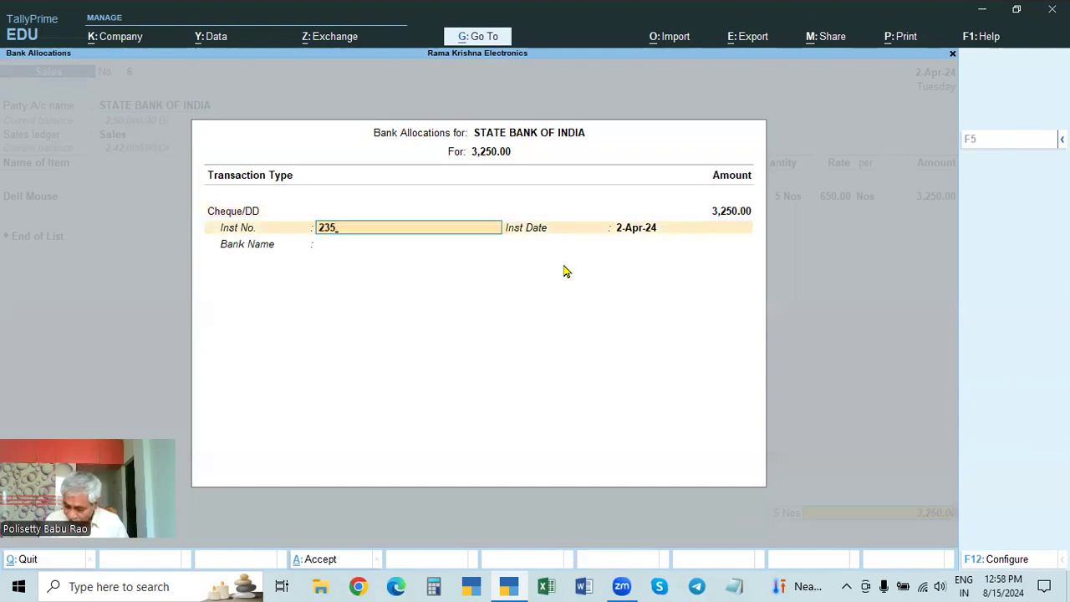
{"action": "type", "text": "632"}
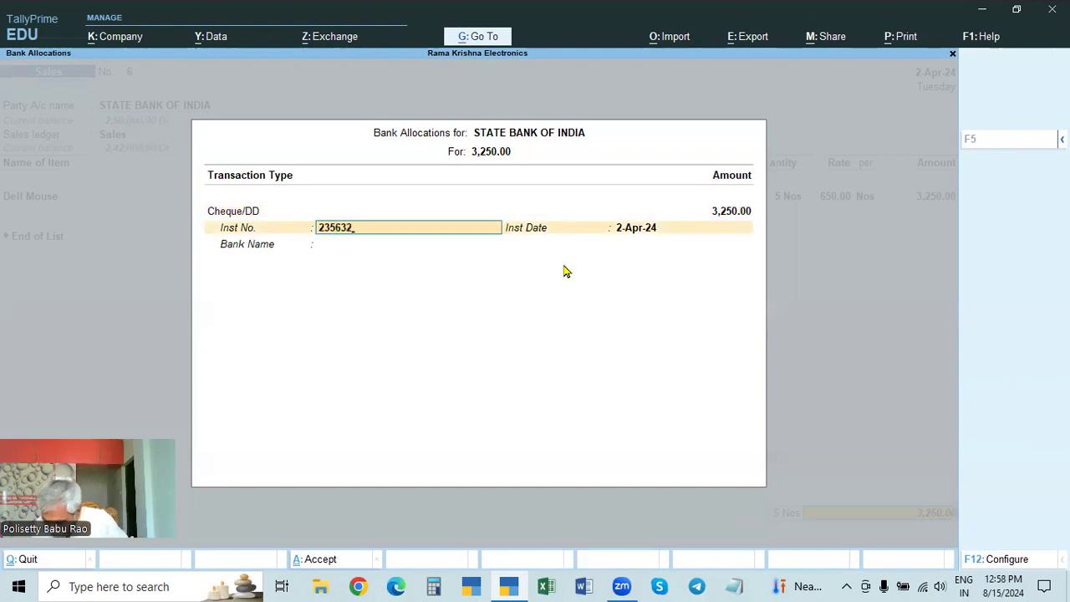
{"action": "key", "text": "Return"}
{"action": "key", "text": "Return"}
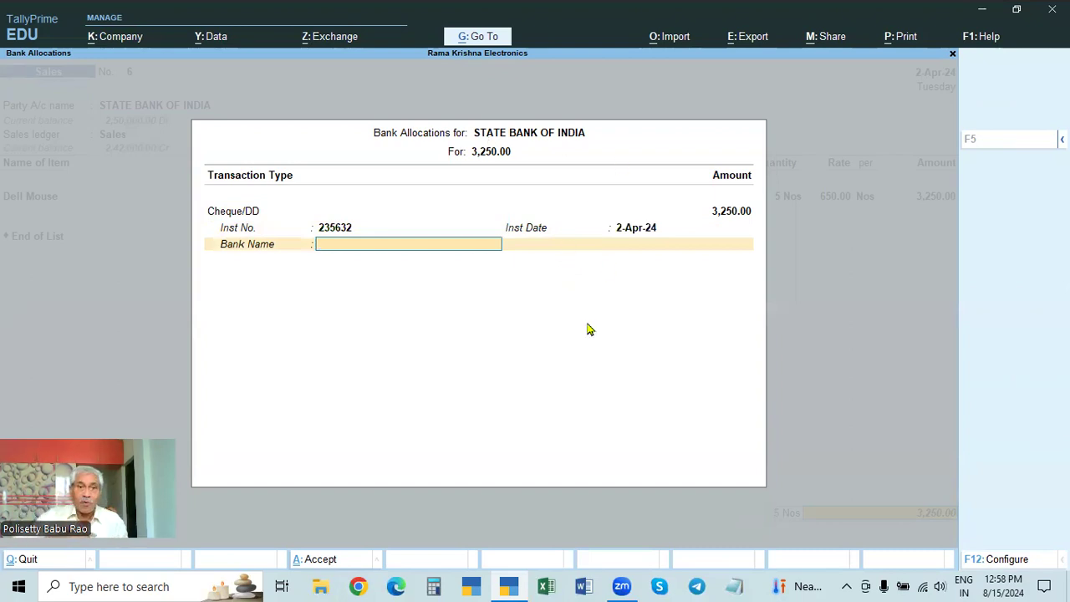
Step: Specify HDFC Bank as the cheque's bank name and complete the bank allocation
{"action": "key", "text": "space"}
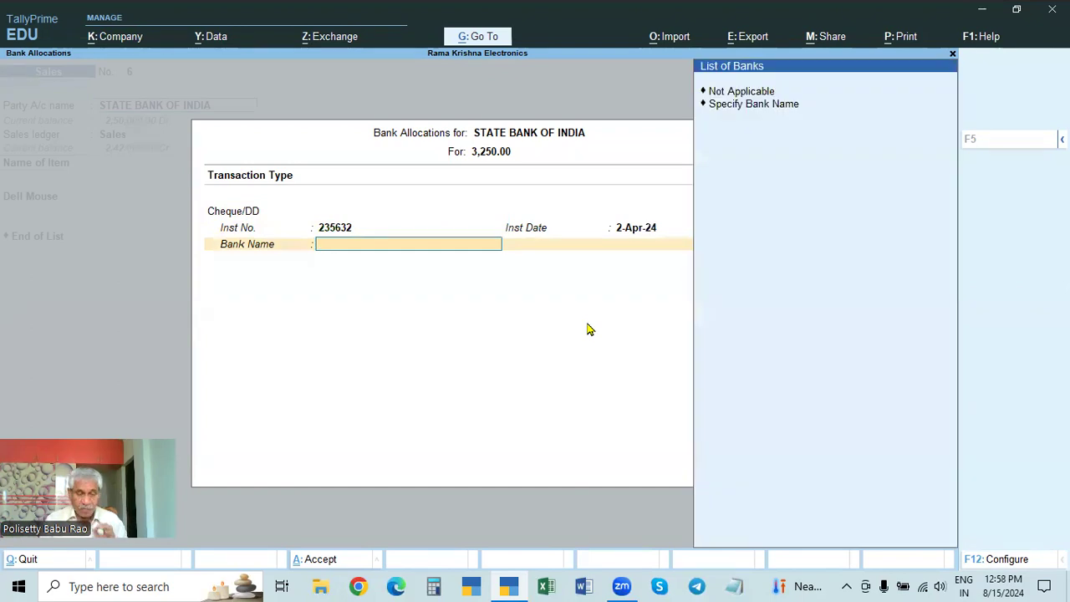
{"action": "left_click", "coordinate": [761, 107]}
{"action": "type", "text": "HDFC Bank"}
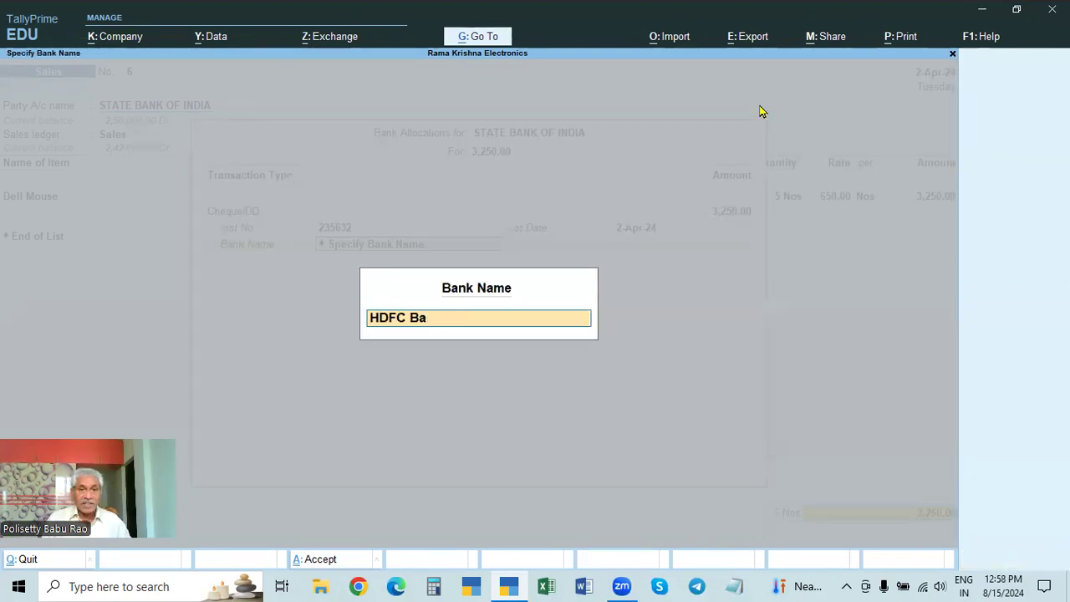
{"action": "key", "text": "Return"}
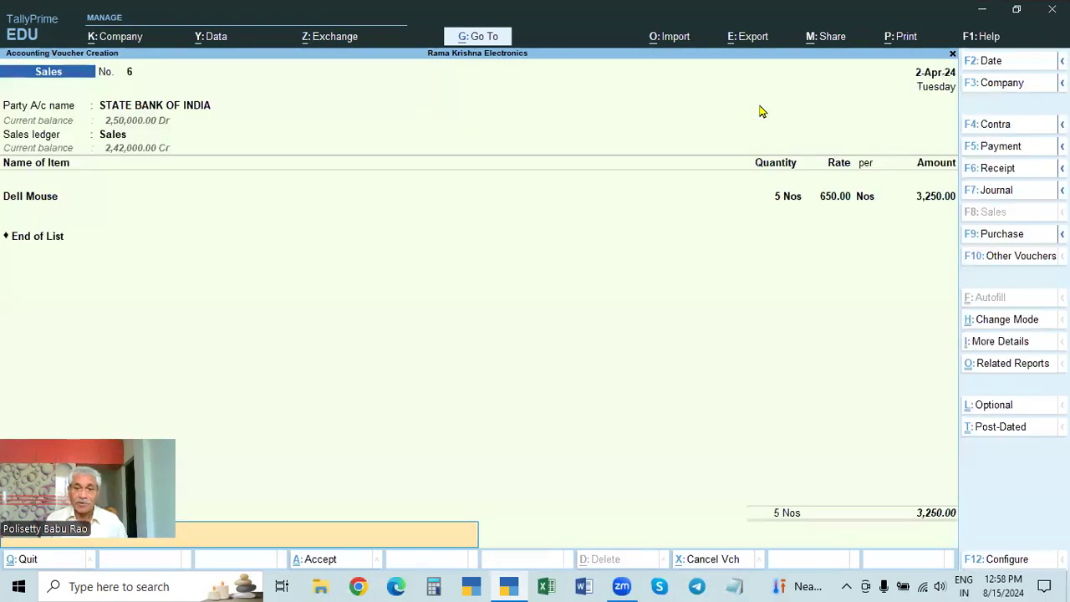
Step: Save the STATE BANK OF INDIA sales voucher without a narration and reopen it for alteration
{"action": "key", "text": "Return"}
{"action": "key", "text": "y"}
{"action": "key", "text": "Page_Up"}
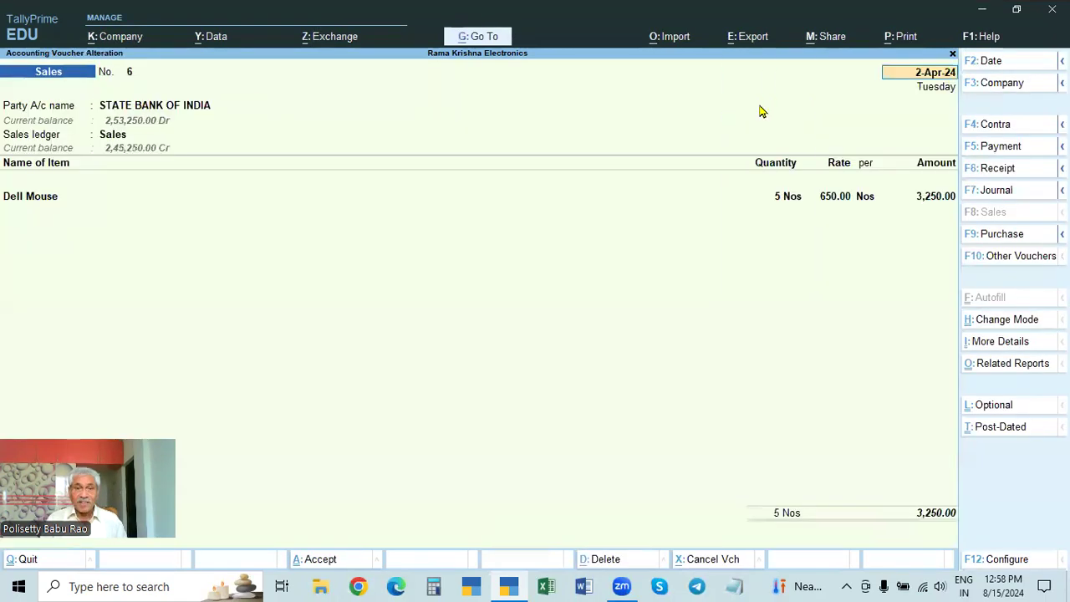
{"action": "key", "text": "alt+p"}
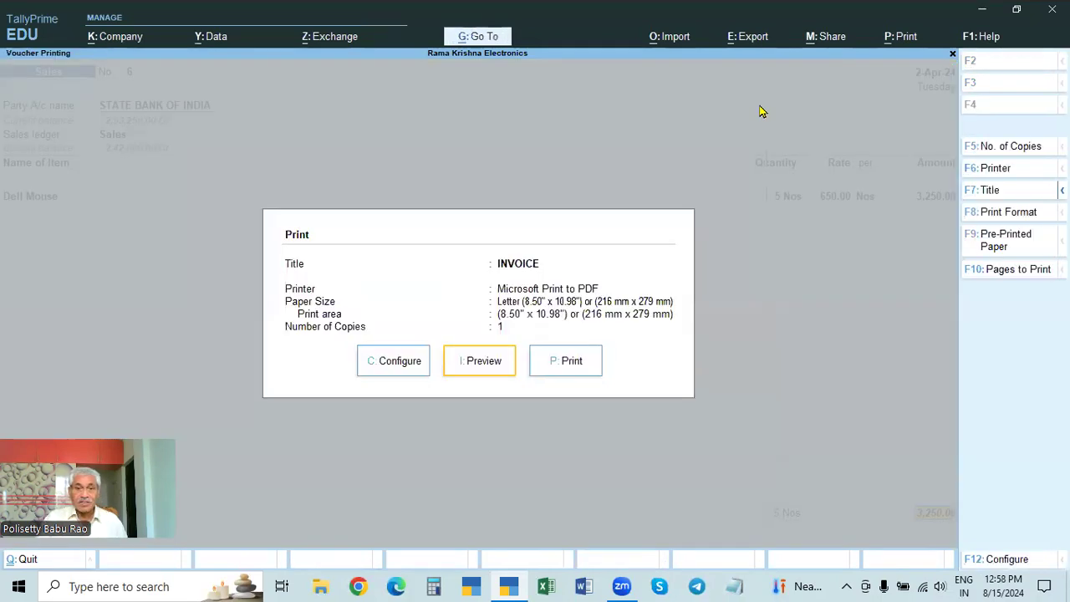
{"action": "key", "text": "Escape"}
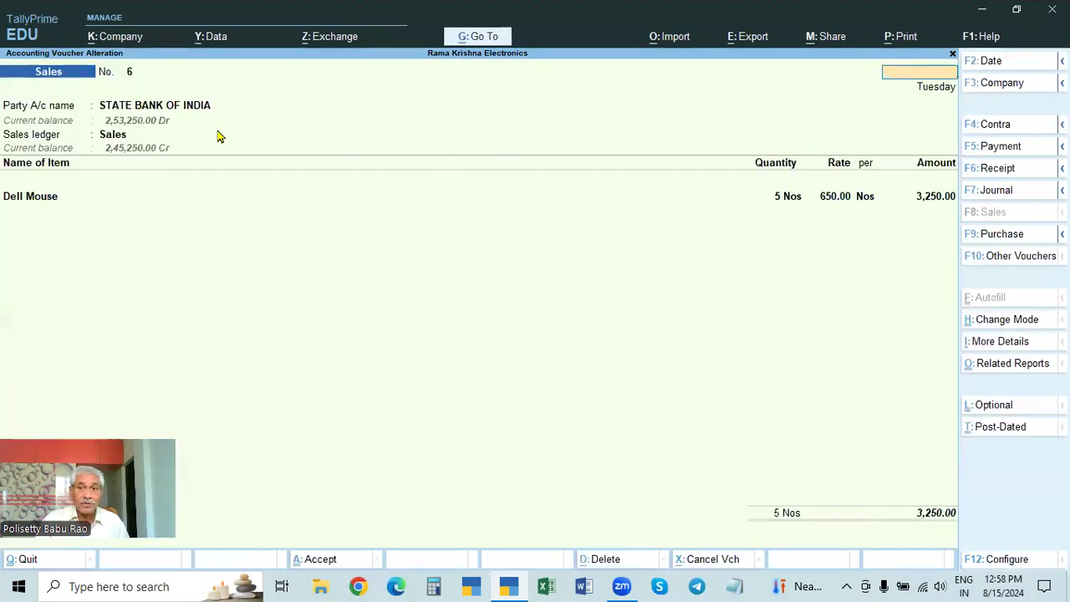
{"action": "key", "text": "Page_Down"}
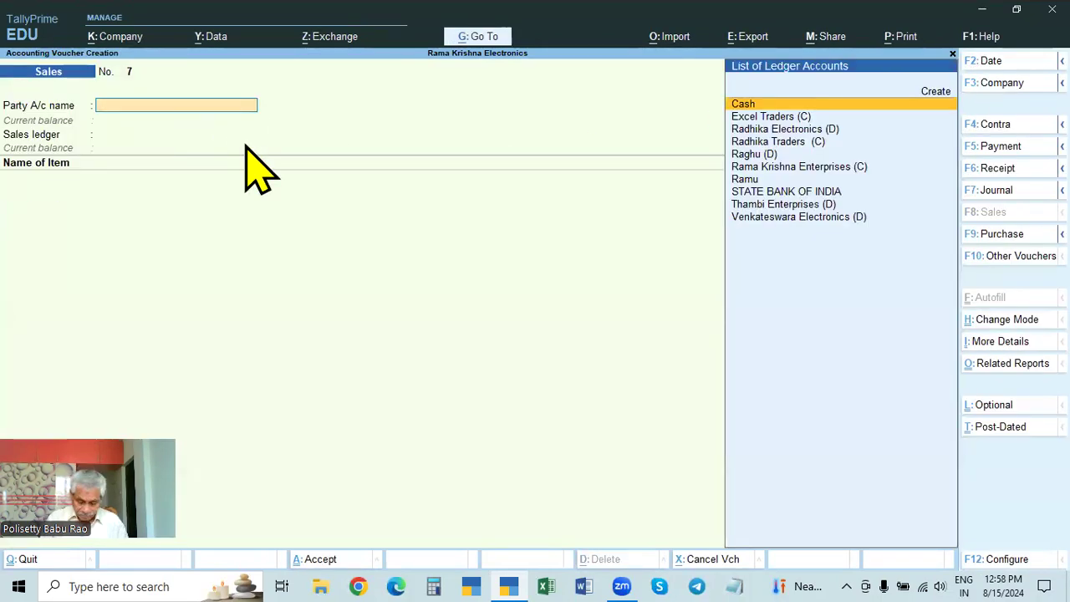
{"action": "key", "text": "Page_Up"}
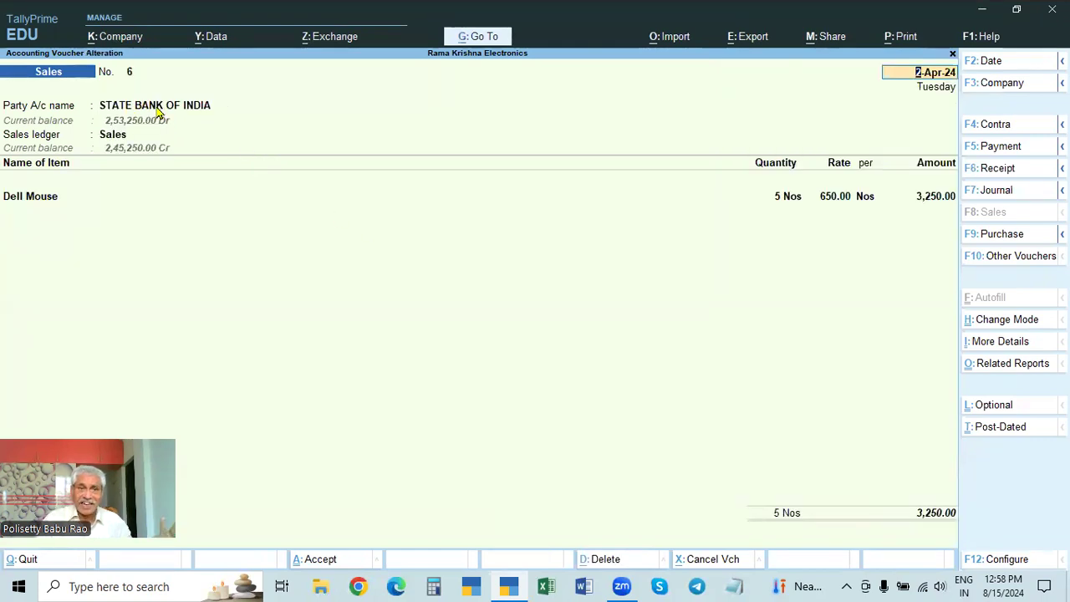
Step: Preview the saved voucher's printed invoice and enlarge it to examine the buyer's name and address
{"action": "key", "text": "ctrl+p"}
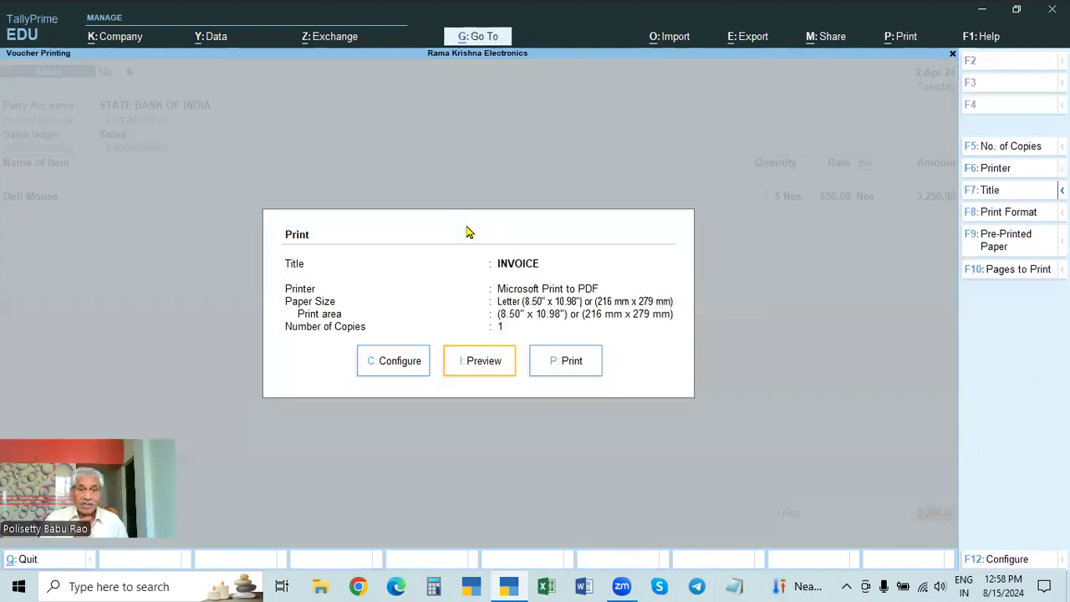
{"action": "left_click", "coordinate": [489, 360]}
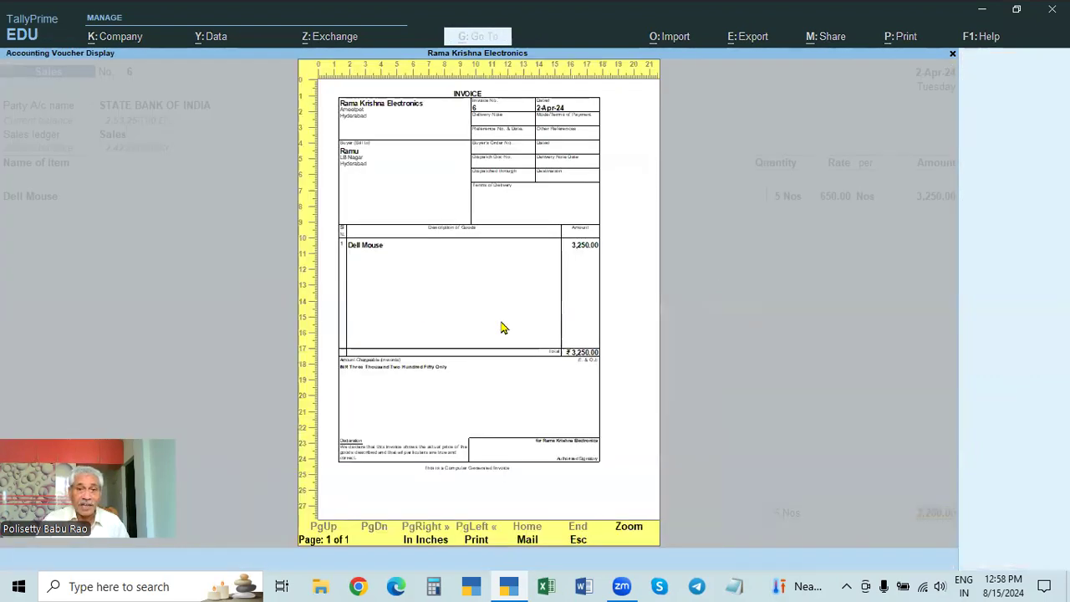
{"action": "left_click", "coordinate": [629, 532]}
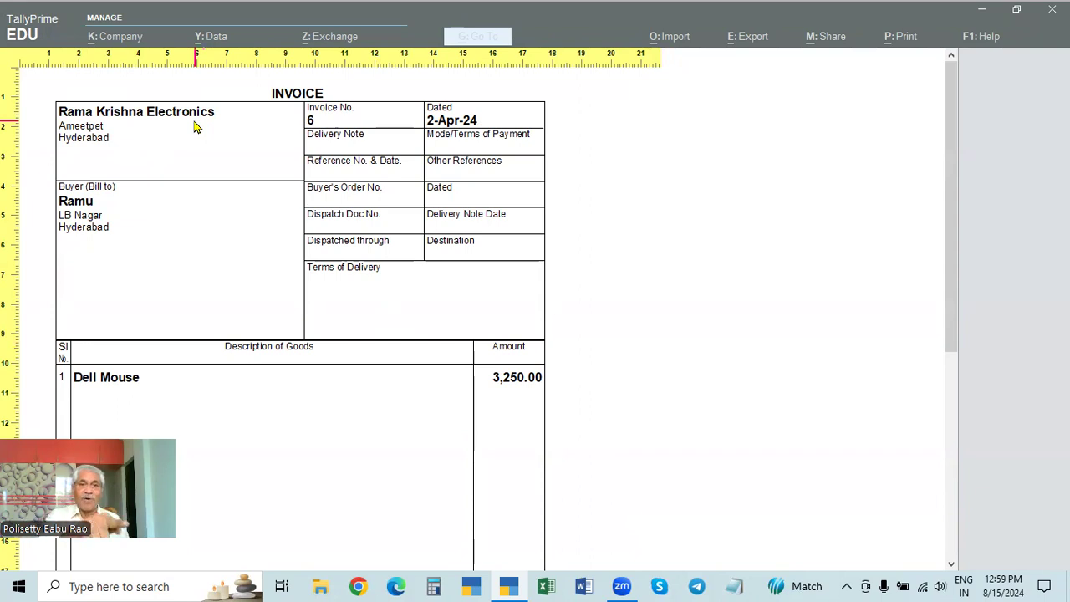
Step: Close the invoice preview and quit the voucher screens, returning to the Gateway of Tally
{"action": "key", "text": "Escape"}
{"action": "key", "text": "Escape"}
{"action": "key", "text": "Escape"}
{"action": "key", "text": "y"}
{"action": "key", "text": "Escape"}
{"action": "key", "text": "y"}
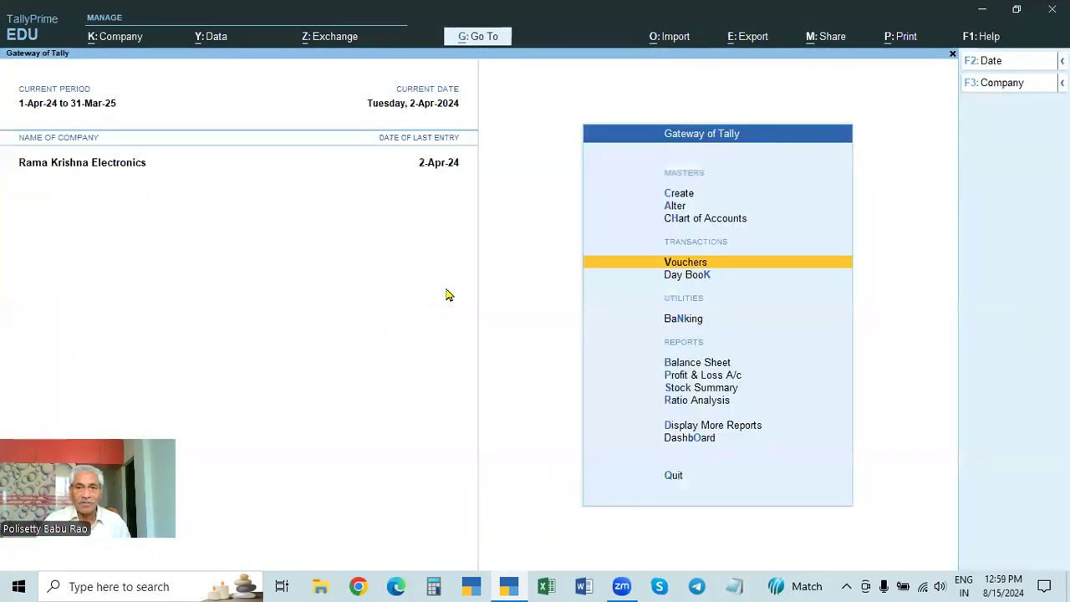
Step: Open the Thambi Enterprises (D) sales voucher from the Day Book and preview its printed invoice to examine the buyer details
{"action": "key", "text": "Down"}
{"action": "key", "text": "Return"}
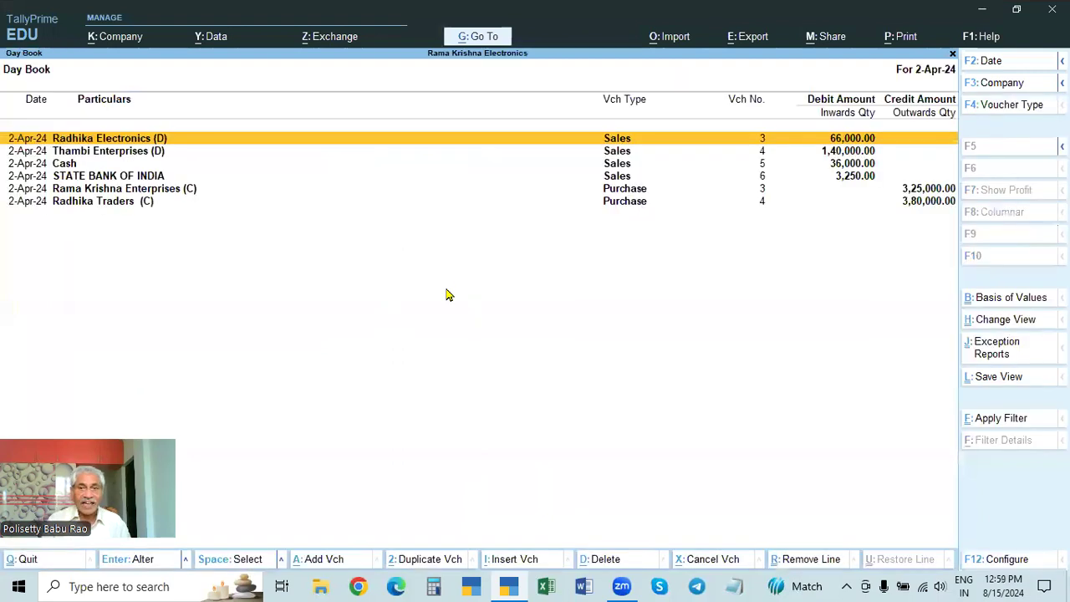
{"action": "key", "text": "Down"}
{"action": "key", "text": "Return"}
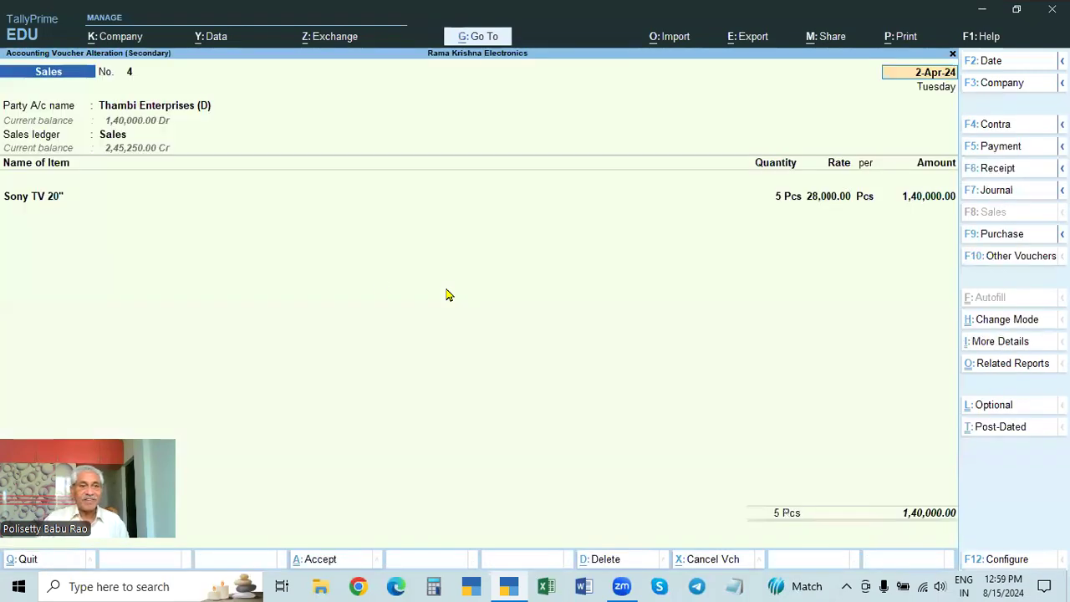
{"action": "key", "text": "ctrl+p"}
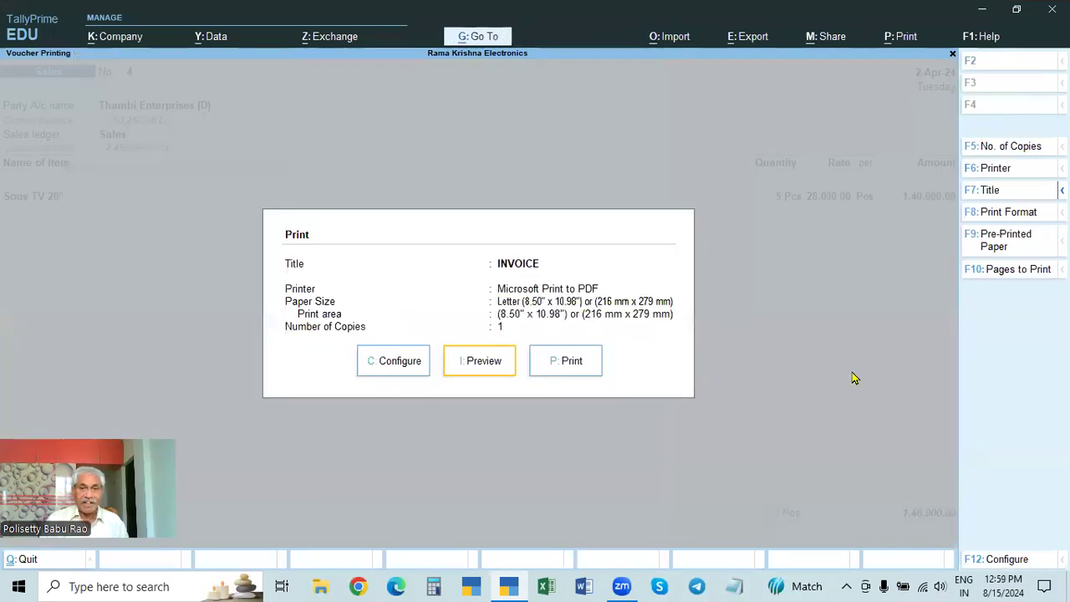
{"action": "key", "text": "Return"}
{"action": "key", "text": "Return"}
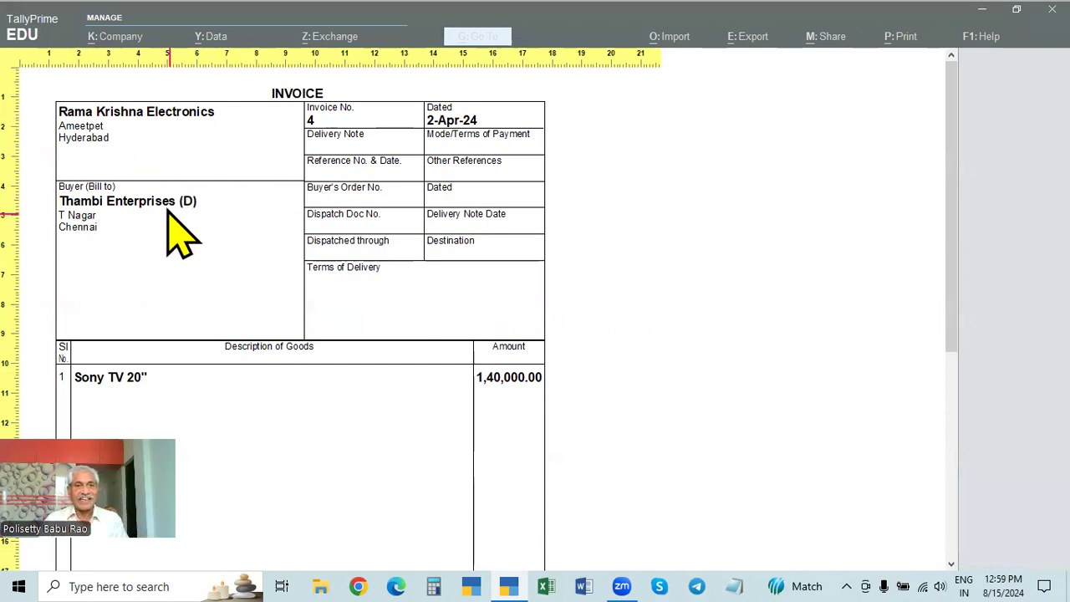
{"action": "key", "text": "Escape"}
{"action": "key", "text": "Escape"}
{"action": "key", "text": "Escape"}
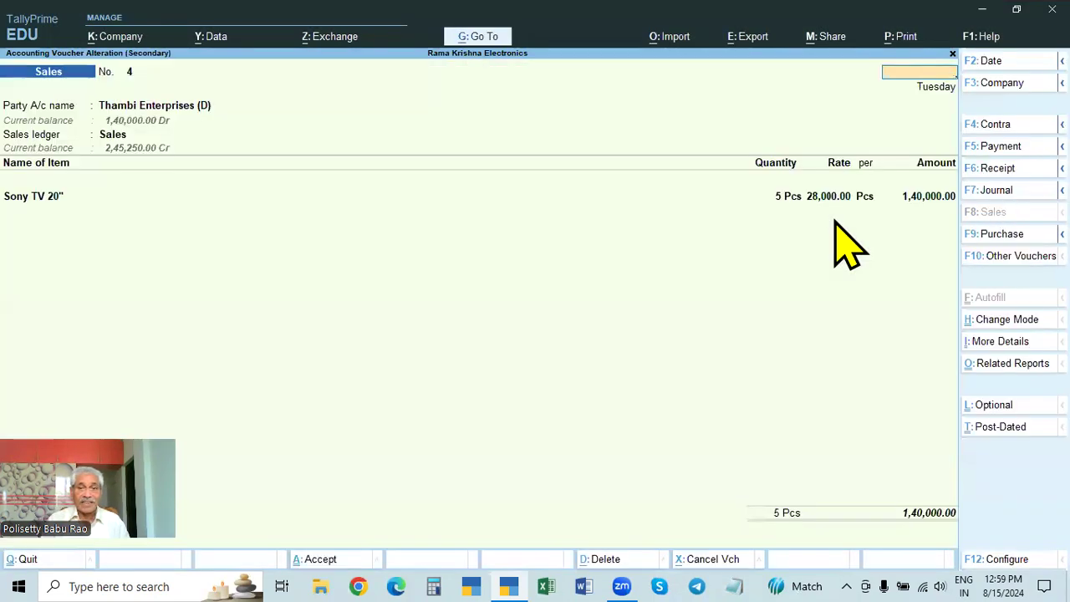
{"action": "key", "text": "Escape"}
Step: Preview the printed invoice of the STATE BANK OF INDIA sales voucher in the Day Book to compare its buyer details
{"action": "key", "text": "Down"}
{"action": "key", "text": "Down"}
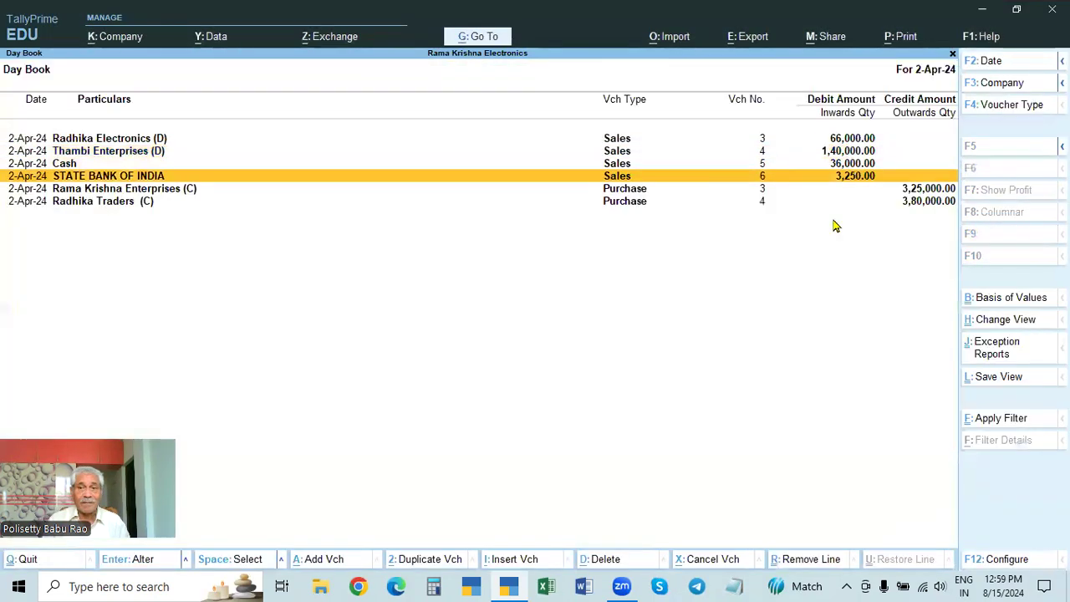
{"action": "key", "text": "Return"}
{"action": "key", "text": "alt+p"}
{"action": "key", "text": "i"}
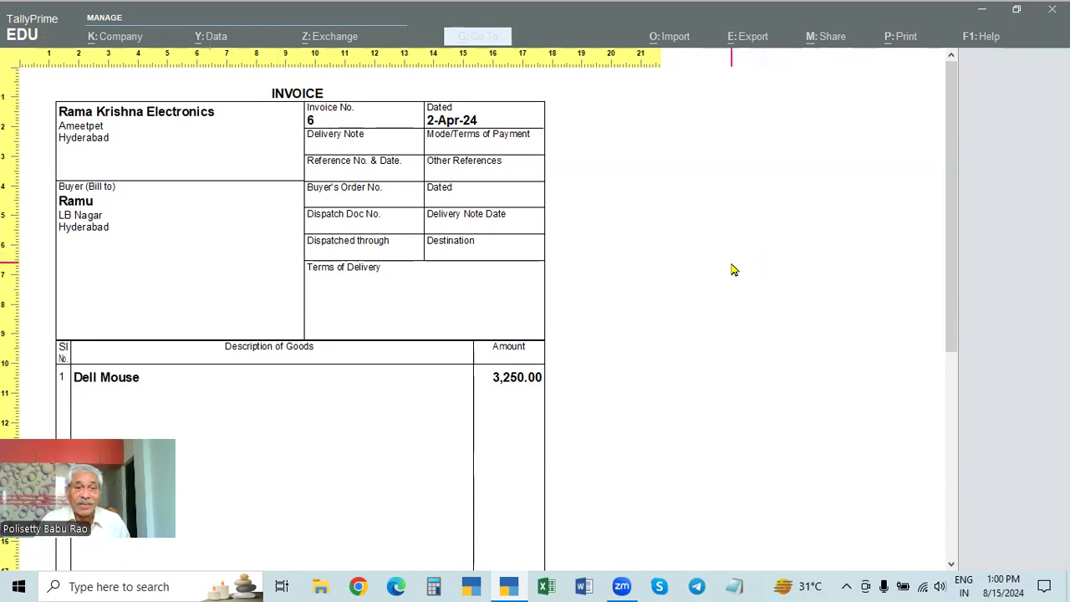
{"action": "key", "text": "Escape"}
{"action": "key", "text": "Escape"}
{"action": "key", "text": "Escape"}
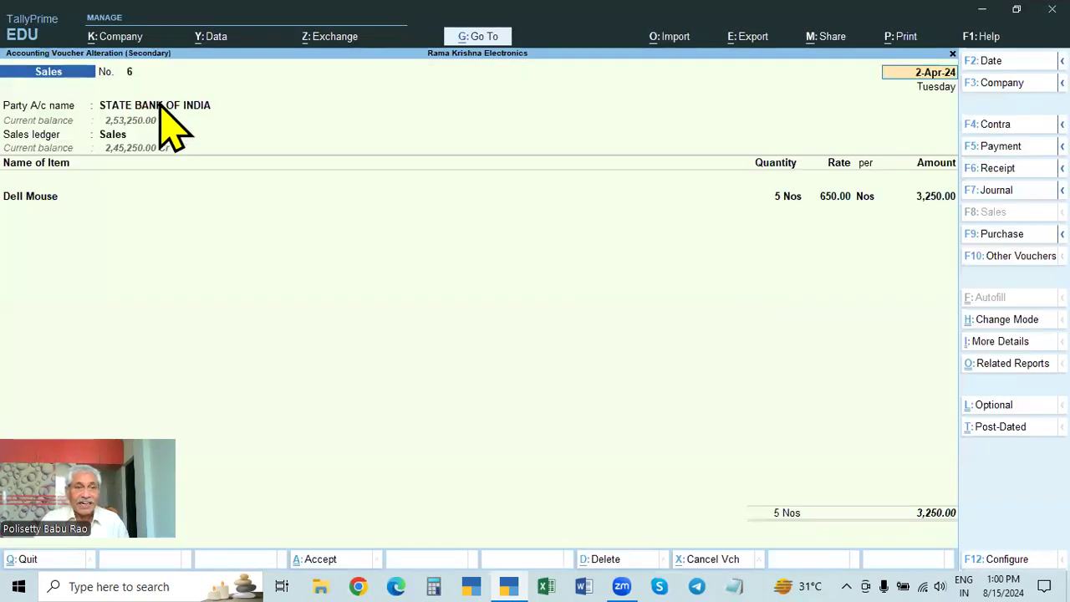
{"action": "key", "text": "Return"}
{"action": "key", "text": "Return"}
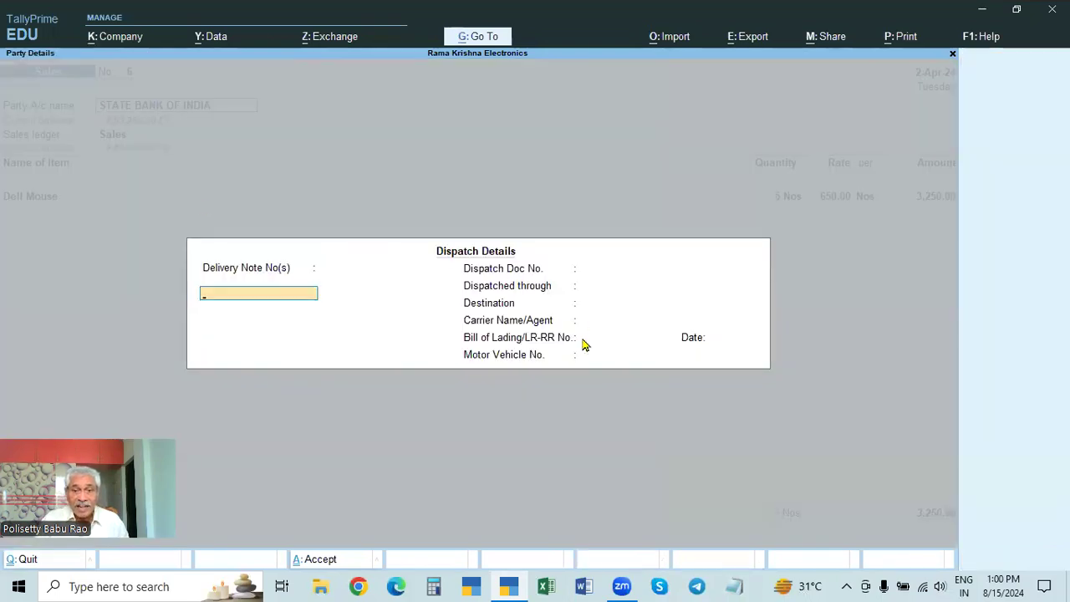
{"action": "key", "text": "Escape"}
{"action": "key", "text": "y"}
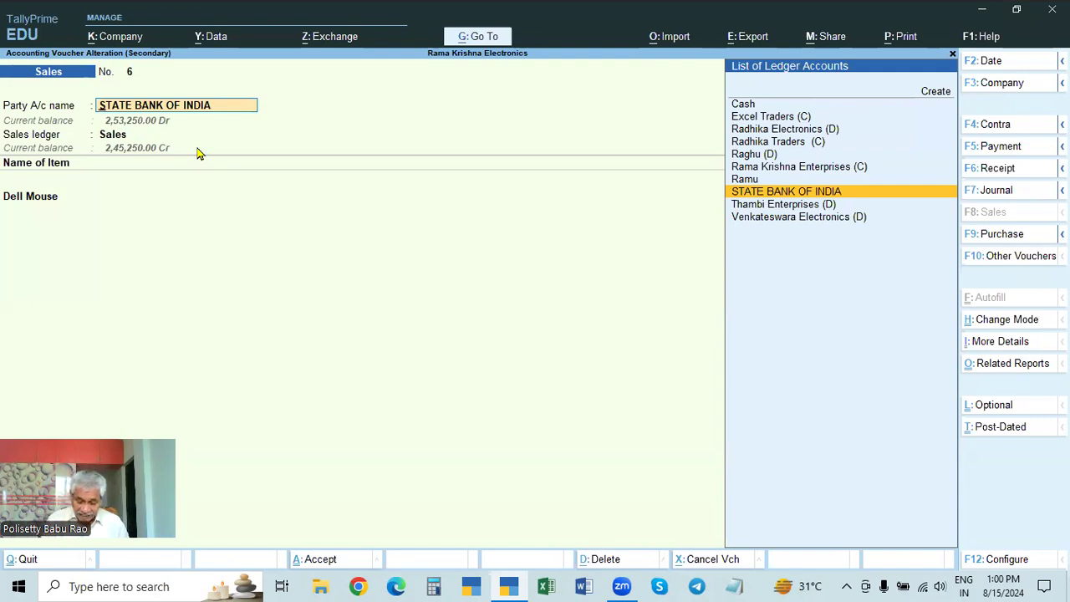
Step: Set Provide Order details to Yes in the voucher configuration and open the voucher's order details at Mode/Terms of Payment
{"action": "key", "text": "F12"}
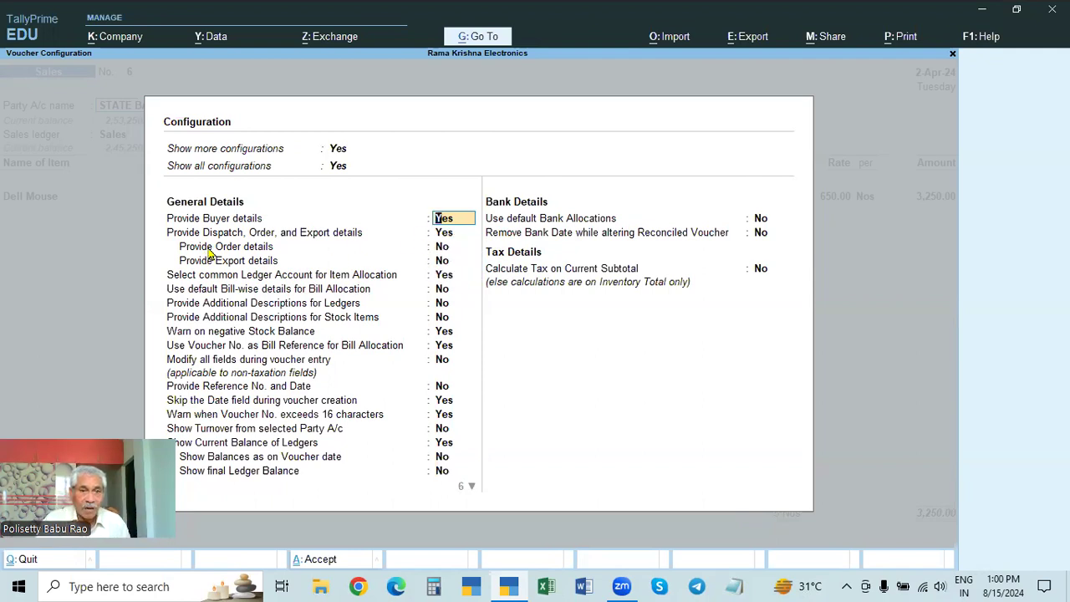
{"action": "left_click", "coordinate": [443, 248]}
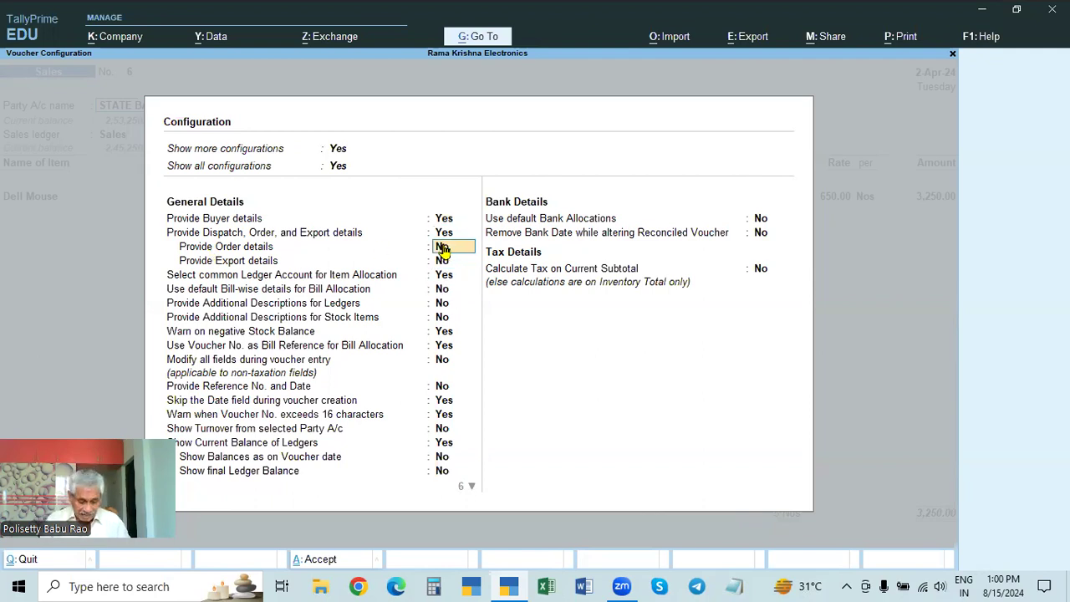
{"action": "key", "text": "y"}
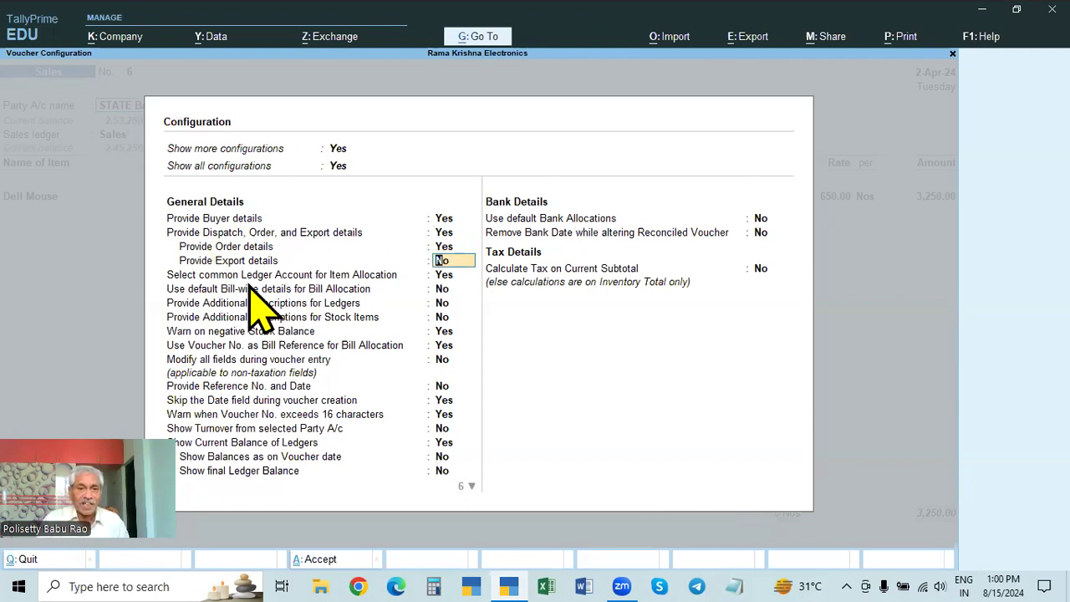
{"action": "key", "text": "ctrl+a"}
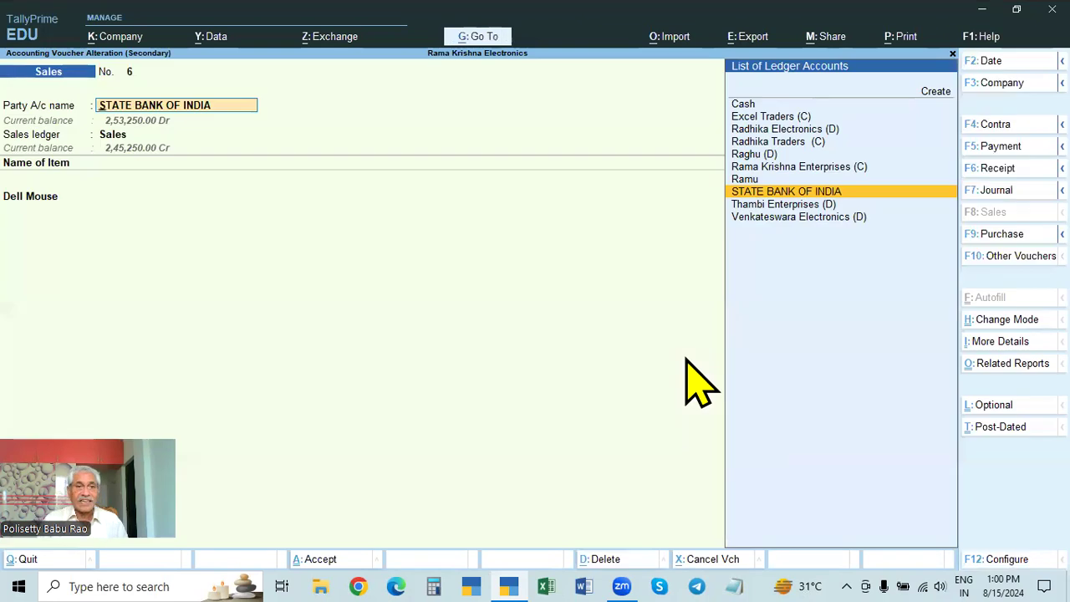
{"action": "key", "text": "Return"}
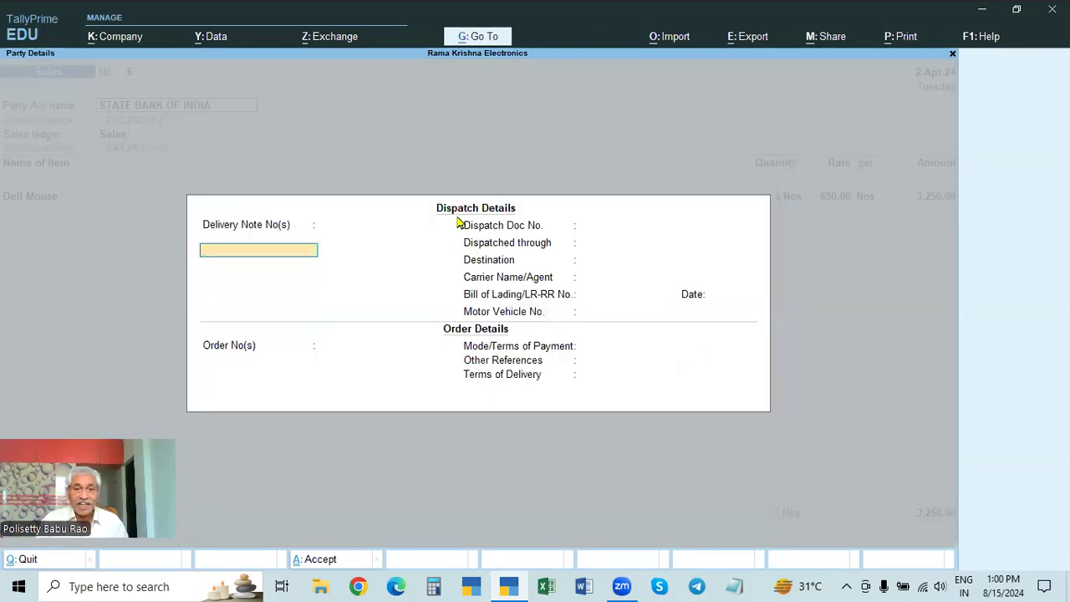
{"action": "left_click", "coordinate": [559, 354]}
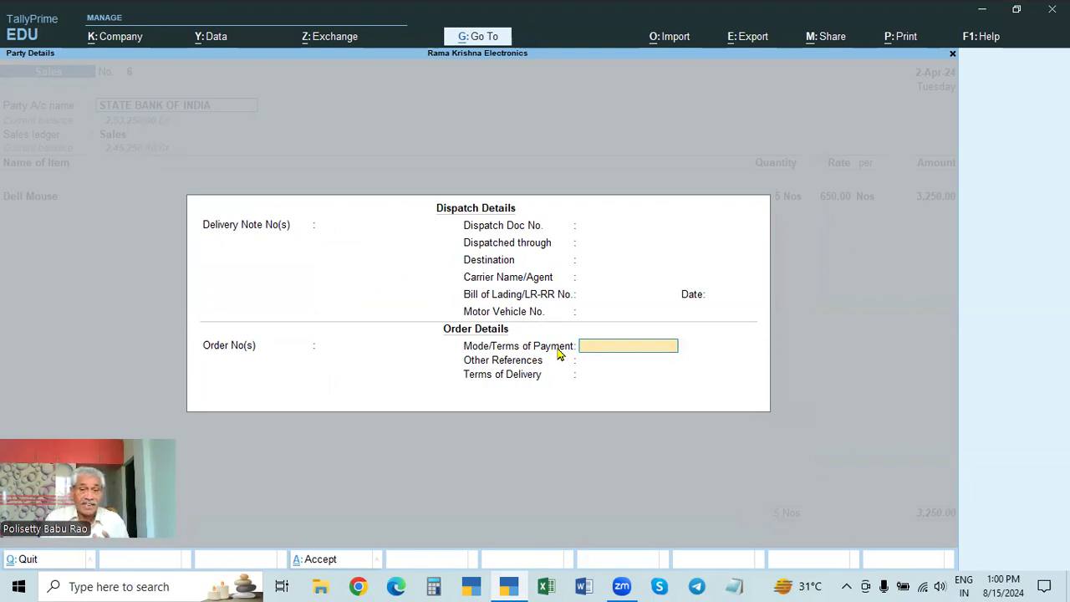
{"action": "type", "text": "Cash"}
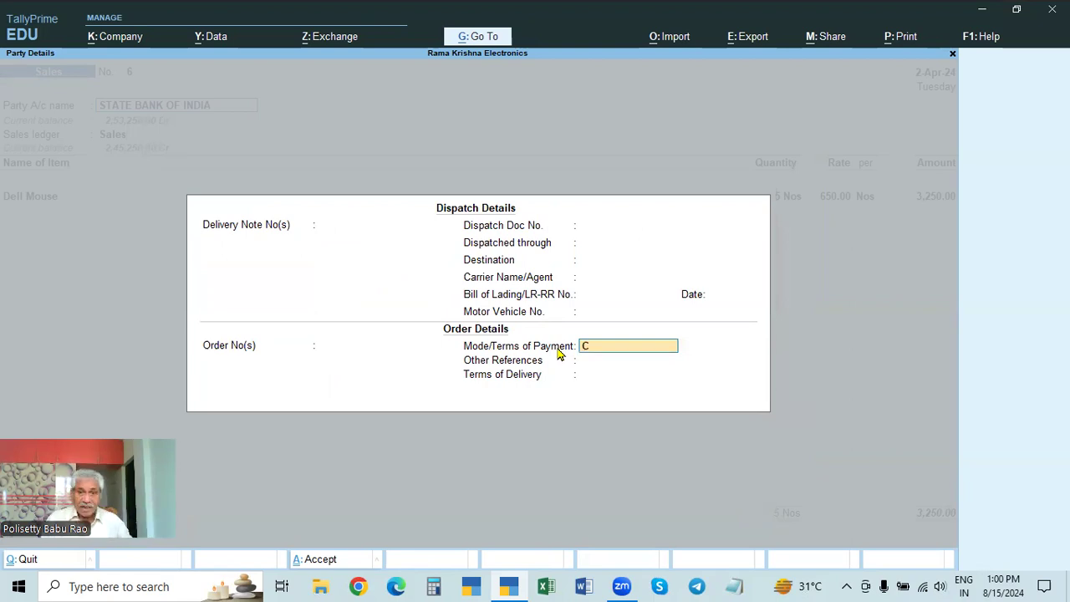
{"action": "key", "text": "BackSpace"}
{"action": "key", "text": "BackSpace"}
{"action": "key", "text": "BackSpace"}
{"action": "key", "text": "BackSpace"}
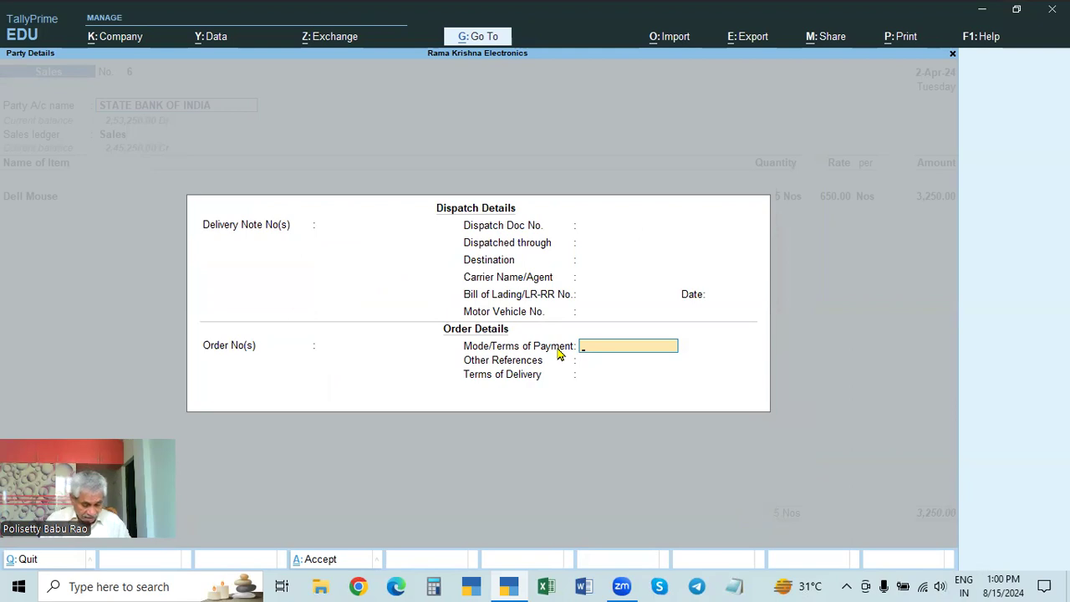
{"action": "type", "text": "COX"}
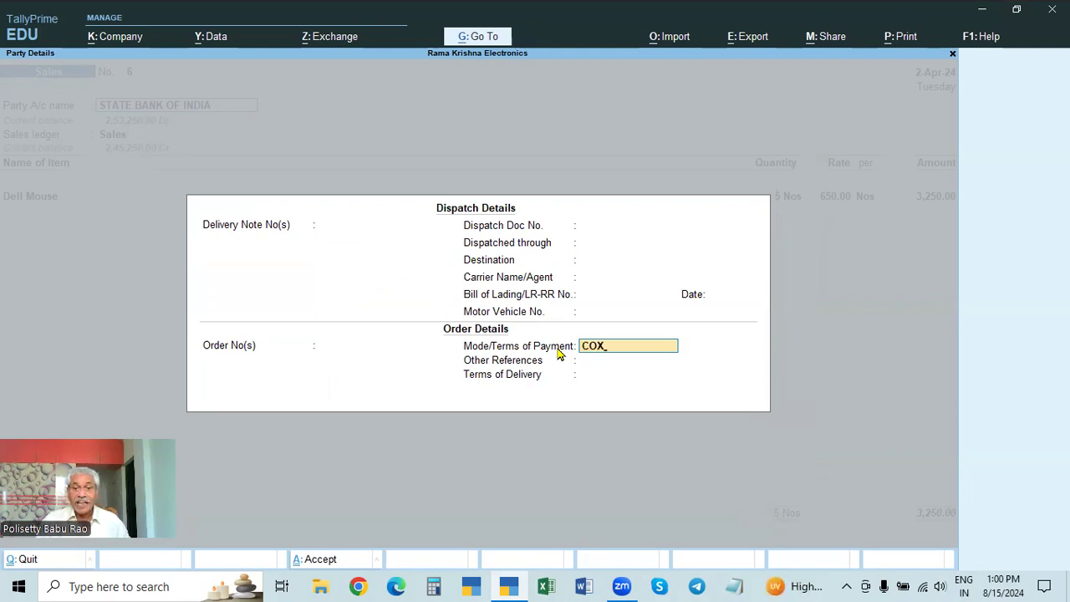
{"action": "key", "text": "BackSpace"}
{"action": "type", "text": "D"}
{"action": "key", "text": "BackSpace"}
{"action": "key", "text": "BackSpace"}
{"action": "key", "text": "BackSpace"}
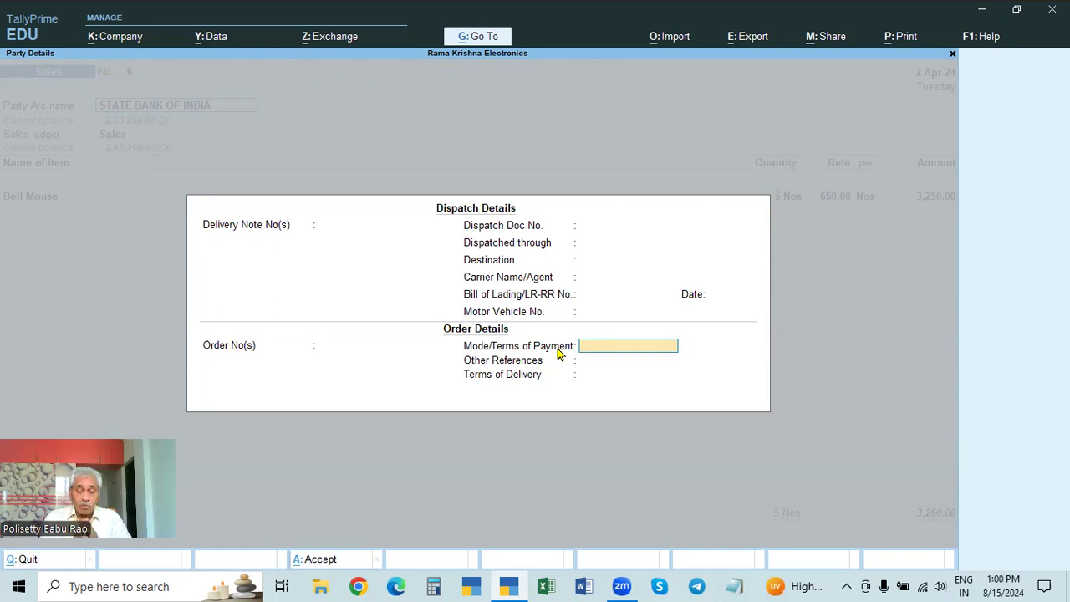
Step: Set the Mode/Terms of Payment to CHEQUE and accept the order and party details
{"action": "type", "text": "CHEQUE"}
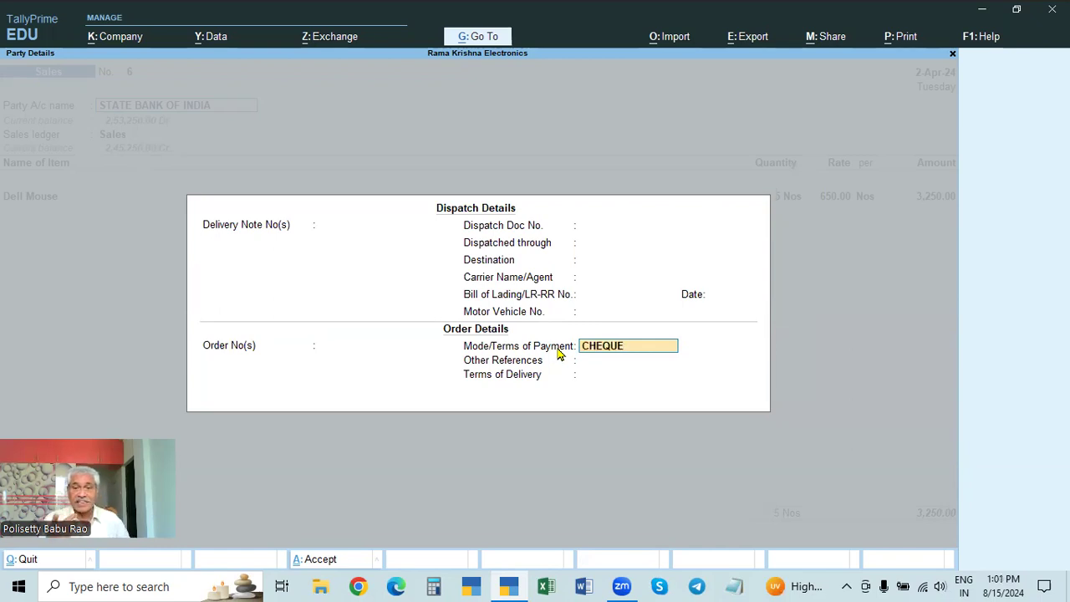
{"action": "key", "text": "Return"}
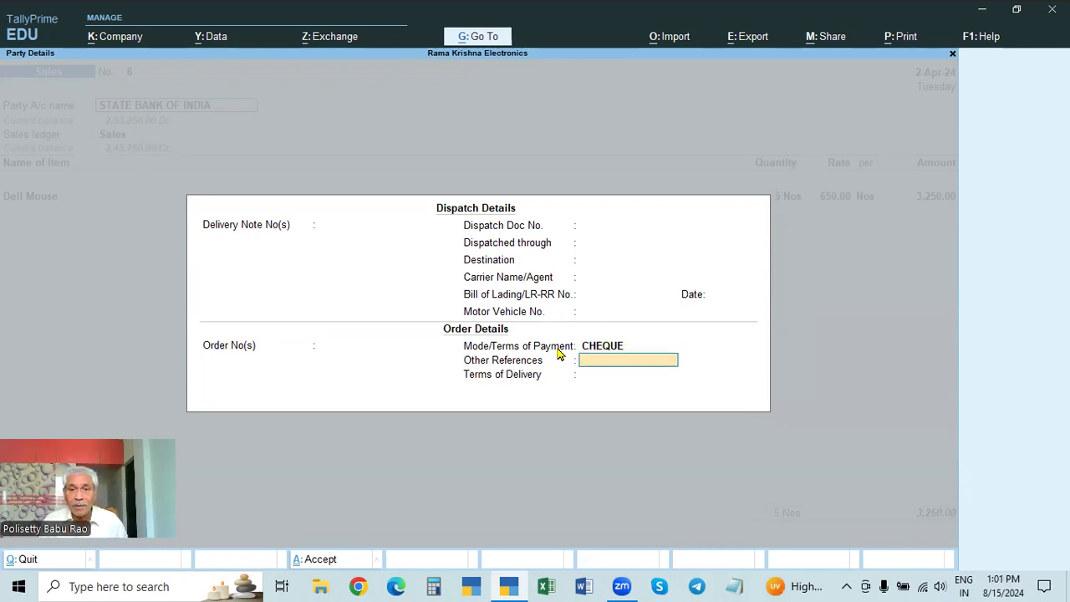
{"action": "key", "text": "ctrl+a"}
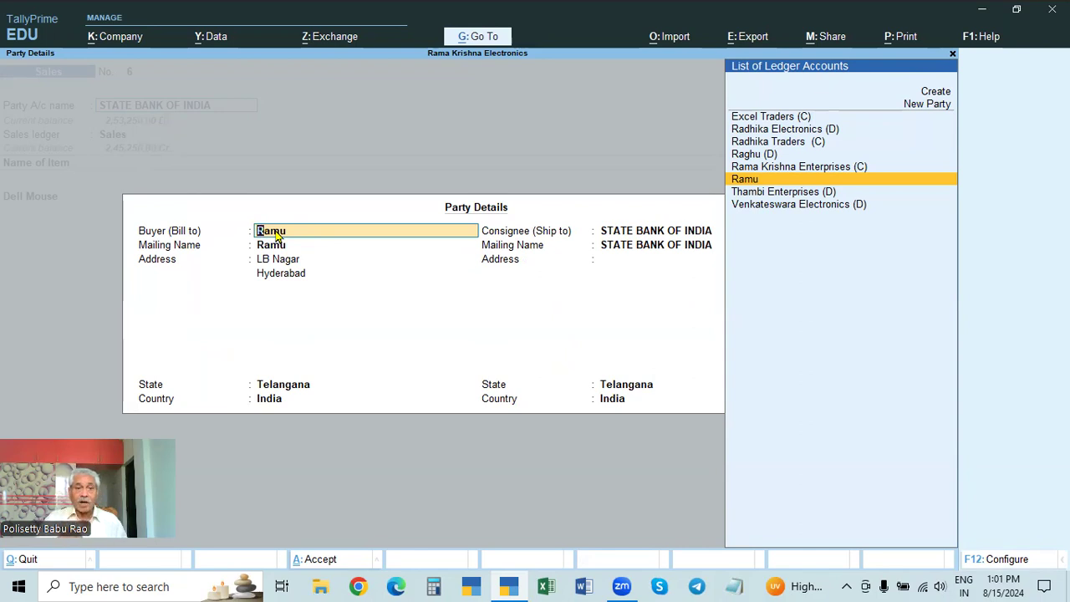
{"action": "key", "text": "Return"}
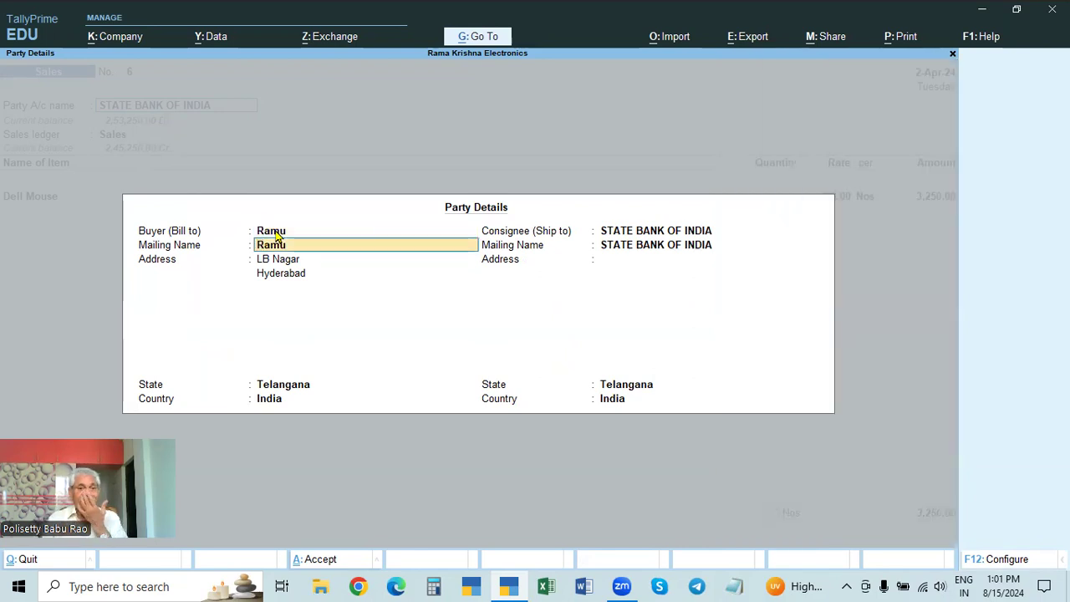
{"action": "key", "text": "Return"}
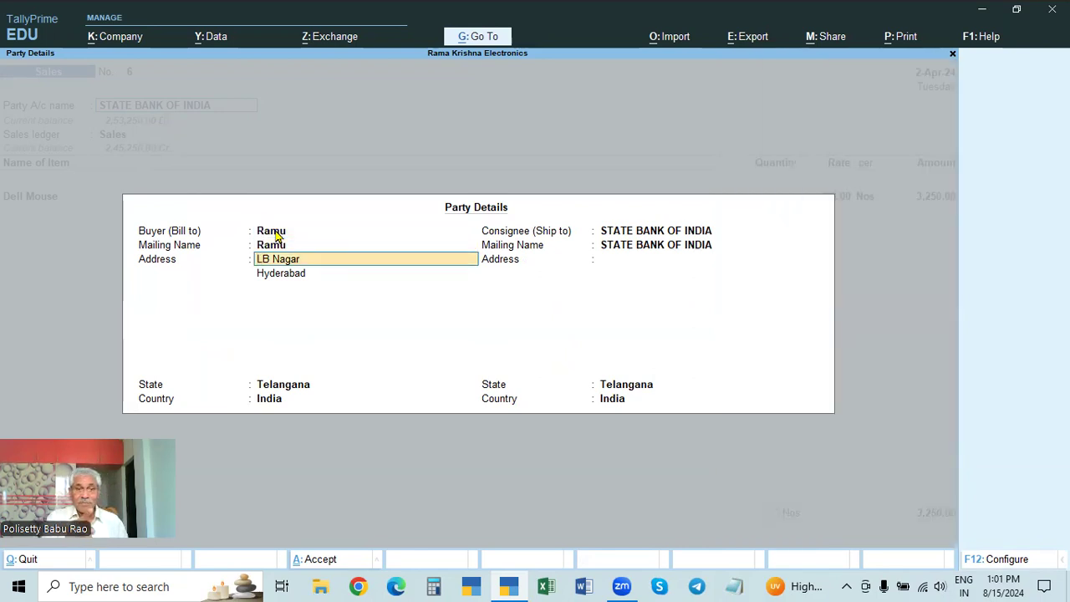
{"action": "key", "text": "ctrl"}
{"action": "key", "text": "ctrl+a"}
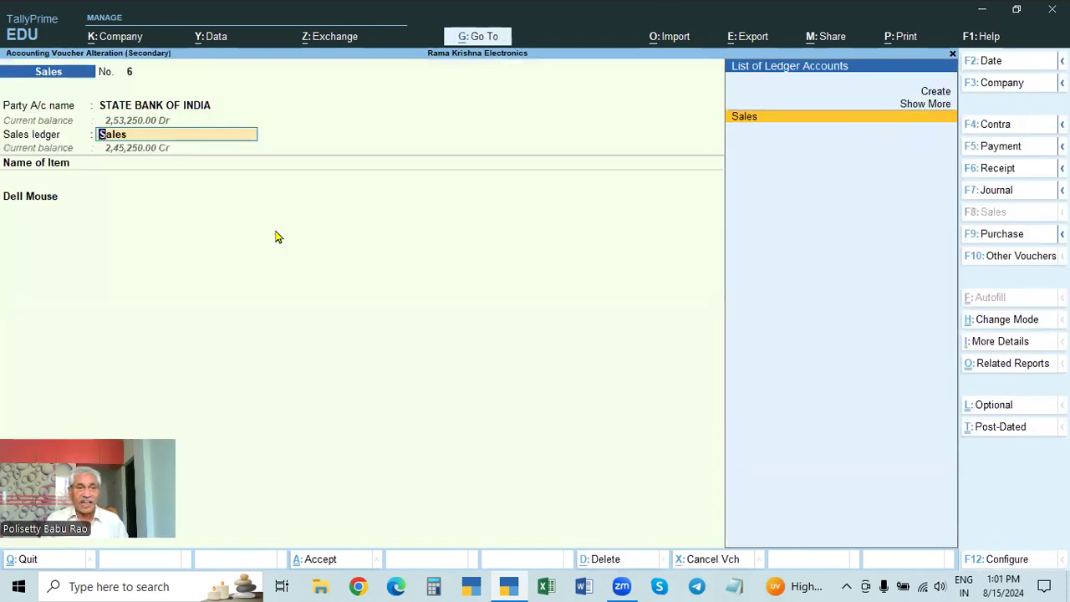
Step: Keep the existing item and bank allocation entries and save the altered STATE BANK OF INDIA sales voucher
{"action": "key", "text": "Return"}
{"action": "key", "text": "Return"}
{"action": "key", "text": "Return"}
{"action": "key", "text": "Return"}
{"action": "key", "text": "Return"}
{"action": "key", "text": "Return"}
{"action": "key", "text": "Return"}
{"action": "key", "text": "Return"}
{"action": "key", "text": "Return"}
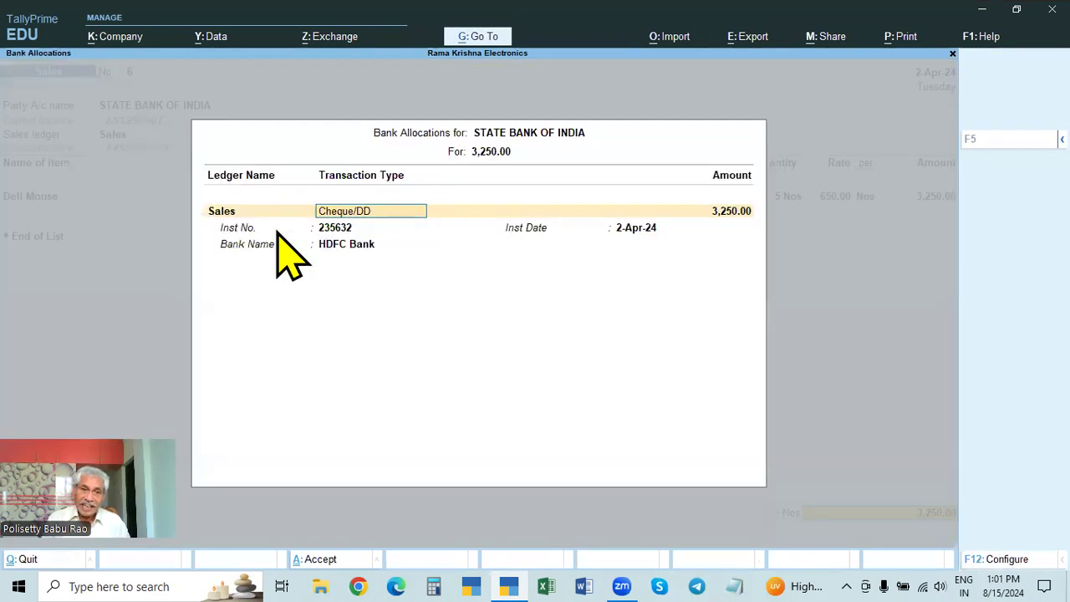
{"action": "key", "text": "Return"}
{"action": "key", "text": "Return"}
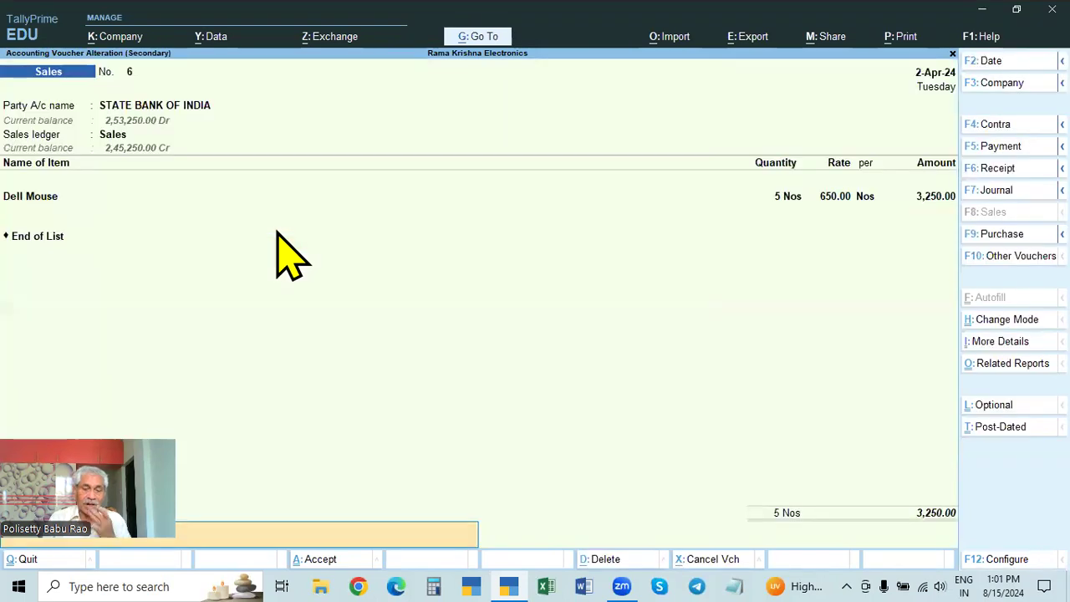
Step: Preview and enlarge the STATE BANK OF INDIA voucher's invoice to examine its payment mode, and return to the Day Book
{"action": "key", "text": "Return"}
{"action": "key", "text": "Return"}
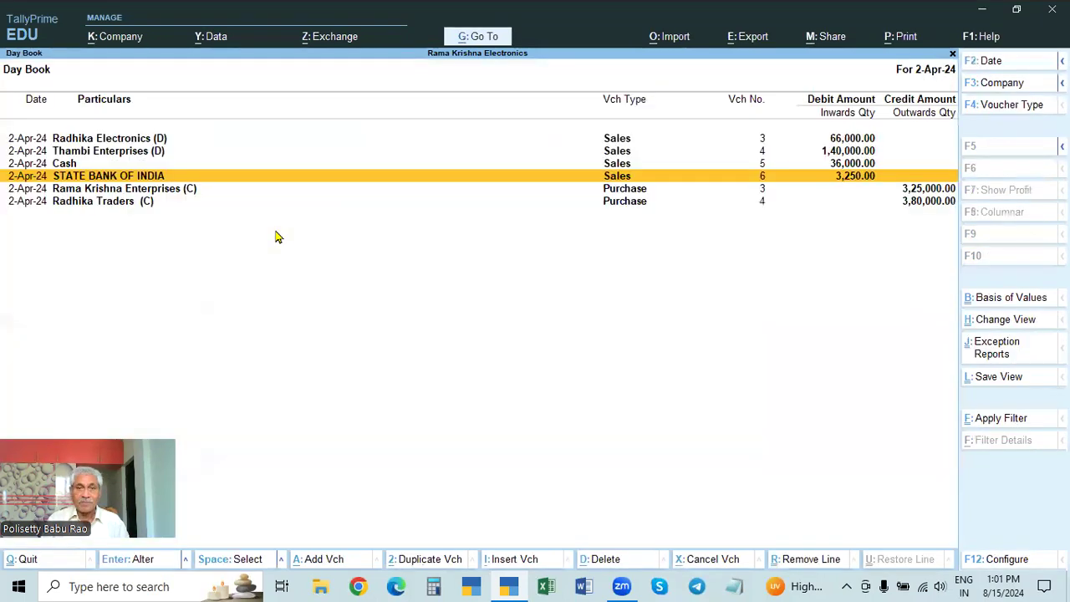
{"action": "key", "text": "Return"}
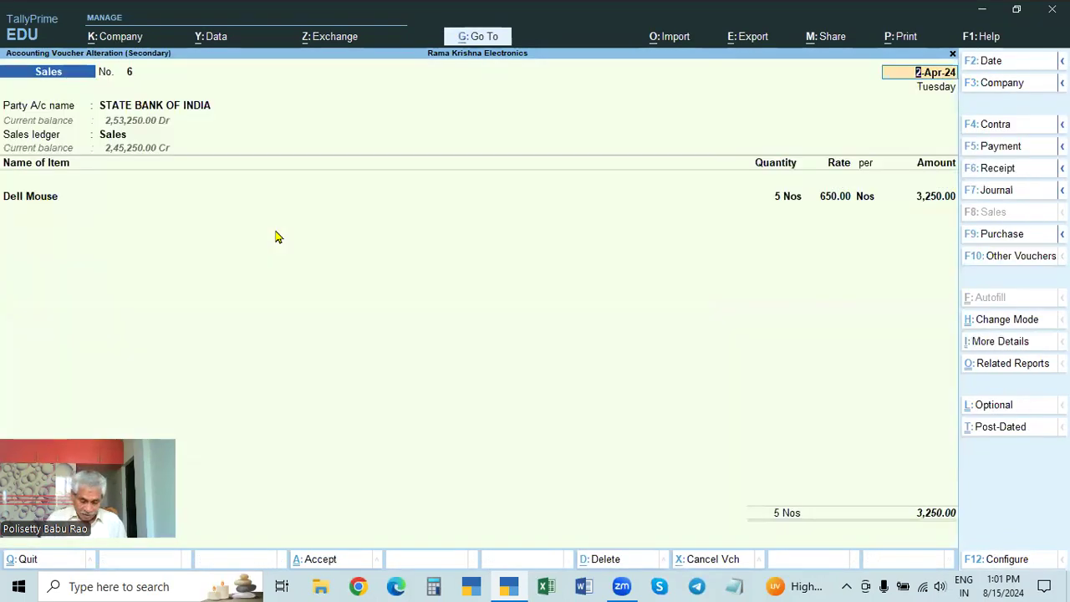
{"action": "key", "text": "alt+p"}
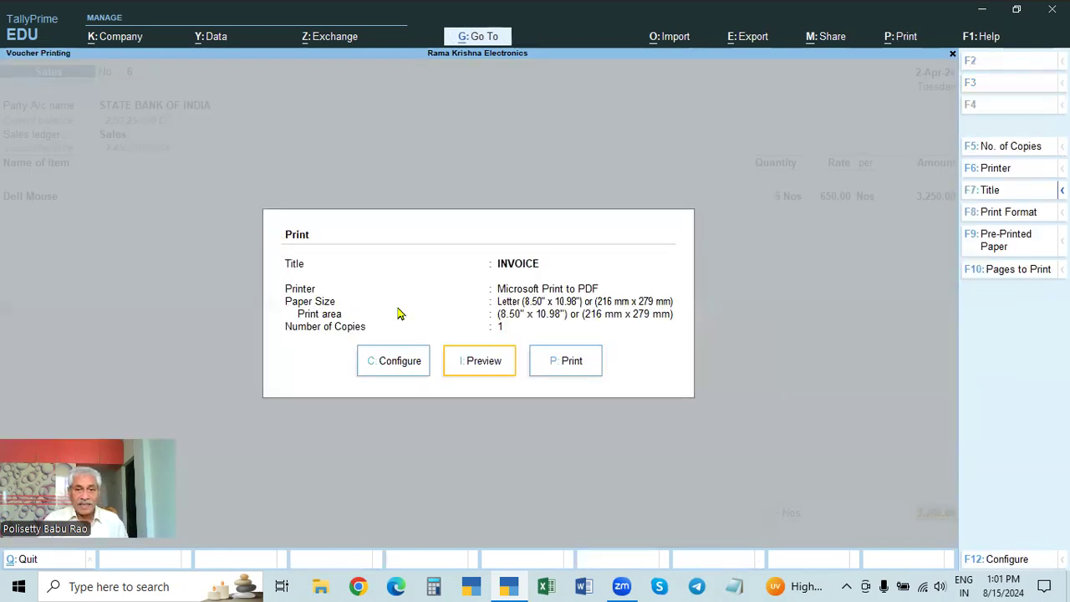
{"action": "left_click", "coordinate": [477, 366]}
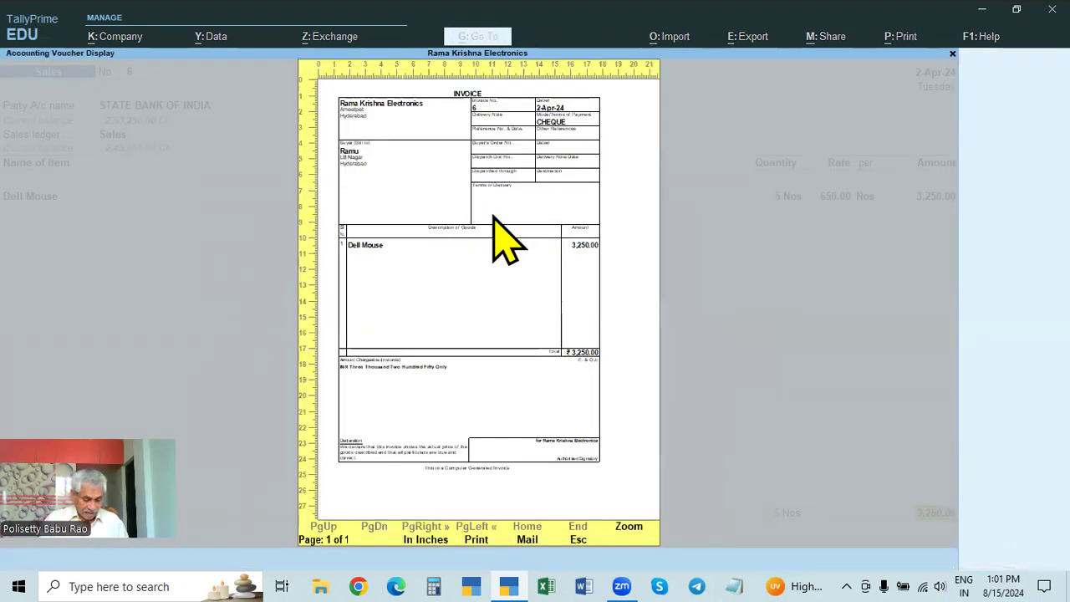
{"action": "key", "text": "alt+z"}
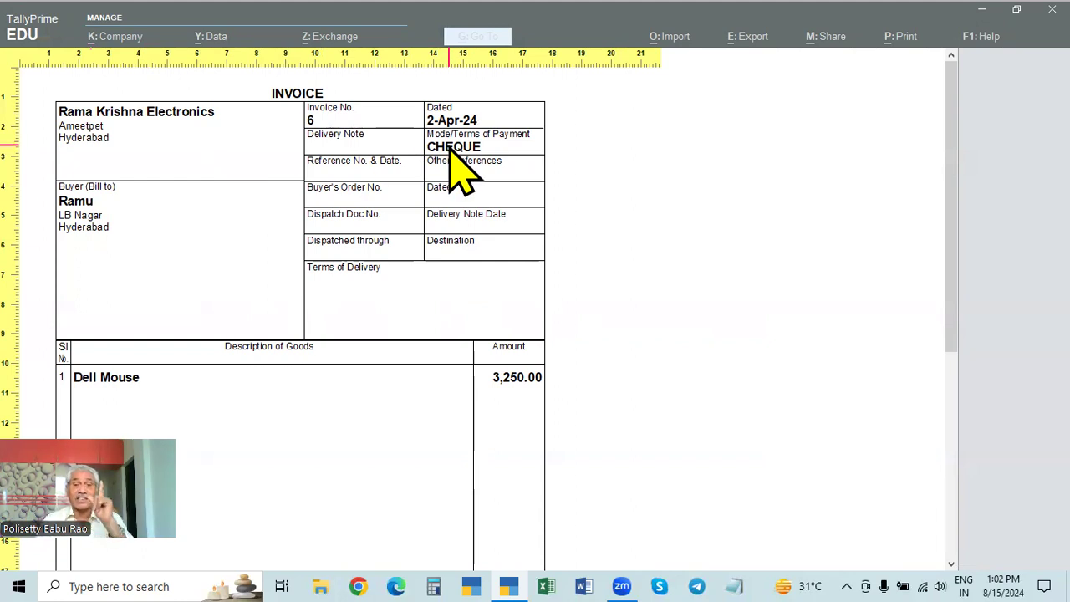
{"action": "key", "text": "Escape"}
{"action": "key", "text": "Escape"}
{"action": "key", "text": "Escape"}
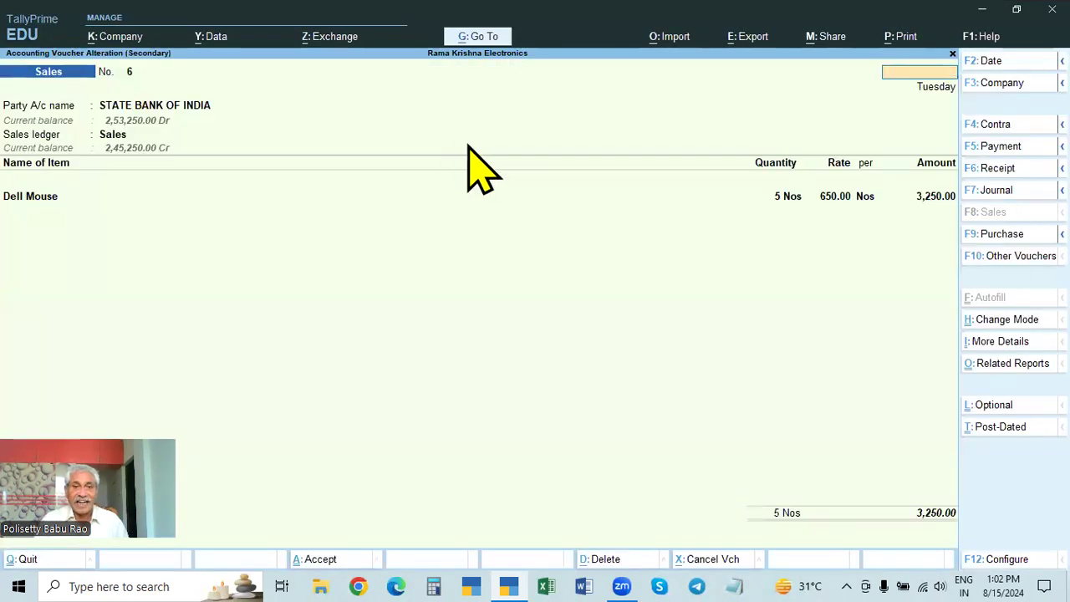
{"action": "key", "text": "Escape"}
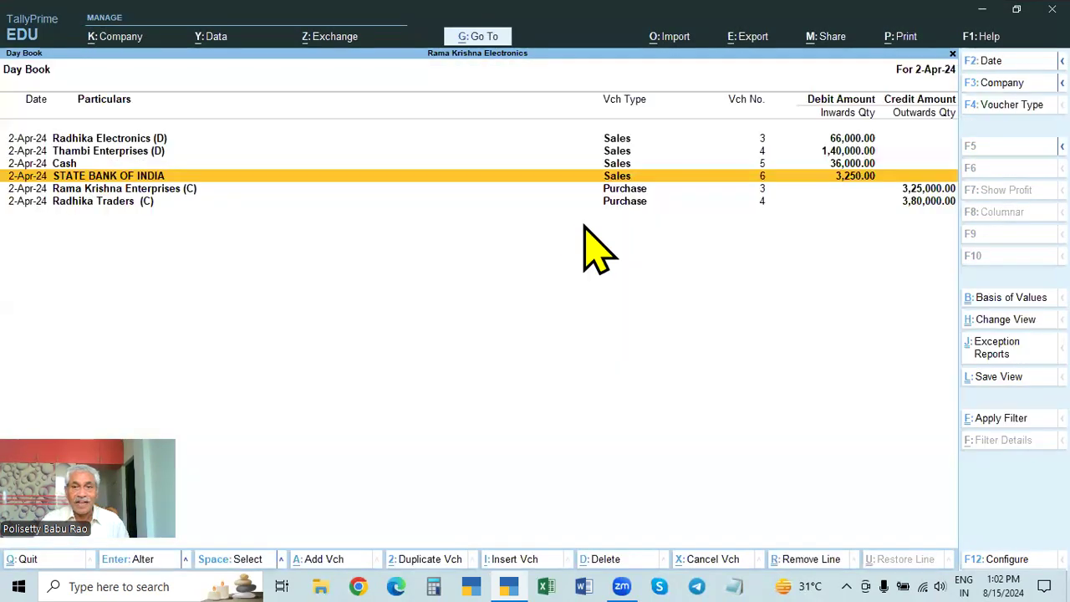
Step: Open the Cash sales voucher dated 2-Apr-24 and review its order details and buyer details, accepting both
{"action": "left_click", "coordinate": [840, 165]}
{"action": "left_click", "coordinate": [839, 165]}
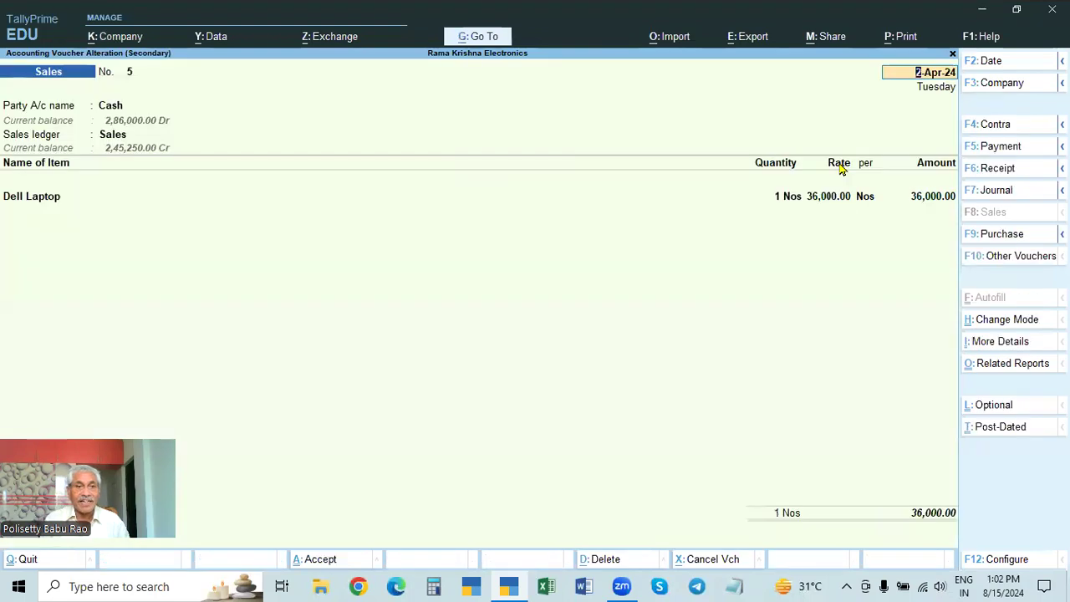
{"action": "key", "text": "Return"}
{"action": "key", "text": "Return"}
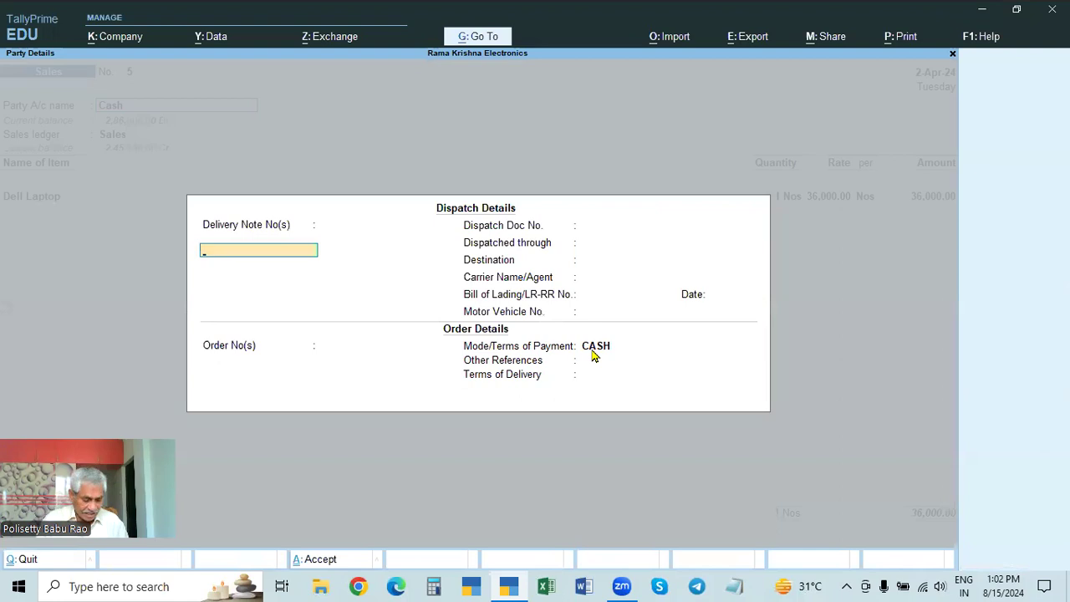
{"action": "key", "text": "ctrl+a"}
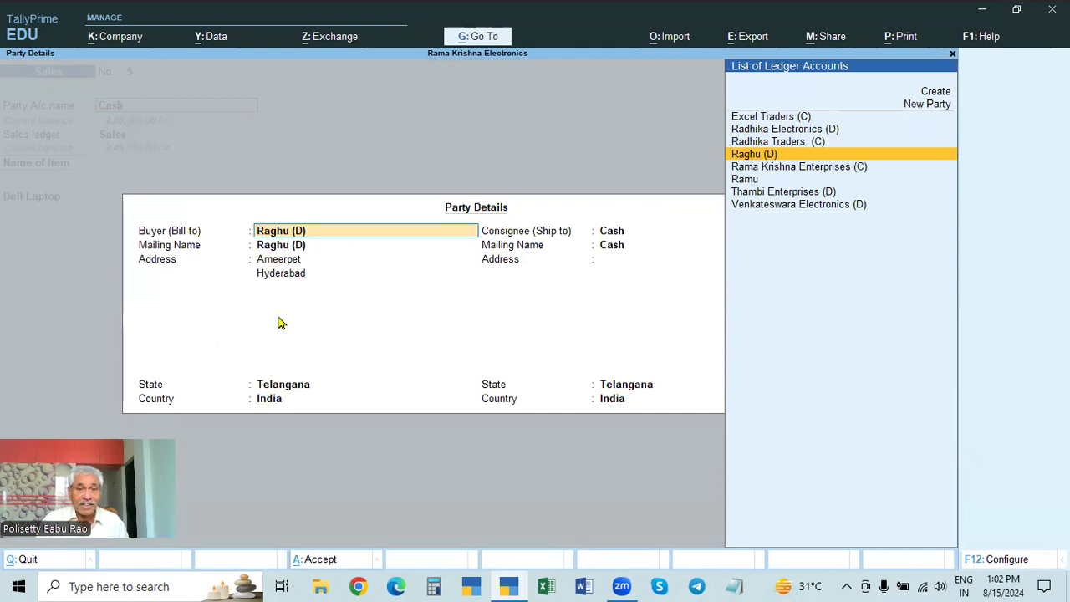
{"action": "key", "text": "ctrl+a"}
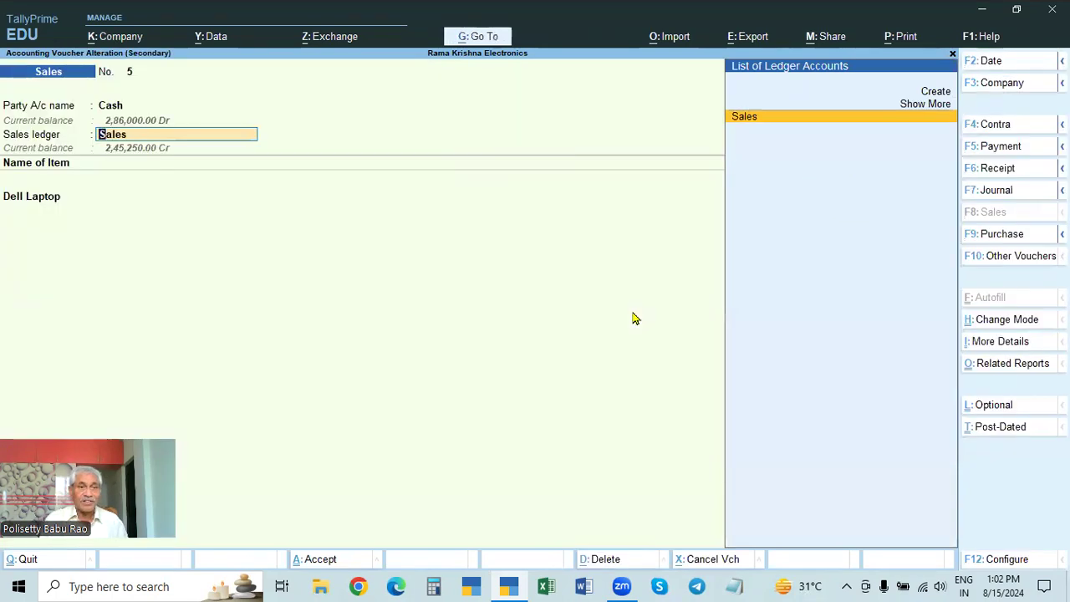
Step: Preview and enlarge the Cash sales voucher's invoice to examine the buyer and payment mode, and return to the Day Book
{"action": "key", "text": "alt+p"}
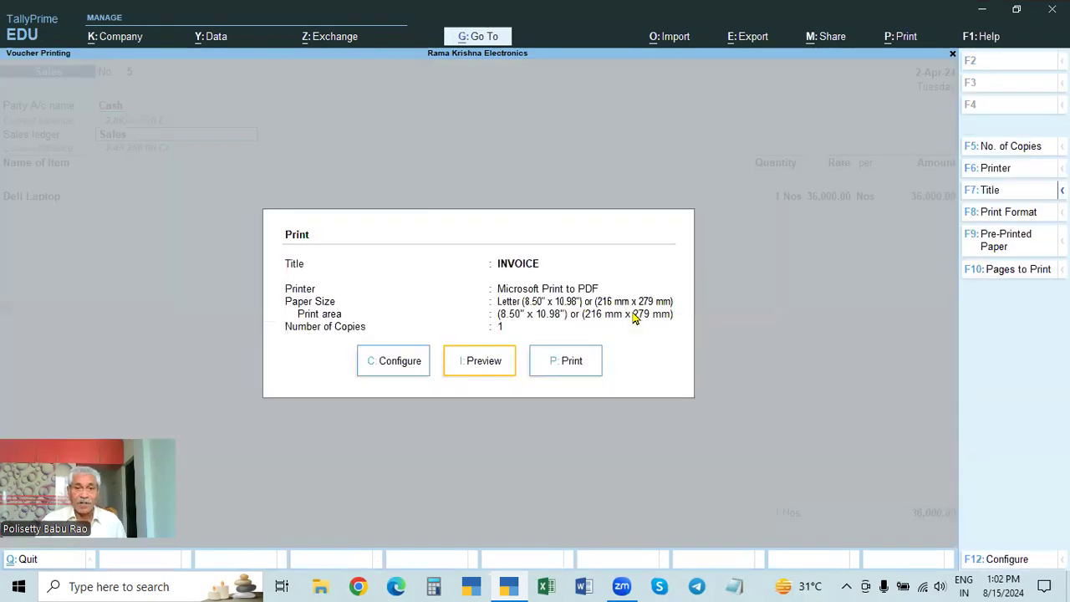
{"action": "left_click", "coordinate": [498, 363]}
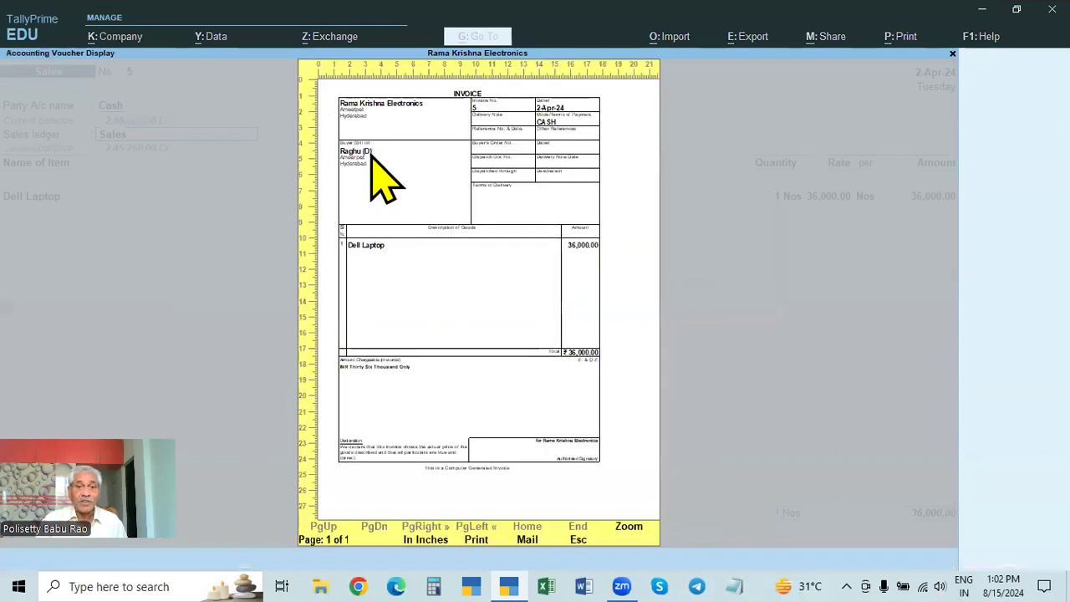
{"action": "left_click", "coordinate": [526, 188]}
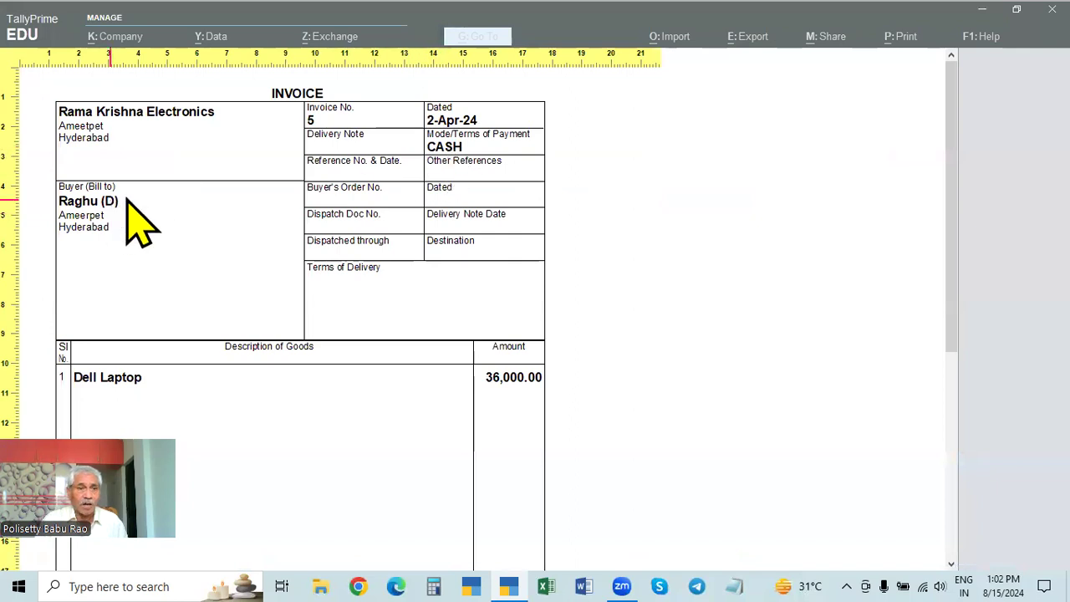
{"action": "key", "text": "Escape"}
{"action": "key", "text": "Escape"}
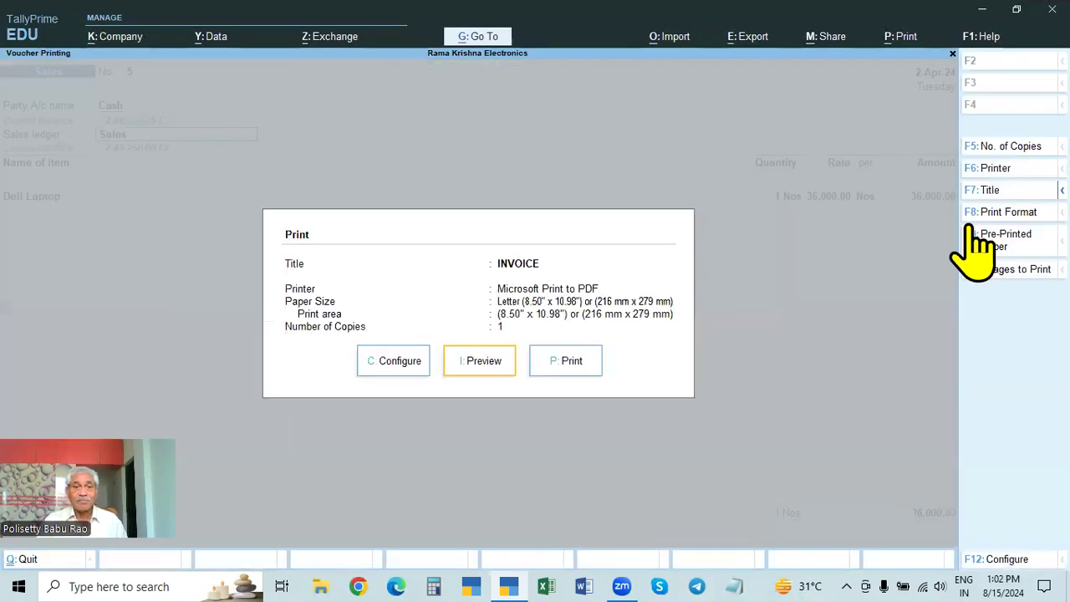
{"action": "key", "text": "Escape"}
{"action": "key", "text": "Escape"}
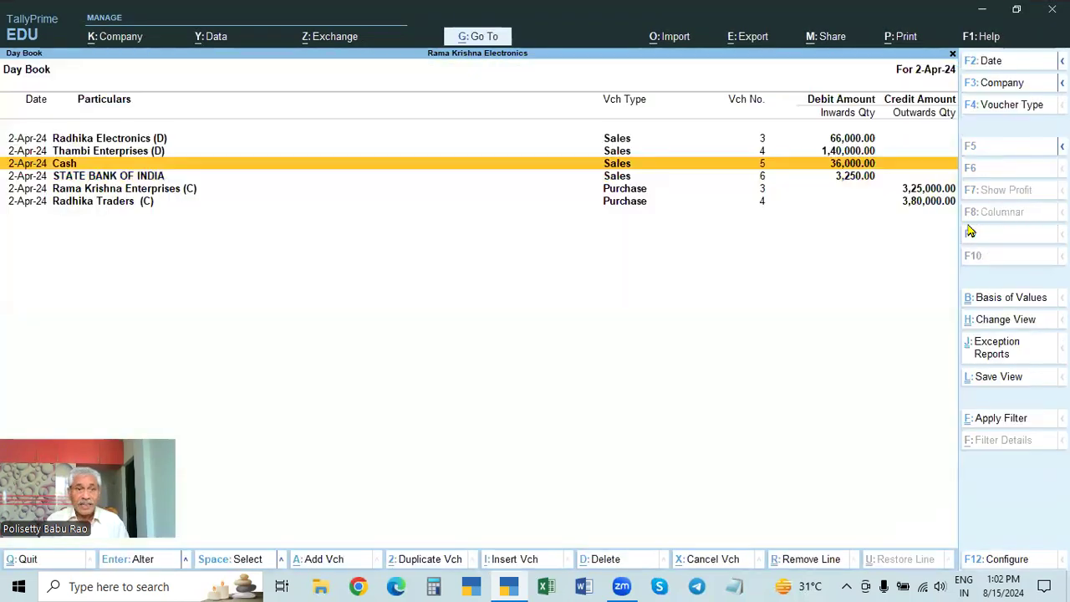
Step: Open the STATE BANK OF INDIA sales voucher and review its order, party and item details
{"action": "key", "text": "Down"}
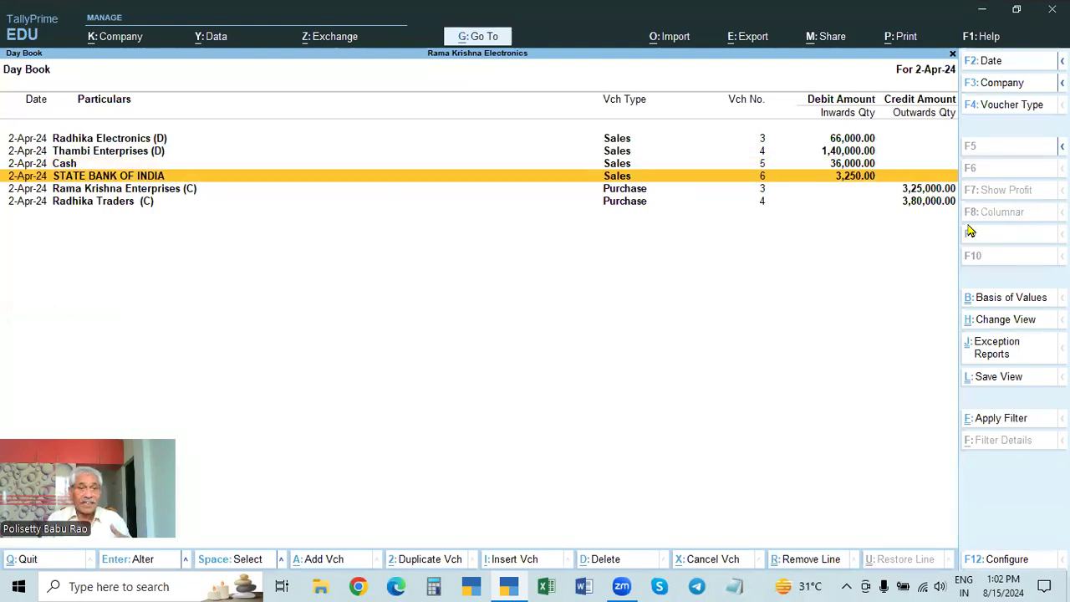
{"action": "key", "text": "Return"}
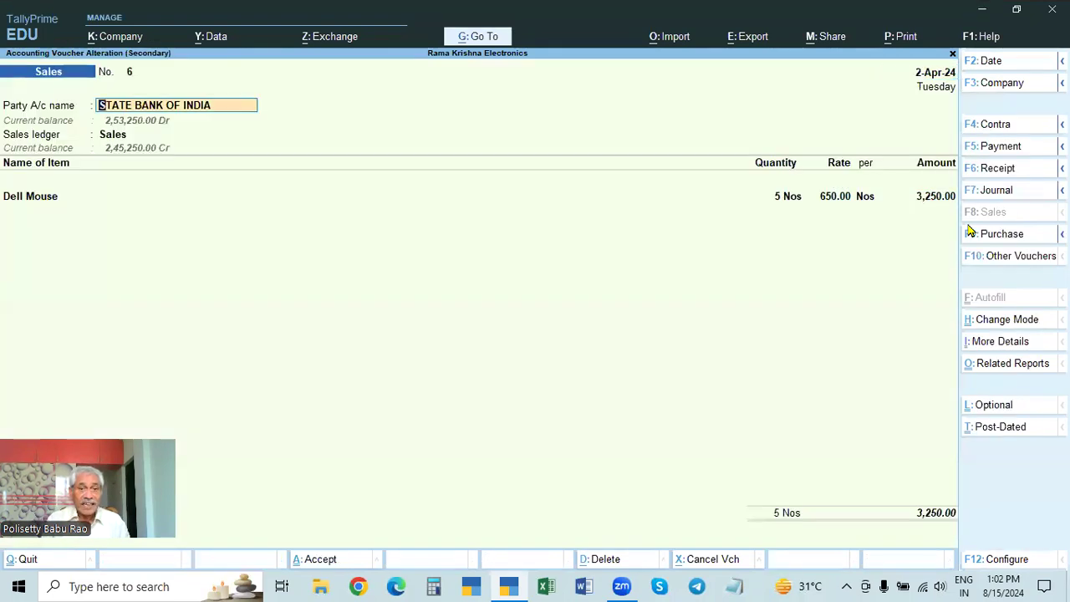
{"action": "key", "text": "Return"}
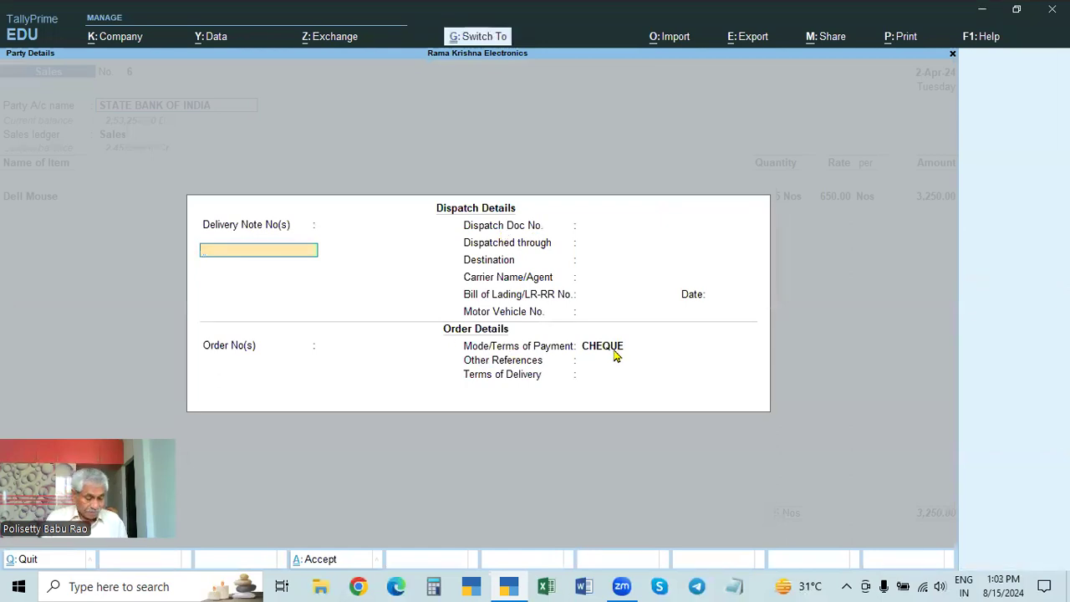
{"action": "key", "text": "ctrl+a"}
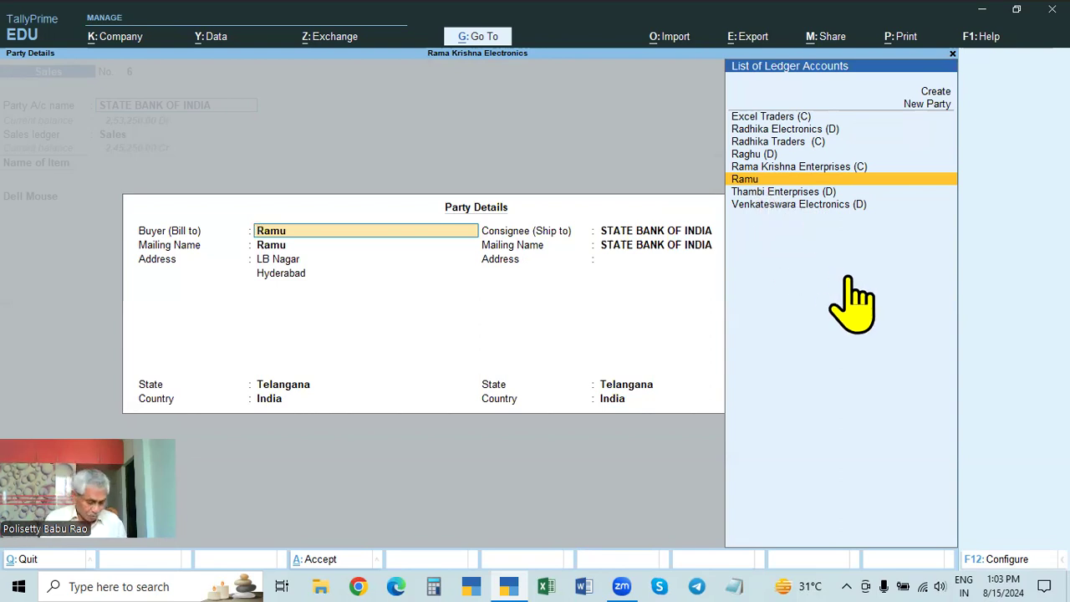
{"action": "key", "text": "ctrl+a"}
{"action": "key", "text": "Return"}
{"action": "key", "text": "Return"}
{"action": "key", "text": "Return"}
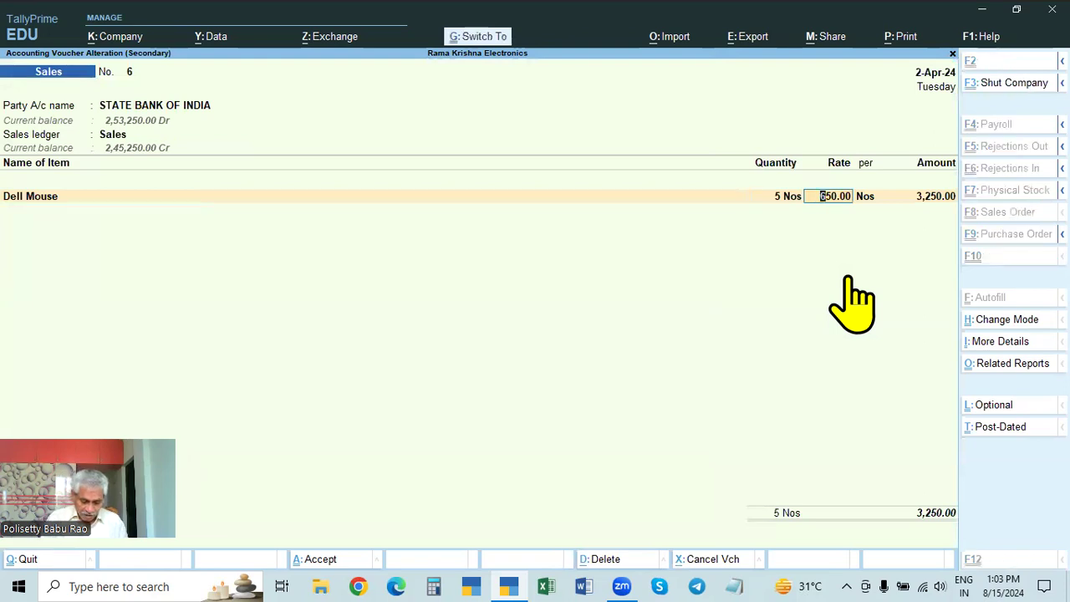
Step: Preview the STATE BANK OF INDIA voucher's invoice to examine its buyer and payment mode, and leave the voucher for the Day Book
{"action": "key", "text": "ctrl+p"}
{"action": "key", "text": "i"}
{"action": "key", "text": "Return"}
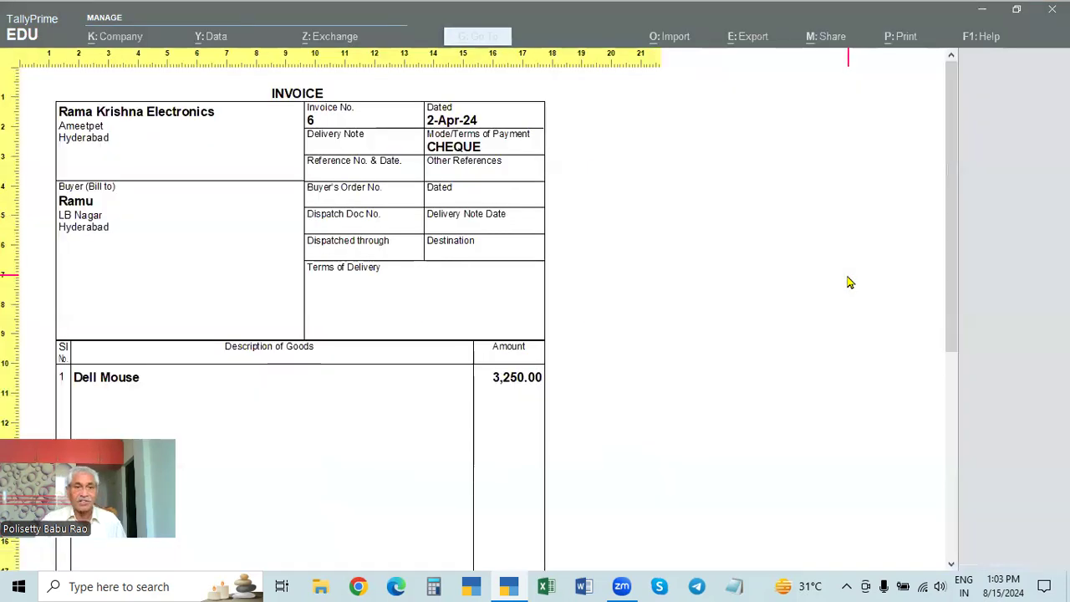
{"action": "key", "text": "Escape"}
{"action": "key", "text": "Escape"}
{"action": "key", "text": "Escape"}
{"action": "key", "text": "Escape"}
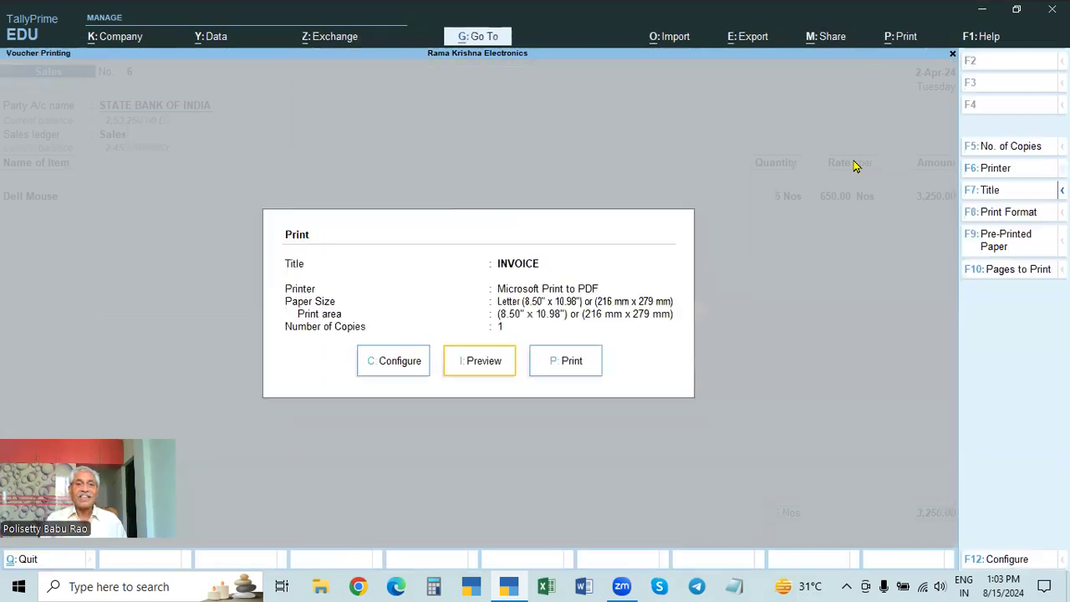
{"action": "key", "text": "y"}
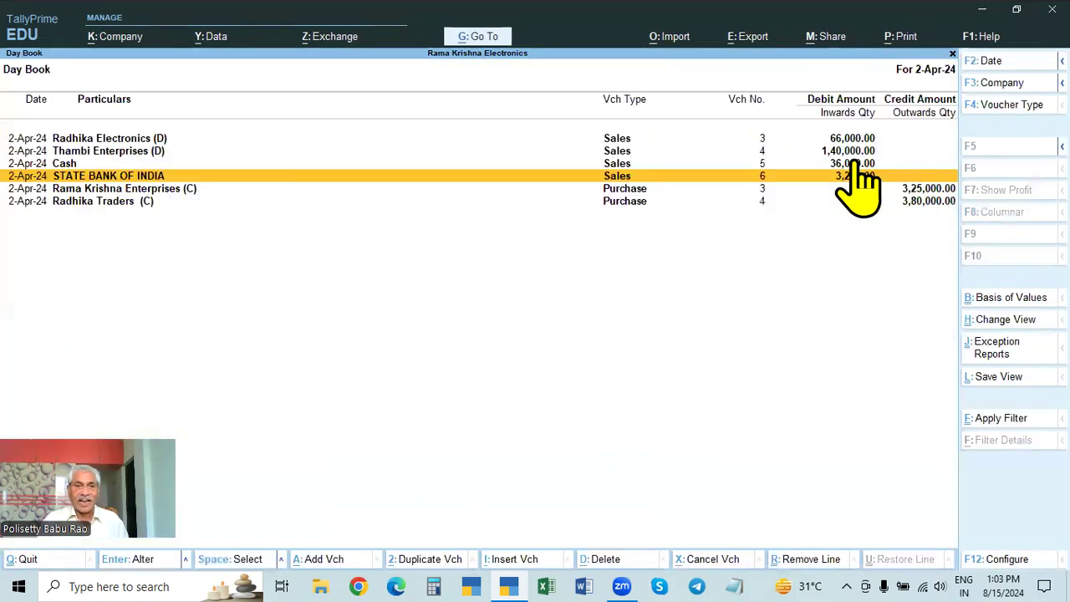
Step: Look through the sales and purchase entries in the Day Book for 2-Apr-24, reopening the report once
{"action": "left_click", "coordinate": [73, 156]}
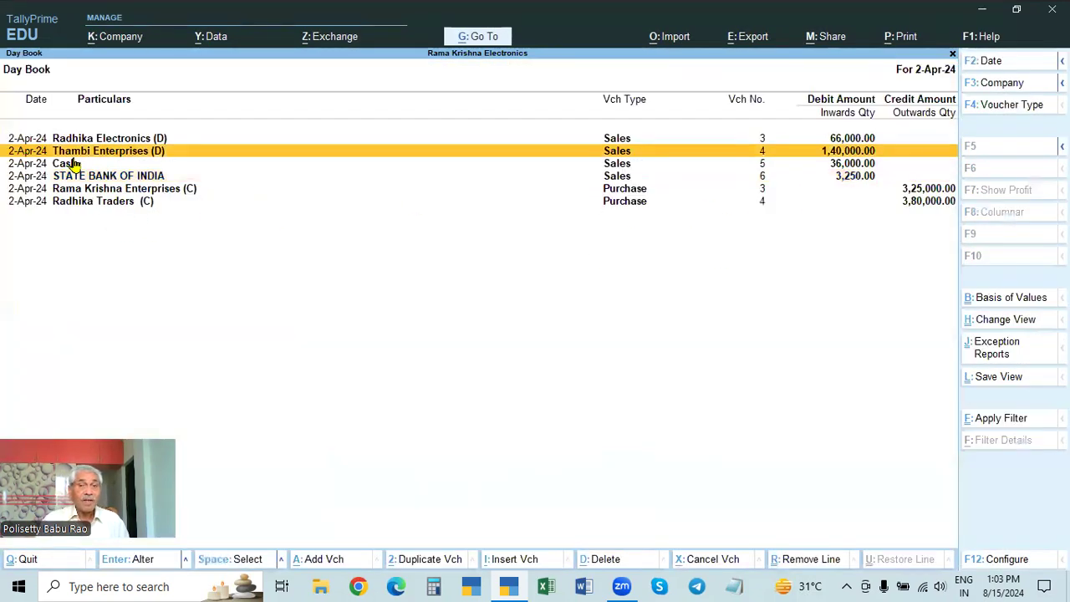
{"action": "left_click", "coordinate": [69, 167]}
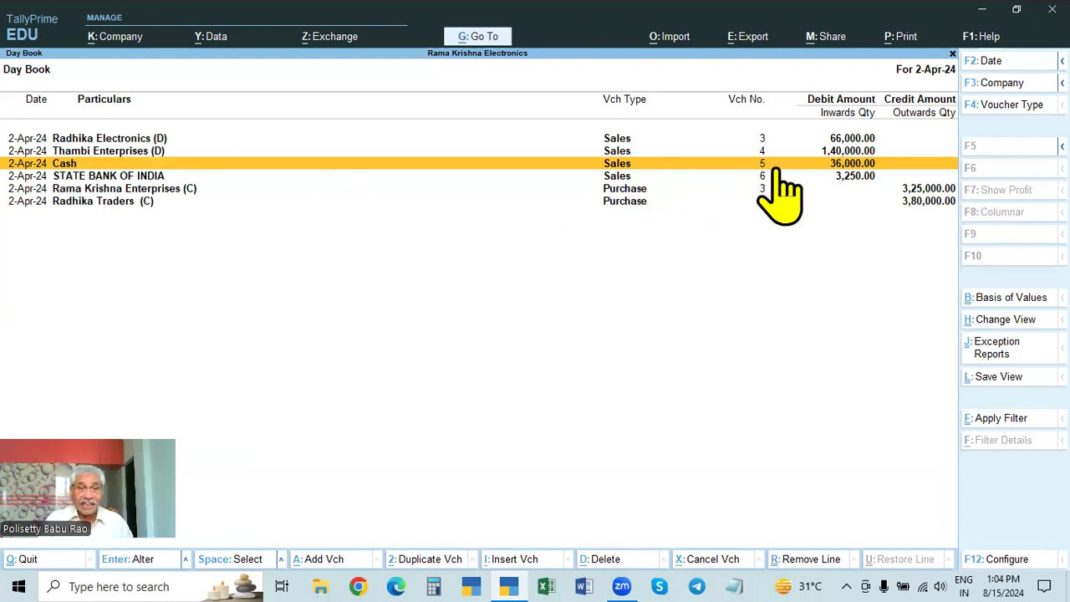
{"action": "key", "text": "Escape"}
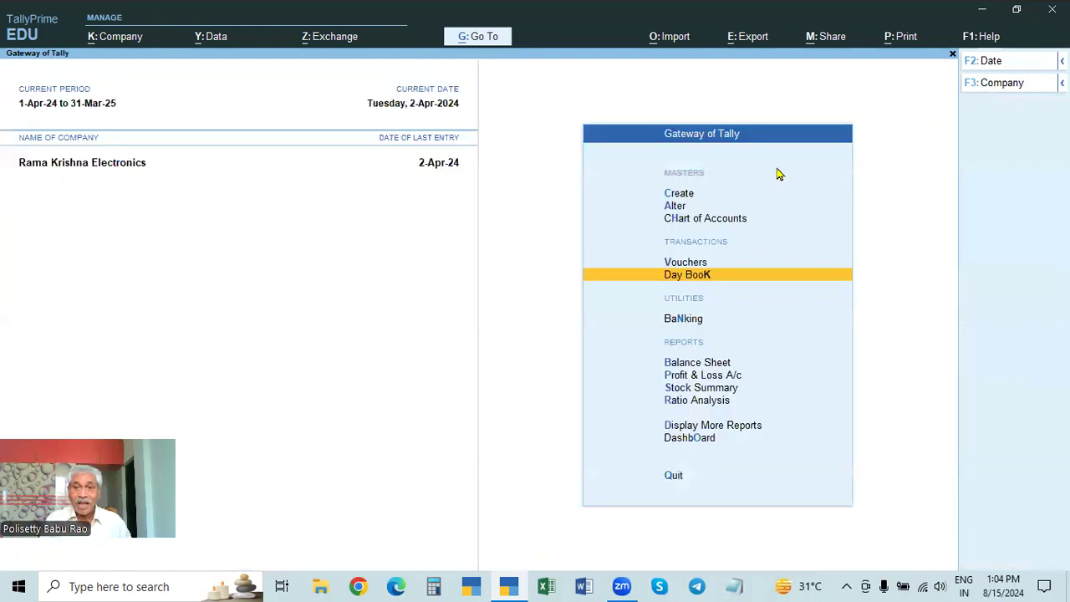
{"action": "key", "text": "Return"}
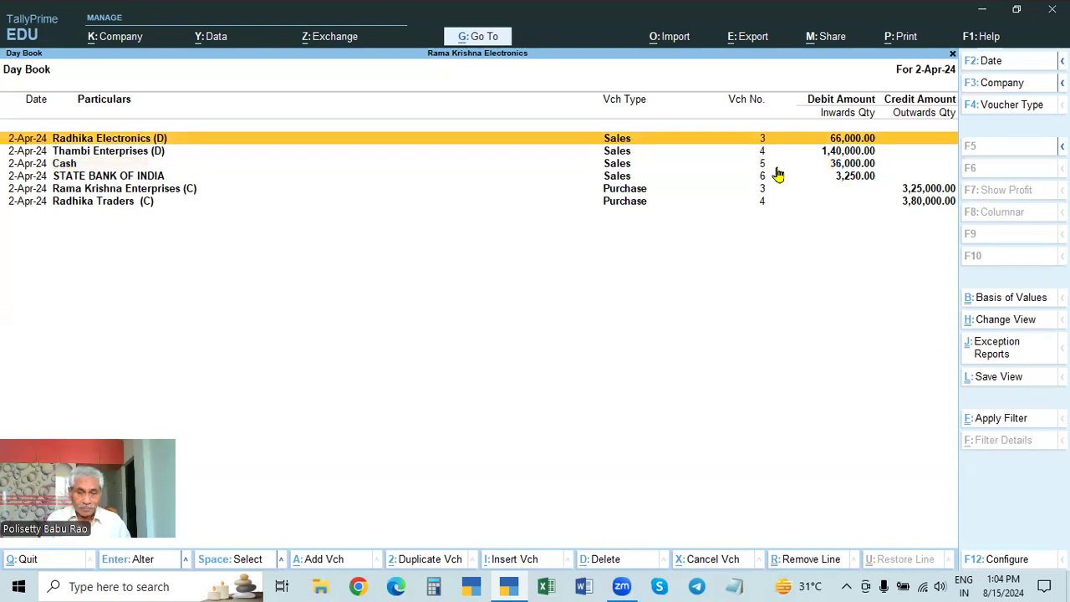
{"action": "key", "text": "Down"}
{"action": "key", "text": "Down"}
{"action": "key", "text": "Down"}
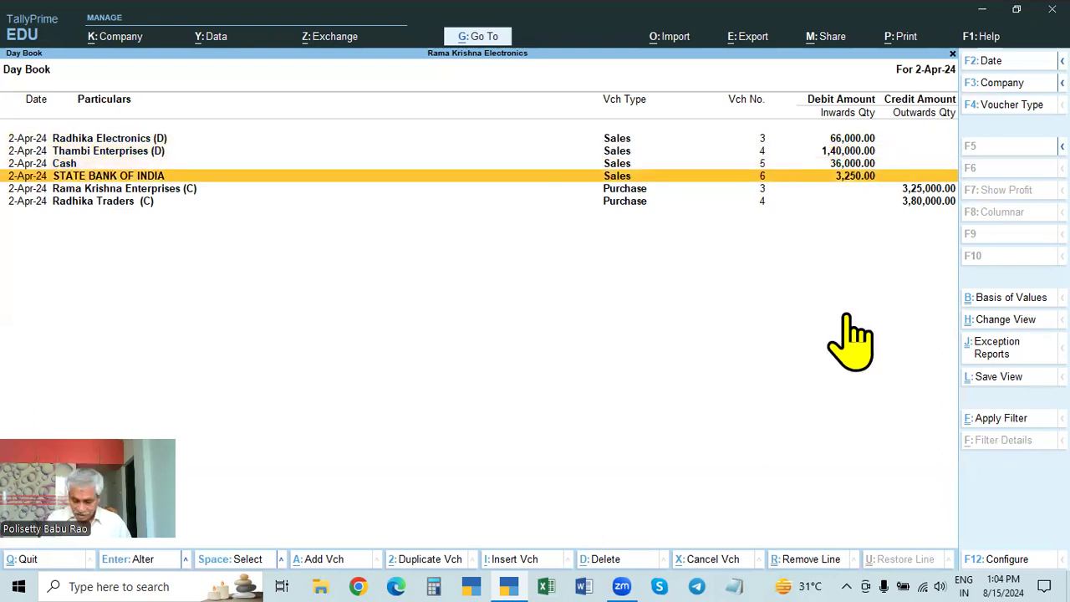
{"action": "key", "text": "Down"}
{"action": "key", "text": "Down"}
{"action": "key", "text": "Up"}
{"action": "key", "text": "Down"}
{"action": "key", "text": "Up"}
{"action": "key", "text": "Down"}
{"action": "key", "text": "Up"}
{"action": "key", "text": "Down"}
{"action": "key", "text": "Up"}
{"action": "key", "text": "Down"}
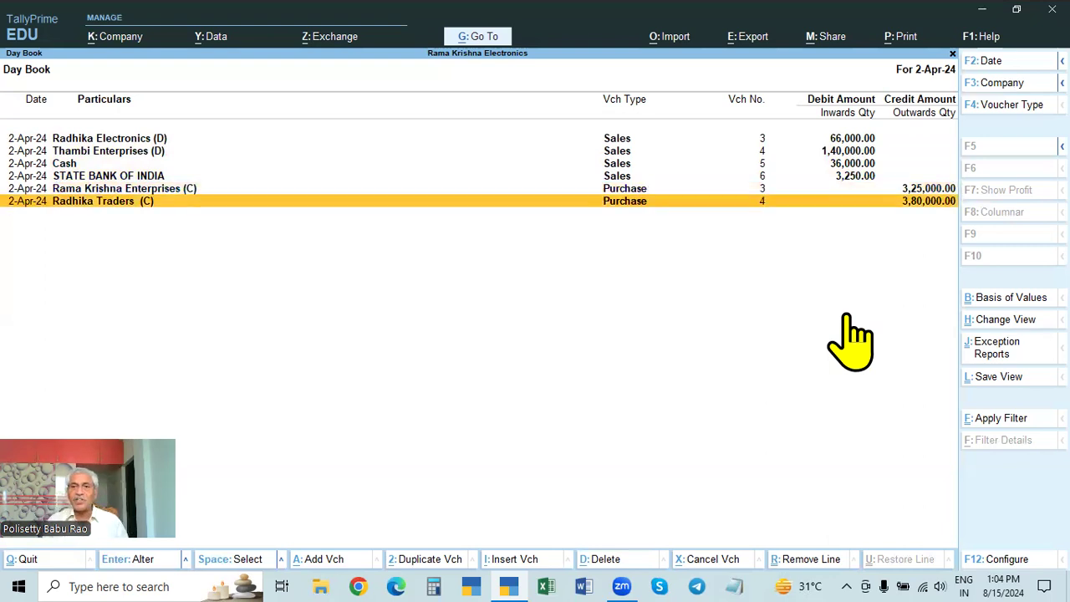
Step: Open the Rama Krishna Enterprises purchase voucher to examine its items, and return to the Gateway of Tally
{"action": "key", "text": "Up"}
{"action": "key", "text": "Return"}
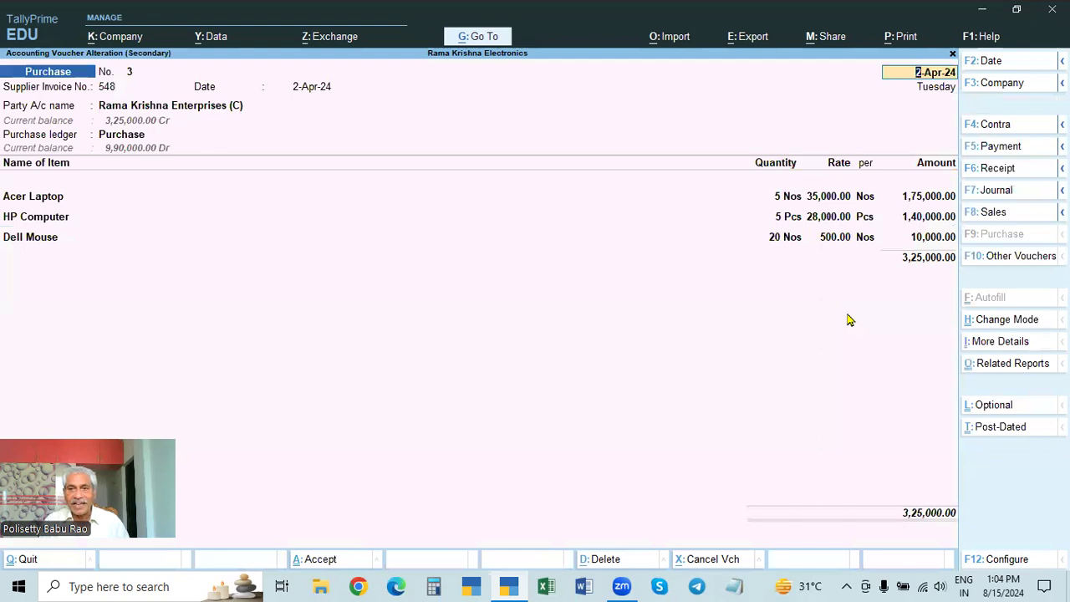
{"action": "key", "text": "Escape"}
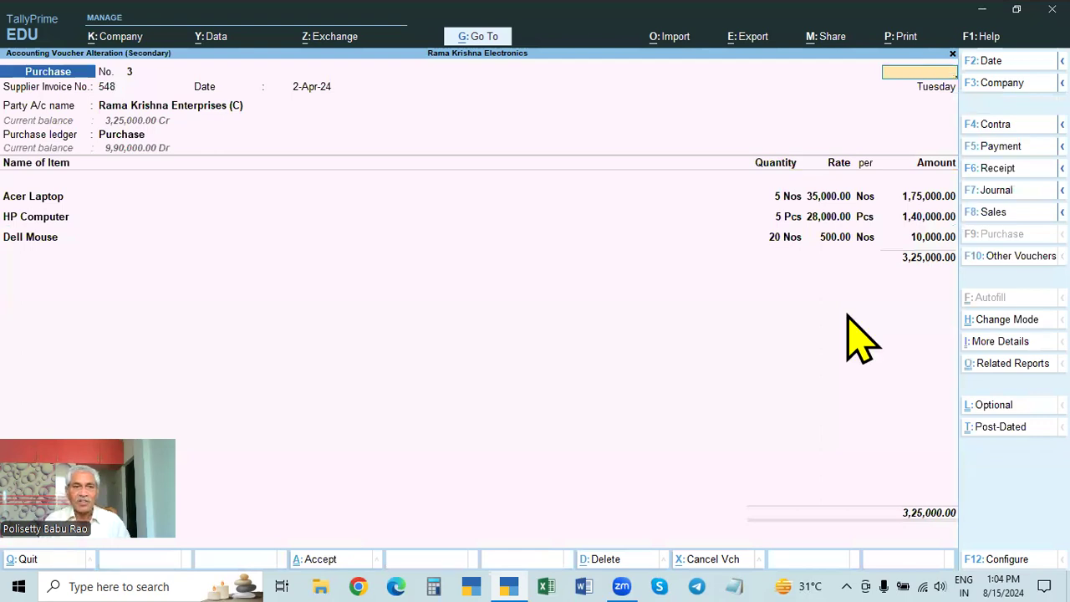
{"action": "key", "text": "Escape"}
{"action": "key", "text": "Down"}
{"action": "key", "text": "Up"}
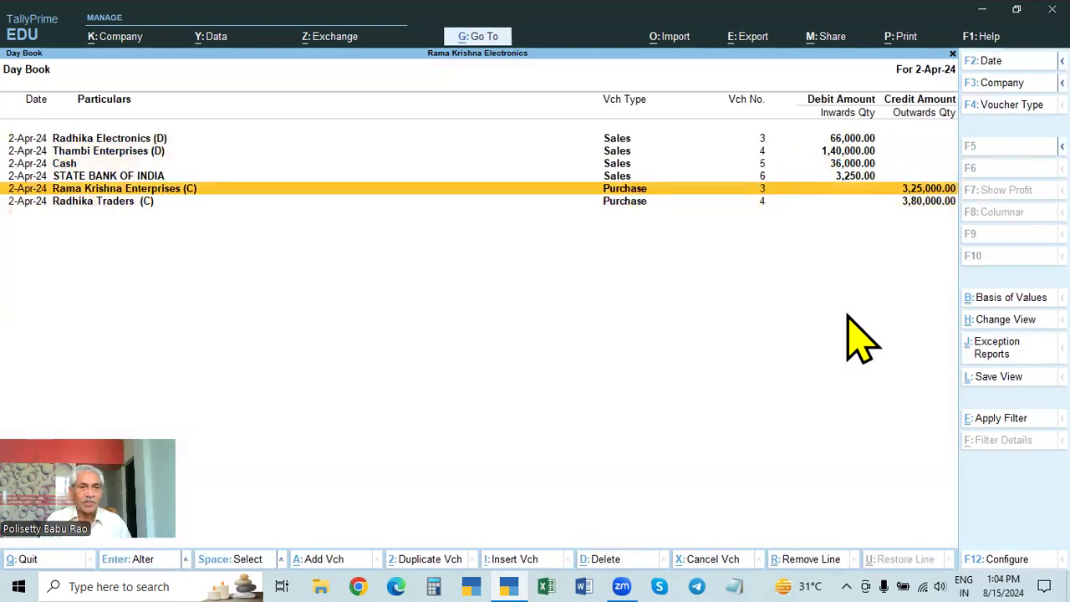
{"action": "key", "text": "Escape"}
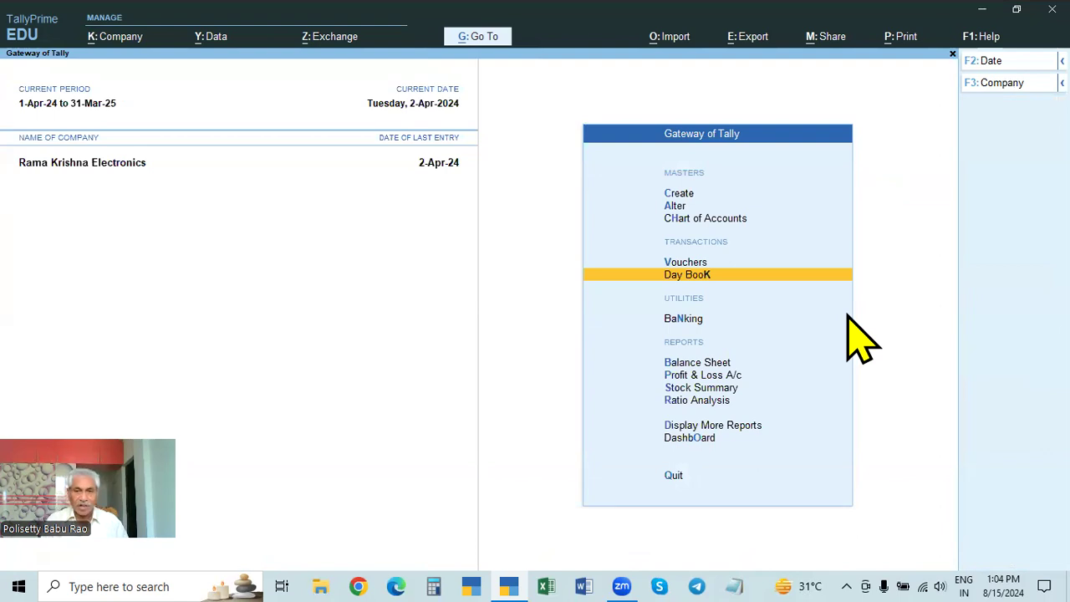
Step: Open voucher entry, change the date to 1-May-24, and return to the Gateway of Tally without recording a voucher
{"action": "key", "text": "Up"}
{"action": "key", "text": "Return"}
{"action": "key", "text": "F2"}
{"action": "type", "text": "1.5"}
{"action": "key", "text": "Return"}
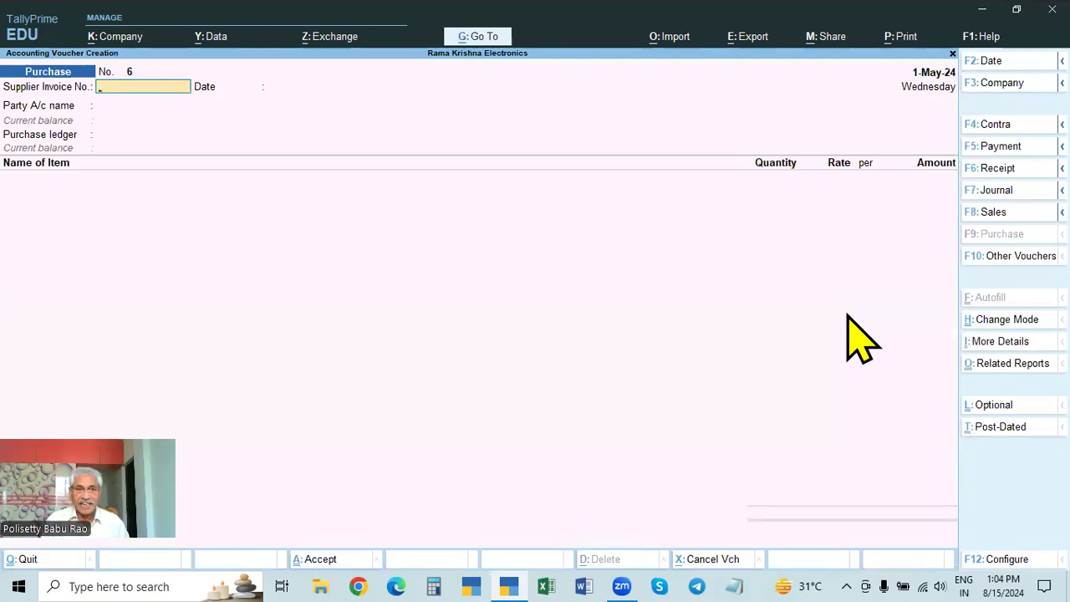
{"action": "key", "text": "Escape"}
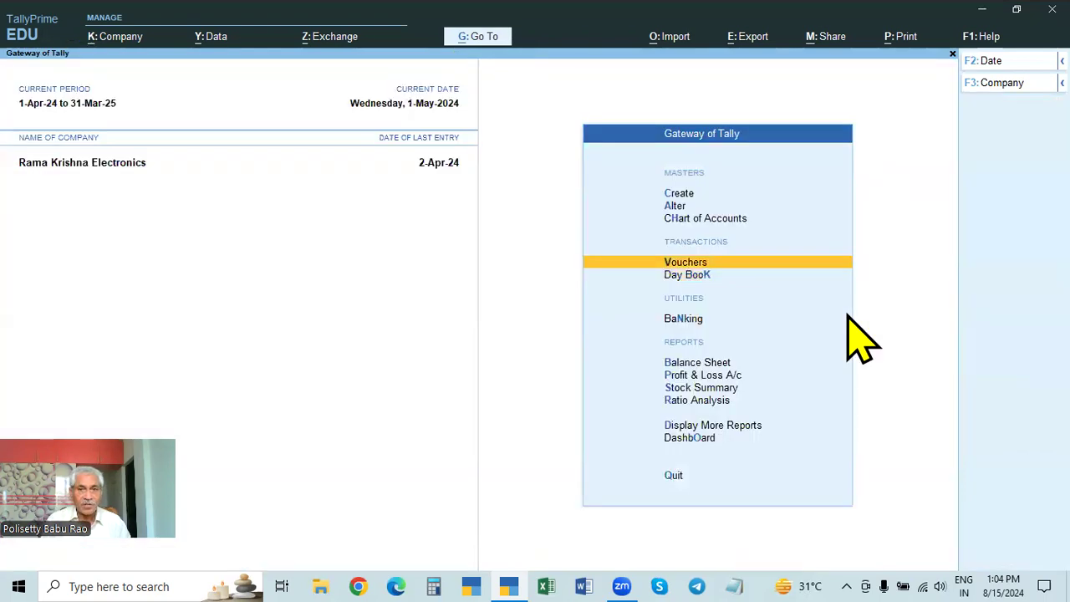
{"action": "key", "text": "Escape"}
{"action": "key", "text": "Escape"}
Step: Open the Day Book and clear its date to list the entries from 1-Apr-24 to 2-Apr-24
{"action": "key", "text": "Down"}
{"action": "key", "text": "Down"}
{"action": "key", "text": "Down"}
{"action": "key", "text": "Down"}
{"action": "key", "text": "Return"}
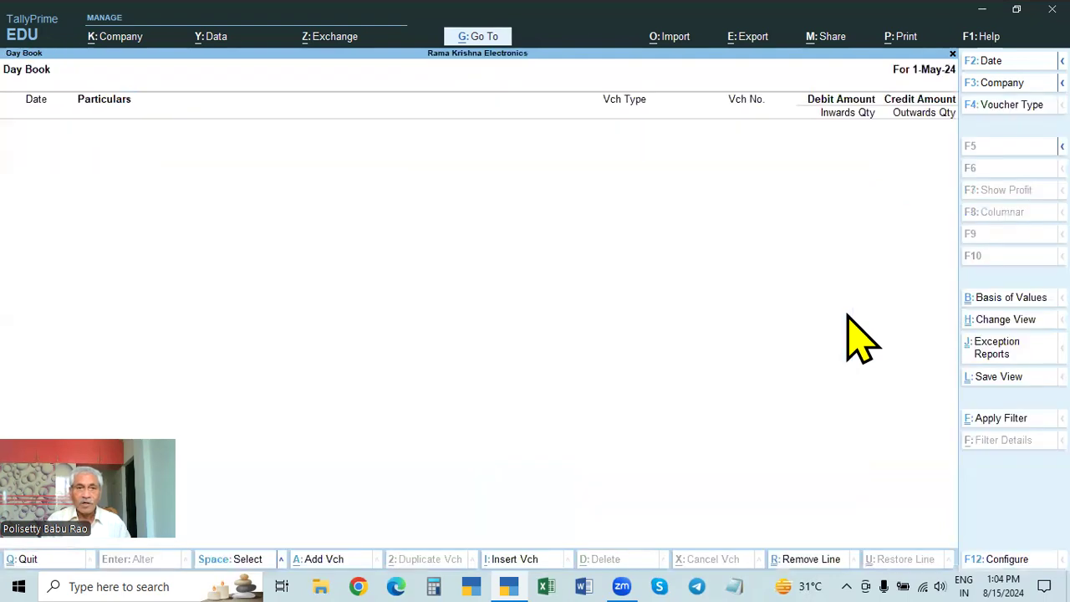
{"action": "key", "text": "F2"}
{"action": "key", "text": "BackSpace"}
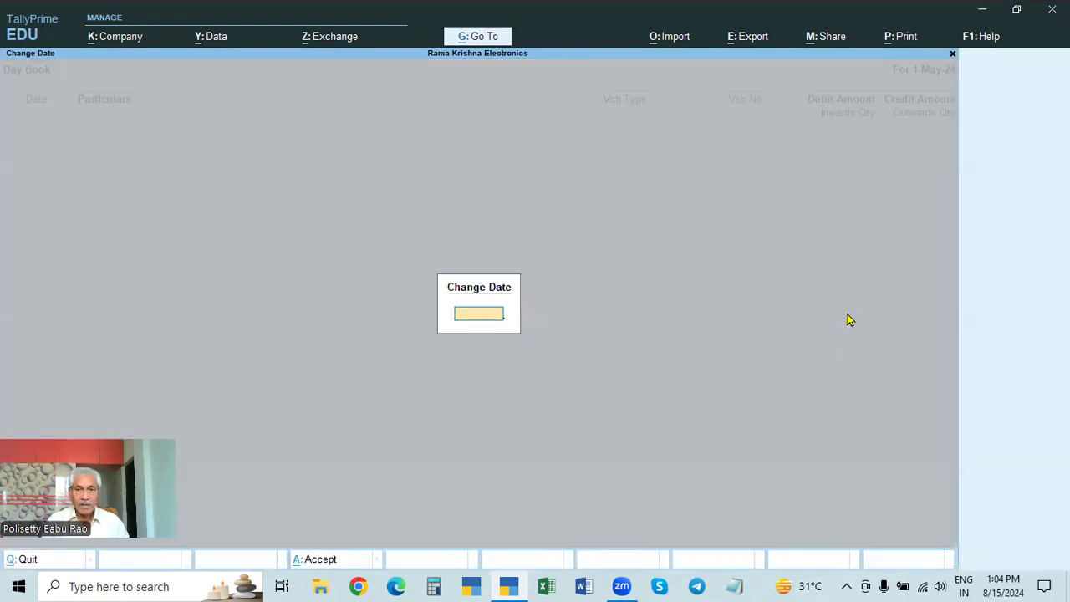
{"action": "key", "text": "Return"}
Step: Look through all entries in the Day Book for 1-Apr-24 to 2-Apr-24
{"action": "key", "text": "Down"}
{"action": "key", "text": "Down"}
{"action": "key", "text": "Down"}
{"action": "key", "text": "Down"}
{"action": "key", "text": "Down"}
{"action": "key", "text": "Down"}
{"action": "key", "text": "Up"}
{"action": "key", "text": "Up"}
Step: Open the Excel Traders purchase voucher to examine its items, and return to the last entry in the Day Book
{"action": "key", "text": "Down"}
{"action": "key", "text": "Down"}
{"action": "key", "text": "Down"}
{"action": "key", "text": "Down"}
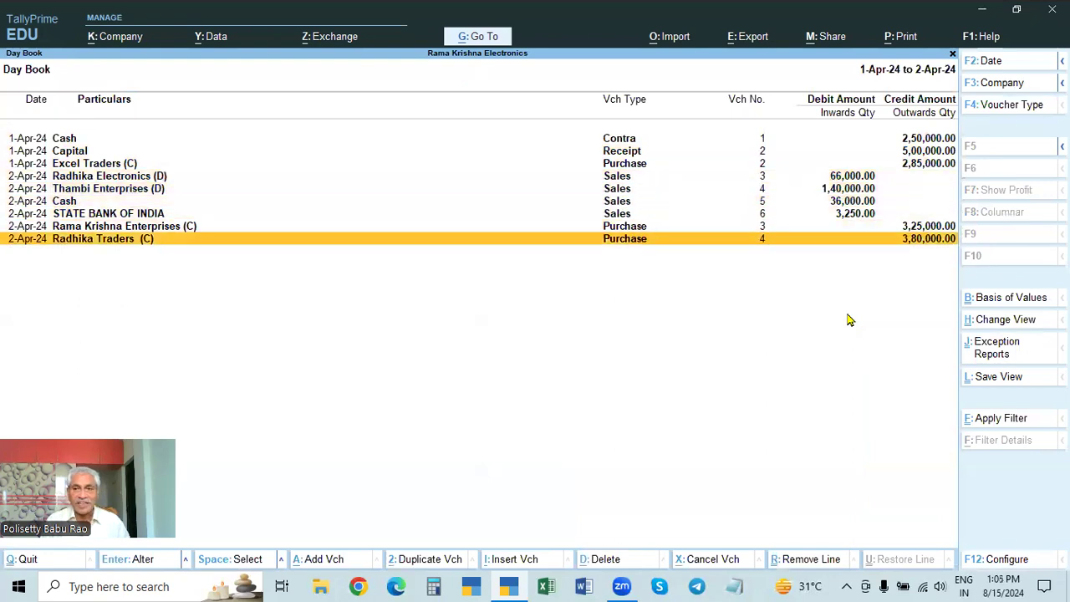
{"action": "key", "text": "Up"}
{"action": "key", "text": "Up"}
{"action": "key", "text": "Down"}
{"action": "key", "text": "Up"}
{"action": "key", "text": "Up"}
{"action": "key", "text": "Up"}
{"action": "key", "text": "Up"}
{"action": "key", "text": "Up"}
{"action": "key", "text": "Return"}
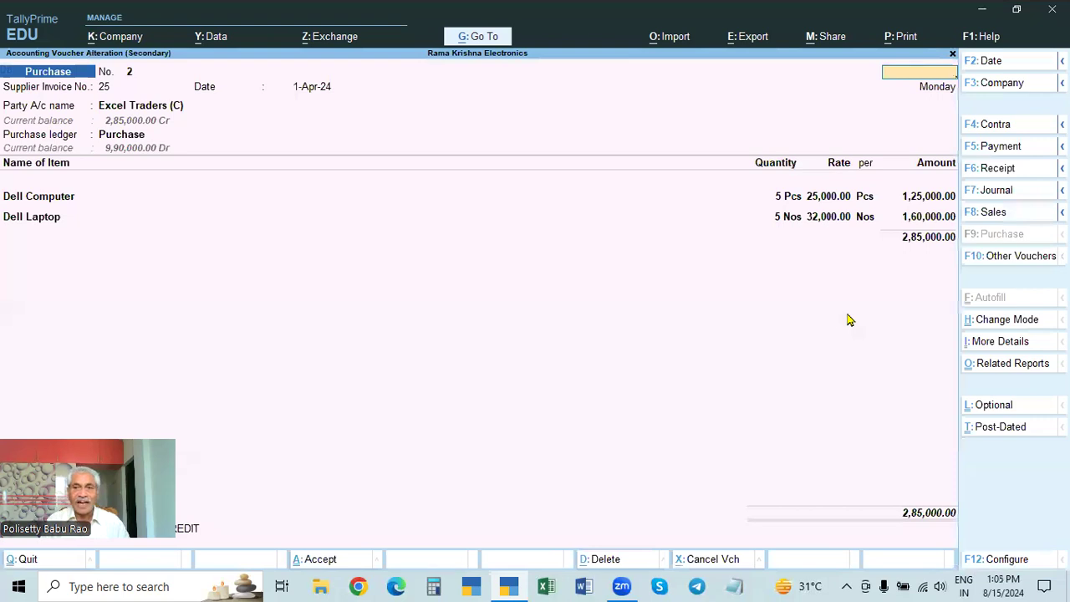
{"action": "key", "text": "Escape"}
{"action": "key", "text": "Down"}
{"action": "key", "text": "Down"}
Step: Leave the Day Book and start a purchase voucher with supplier invoice number 564 dated 1-May-24
{"action": "key", "text": "Down"}
{"action": "key", "text": "Down"}
{"action": "key", "text": "Down"}
{"action": "key", "text": "Down"}
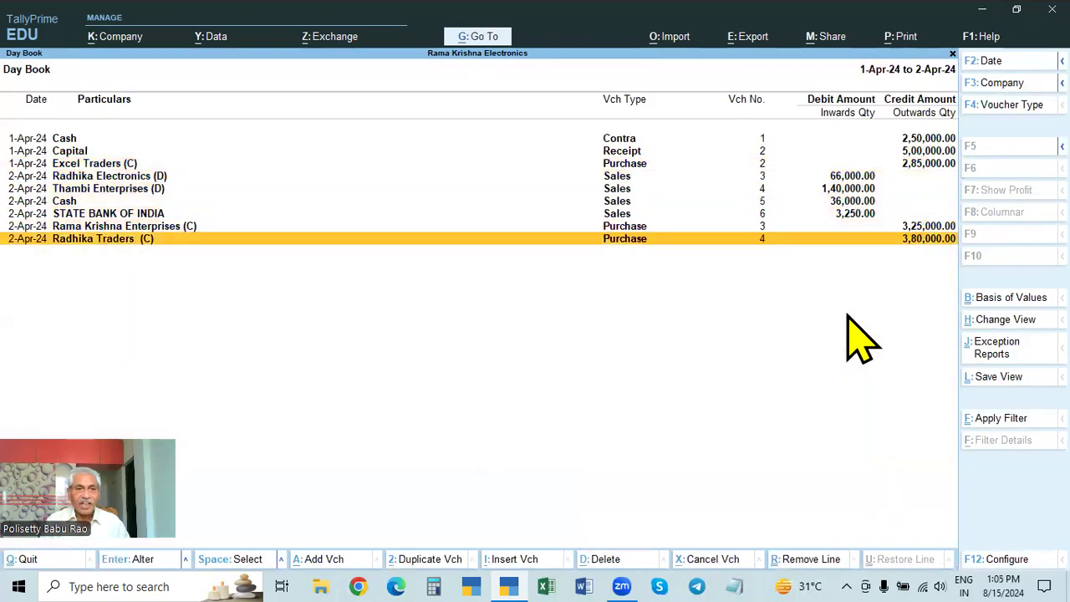
{"action": "key", "text": "Escape"}
{"action": "key", "text": "Escape"}
{"action": "key", "text": "Escape"}
{"action": "key", "text": "Down"}
{"action": "key", "text": "Down"}
{"action": "key", "text": "Down"}
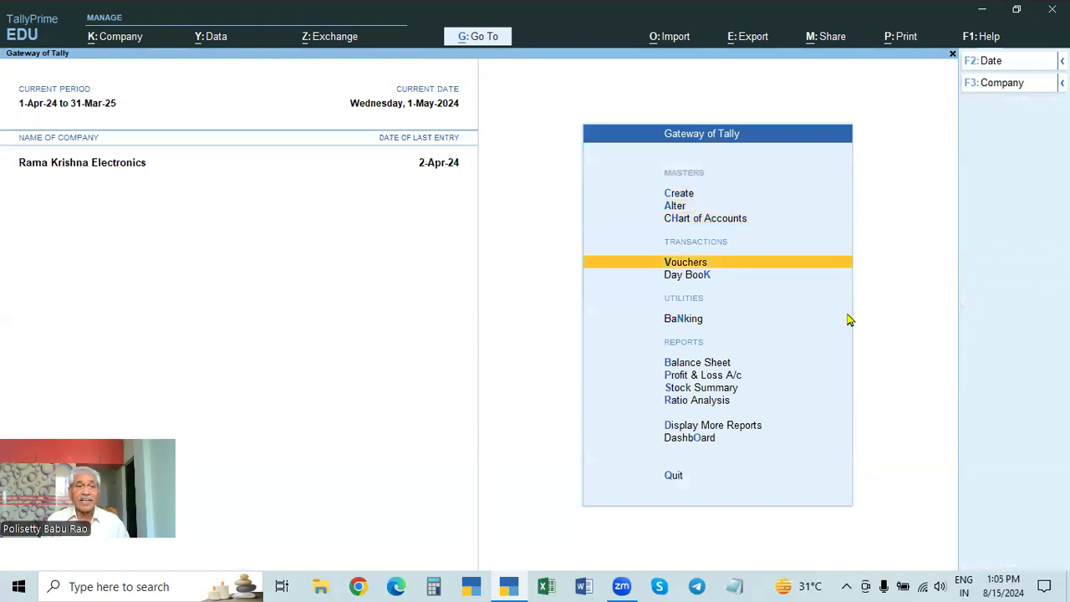
{"action": "key", "text": "Return"}
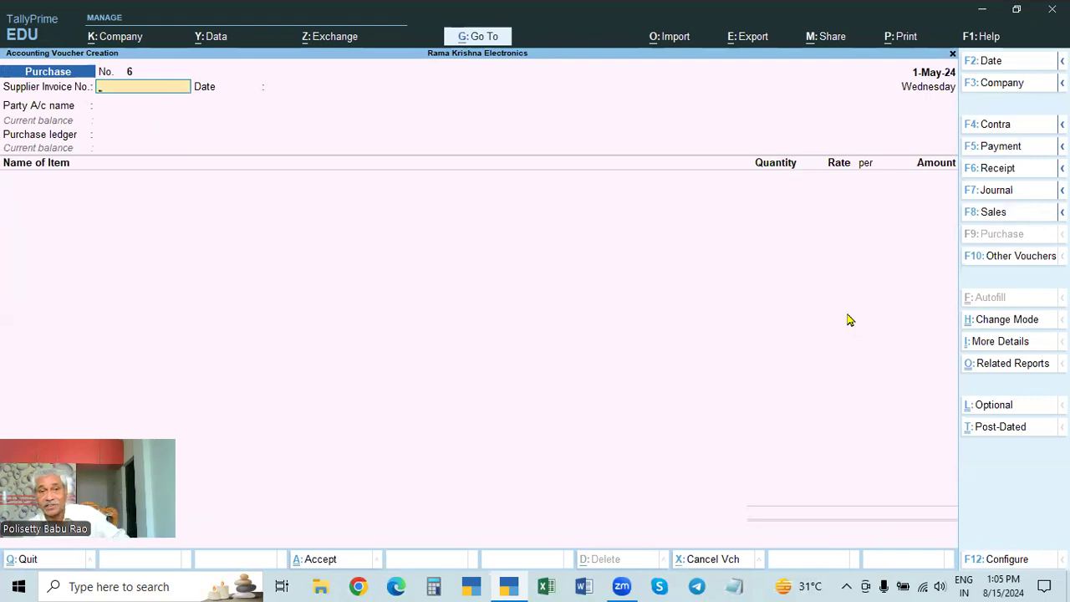
{"action": "type", "text": "56"}
{"action": "key", "text": "Return"}
{"action": "key", "text": "Return"}
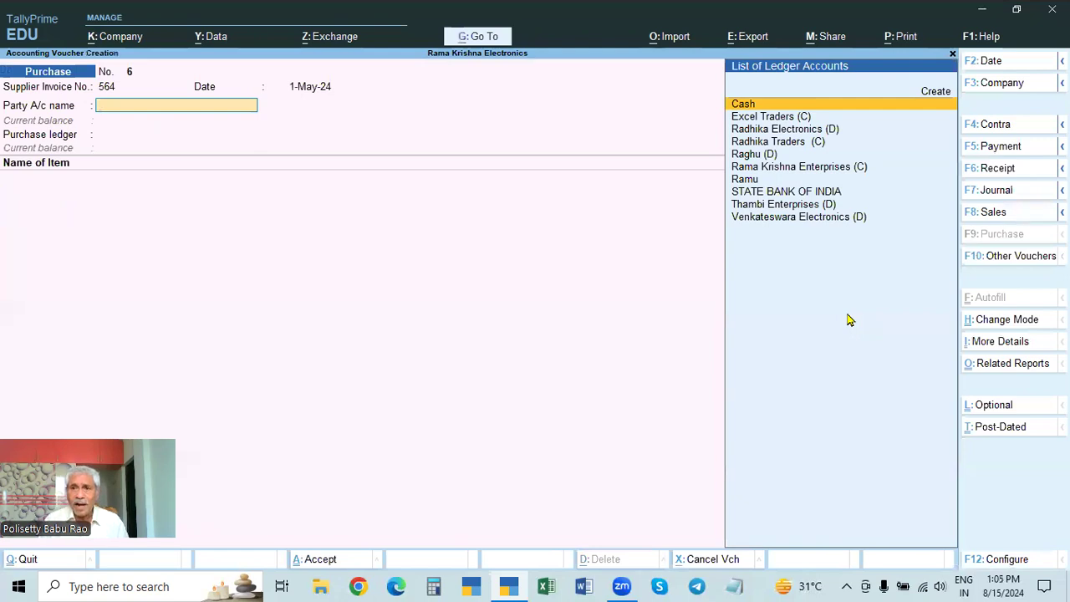
Step: Choose Cash as the party account of the purchase voucher
{"action": "key", "text": "Down"}
{"action": "key", "text": "Down"}
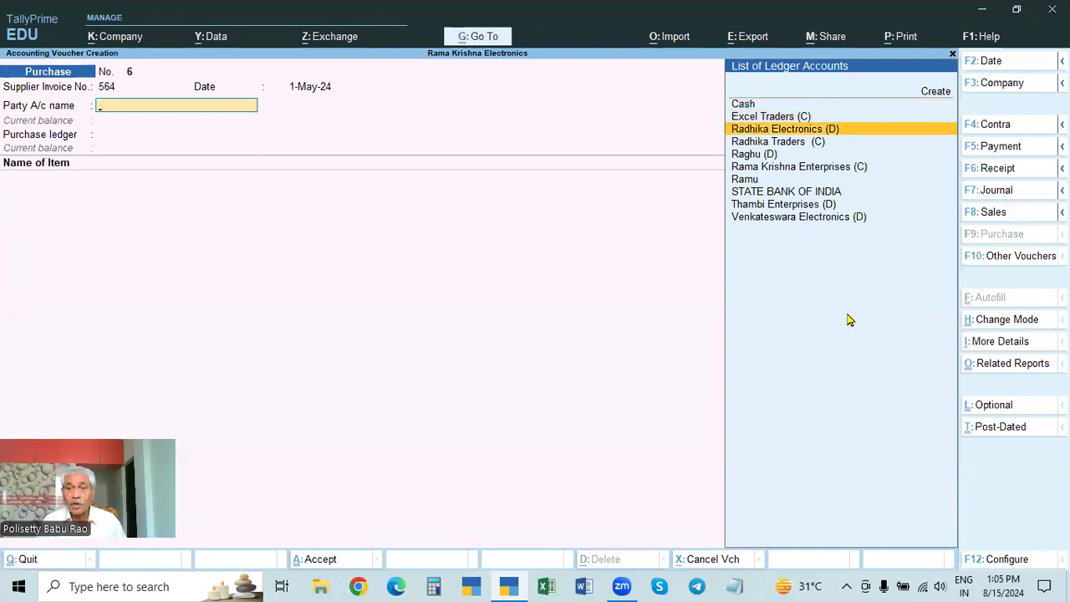
{"action": "key", "text": "Down"}
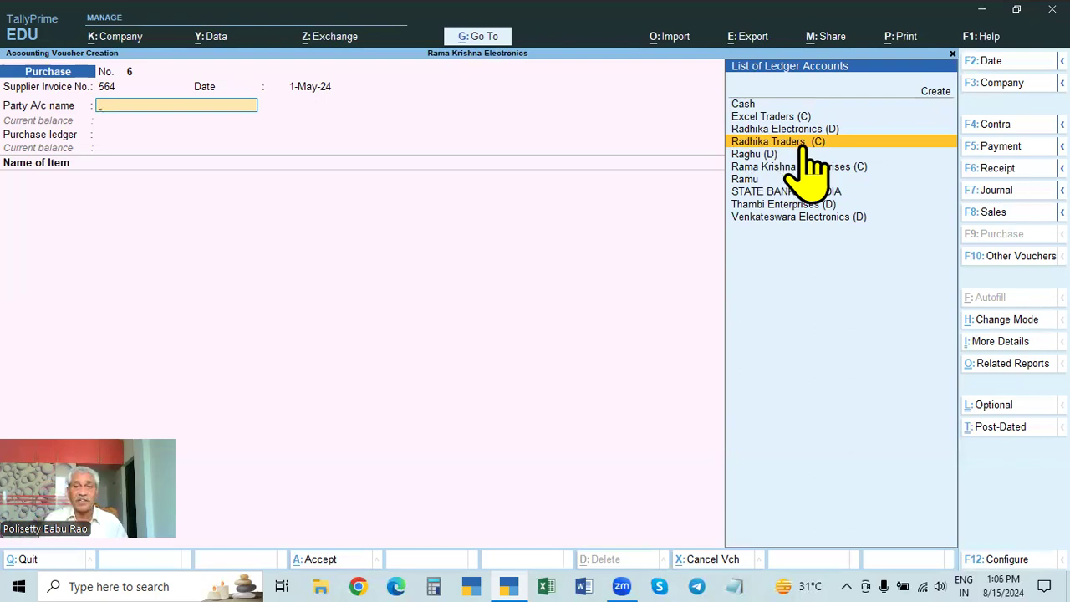
{"action": "key", "text": "Up"}
{"action": "key", "text": "Up"}
{"action": "key", "text": "Up"}
{"action": "key", "text": "Return"}
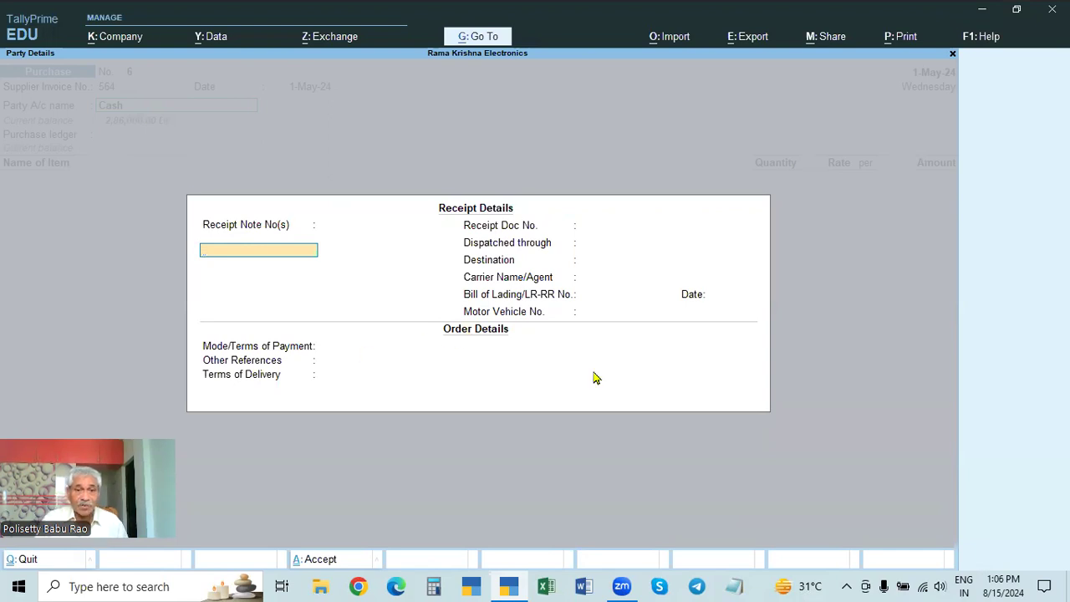
Step: Leave the receipt details and payment terms blank and enter CASH as Other References in the order details
{"action": "key", "text": "Return"}
{"action": "key", "text": "Return"}
{"action": "key", "text": "Return"}
{"action": "key", "text": "Return"}
{"action": "key", "text": "Return"}
{"action": "key", "text": "Return"}
{"action": "key", "text": "Return"}
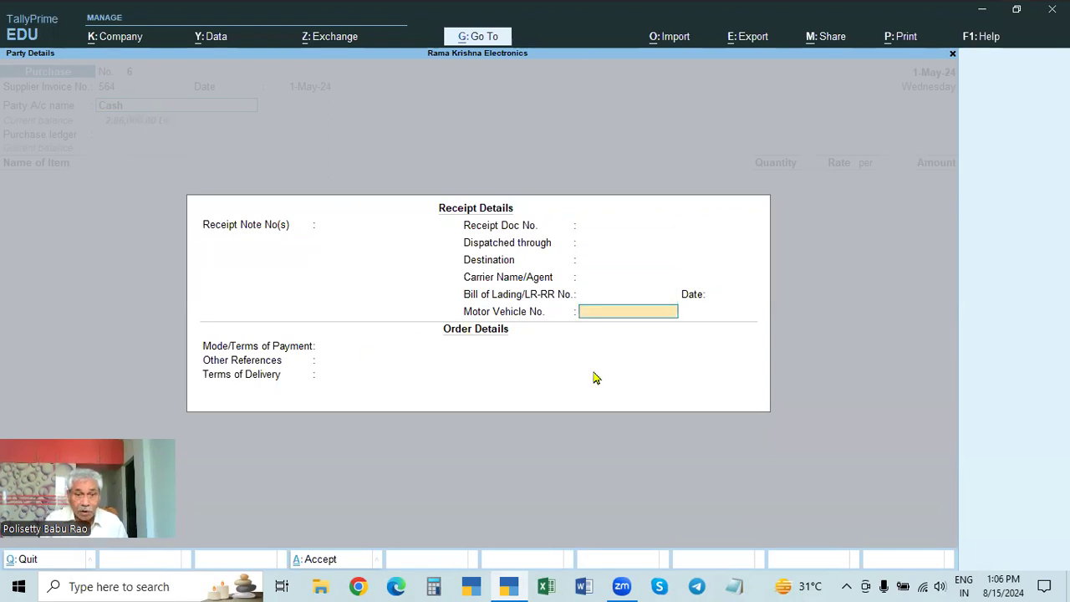
{"action": "key", "text": "Return"}
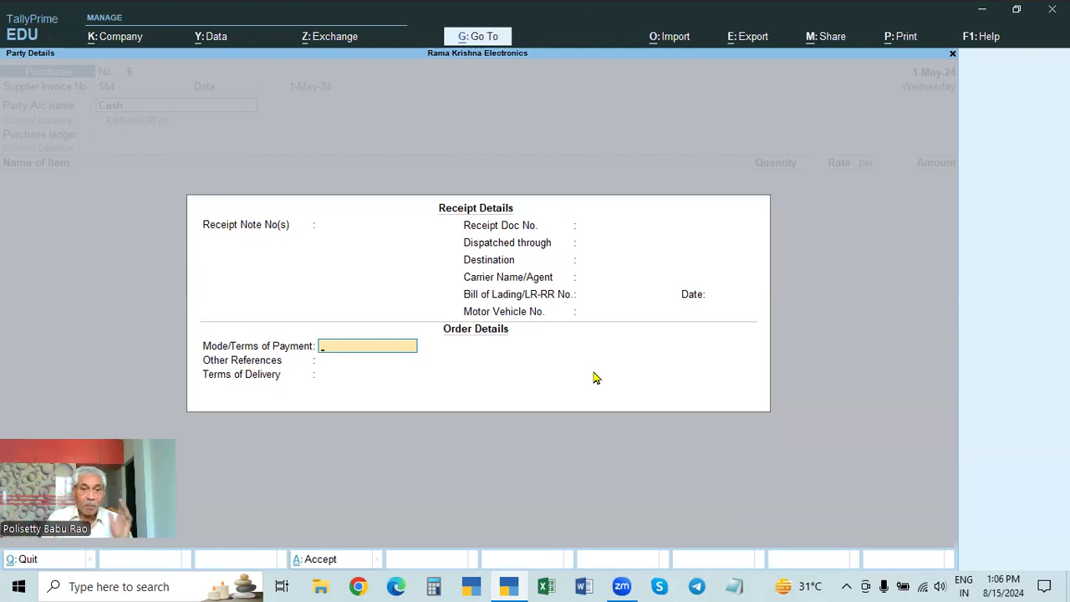
{"action": "key", "text": "Return"}
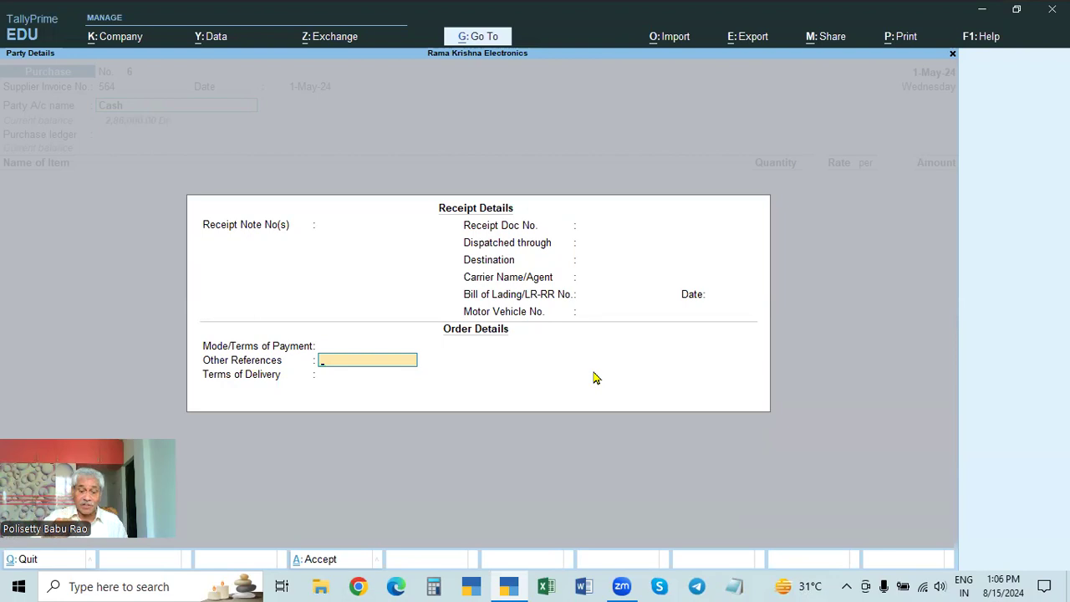
{"action": "type", "text": "Cash"}
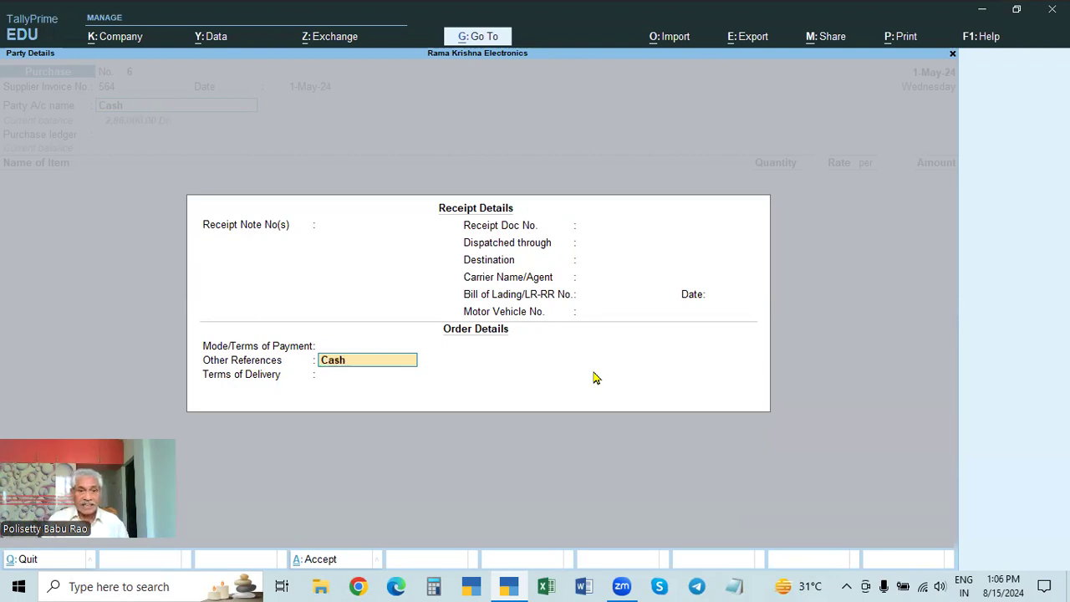
{"action": "key", "text": "Return"}
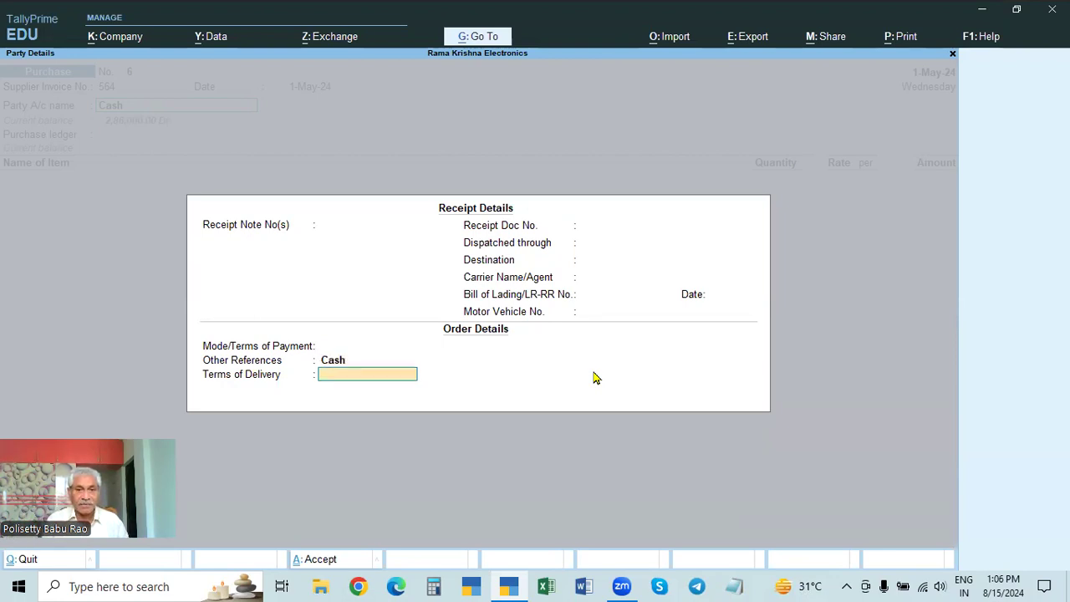
{"action": "key", "text": "BackSpace"}
{"action": "type", "text": "CASH"}
{"action": "key", "text": "Return"}
{"action": "key", "text": "Return"}
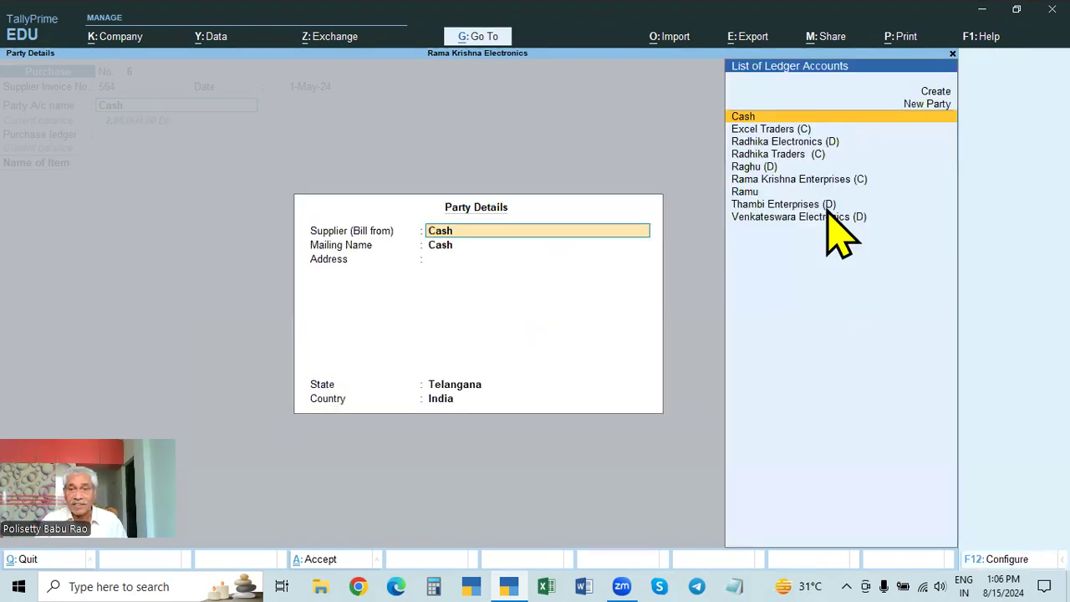
Step: Set Radhika Traders (C) as the supplier in the party details and choose Purchase as the purchase ledger
{"action": "left_click", "coordinate": [779, 155]}
{"action": "key", "text": "Return"}
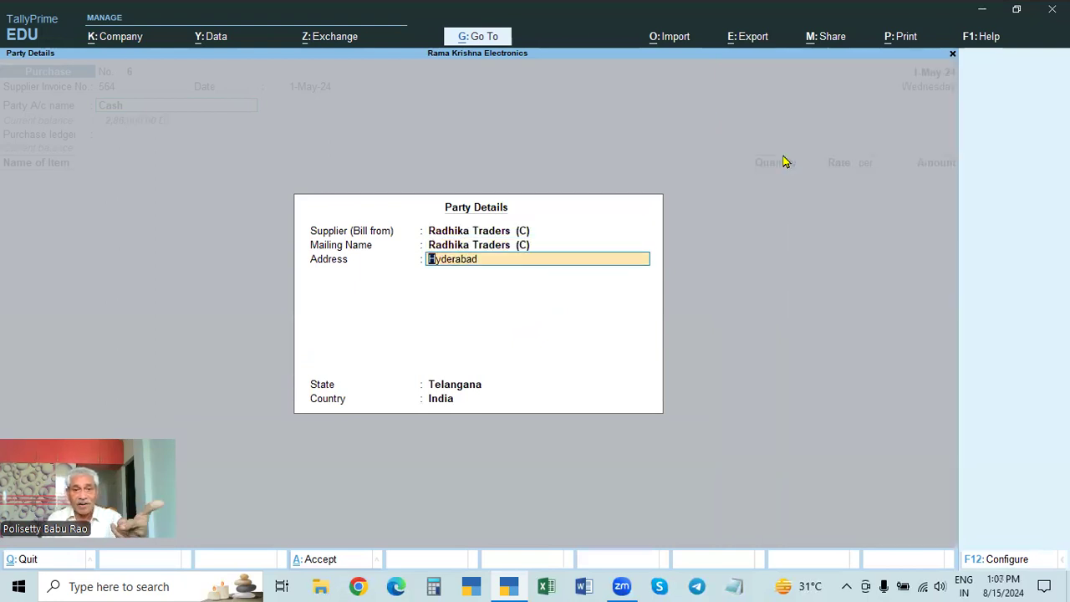
{"action": "key", "text": "Return"}
{"action": "key", "text": "Return"}
{"action": "key", "text": "Return"}
{"action": "key", "text": "Return"}
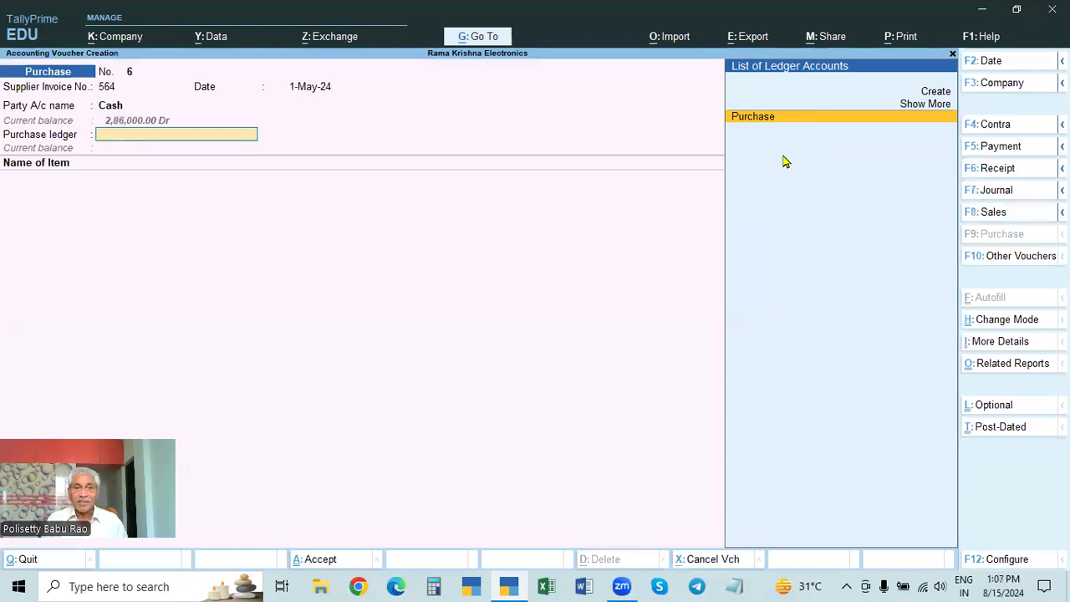
{"action": "key", "text": "Return"}
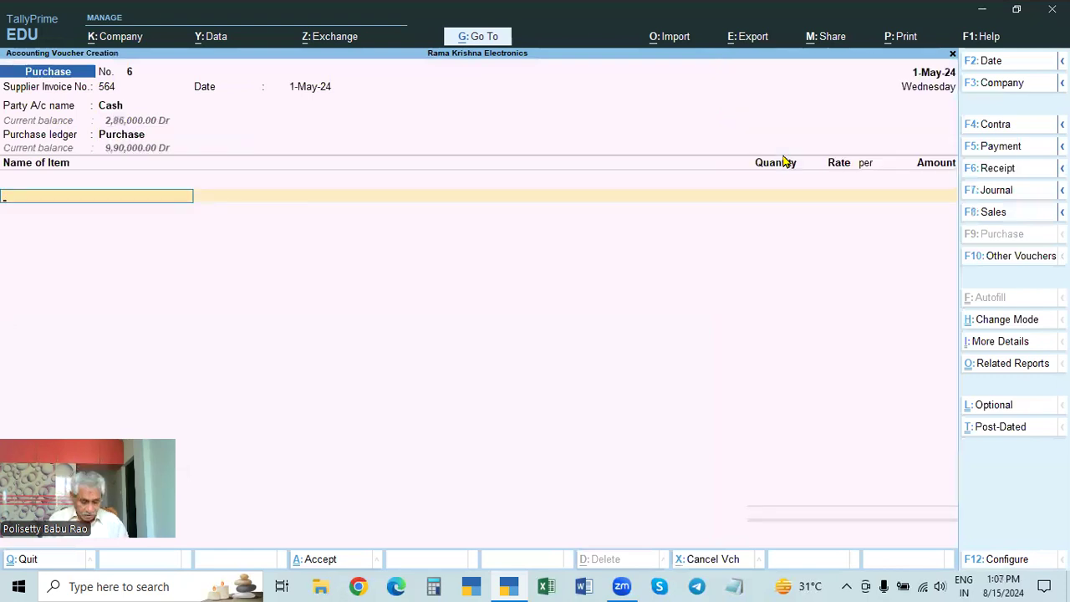
Step: Look through the stock items and add Dell Mouse as the first item of the purchase
{"action": "key", "text": "Down"}
{"action": "key", "text": "Down"}
{"action": "key", "text": "Down"}
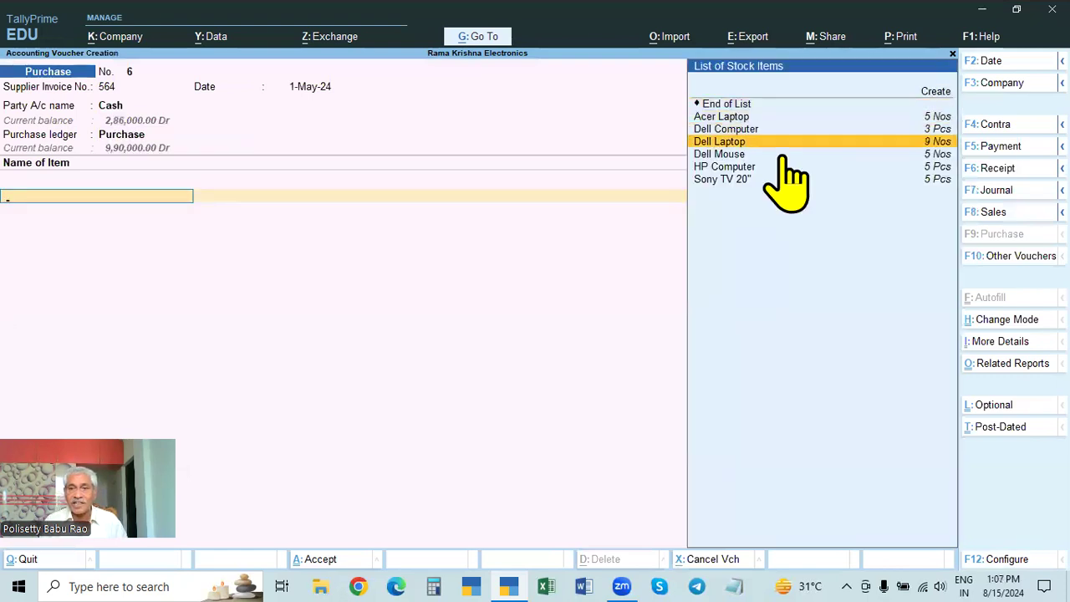
{"action": "key", "text": "Up"}
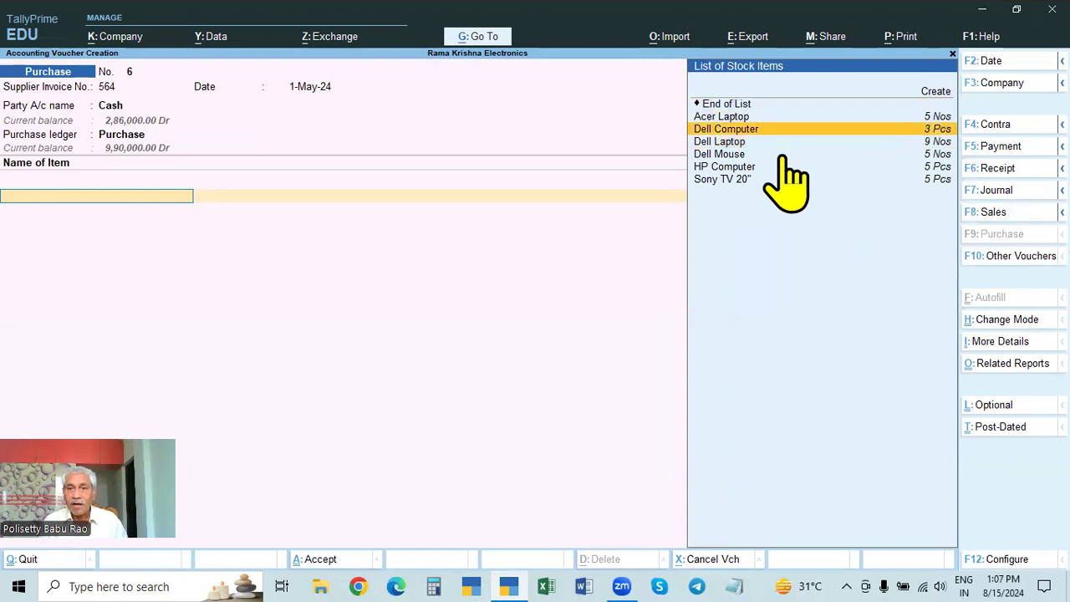
{"action": "key", "text": "Down"}
{"action": "key", "text": "Down"}
{"action": "key", "text": "Down"}
{"action": "key", "text": "Up"}
{"action": "key", "text": "Up"}
{"action": "key", "text": "Up"}
{"action": "key", "text": "Up"}
{"action": "key", "text": "Down"}
{"action": "key", "text": "Down"}
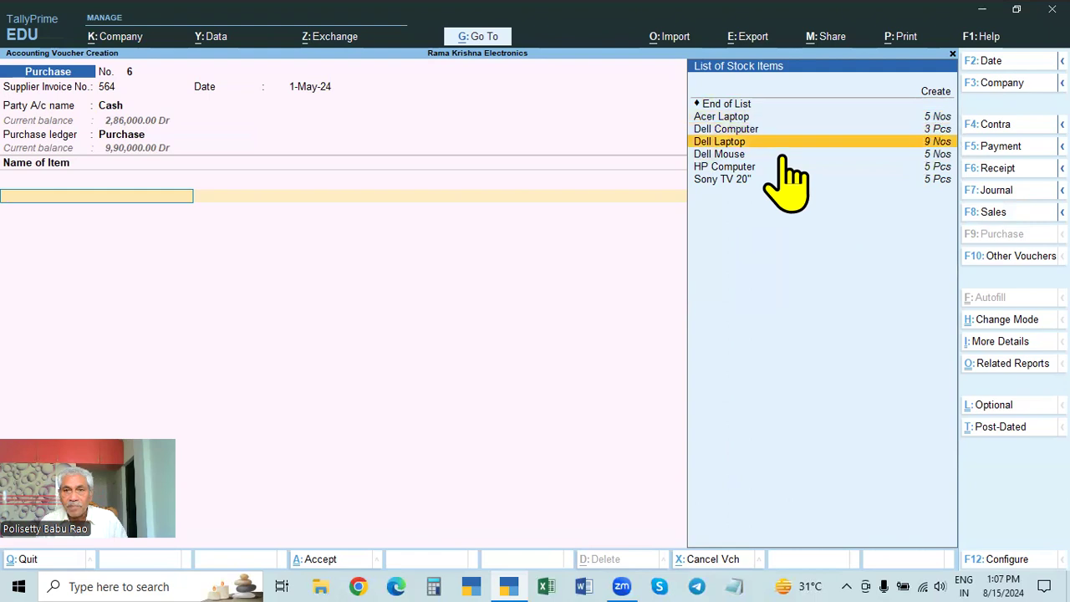
{"action": "key", "text": "Down"}
{"action": "key", "text": "Return"}
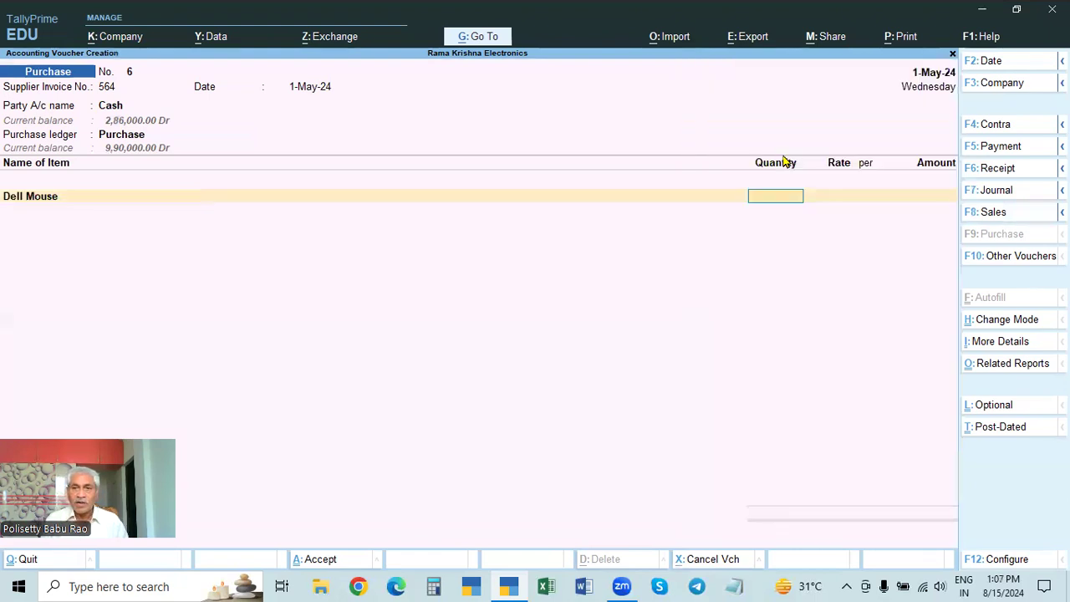
Step: Enter a quantity of 10 Nos for the Dell Mouse and accept its rate of 500.00
{"action": "type", "text": "10"}
{"action": "key", "text": "Return"}
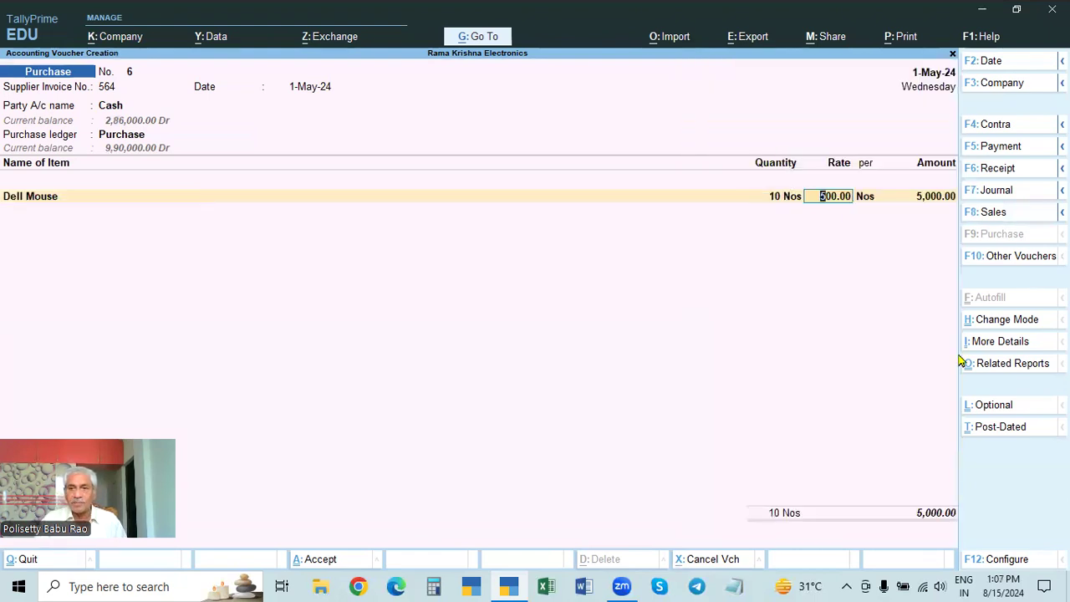
{"action": "key", "text": "Return"}
{"action": "key", "text": "Return"}
{"action": "key", "text": "Return"}
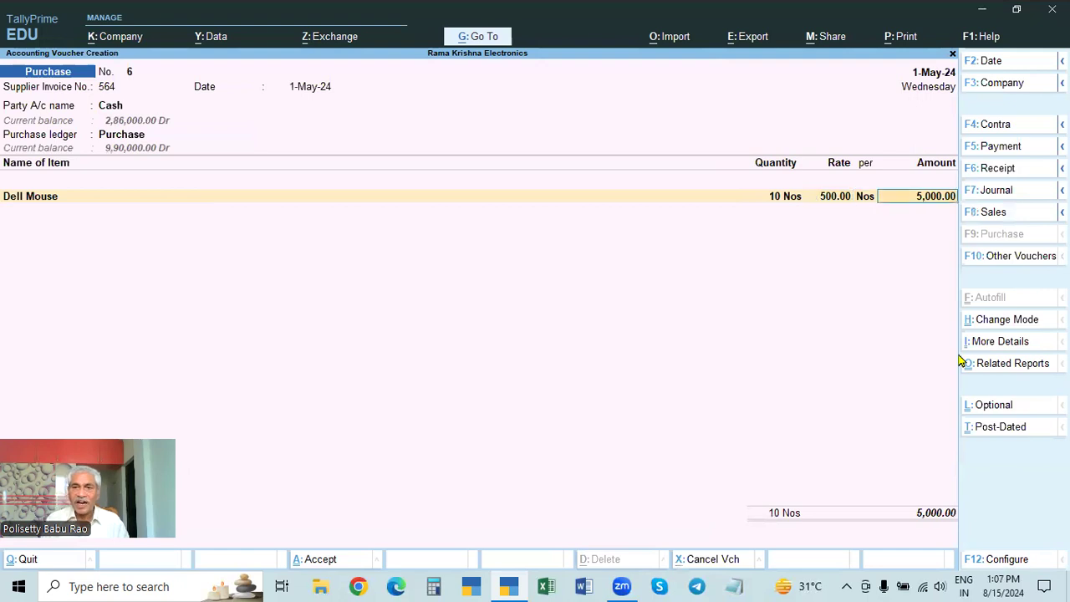
Step: Add Dell Computer as the second item with a quantity of 5 Pcs at a rate of 26,000
{"action": "key", "text": "Down"}
{"action": "key", "text": "Down"}
{"action": "key", "text": "Down"}
{"action": "key", "text": "Down"}
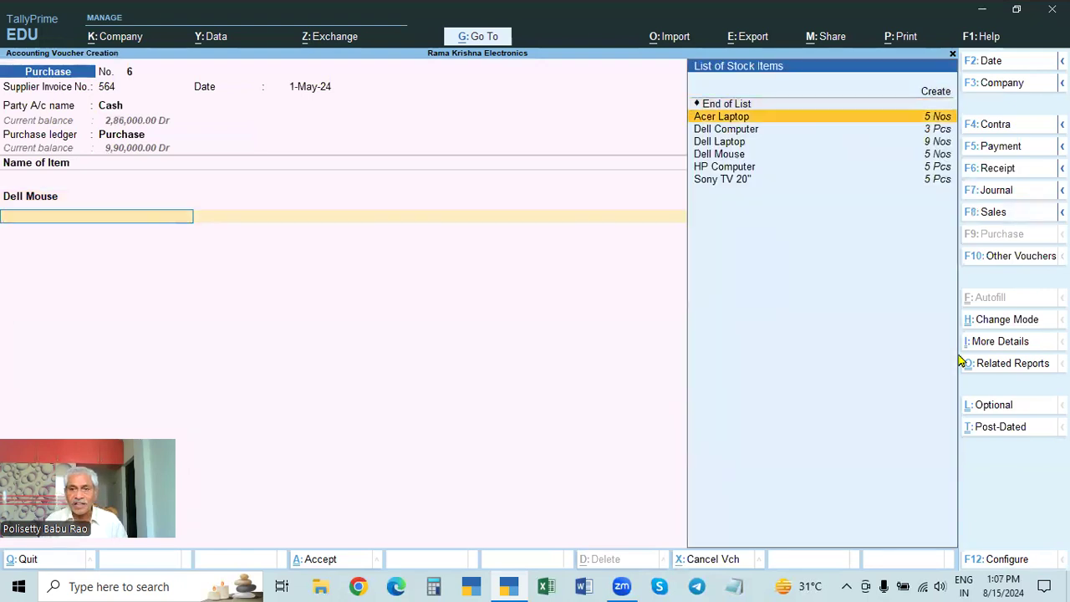
{"action": "key", "text": "Up"}
{"action": "key", "text": "Up"}
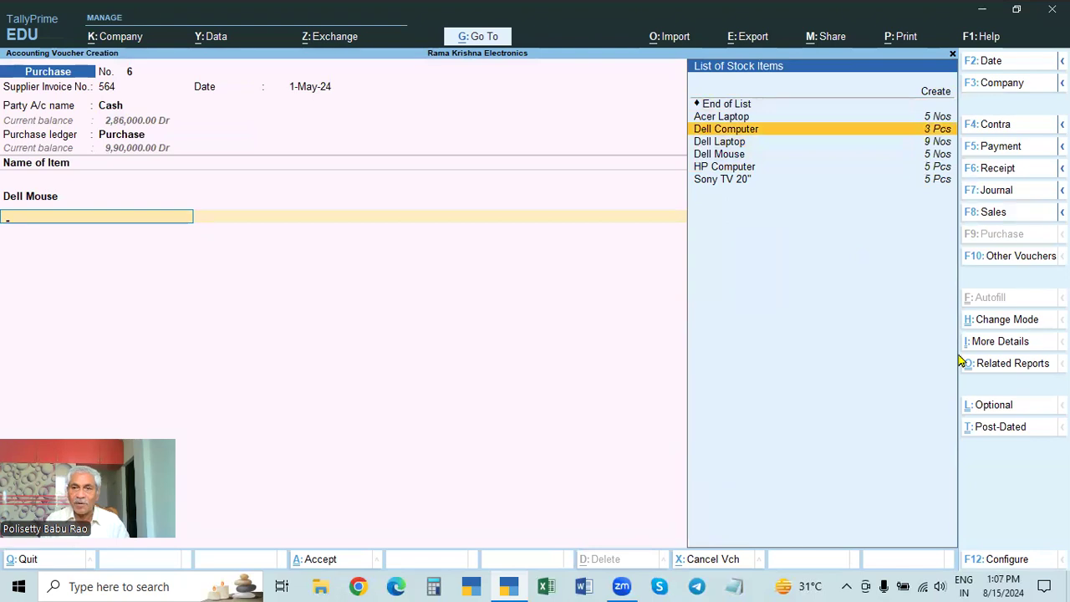
{"action": "key", "text": "Return"}
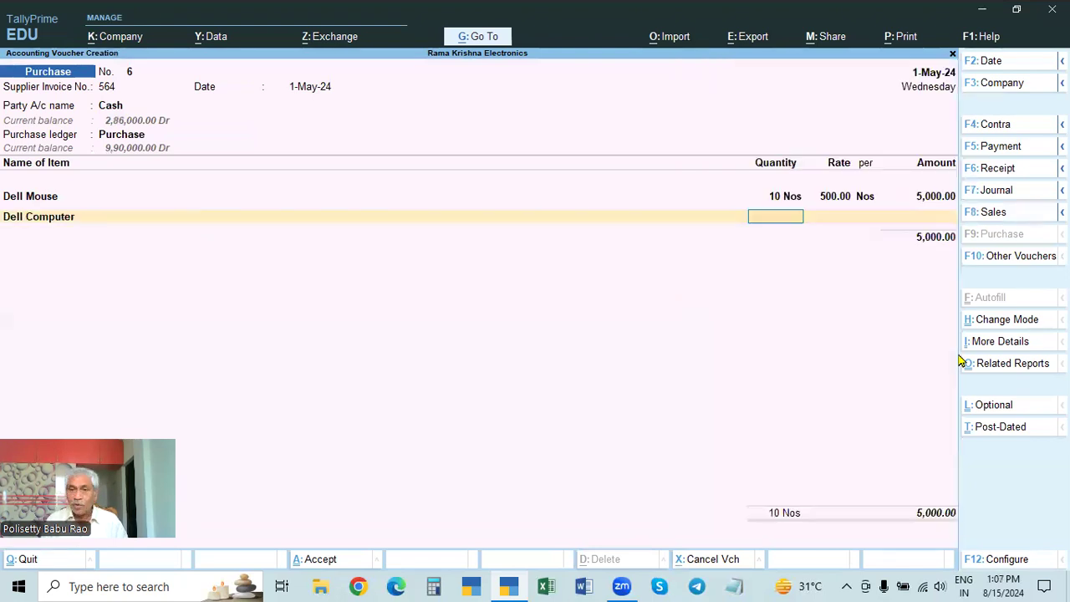
{"action": "type", "text": "5"}
{"action": "key", "text": "Return"}
{"action": "type", "text": "26000"}
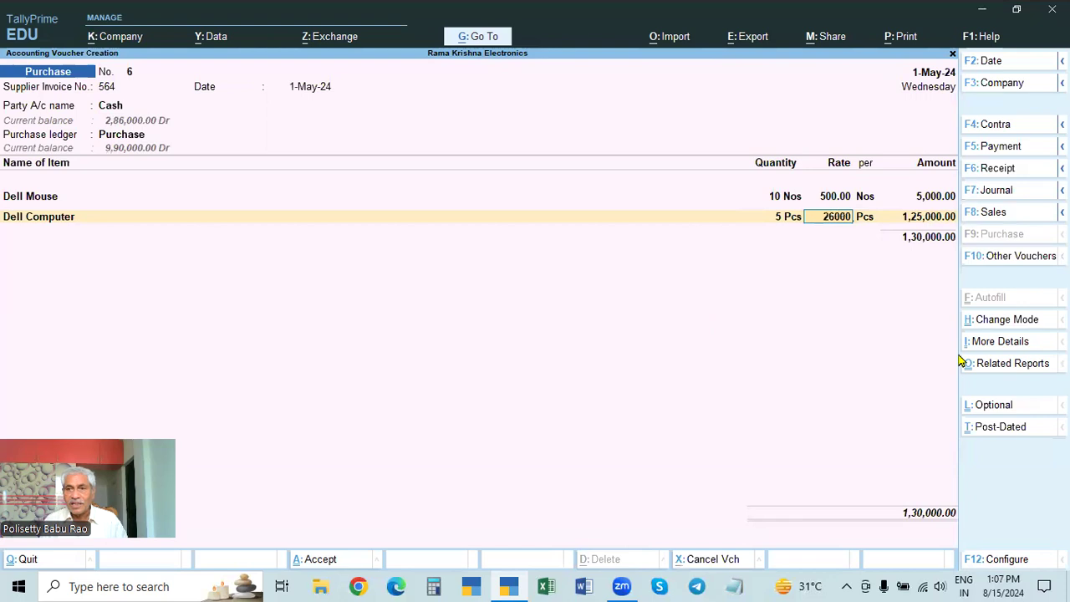
{"action": "key", "text": "Return"}
{"action": "key", "text": "Return"}
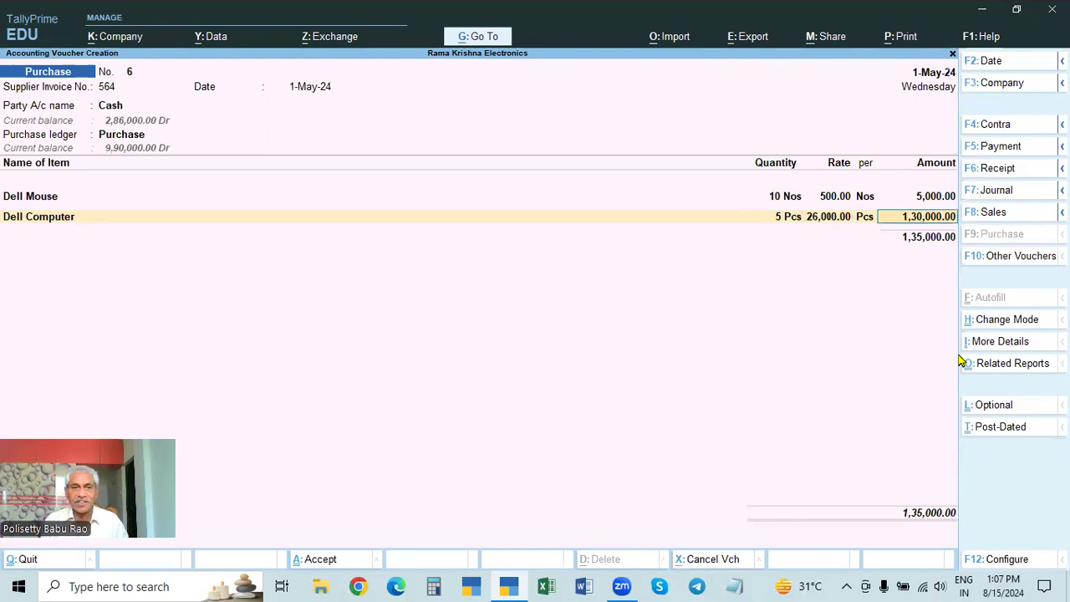
Step: End the item list, leave the narration blank and accept the purchase voucher
{"action": "key", "text": "Return"}
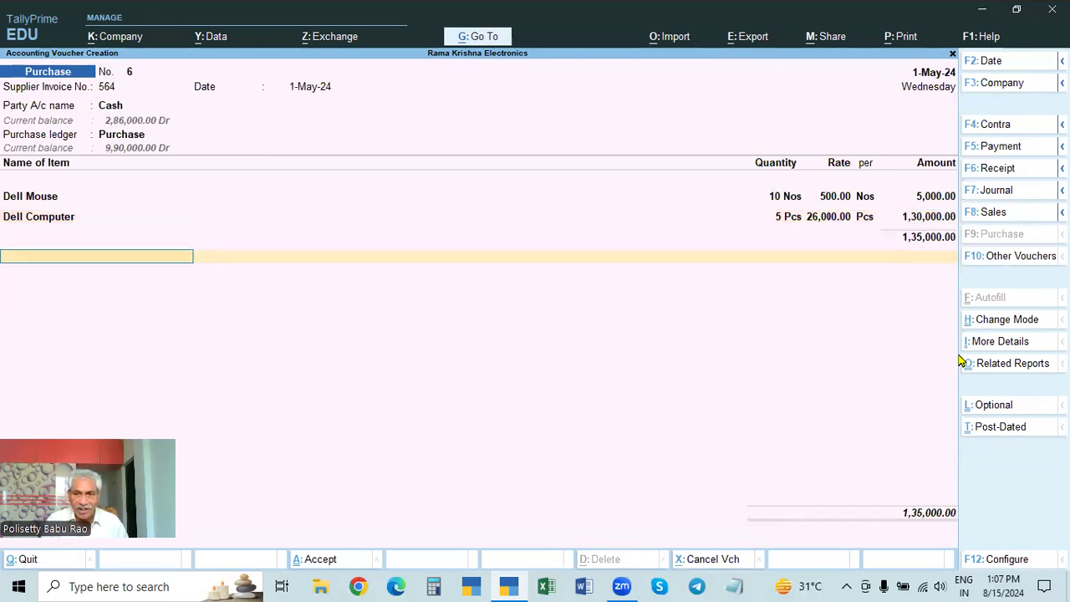
{"action": "key", "text": "Return"}
{"action": "key", "text": "Return"}
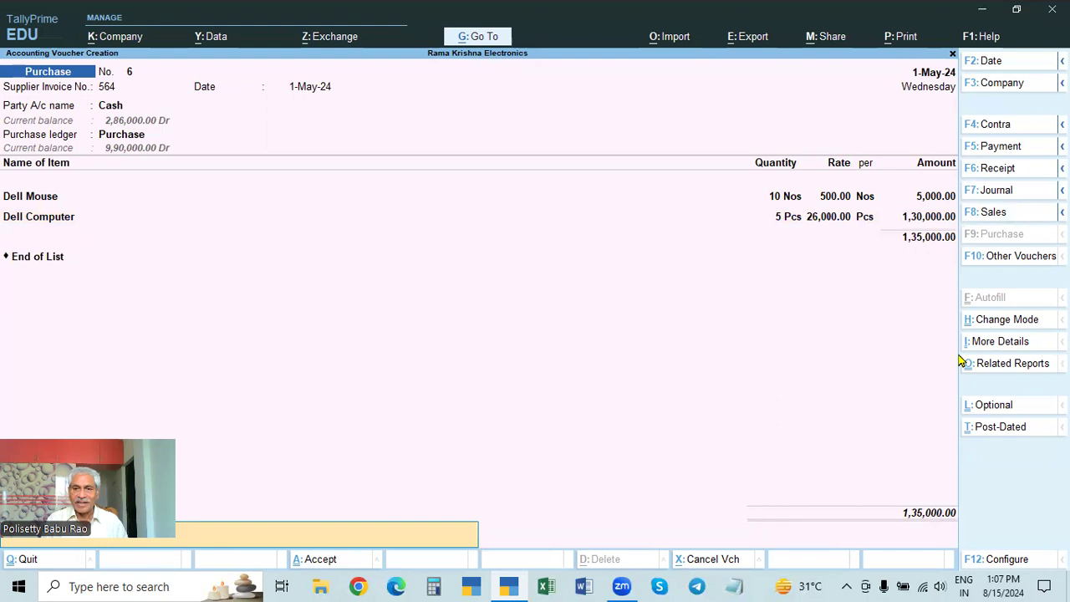
{"action": "key", "text": "Return"}
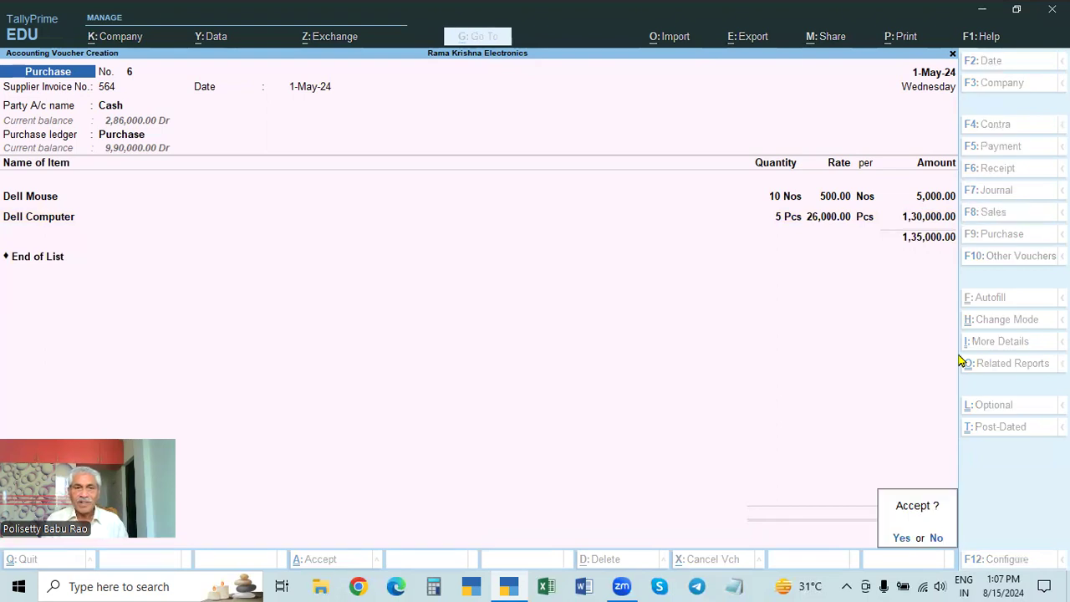
{"action": "key", "text": "Return"}
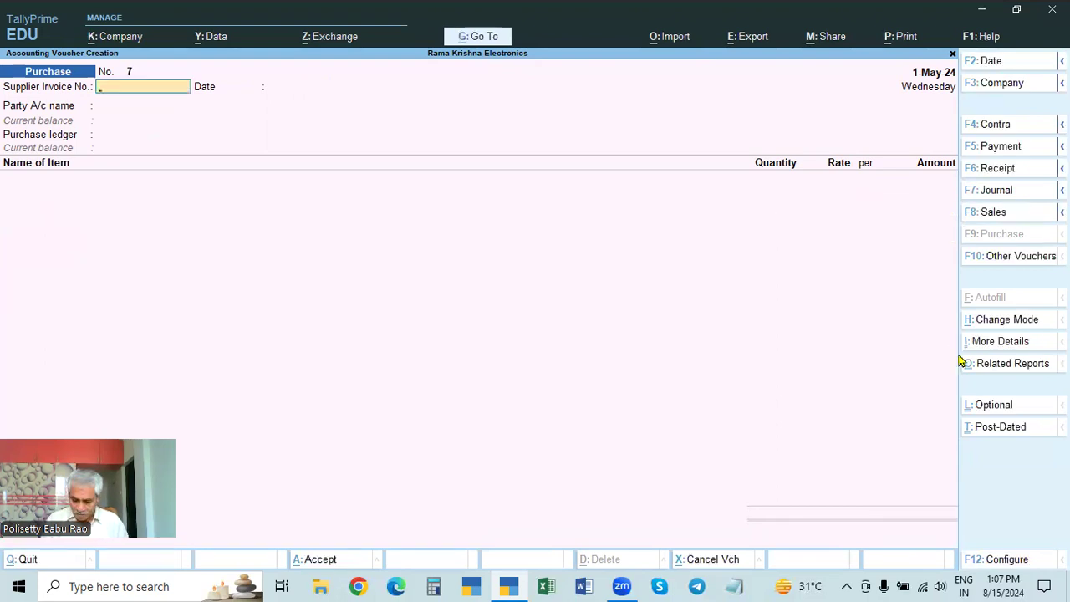
Step: Reopen the purchase voucher just saved and examine its supplier and payment reference in an enlarged print preview of the invoice
{"action": "key", "text": "Page_Up"}
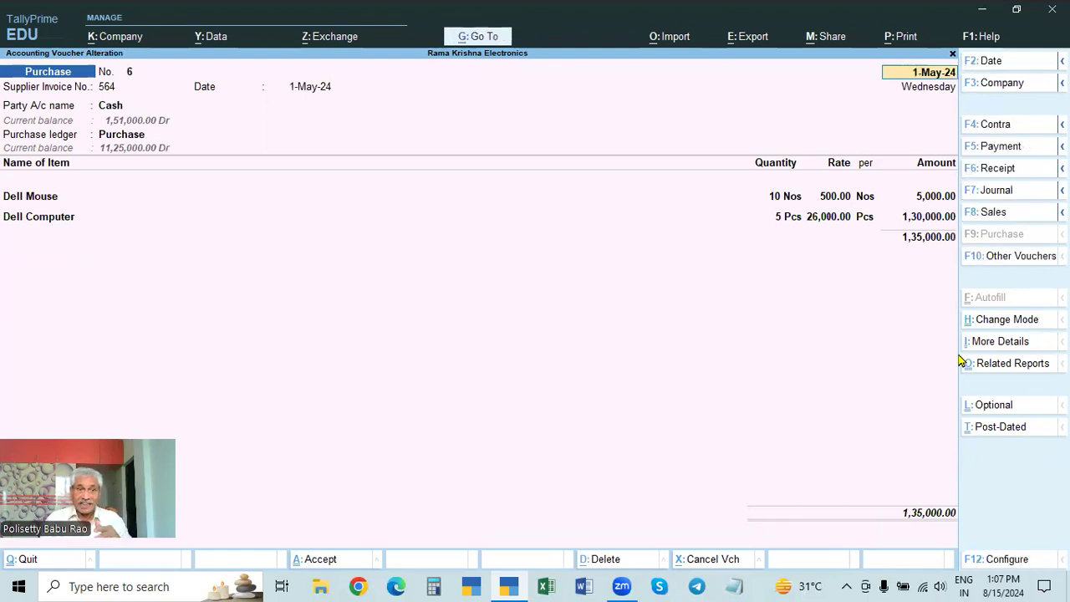
{"action": "key", "text": "alt+p"}
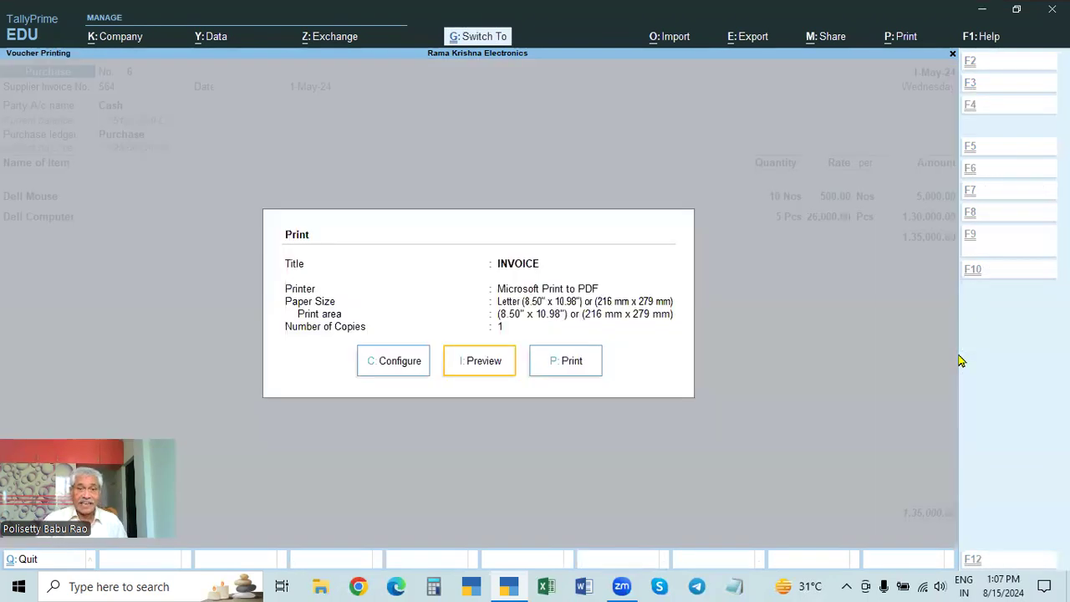
{"action": "left_click", "coordinate": [482, 368]}
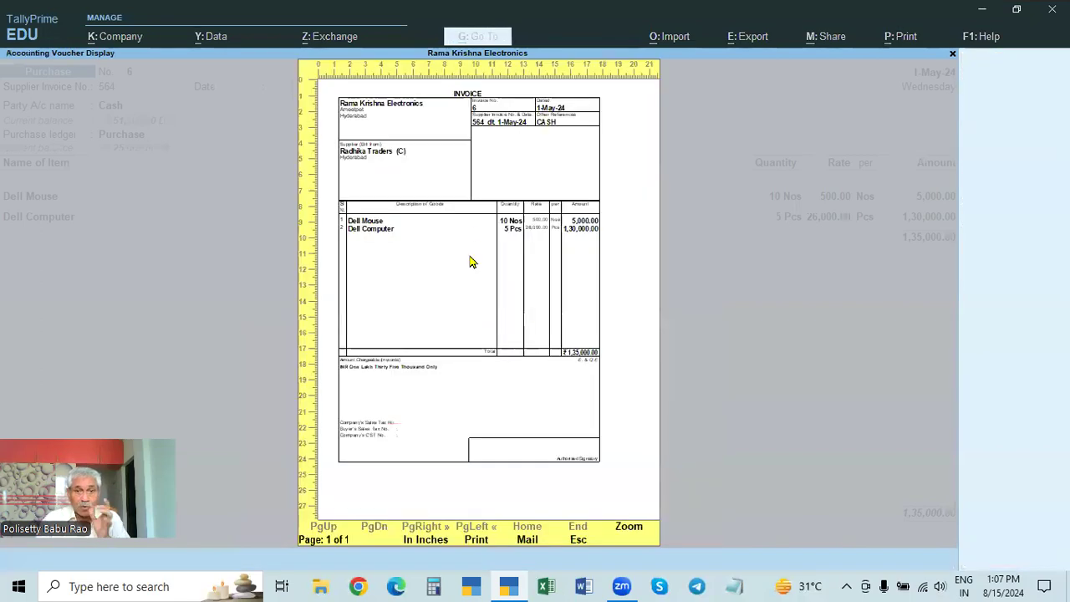
{"action": "left_click", "coordinate": [480, 228]}
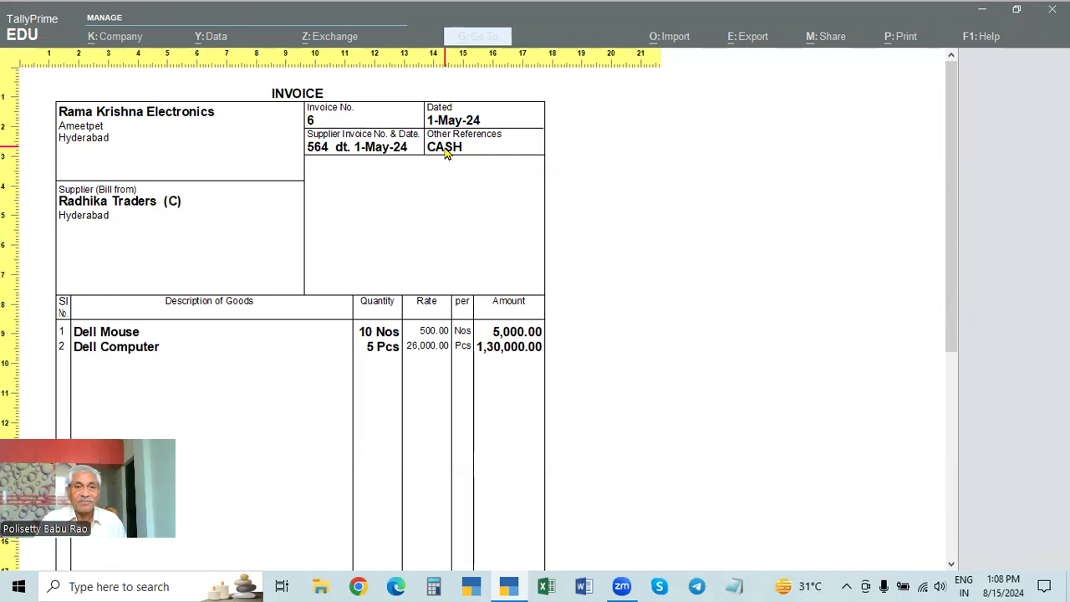
{"action": "key", "text": "Escape"}
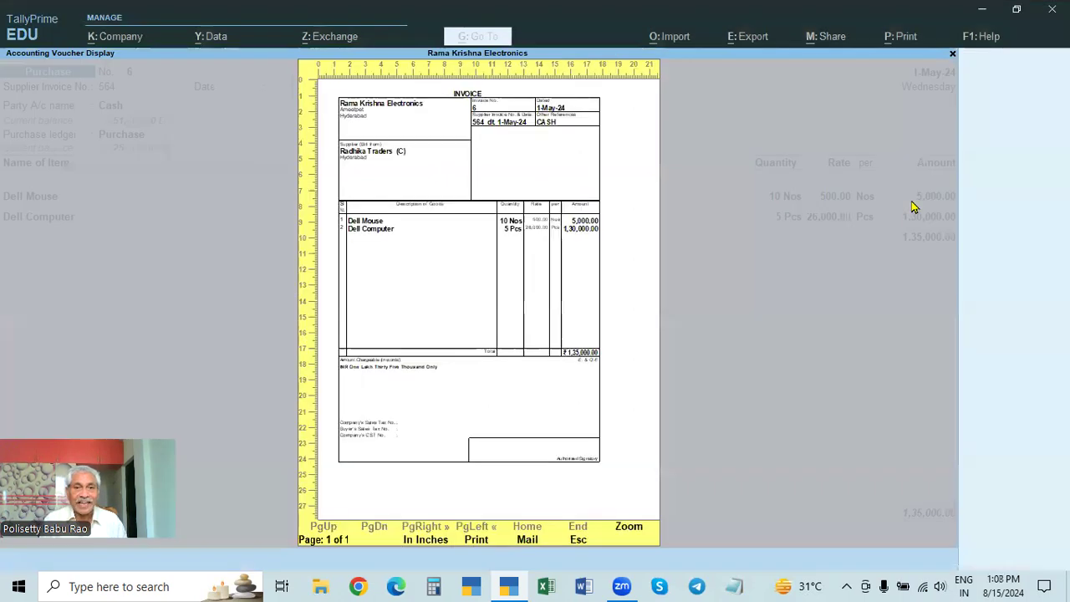
Step: Leave the print preview and clear the CASH entry from Other References in the purchase voucher's order details
{"action": "key", "text": "Escape"}
{"action": "key", "text": "Return"}
{"action": "key", "text": "Return"}
{"action": "key", "text": "Return"}
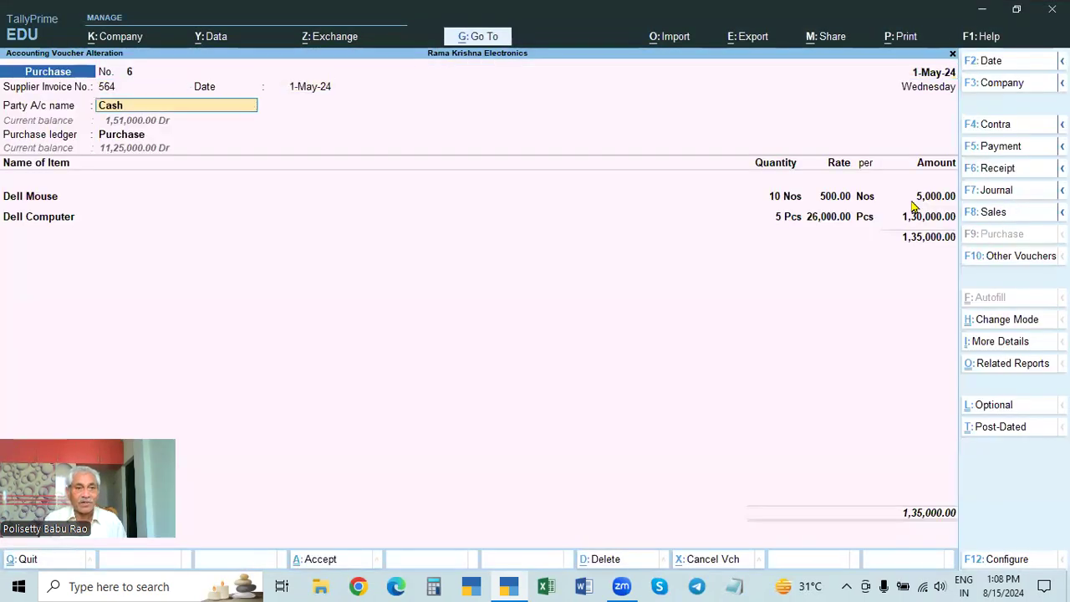
{"action": "key", "text": "Return"}
{"action": "key", "text": "Return"}
{"action": "key", "text": "Return"}
{"action": "key", "text": "Return"}
{"action": "key", "text": "Return"}
{"action": "key", "text": "Return"}
{"action": "key", "text": "Return"}
{"action": "key", "text": "Return"}
{"action": "key", "text": "Return"}
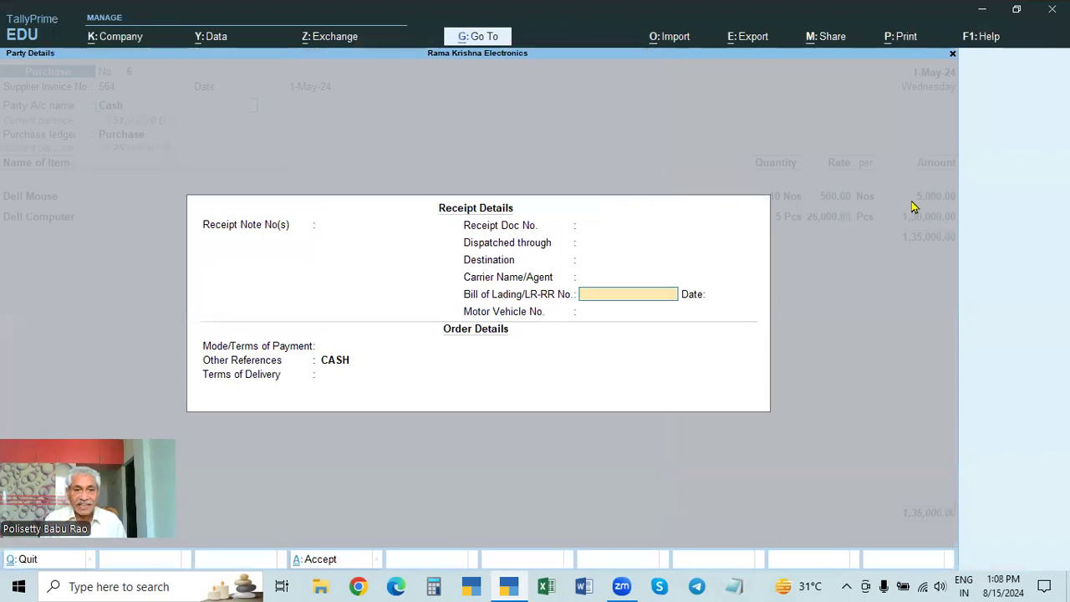
{"action": "key", "text": "Return"}
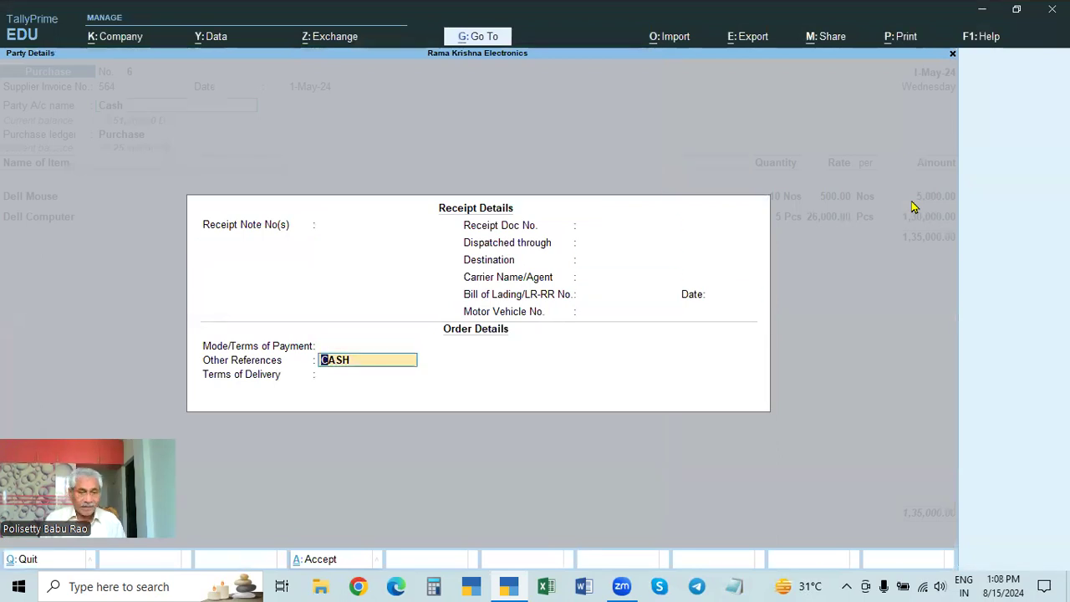
{"action": "key", "text": "BackSpace"}
{"action": "key", "text": "Return"}
Step: Keep Radhika Traders (C) as the supplier with its existing address and save the purchase voucher
{"action": "key", "text": "Return"}
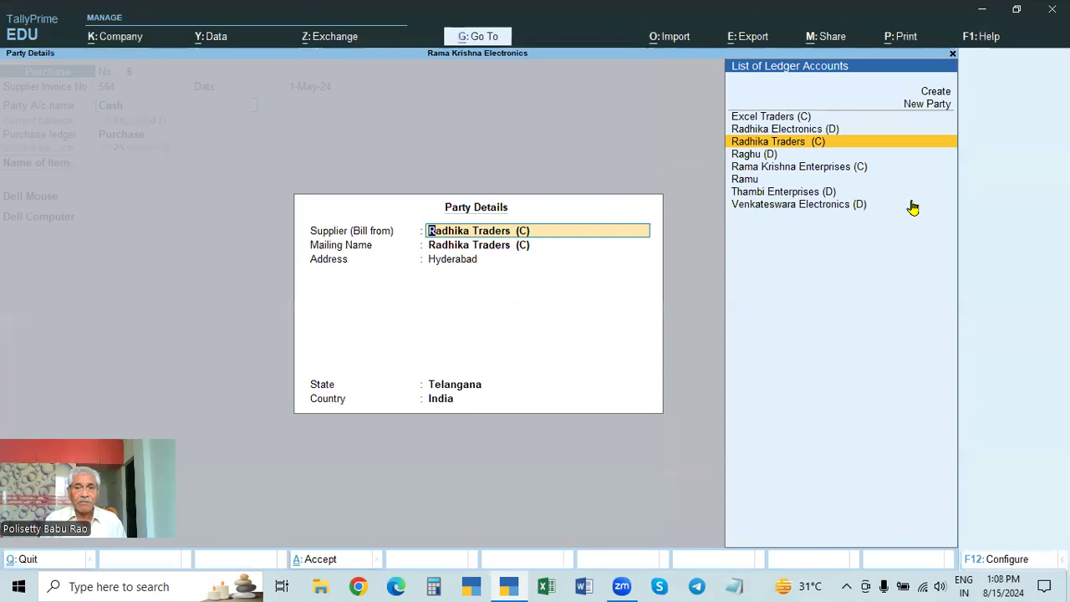
{"action": "key", "text": "Return"}
{"action": "key", "text": "Return"}
{"action": "key", "text": "Return"}
{"action": "key", "text": "Return"}
{"action": "key", "text": "Return"}
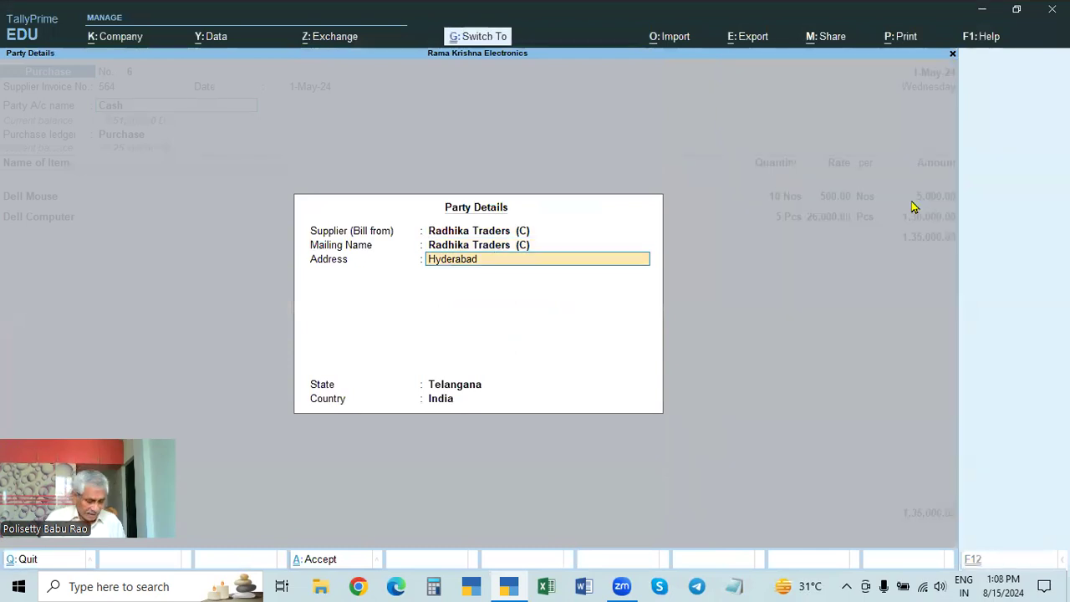
{"action": "key", "text": "Return"}
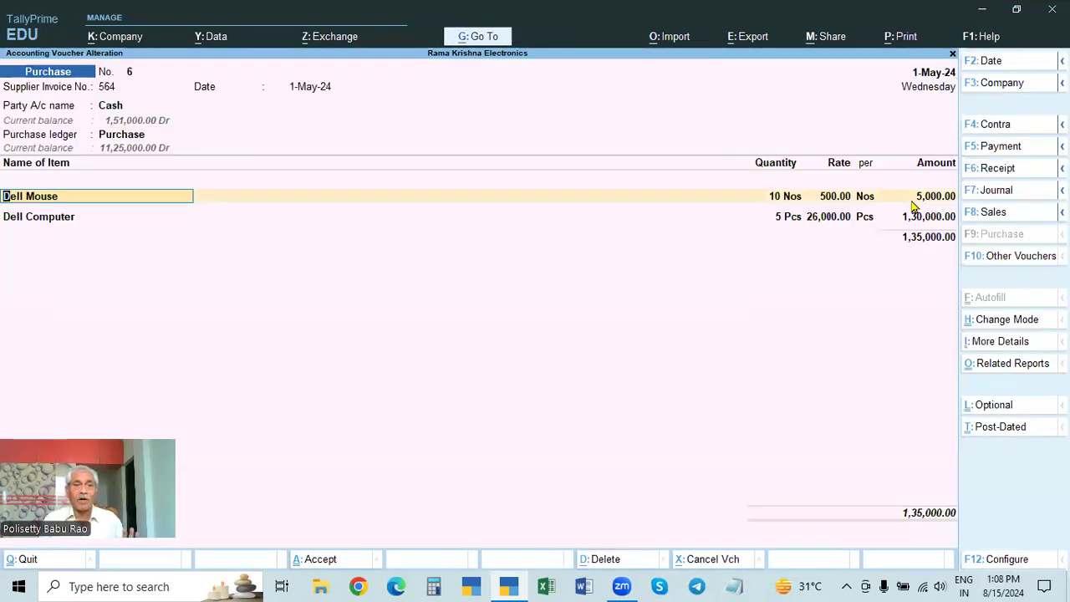
{"action": "key", "text": "Return"}
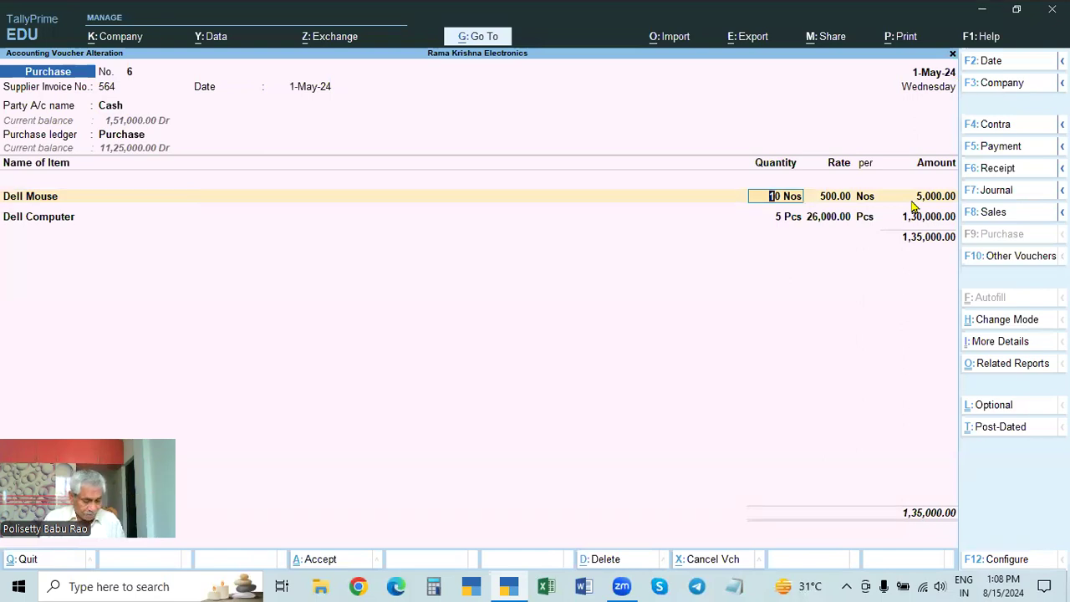
{"action": "key", "text": "ctrl+a"}
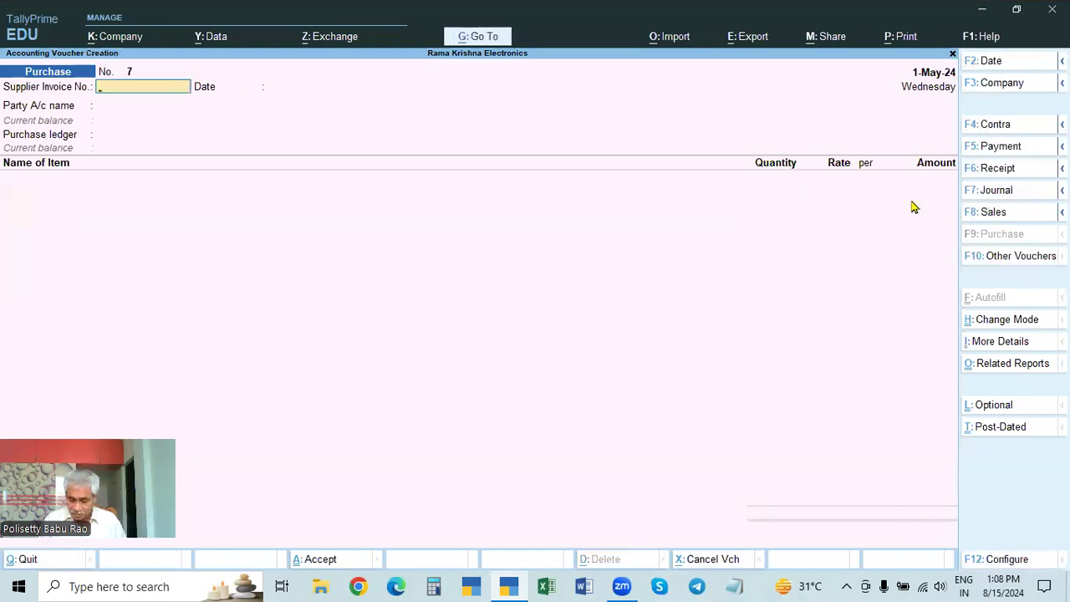
Step: Reopen the purchase voucher just saved and examine its Other References box in an enlarged print preview
{"action": "key", "text": "Page_Up"}
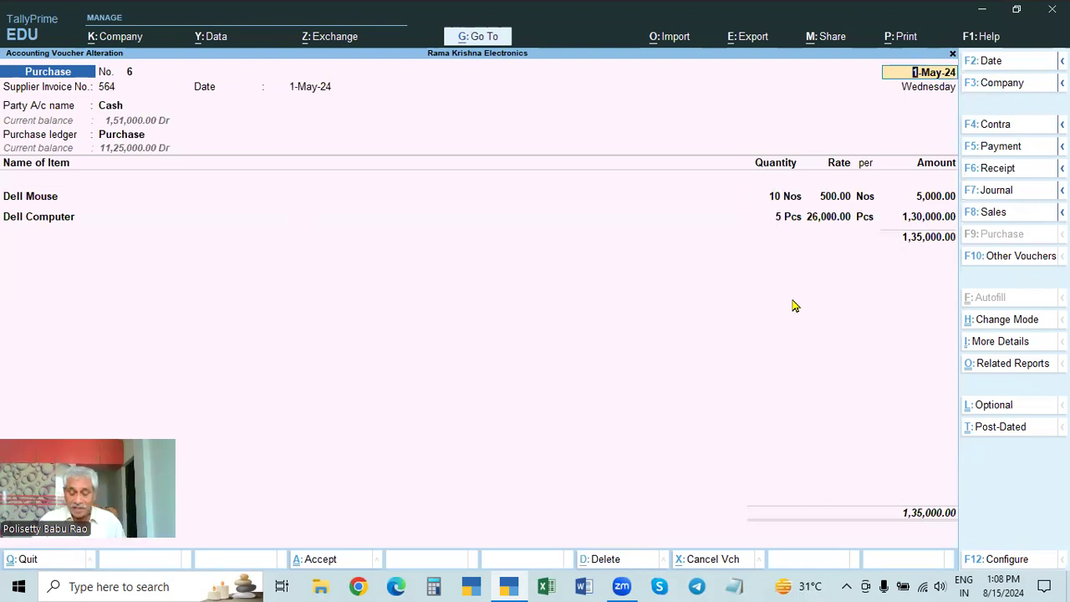
{"action": "key", "text": "ctrl+p"}
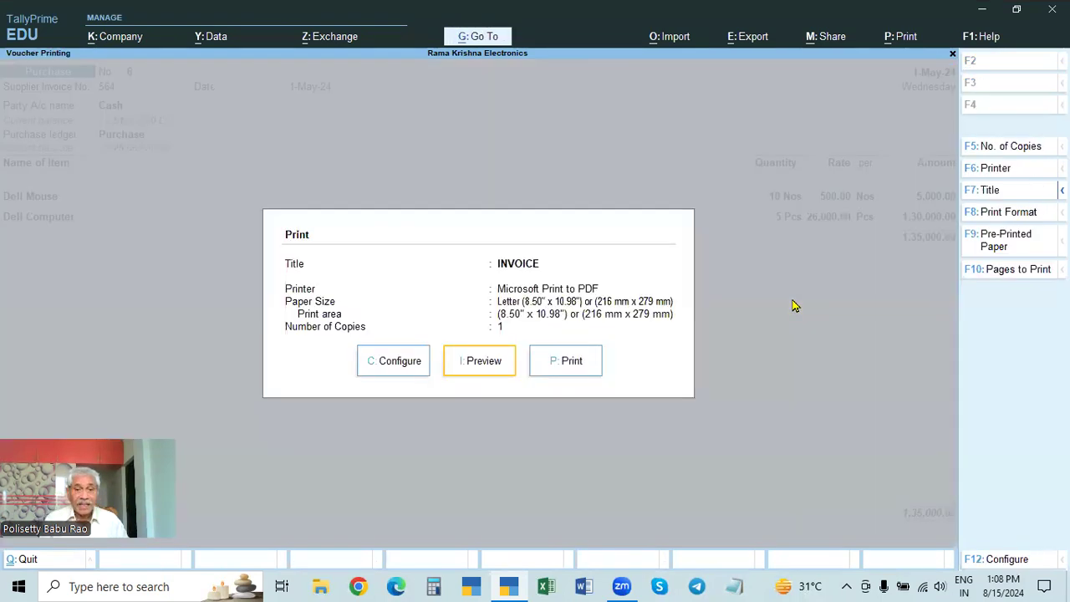
{"action": "key", "text": "Return"}
{"action": "key", "text": "Return"}
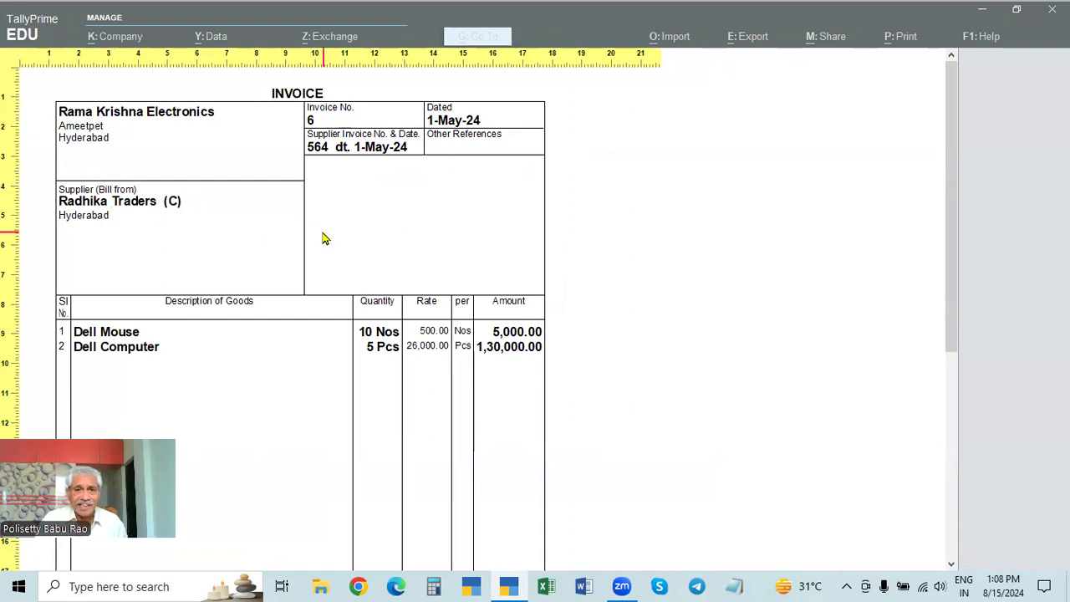
{"action": "key", "text": "Escape"}
{"action": "key", "text": "Escape"}
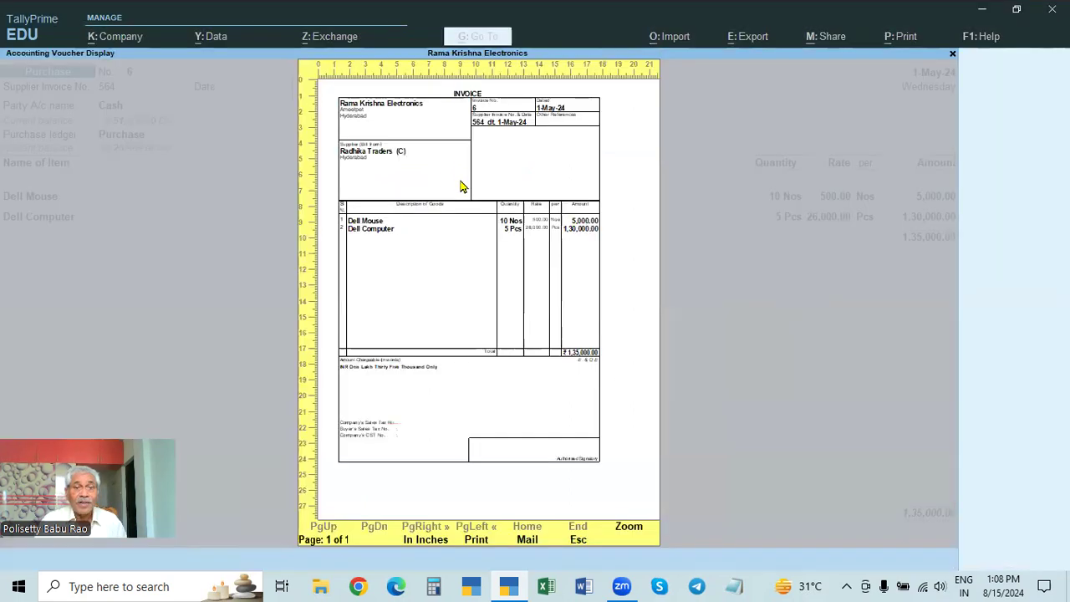
{"action": "key", "text": "Escape"}
Step: Open the order details of the Cash party account and set Other References to CASH
{"action": "left_click", "coordinate": [125, 107]}
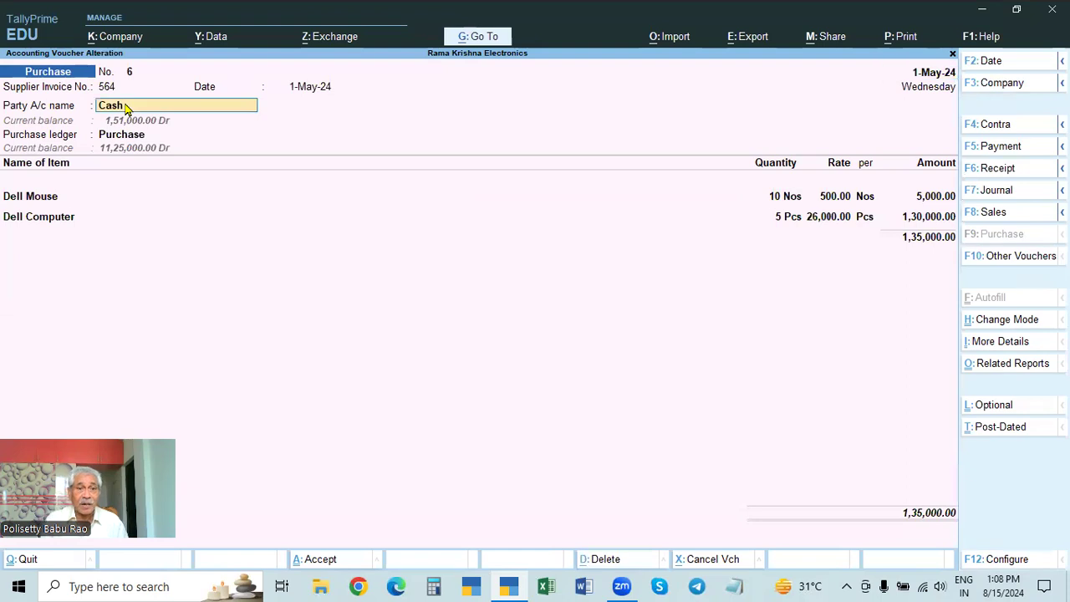
{"action": "key", "text": "Return"}
{"action": "left_click", "coordinate": [261, 361]}
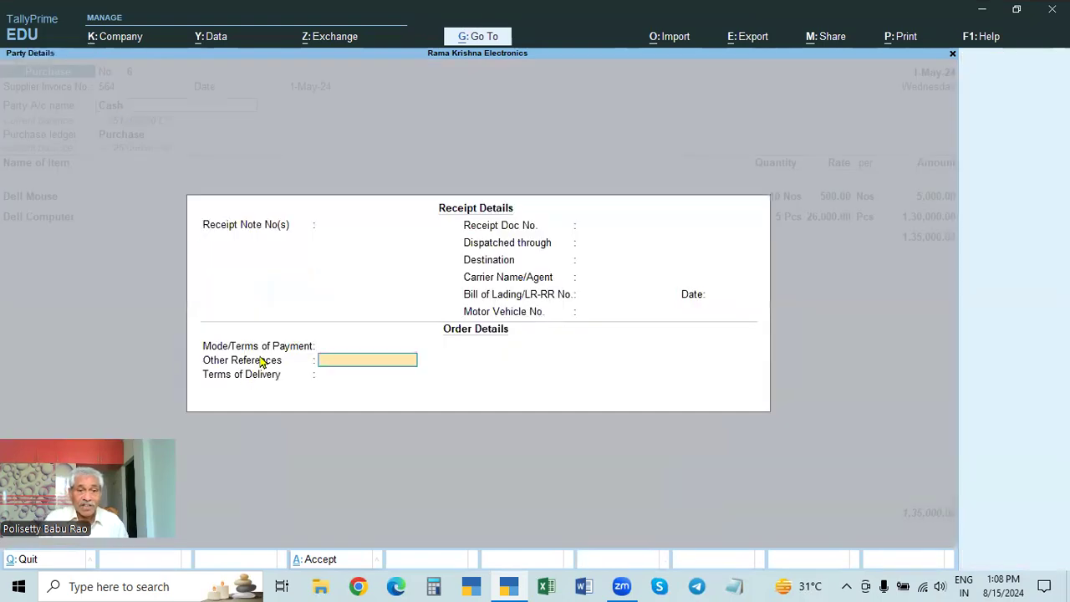
{"action": "type", "text": "VCASH"}
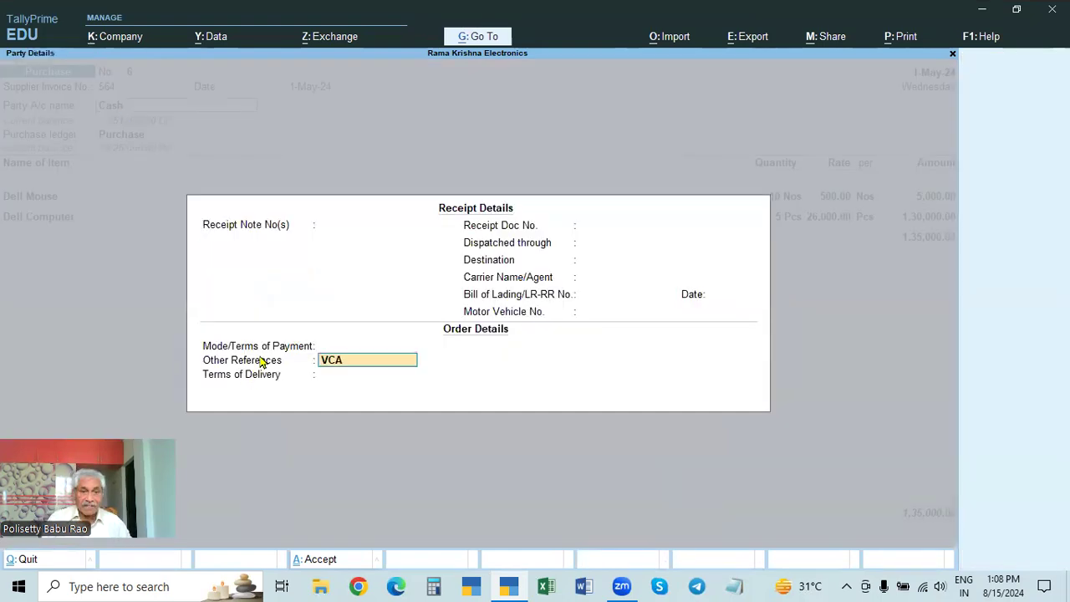
{"action": "key", "text": "BackSpace"}
{"action": "key", "text": "BackSpace"}
{"action": "key", "text": "BackSpace"}
{"action": "key", "text": "BackSpace"}
{"action": "key", "text": "BackSpace"}
{"action": "type", "text": "CASH"}
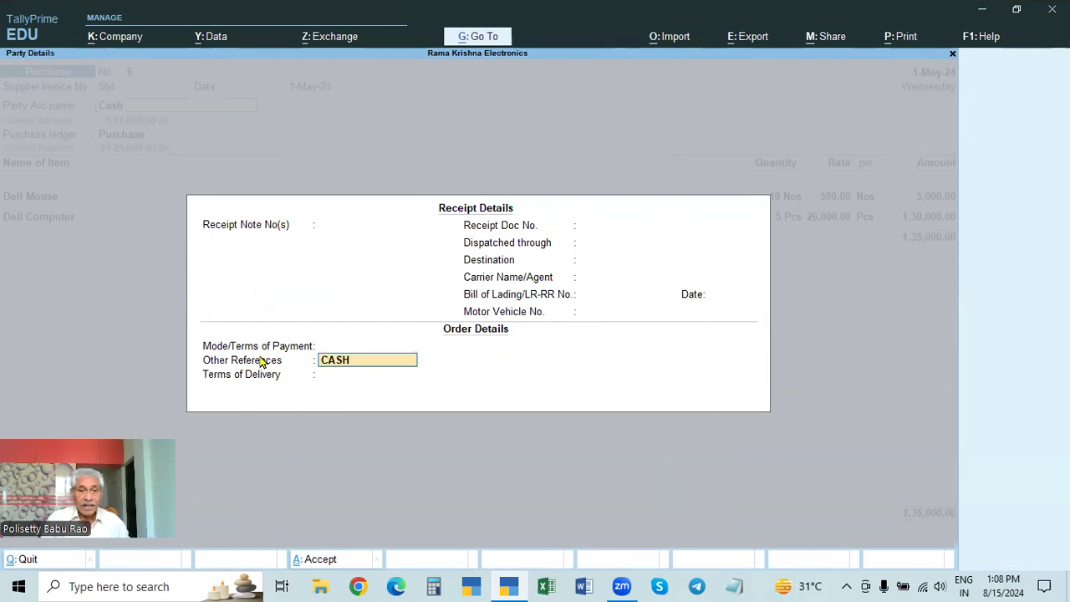
Step: Accept the order and supplier details and save the purchase voucher with its CASH reference
{"action": "key", "text": "Return"}
{"action": "key", "text": "Return"}
{"action": "key", "text": "ctrl+a"}
{"action": "key", "text": "Return"}
{"action": "key", "text": "Return"}
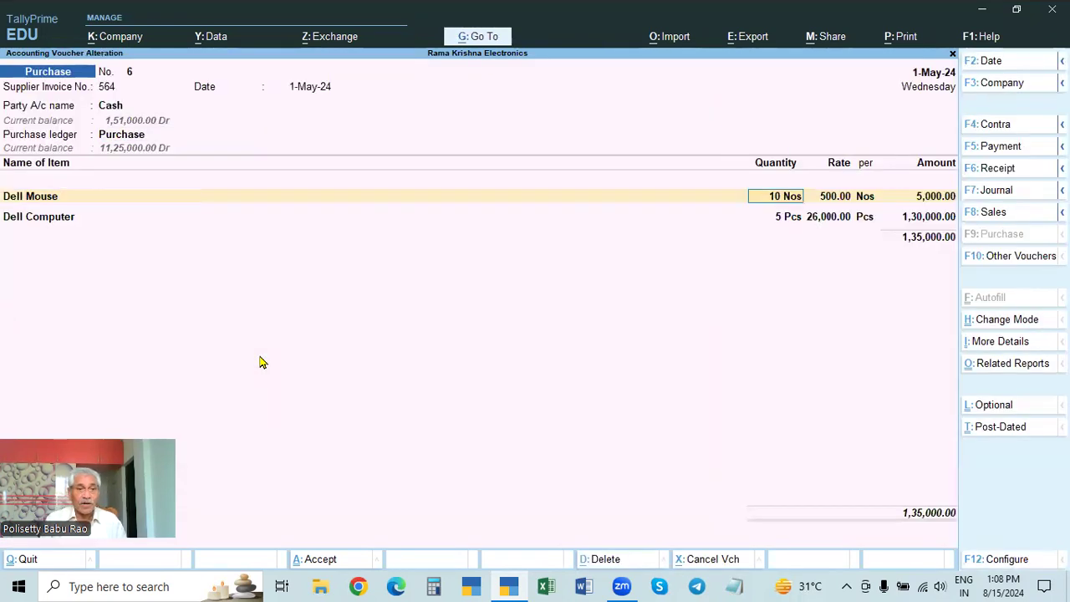
{"action": "key", "text": "ctrl+a"}
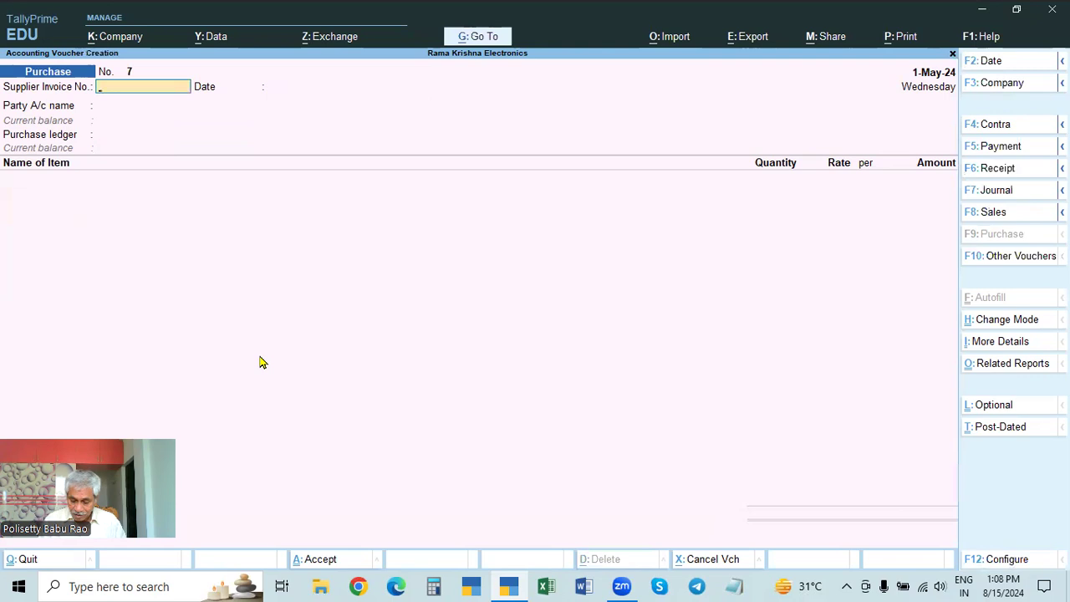
Step: Reopen the saved purchase voucher and check its payment reference and supplier in the invoice print preview
{"action": "key", "text": "Page_Up"}
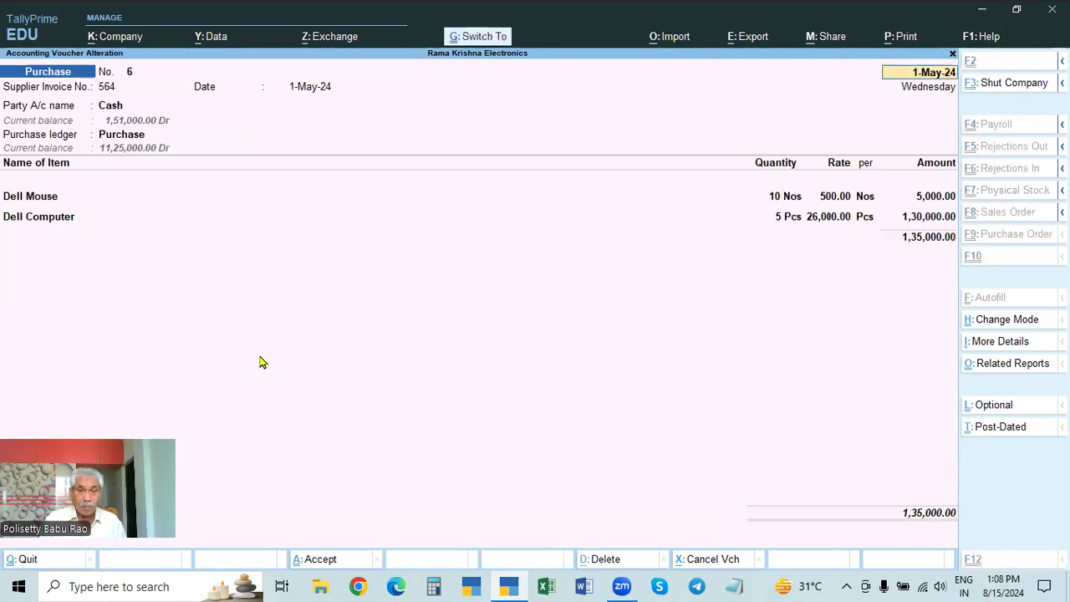
{"action": "key", "text": "ctrl+p"}
{"action": "left_click", "coordinate": [511, 360]}
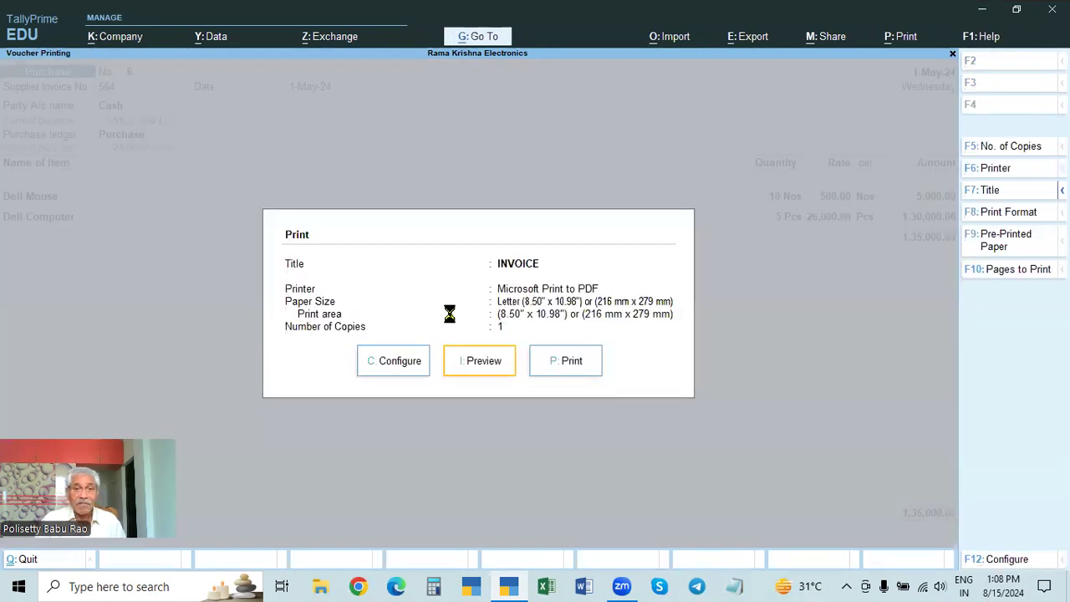
{"action": "key", "text": "Return"}
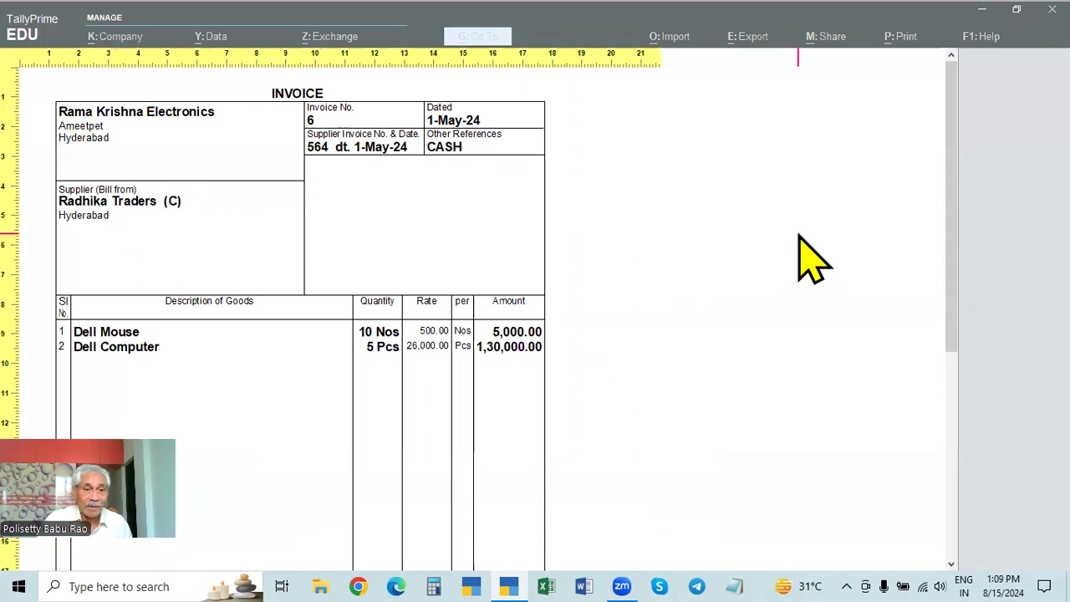
{"action": "key", "text": "Escape"}
{"action": "key", "text": "Escape"}
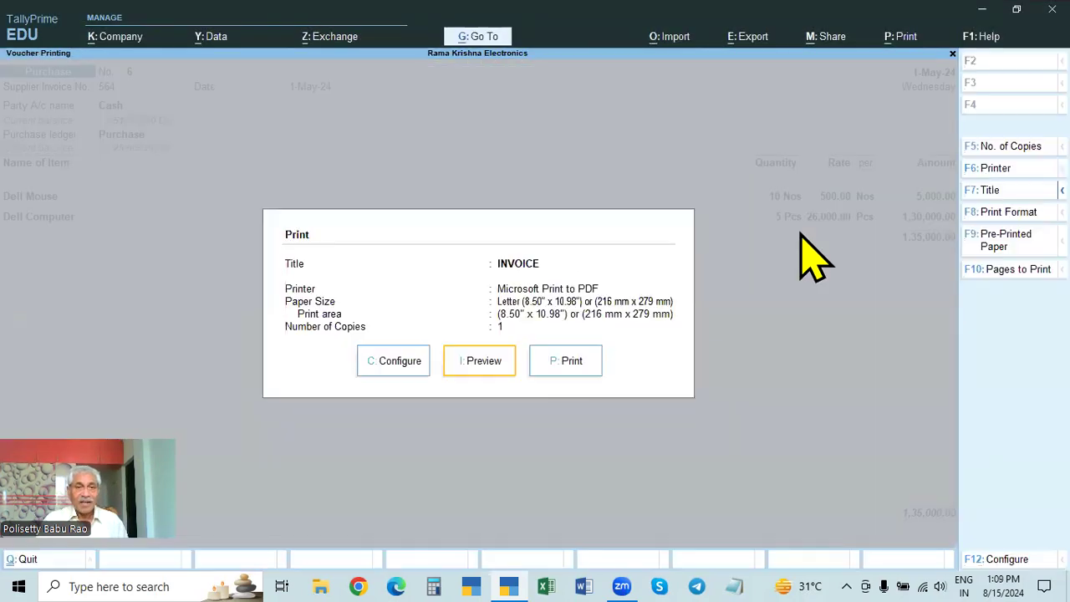
{"action": "key", "text": "Escape"}
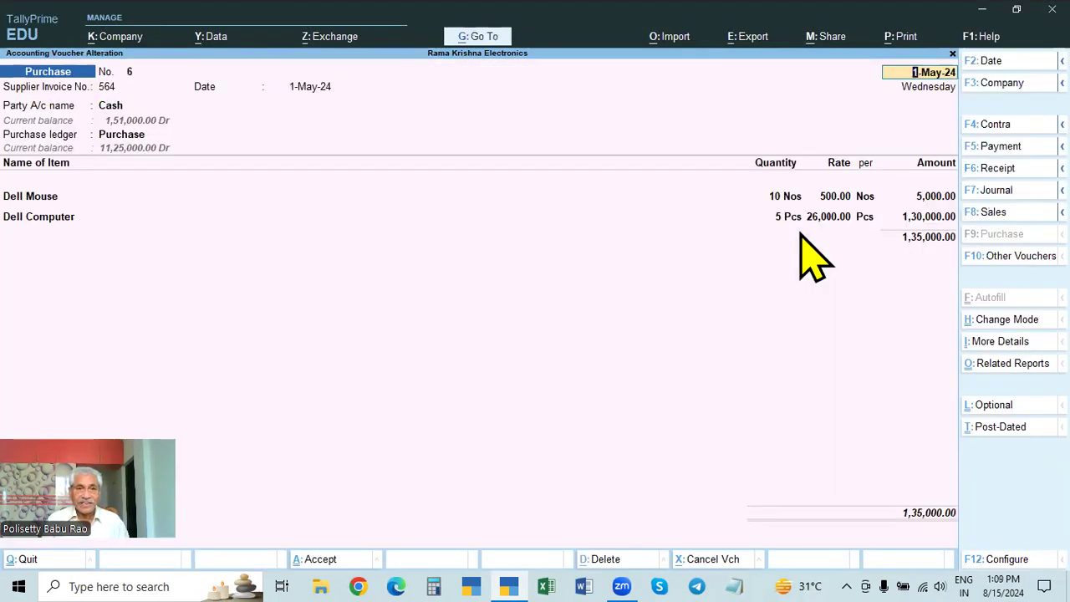
Step: Change the purchase voucher's party account to STATE BANK OF INDIA
{"action": "key", "text": "Return"}
{"action": "key", "text": "Return"}
{"action": "key", "text": "Return"}
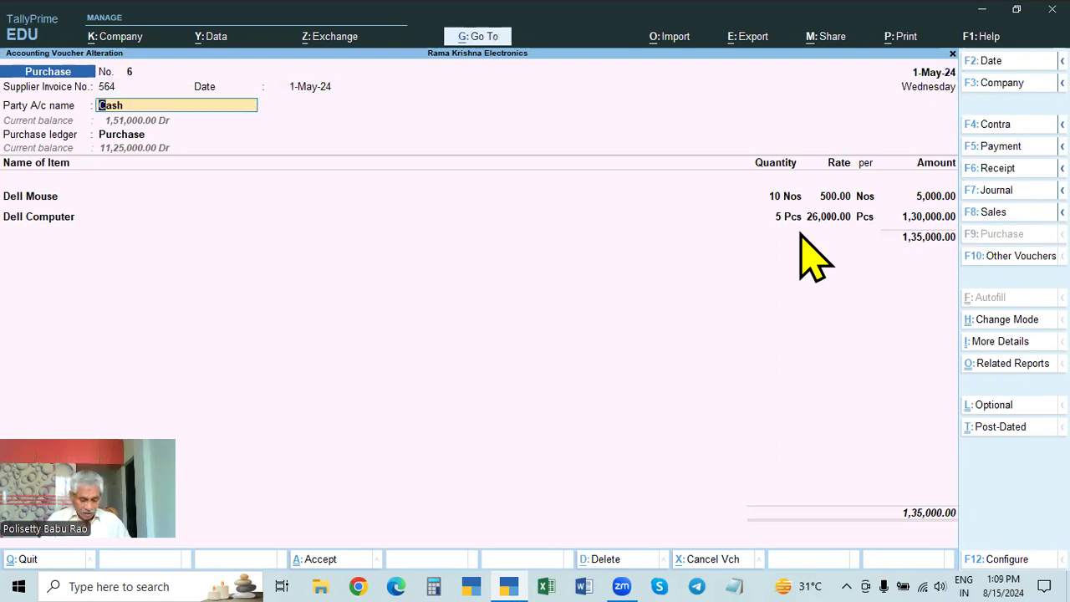
{"action": "type", "text": "STATE"}
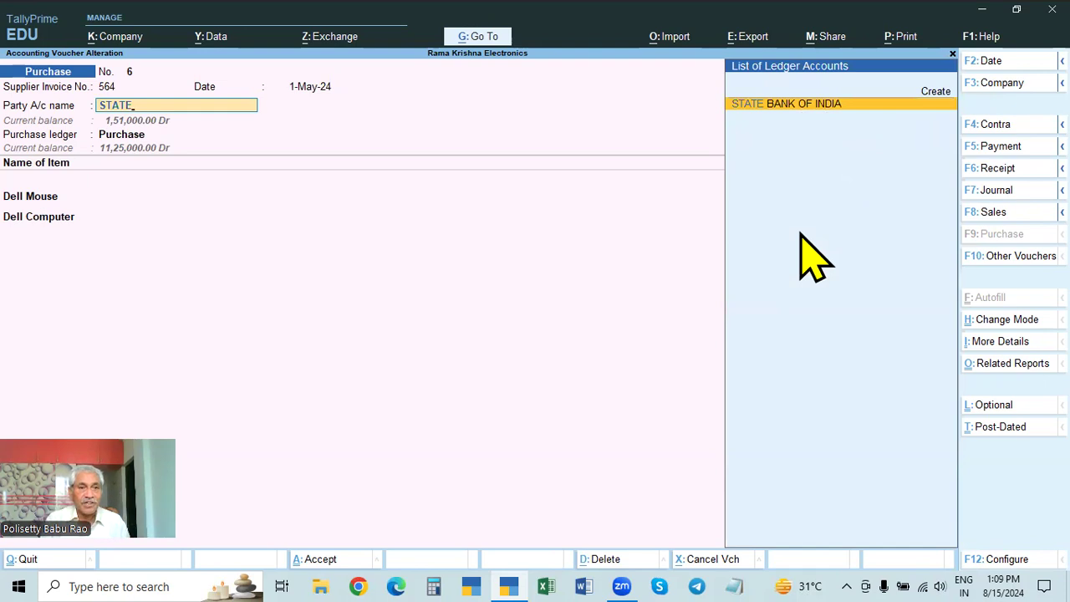
{"action": "key", "text": "Return"}
{"action": "key", "text": "Return"}
{"action": "key", "text": "Return"}
{"action": "key", "text": "Return"}
{"action": "key", "text": "Return"}
{"action": "key", "text": "Return"}
{"action": "key", "text": "Return"}
{"action": "key", "text": "Return"}
{"action": "key", "text": "Return"}
{"action": "key", "text": "Return"}
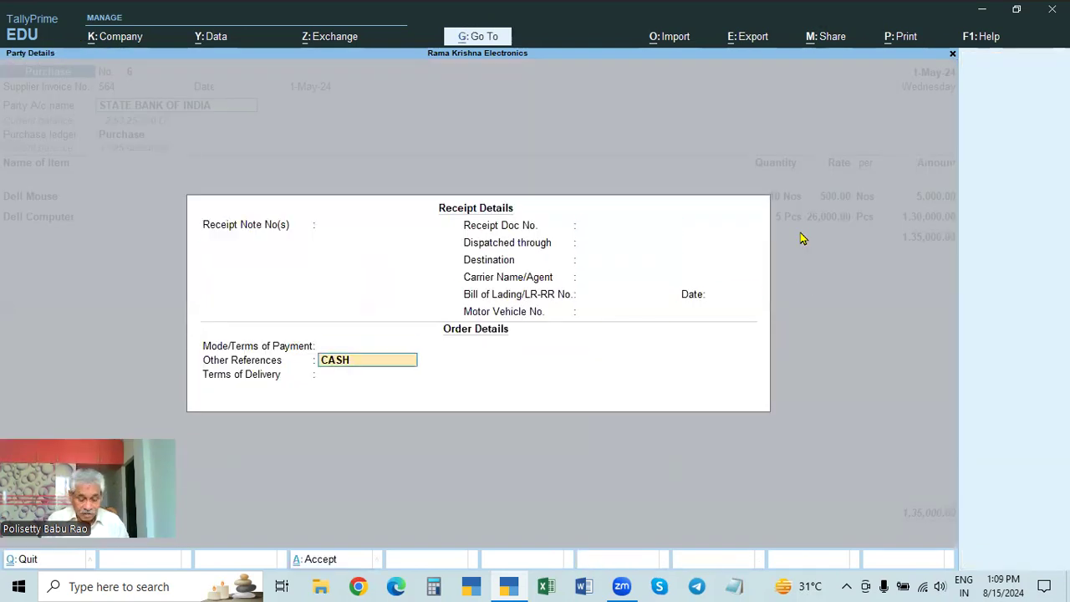
Step: Set Other References in the order details to CHEQUE
{"action": "type", "text": "CHEWQUE"}
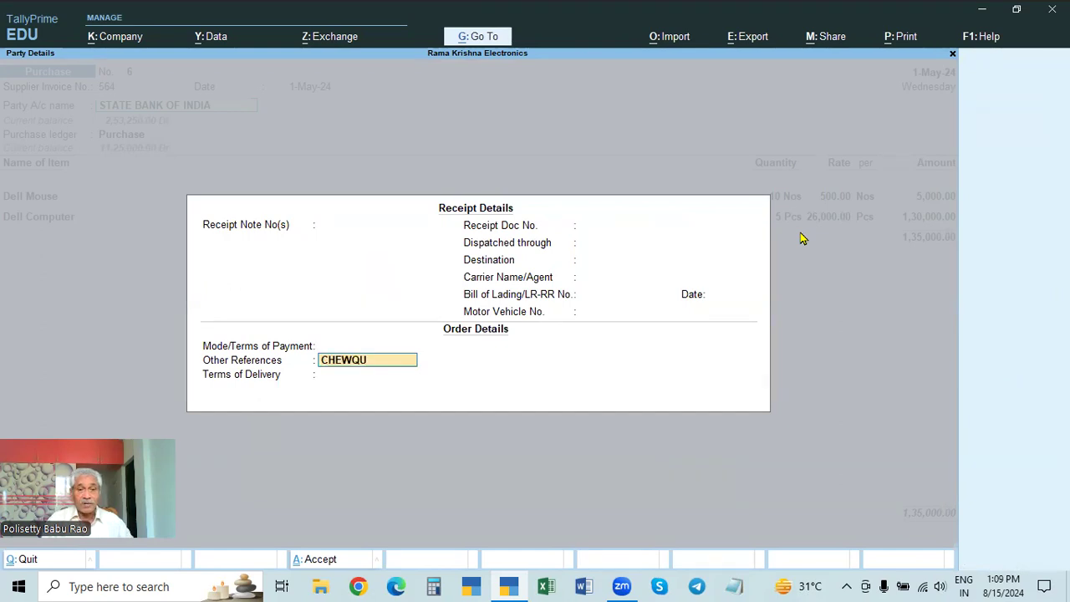
{"action": "key", "text": "BackSpace"}
{"action": "key", "text": "BackSpace"}
{"action": "key", "text": "BackSpace"}
{"action": "key", "text": "BackSpace"}
{"action": "type", "text": "QUE"}
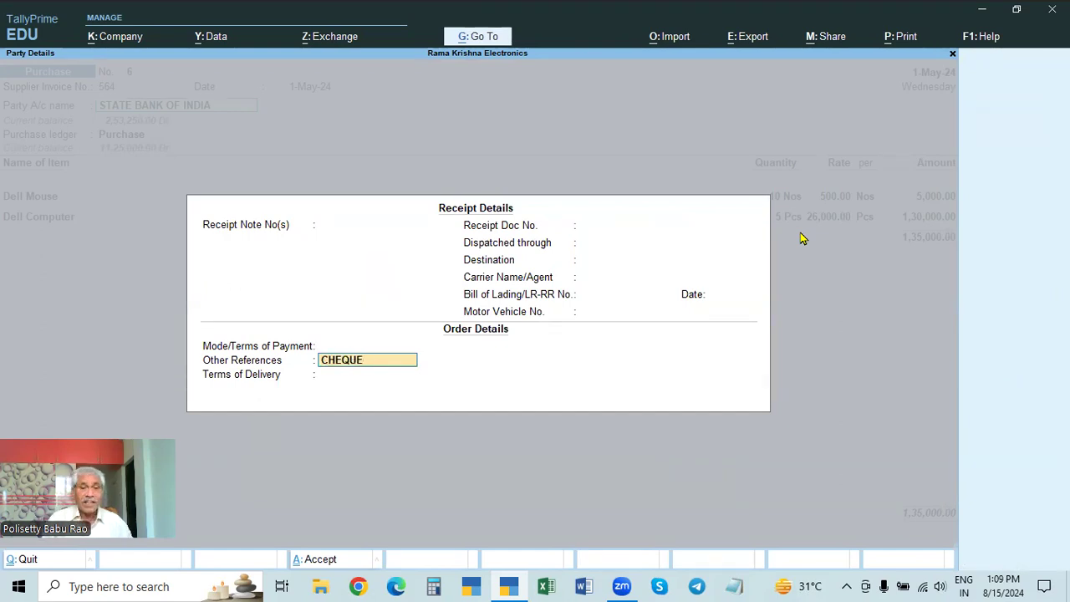
Step: Accept the order details and choose Radhika Traders (C) as the supplier in the party details
{"action": "key", "text": "Return"}
{"action": "key", "text": "Return"}
{"action": "key", "text": "Return"}
{"action": "key", "text": "Up"}
{"action": "key", "text": "Up"}
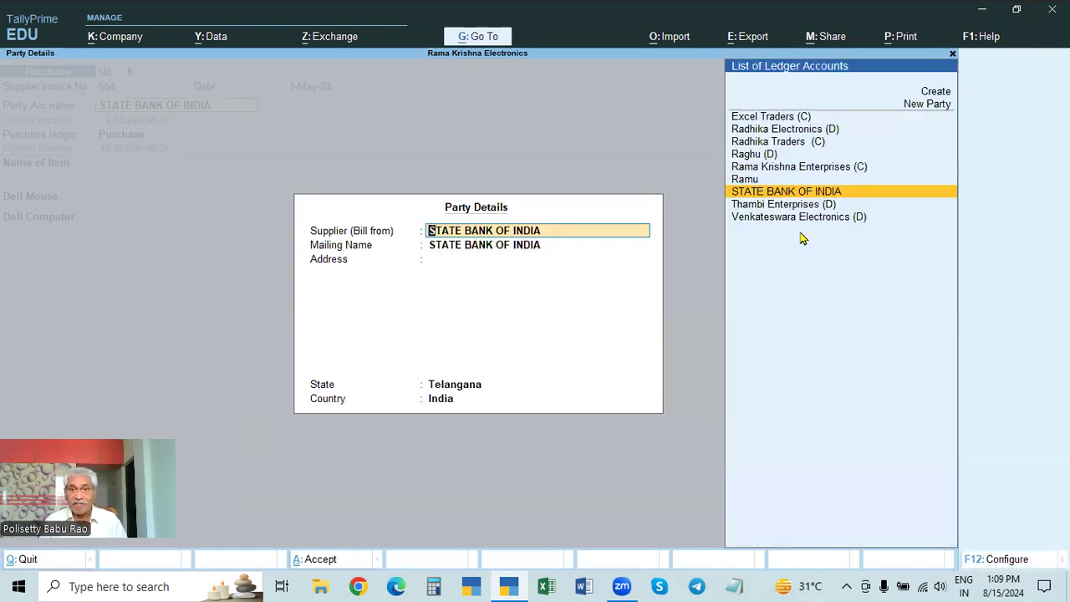
{"action": "key", "text": "Up"}
{"action": "key", "text": "Up"}
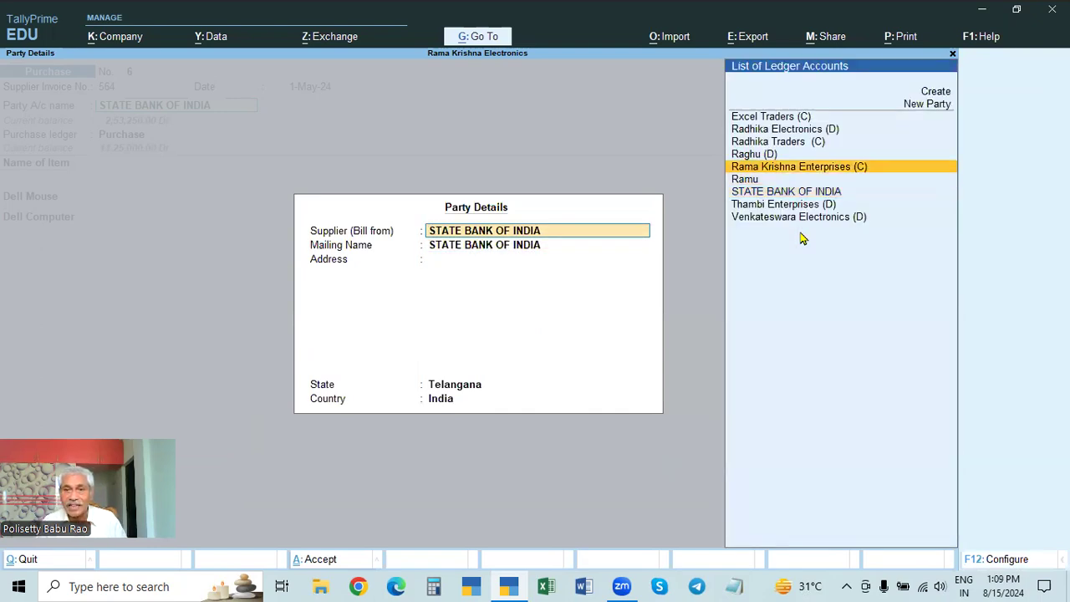
{"action": "key", "text": "Up"}
{"action": "key", "text": "Up"}
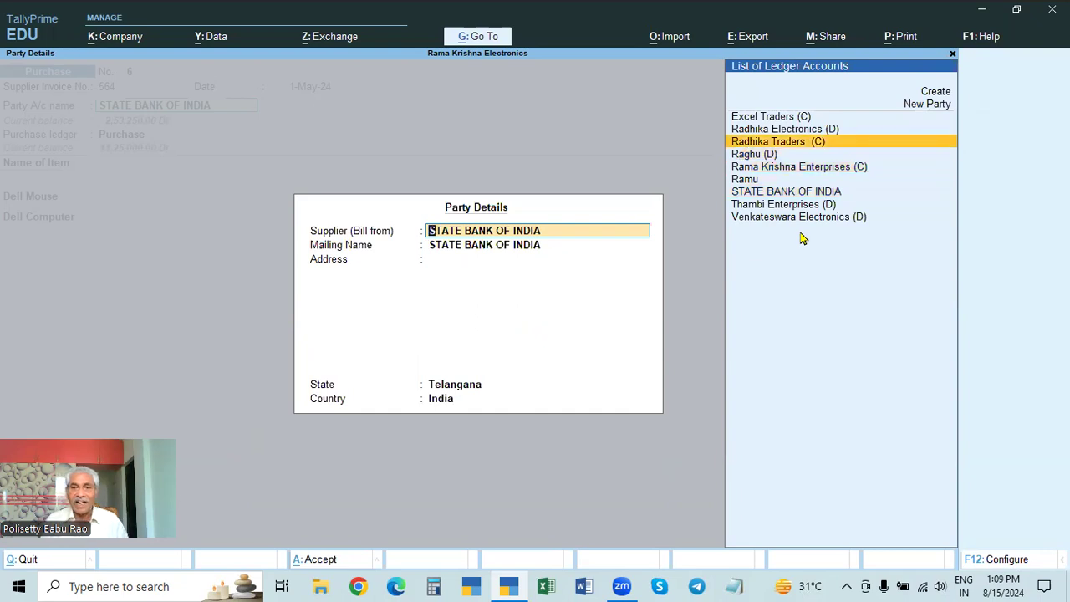
{"action": "key", "text": "Return"}
Step: Accept the party details and the existing purchase item lines, and open the bank allocations for STATE BANK OF INDIA
{"action": "key", "text": "Return"}
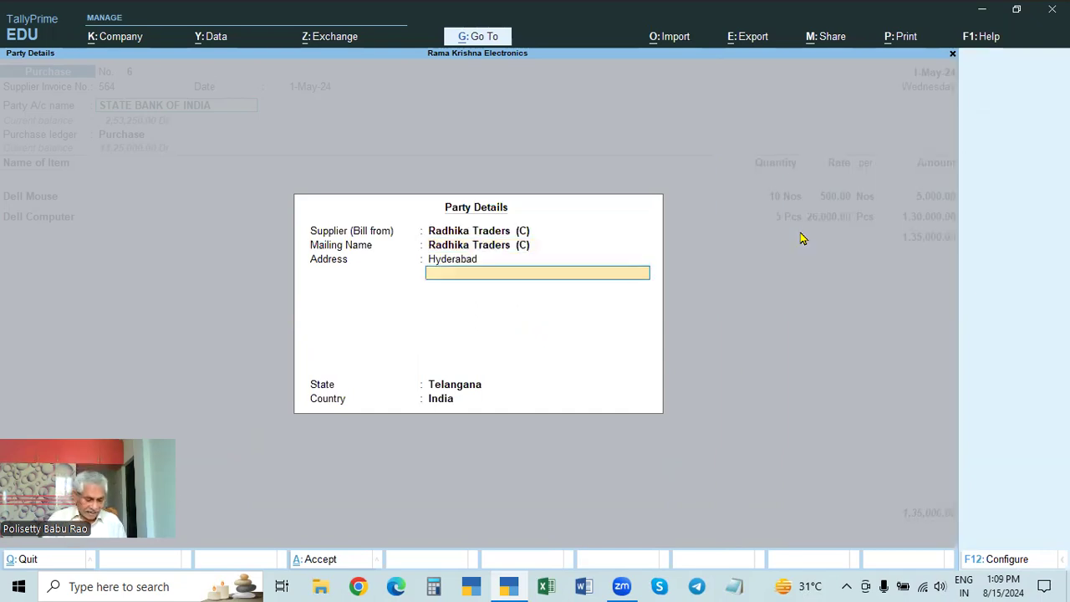
{"action": "key", "text": "ctrl+a"}
{"action": "key", "text": "Return"}
{"action": "key", "text": "Return"}
{"action": "key", "text": "Return"}
{"action": "key", "text": "Return"}
{"action": "key", "text": "Return"}
{"action": "key", "text": "Return"}
{"action": "key", "text": "Return"}
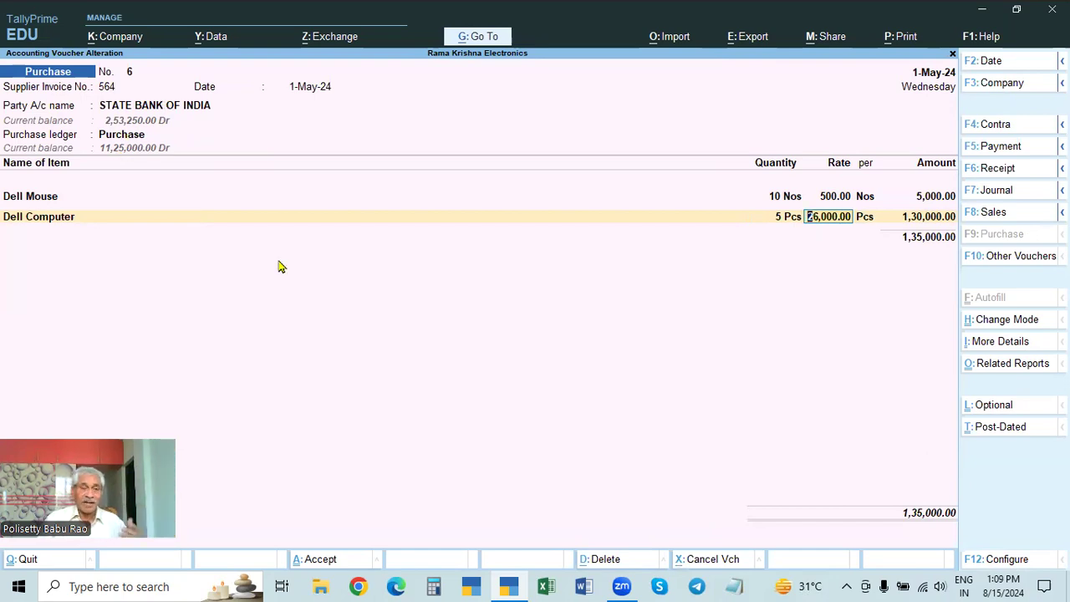
{"action": "key", "text": "Return"}
{"action": "key", "text": "Return"}
{"action": "key", "text": "Return"}
{"action": "key", "text": "Return"}
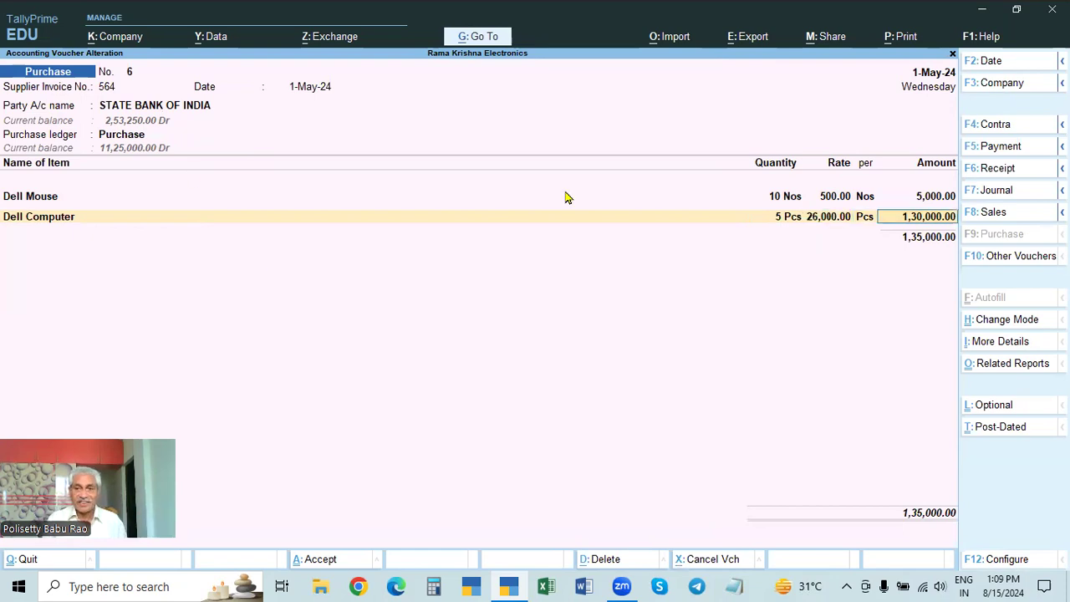
{"action": "key", "text": "Return"}
{"action": "key", "text": "Return"}
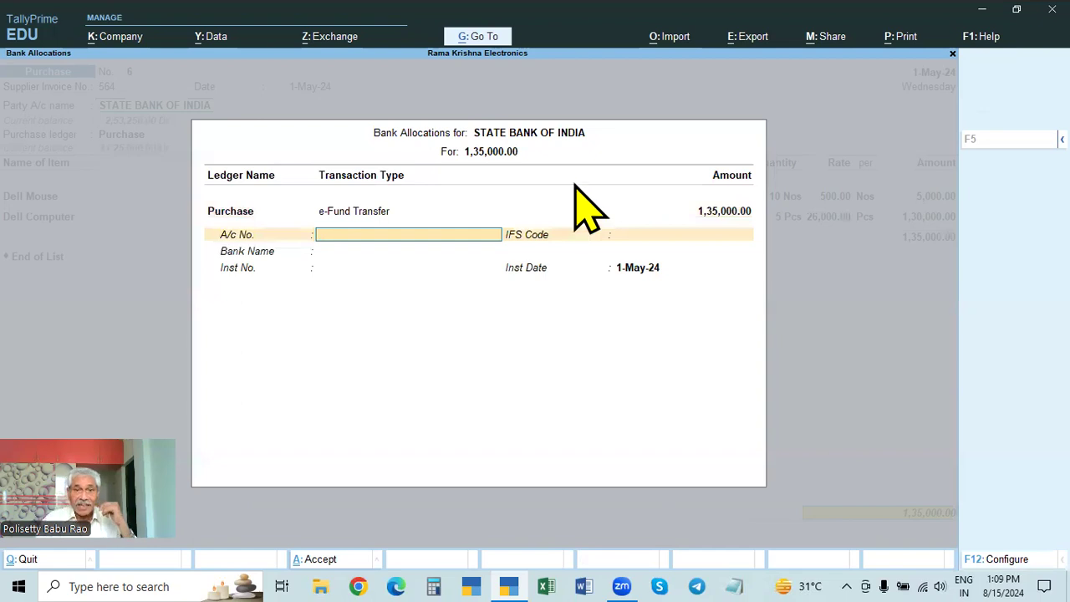
Step: Set the bank allocation's transaction type to Cheque with instrument number 123456 and save the purchase voucher
{"action": "key", "text": "BackSpace"}
{"action": "key", "text": "Return"}
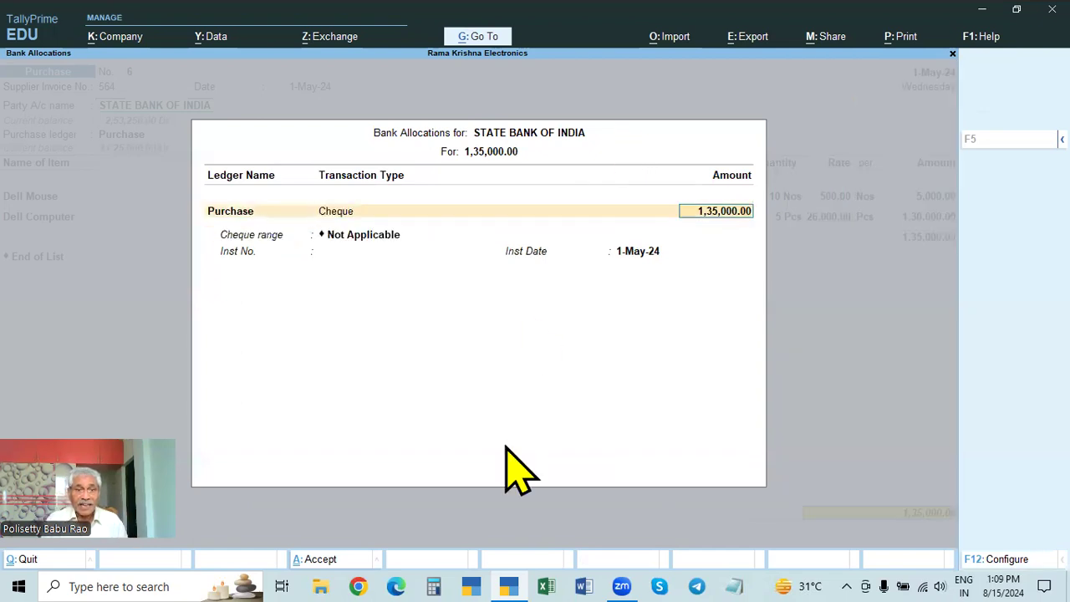
{"action": "key", "text": "Return"}
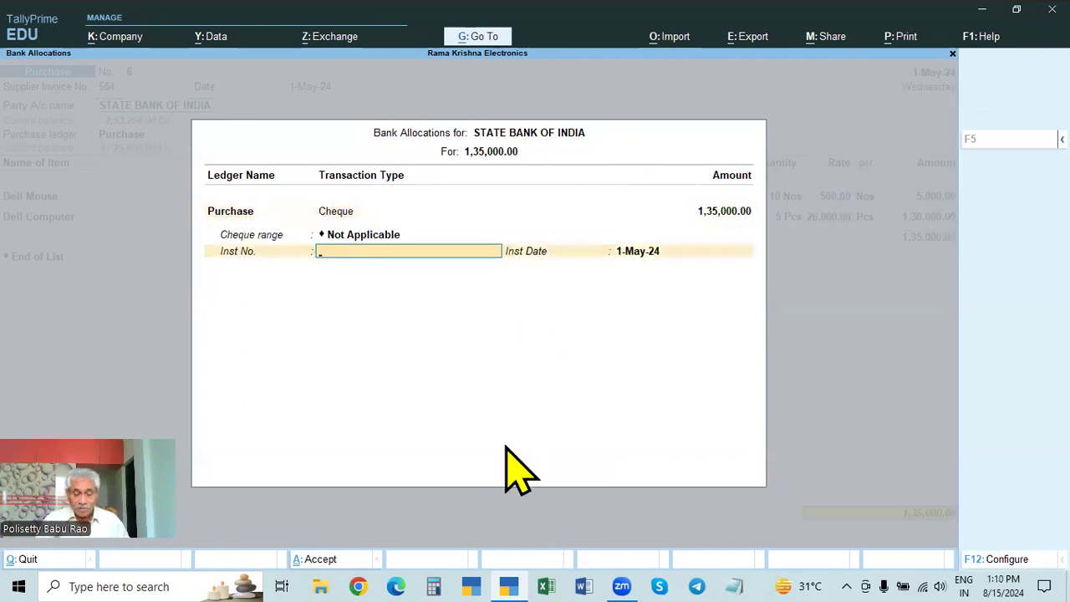
{"action": "type", "text": "123456"}
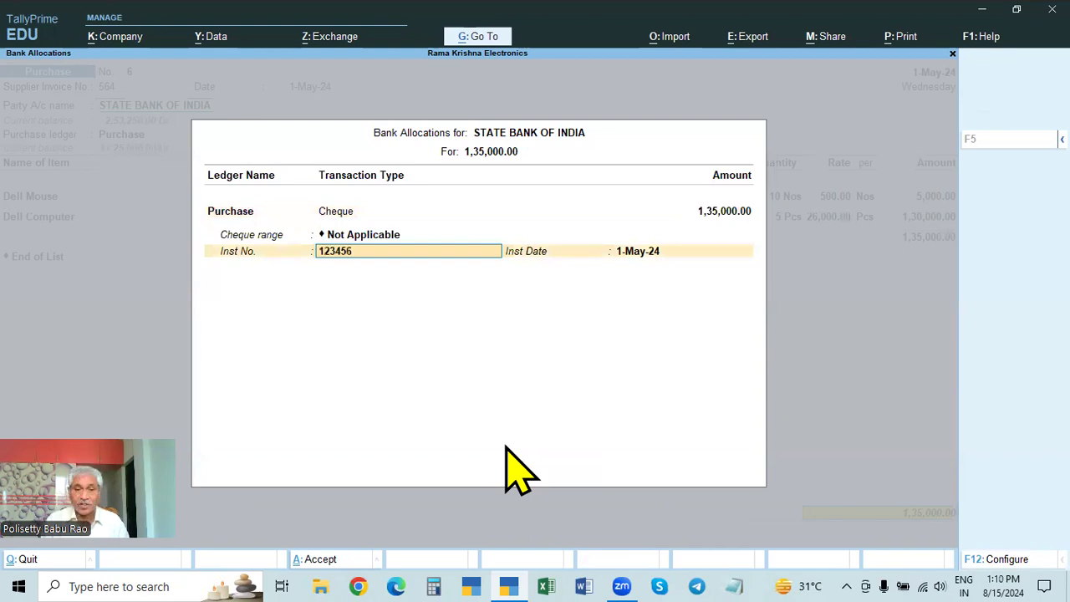
{"action": "key", "text": "Return"}
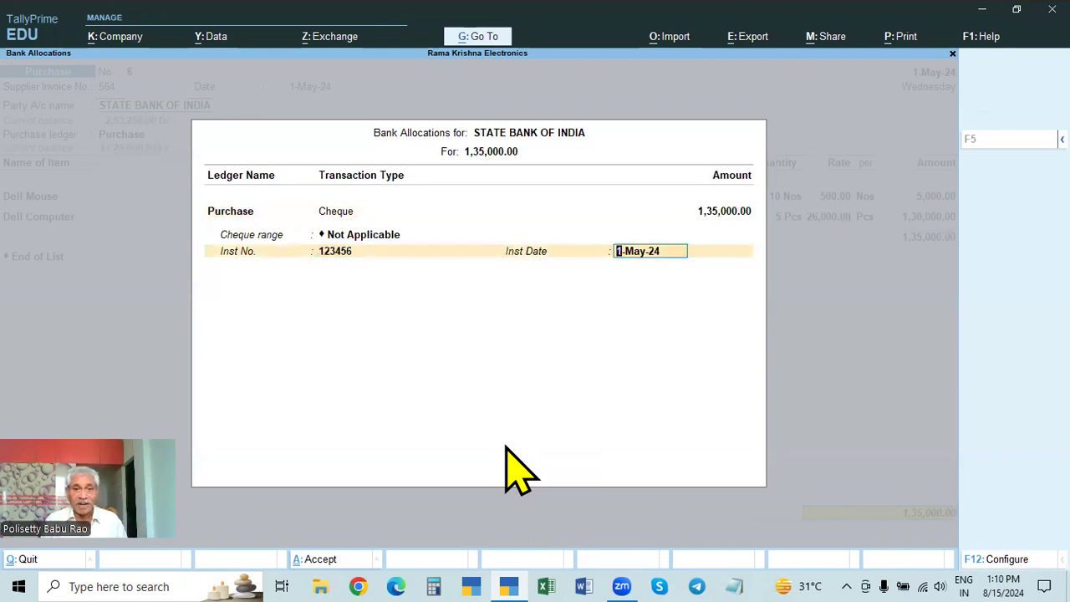
{"action": "key", "text": "Return"}
{"action": "key", "text": "Return"}
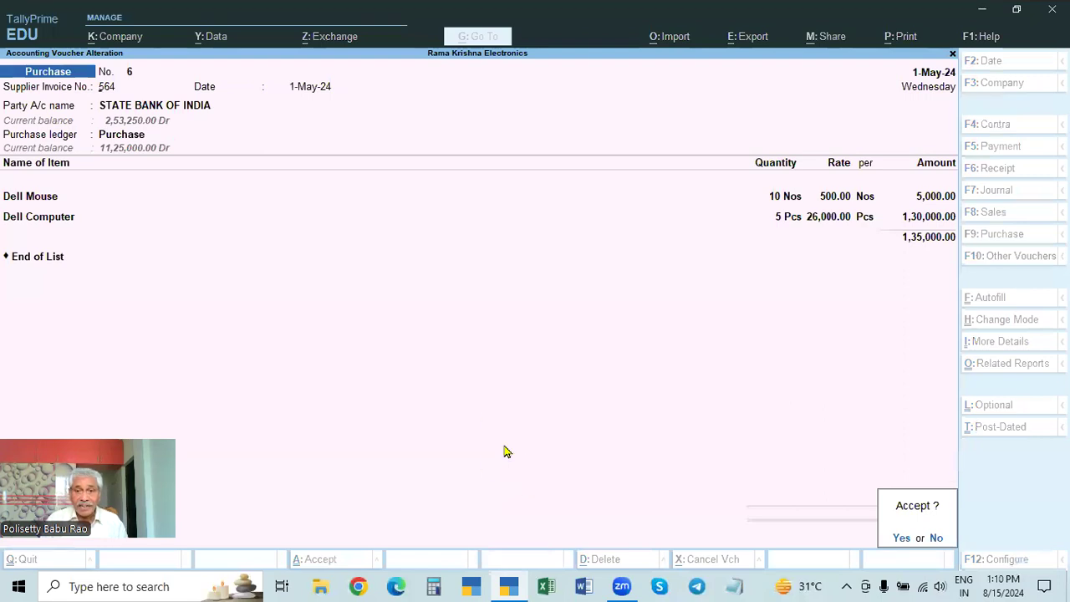
{"action": "key", "text": "Return"}
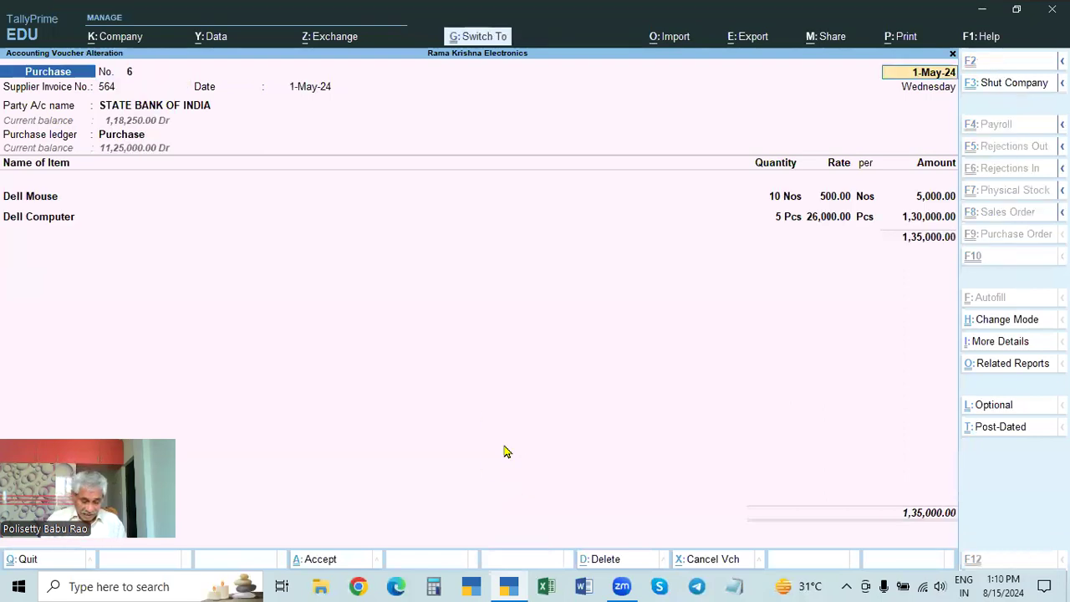
Step: Check the payment reference and supplier in the bank purchase's invoice print preview, and return to the voucher
{"action": "key", "text": "alt+p"}
{"action": "key", "text": "Return"}
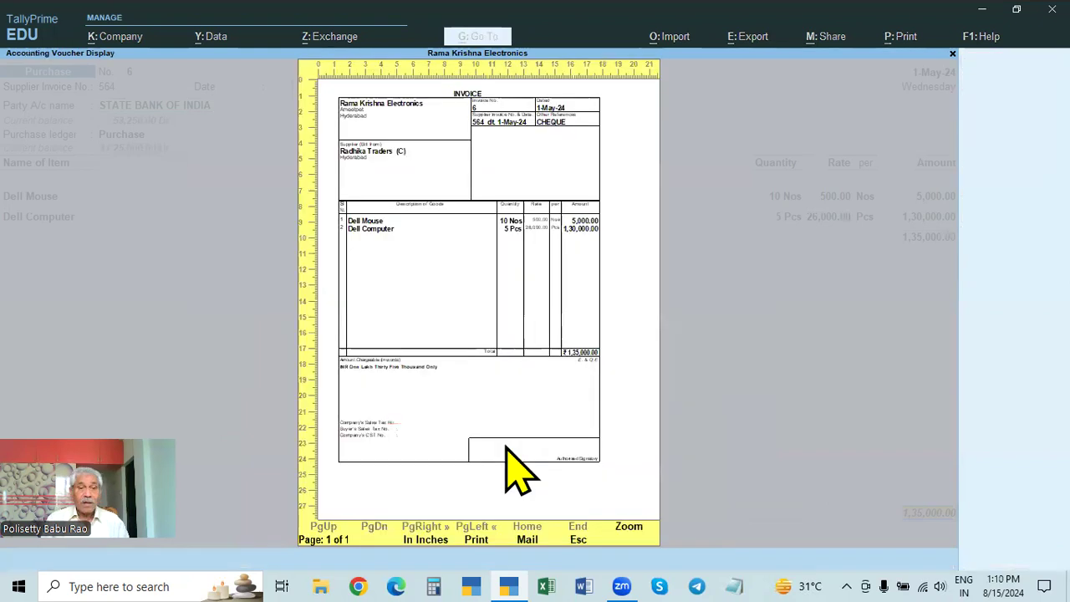
{"action": "key", "text": "Return"}
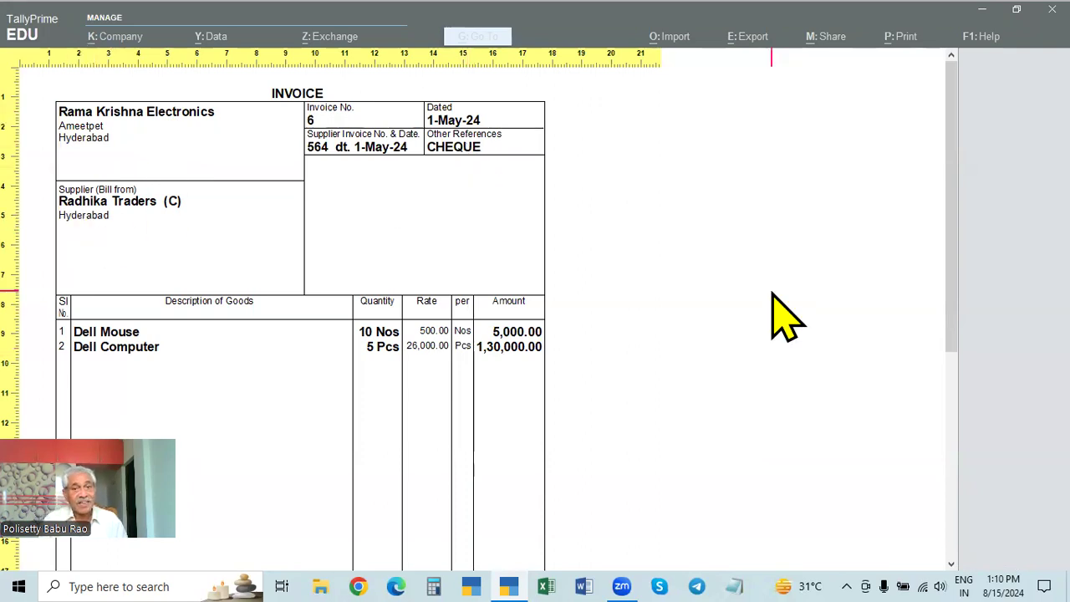
{"action": "key", "text": "Escape"}
{"action": "key", "text": "Escape"}
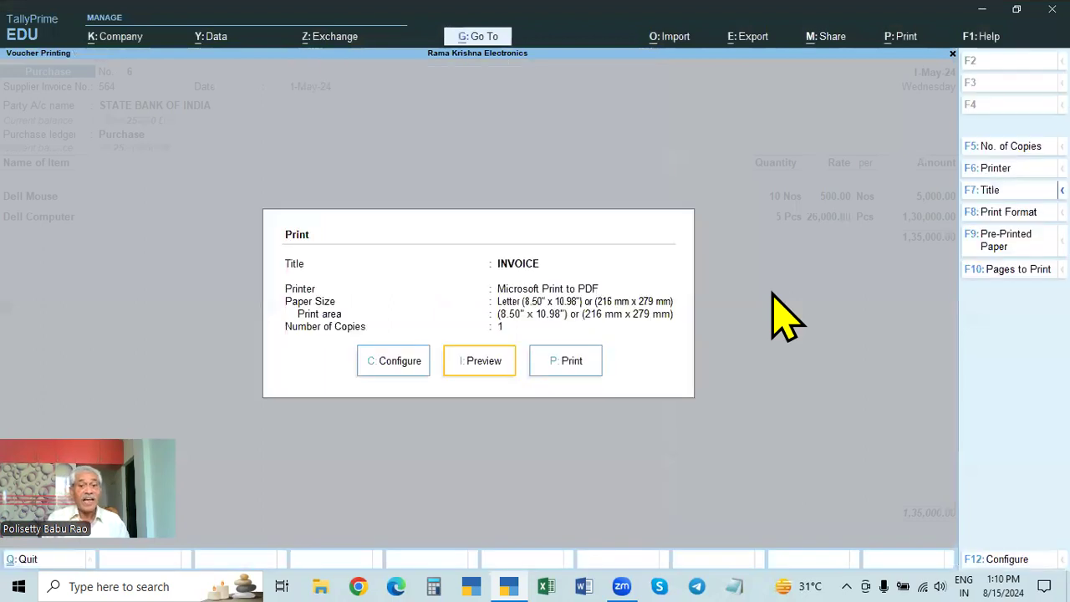
{"action": "key", "text": "Escape"}
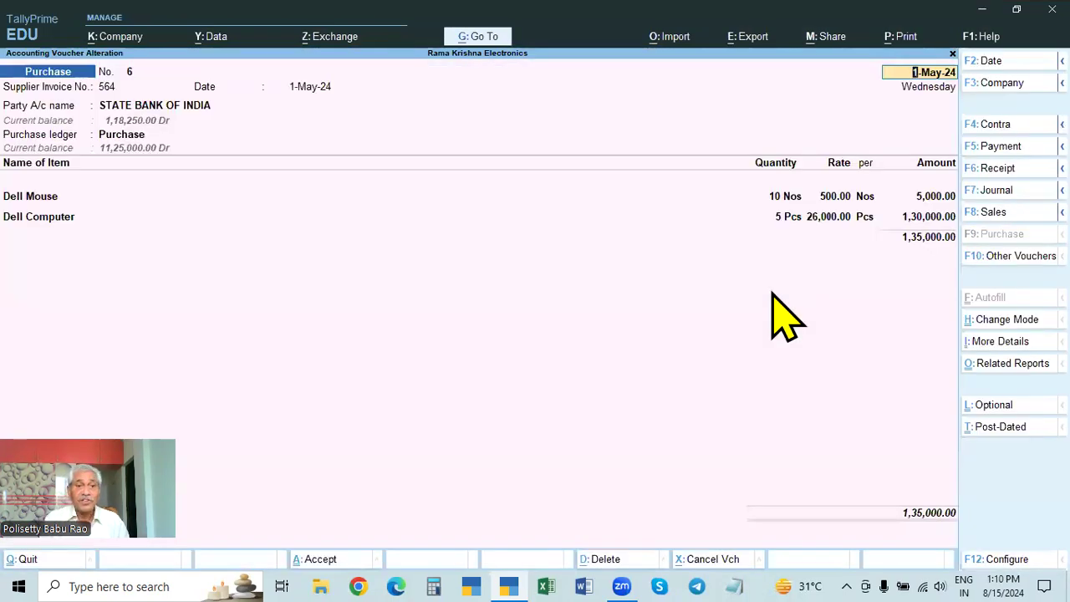
Step: Accept the bank purchase voucher again and close its alteration
{"action": "key", "text": "Return"}
{"action": "key", "text": "Return"}
{"action": "key", "text": "Return"}
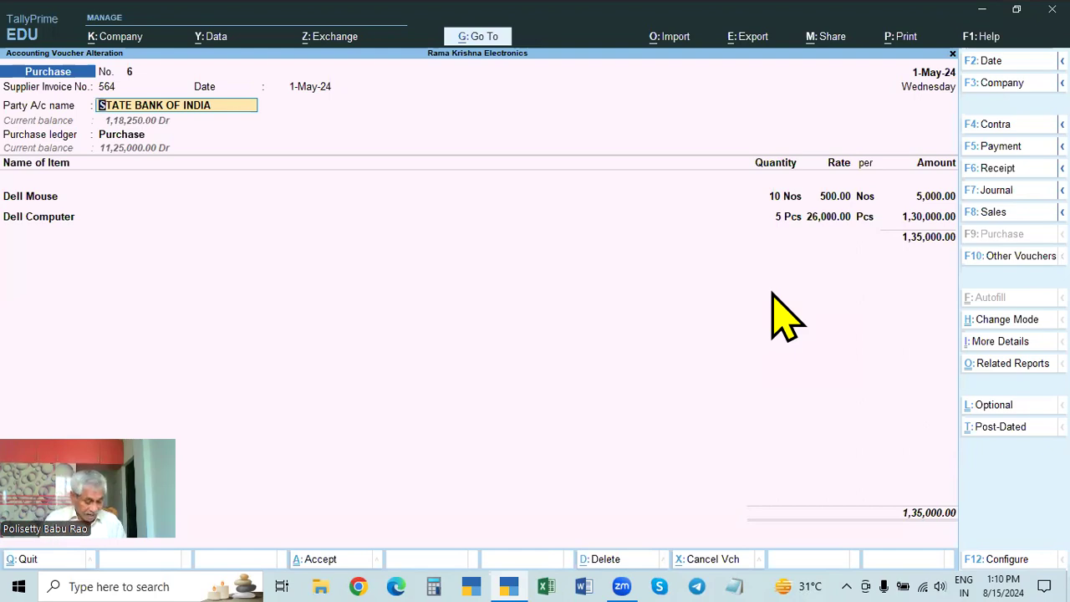
{"action": "key", "text": "ctrl+a"}
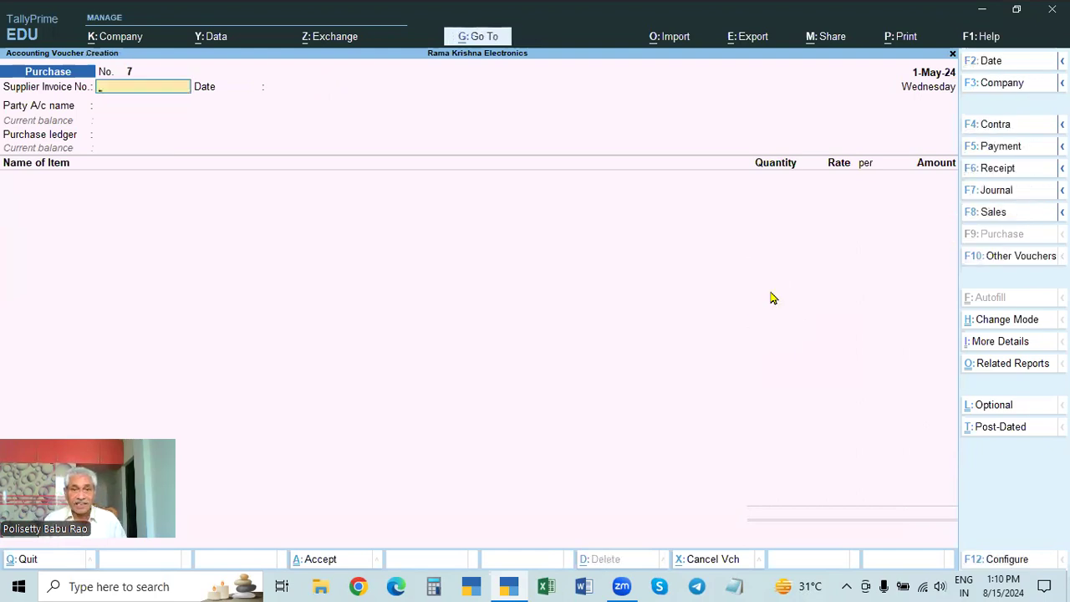
Step: Open the Day Book and set its period to 1-Apr-24 to 1-May-24
{"action": "key", "text": "Escape"}
{"action": "key", "text": "Down"}
{"action": "key", "text": "Return"}
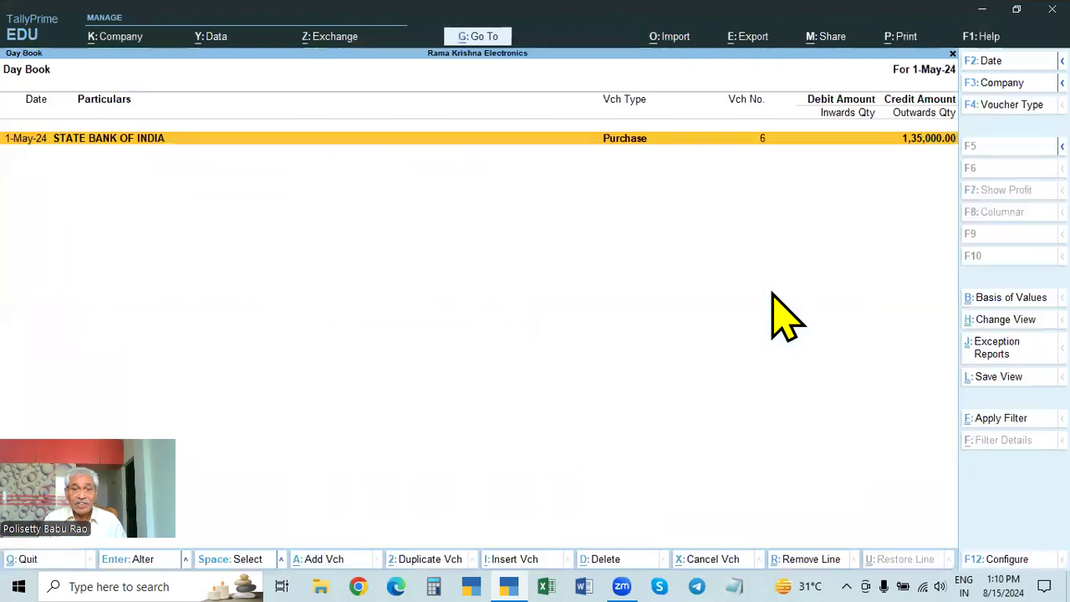
{"action": "key", "text": "F2"}
{"action": "key", "text": "Return"}
Step: Open the Cash sales voucher from the Day Book, check the payment mode in its order details, and return to the list
{"action": "key", "text": "Up"}
{"action": "key", "text": "Up"}
{"action": "key", "text": "Up"}
{"action": "key", "text": "Up"}
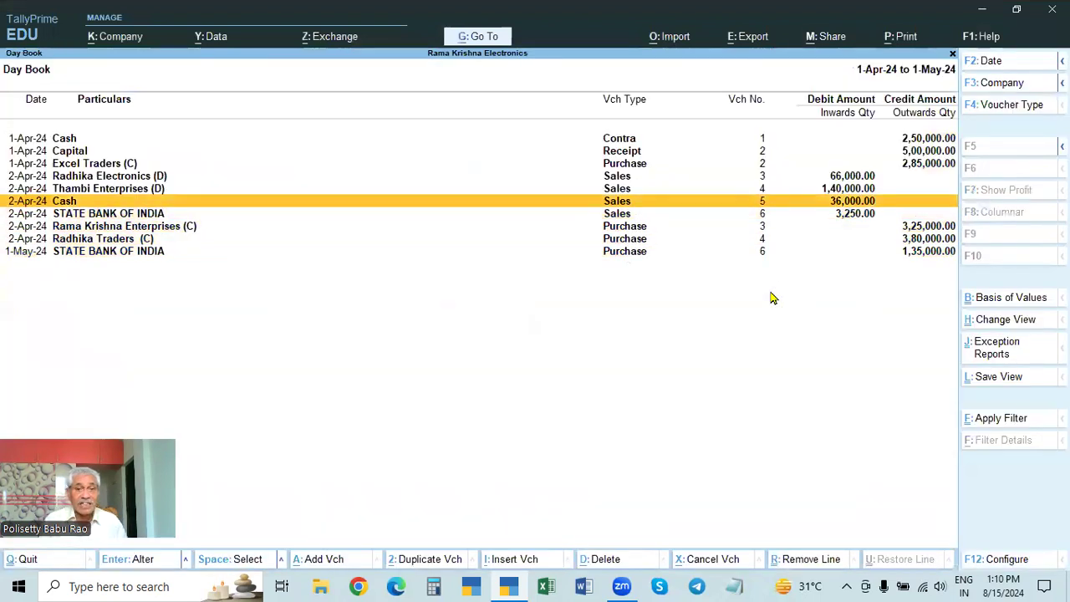
{"action": "key", "text": "Return"}
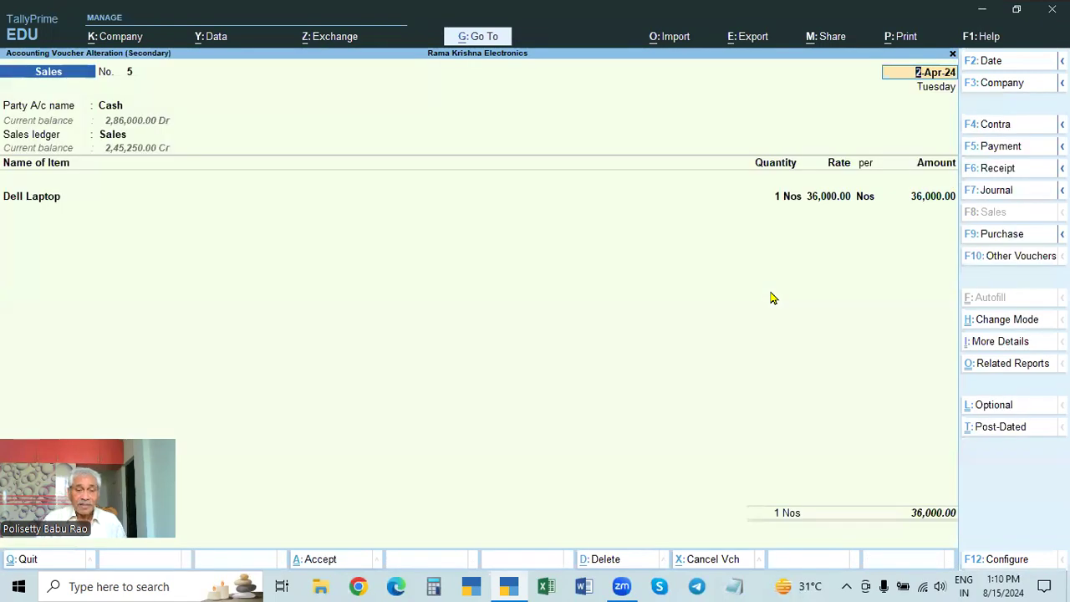
{"action": "key", "text": "Return"}
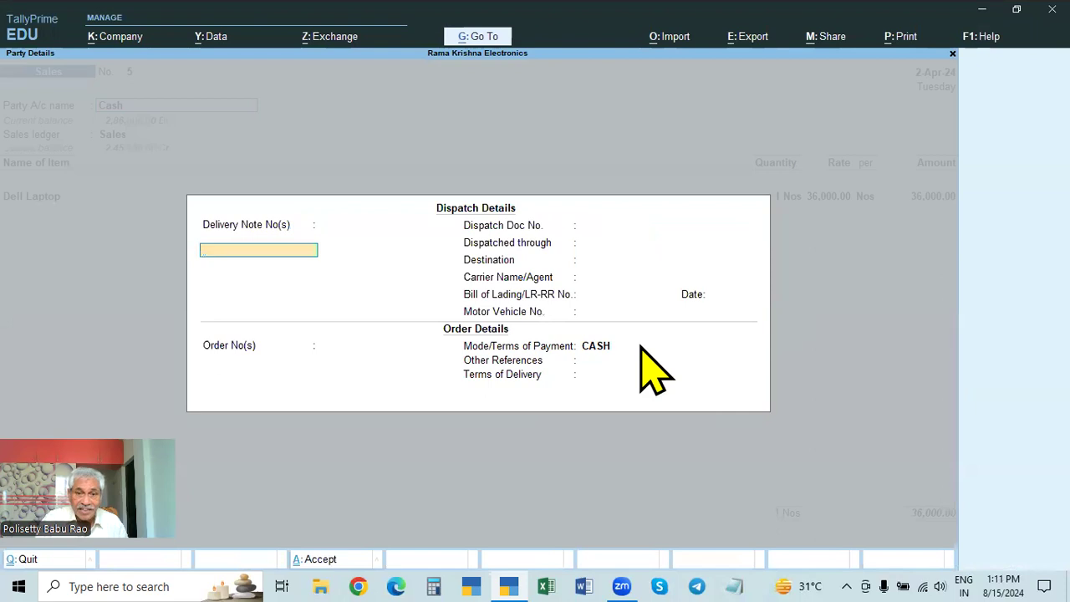
{"action": "key", "text": "Escape"}
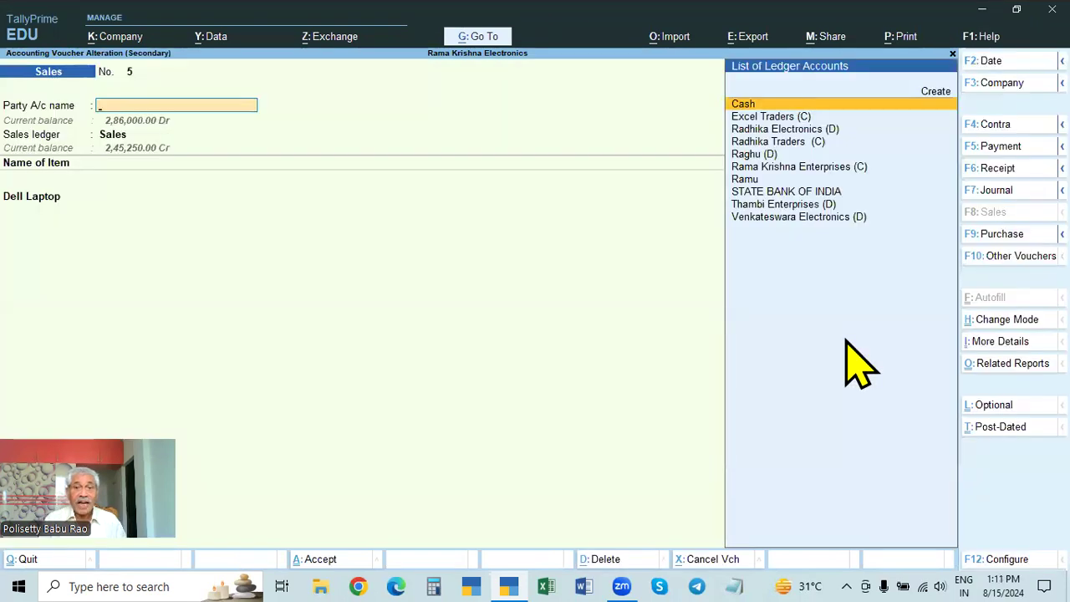
{"action": "key", "text": "Escape"}
Step: Open the 1-May-24 STATE BANK OF INDIA purchase from the Day Book and check Other References in its order details
{"action": "key", "text": "Down"}
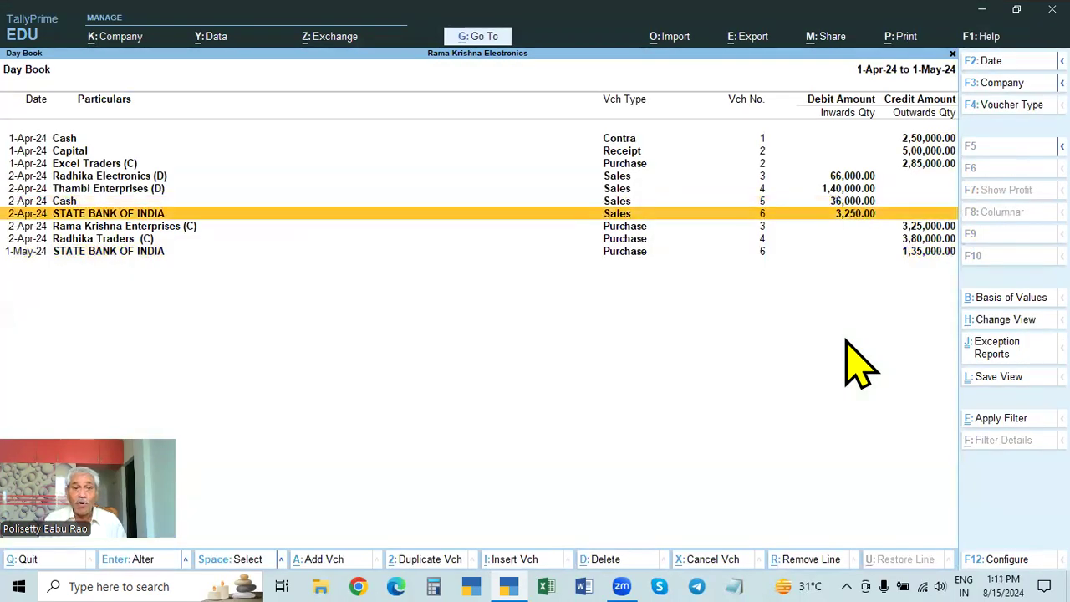
{"action": "key", "text": "Down"}
{"action": "key", "text": "Down"}
{"action": "key", "text": "Down"}
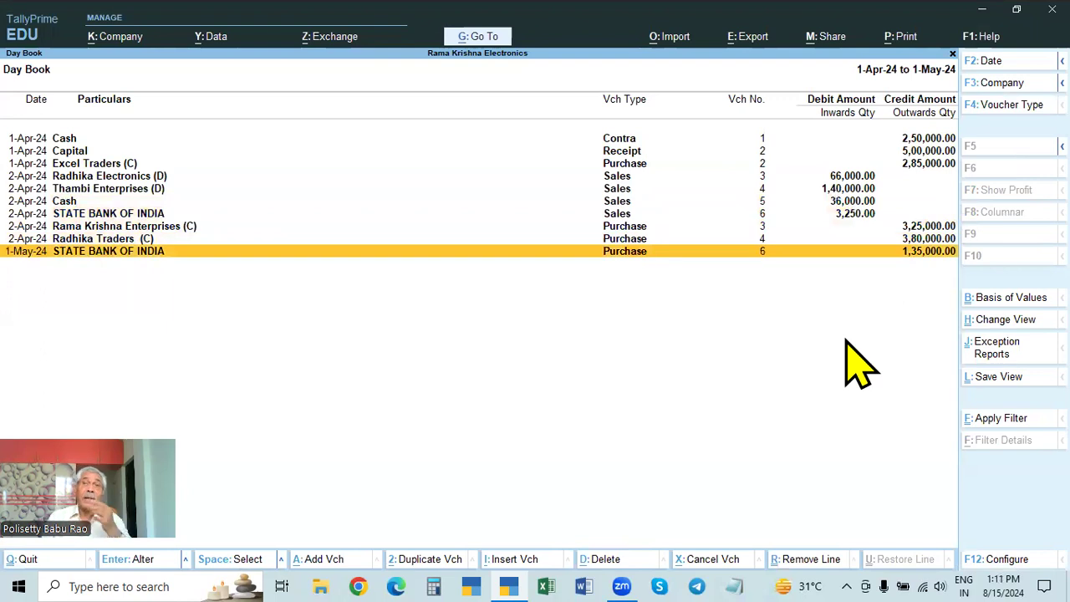
{"action": "key", "text": "Return"}
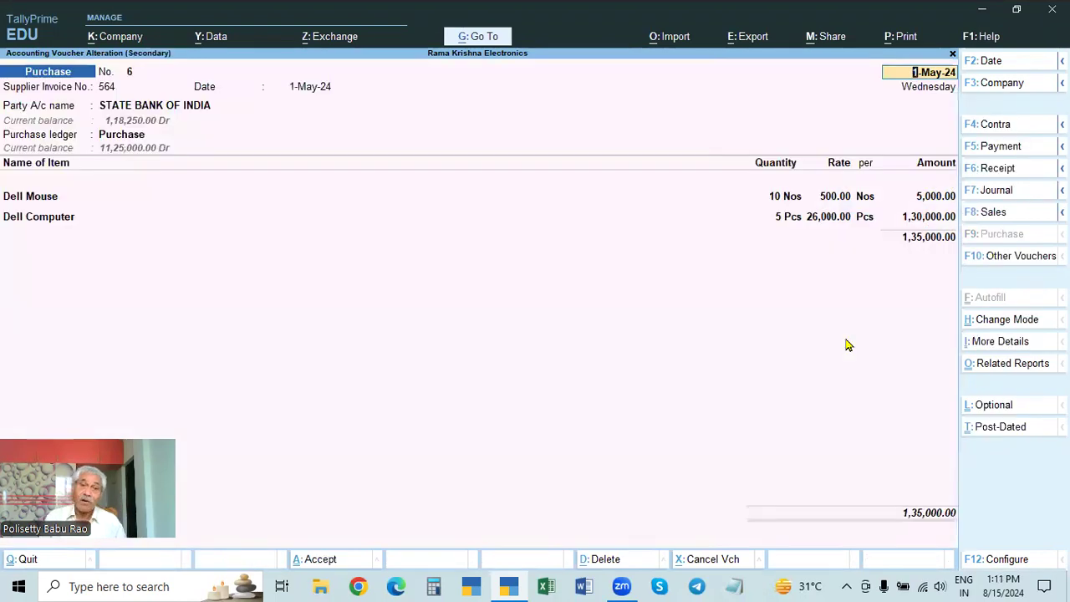
{"action": "key", "text": "Return"}
{"action": "key", "text": "Return"}
{"action": "key", "text": "Return"}
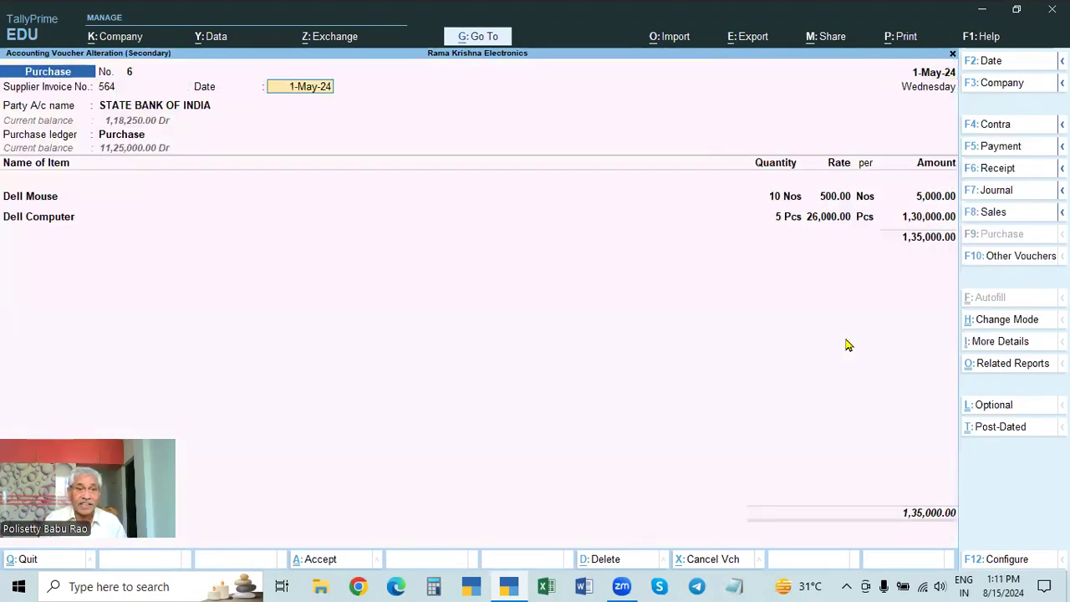
{"action": "key", "text": "Return"}
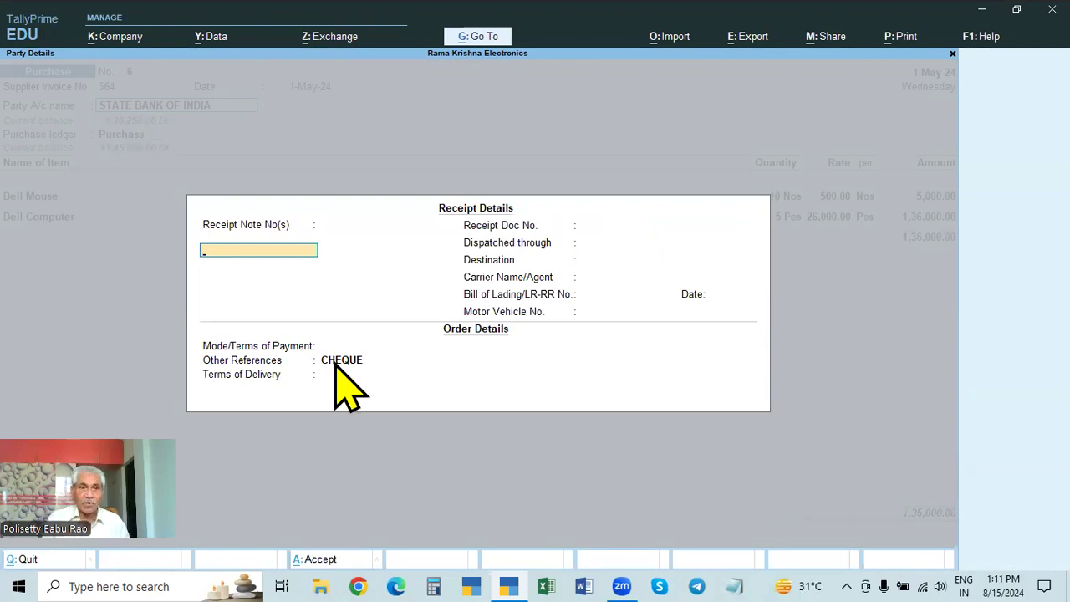
{"action": "key", "text": "Escape"}
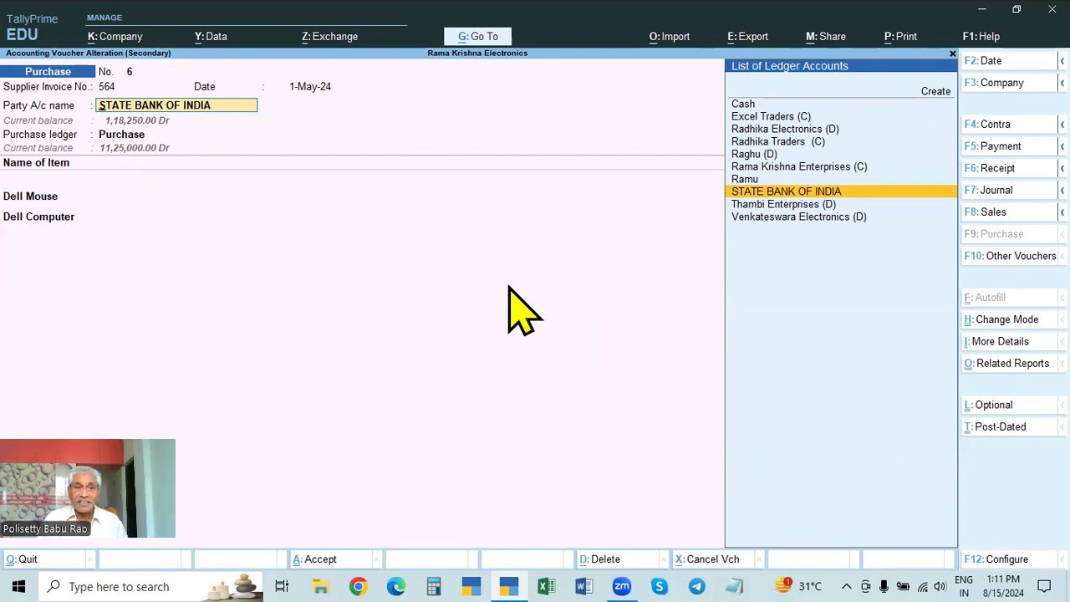
Step: View the STATE BANK OF INDIA ledger, check the supplier in the purchase's invoice print preview, and return to the Day Book
{"action": "key", "text": "ctrl+Return"}
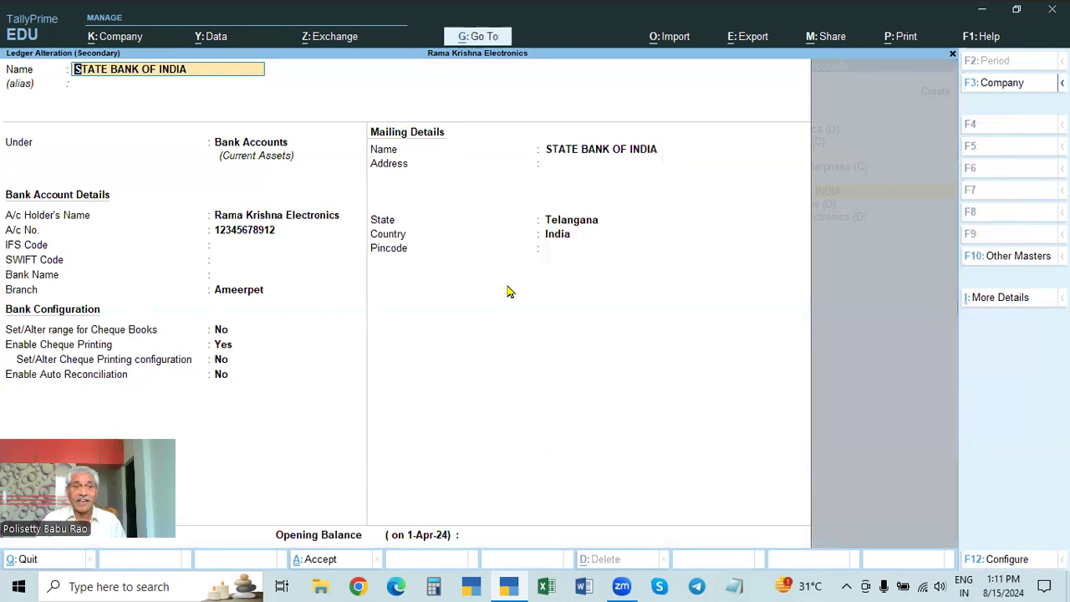
{"action": "key", "text": "Escape"}
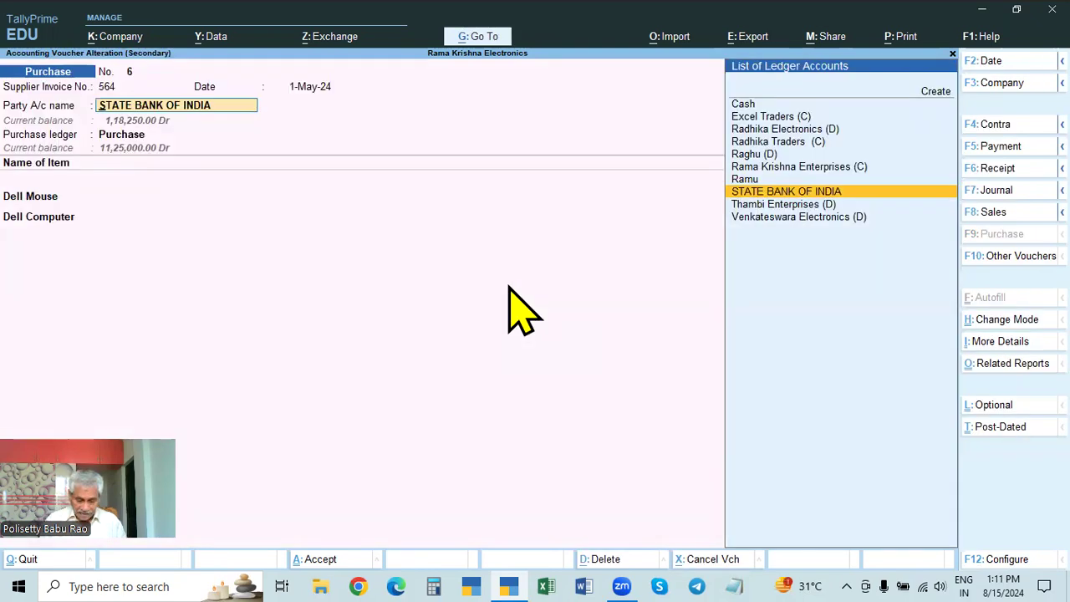
{"action": "key", "text": "alt+p"}
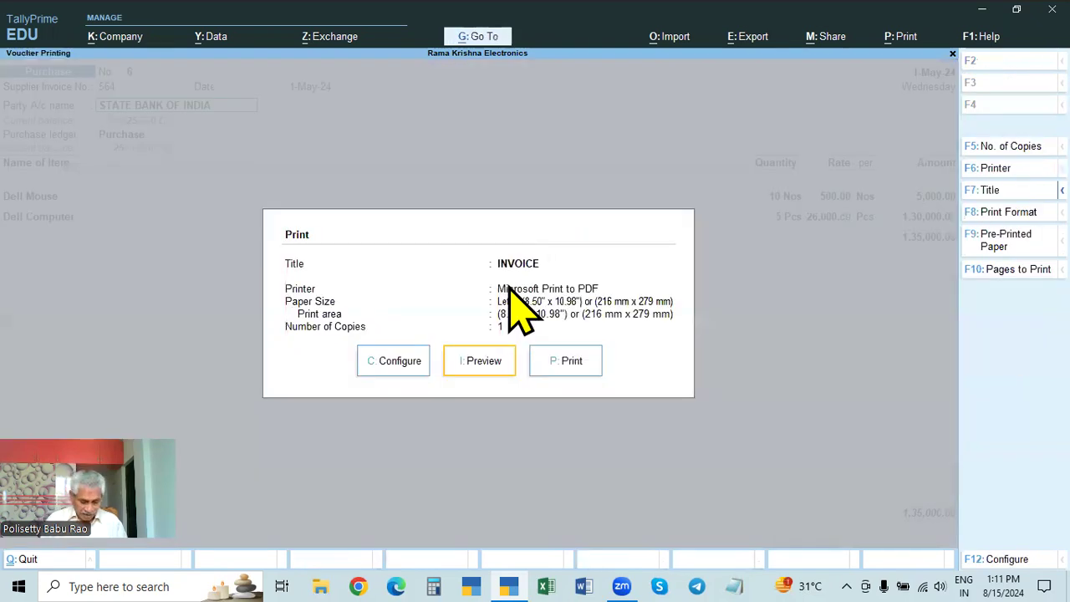
{"action": "key", "text": "Return"}
{"action": "key", "text": "Return"}
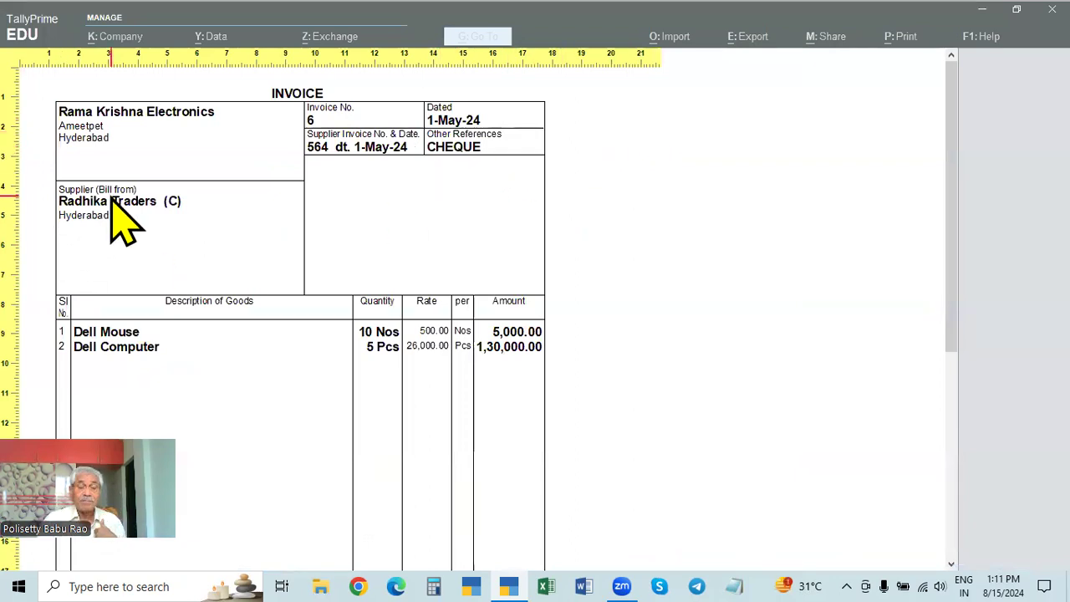
{"action": "key", "text": "Escape"}
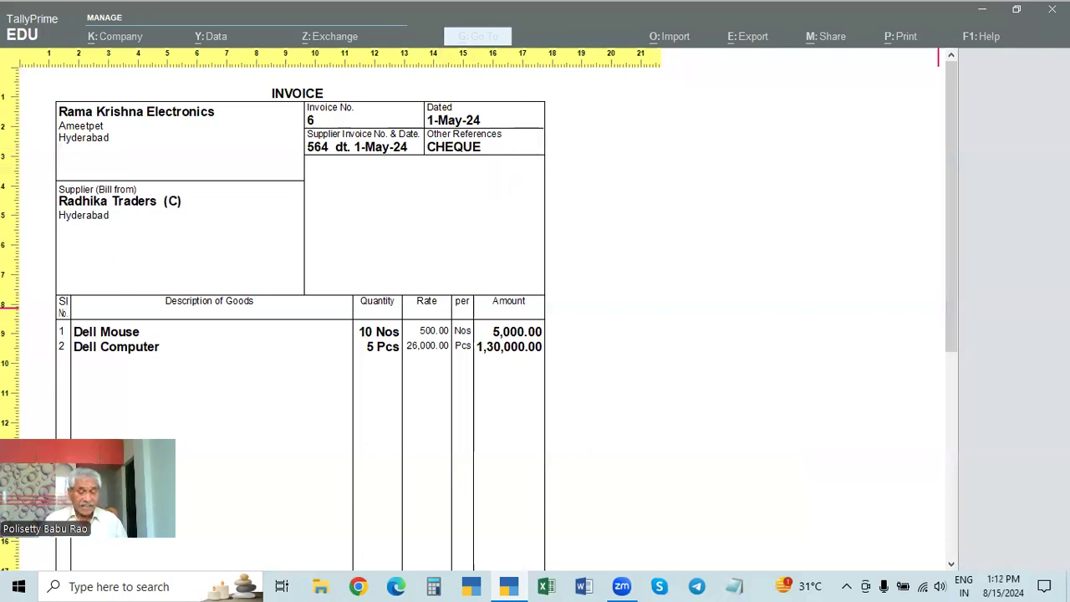
{"action": "key", "text": "Escape"}
{"action": "key", "text": "Escape"}
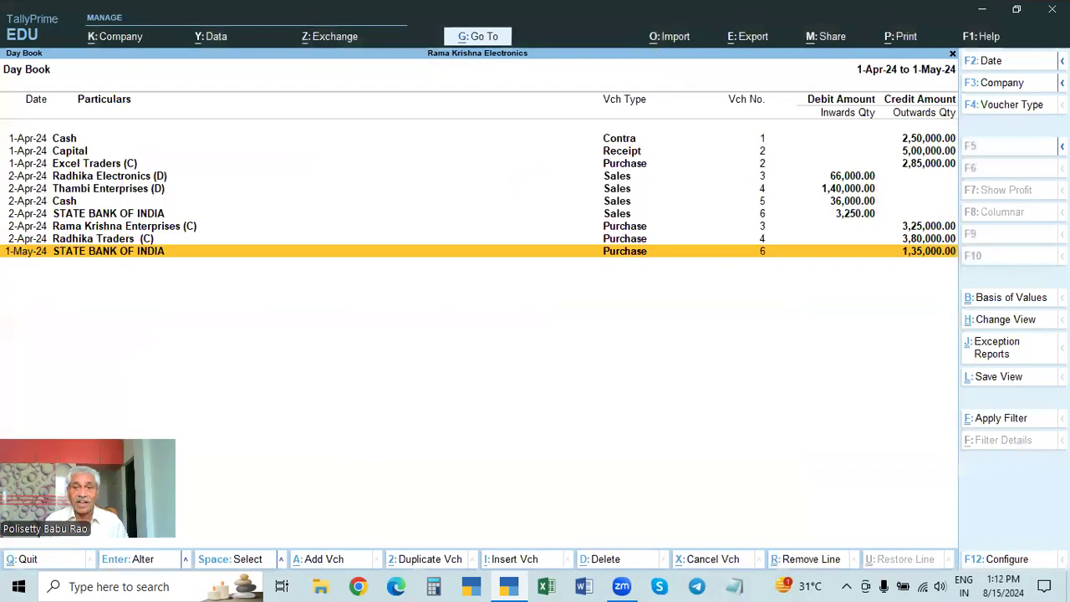
Step: Browse the Day Book, open the Radhika Traders (C) purchase of 2-Apr-24 and examine its receipt and order details
{"action": "key", "text": "Up"}
{"action": "key", "text": "Up"}
{"action": "key", "text": "Up"}
{"action": "key", "text": "Up"}
{"action": "key", "text": "Up"}
{"action": "key", "text": "Up"}
{"action": "key", "text": "Up"}
{"action": "key", "text": "Up"}
{"action": "key", "text": "Down"}
{"action": "key", "text": "Down"}
{"action": "key", "text": "Down"}
{"action": "key", "text": "Down"}
{"action": "key", "text": "Down"}
{"action": "key", "text": "Down"}
{"action": "key", "text": "Down"}
{"action": "key", "text": "Down"}
{"action": "key", "text": "Up"}
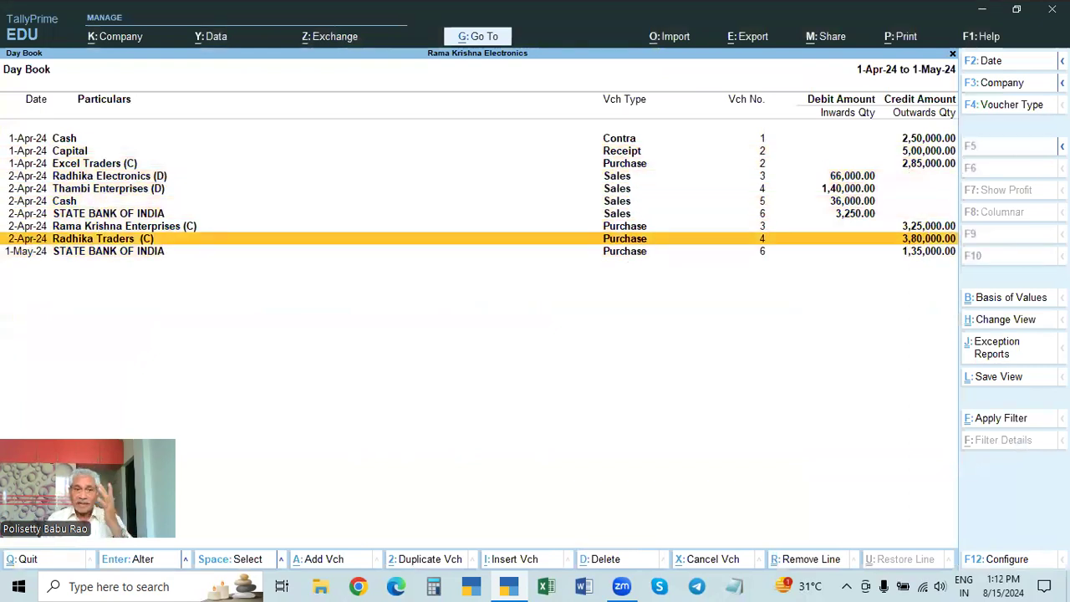
{"action": "key", "text": "Return"}
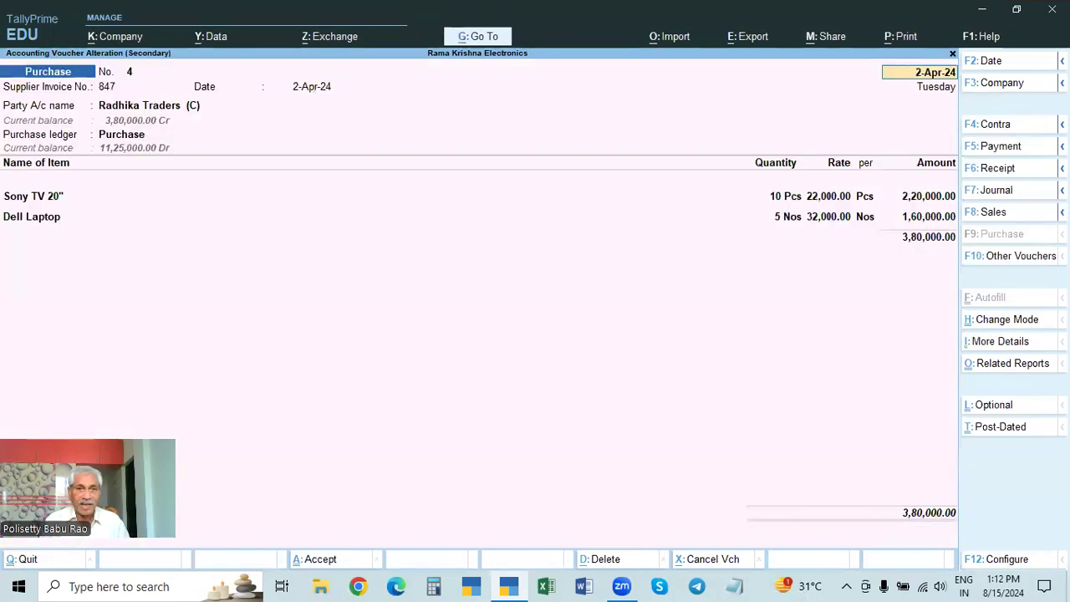
{"action": "key", "text": "Return"}
{"action": "key", "text": "Return"}
{"action": "key", "text": "Return"}
{"action": "key", "text": "Return"}
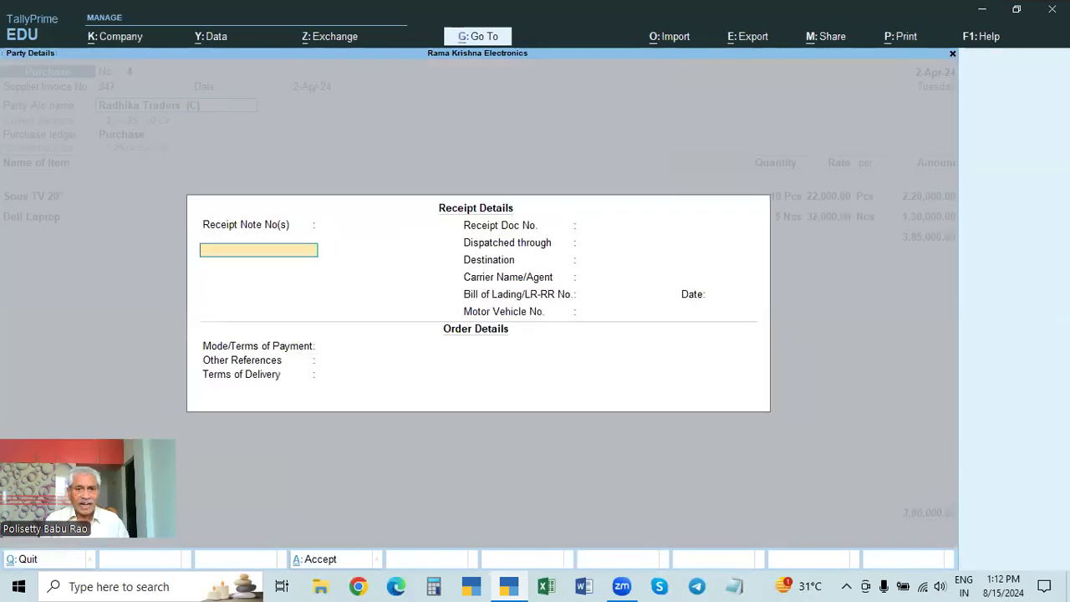
Step: Check the supplier details of the Radhika Traders (C) purchase and return to the Day Book without saving
{"action": "key", "text": "ctrl+a"}
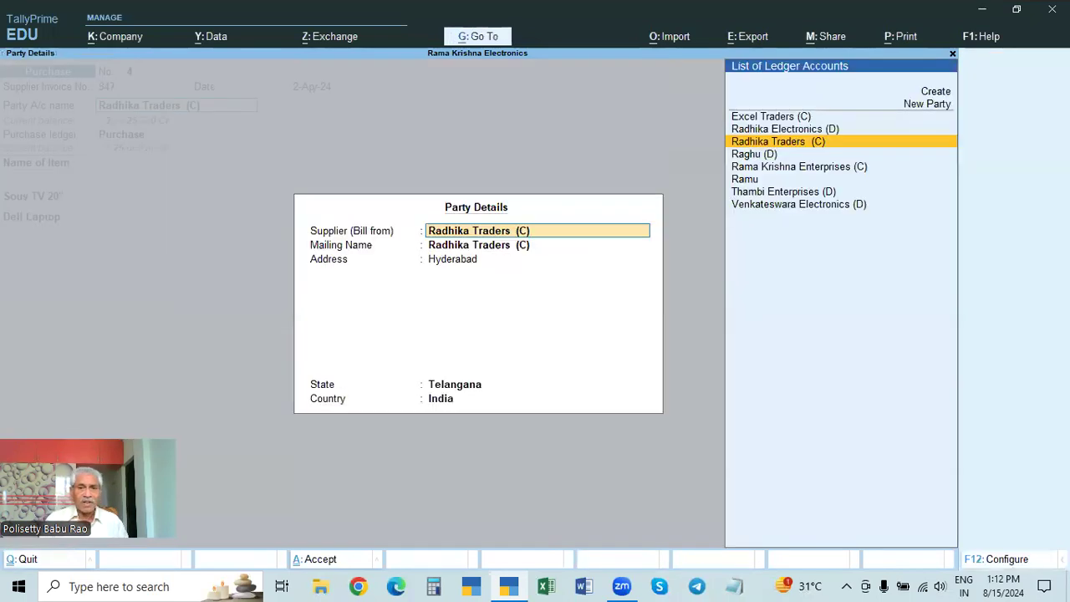
{"action": "key", "text": "Escape"}
{"action": "key", "text": "Escape"}
{"action": "key", "text": "Escape"}
{"action": "key", "text": "Escape"}
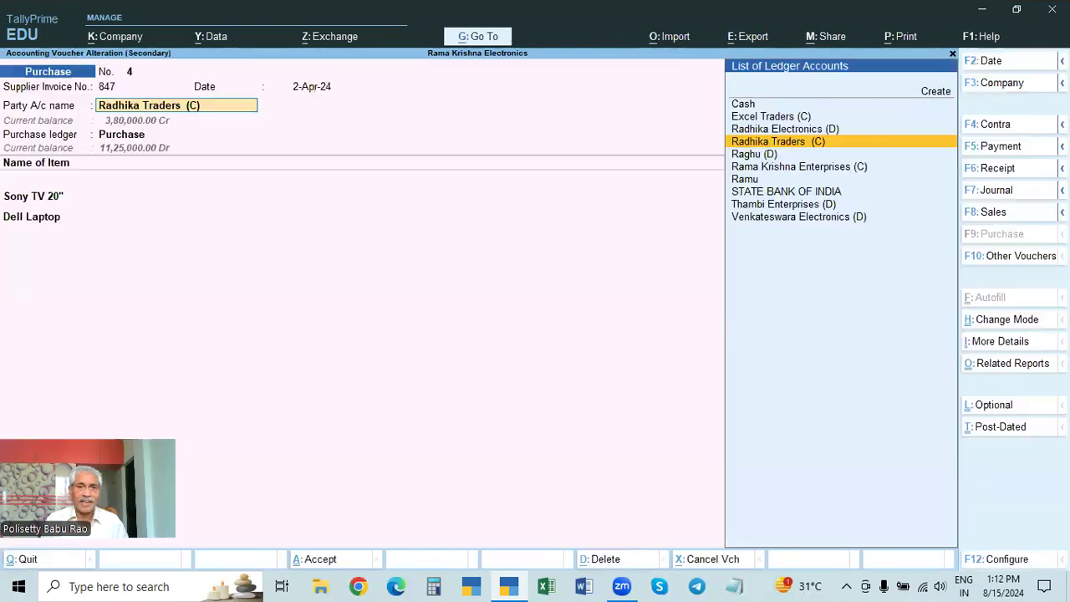
{"action": "key", "text": "y"}
Step: Open the 1-May-24 STATE BANK OF INDIA purchase, check its order and supplier details, and accept the voucher
{"action": "key", "text": "Down"}
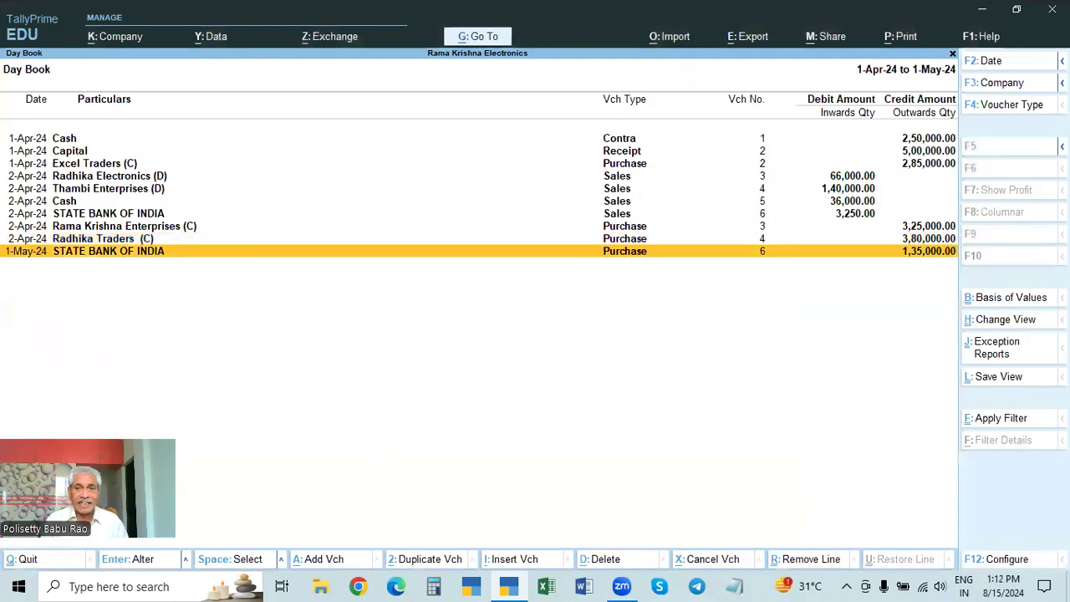
{"action": "key", "text": "Return"}
{"action": "key", "text": "Return"}
{"action": "key", "text": "Return"}
{"action": "key", "text": "Return"}
{"action": "key", "text": "Return"}
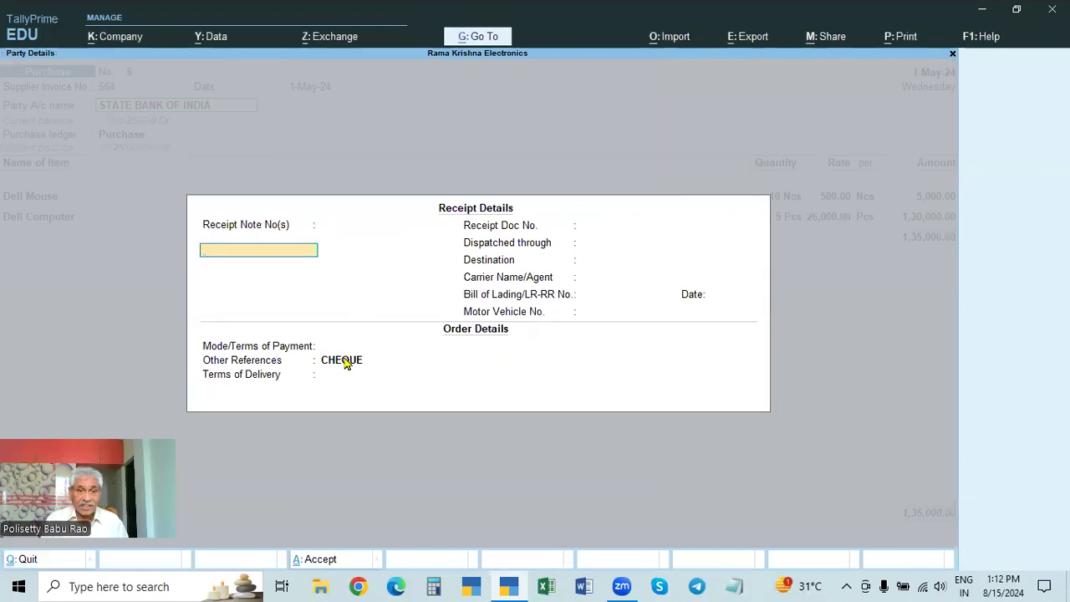
{"action": "key", "text": "ctrl+a"}
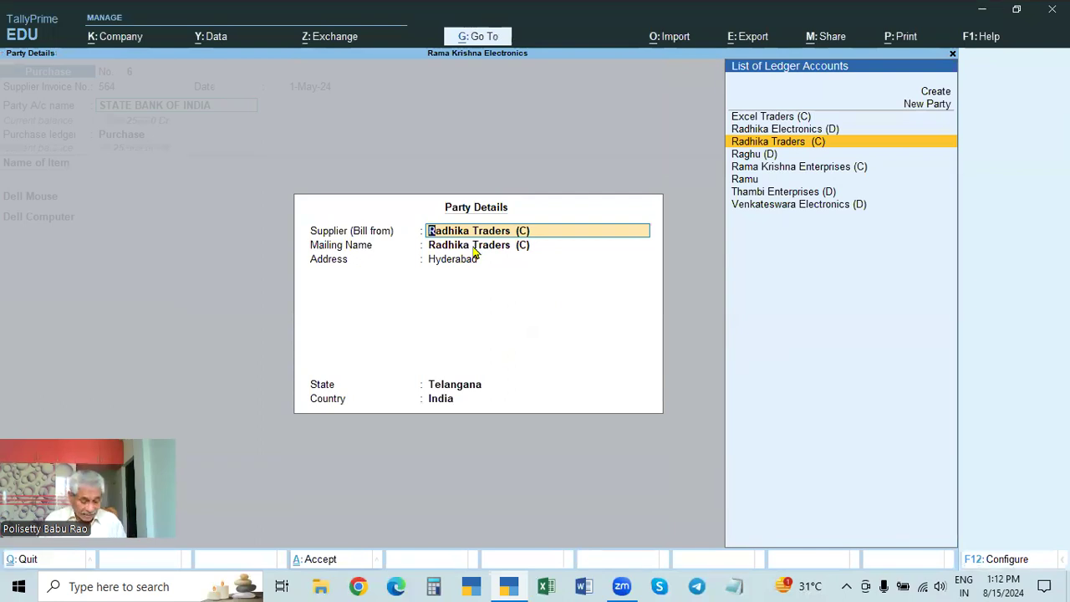
{"action": "key", "text": "ctrl+a"}
{"action": "key", "text": "Return"}
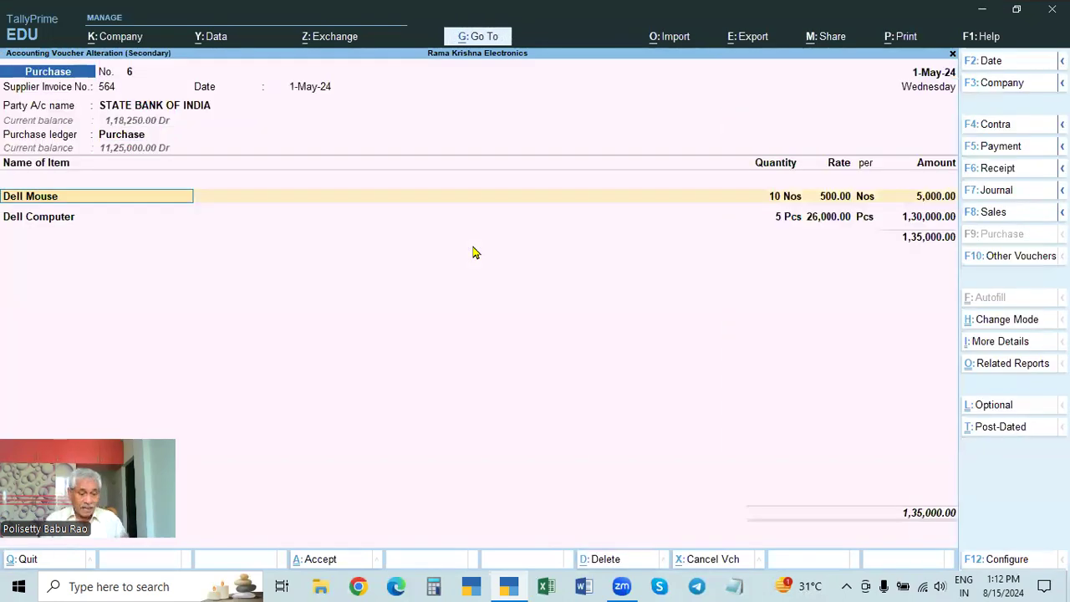
{"action": "key", "text": "ctrl+a"}
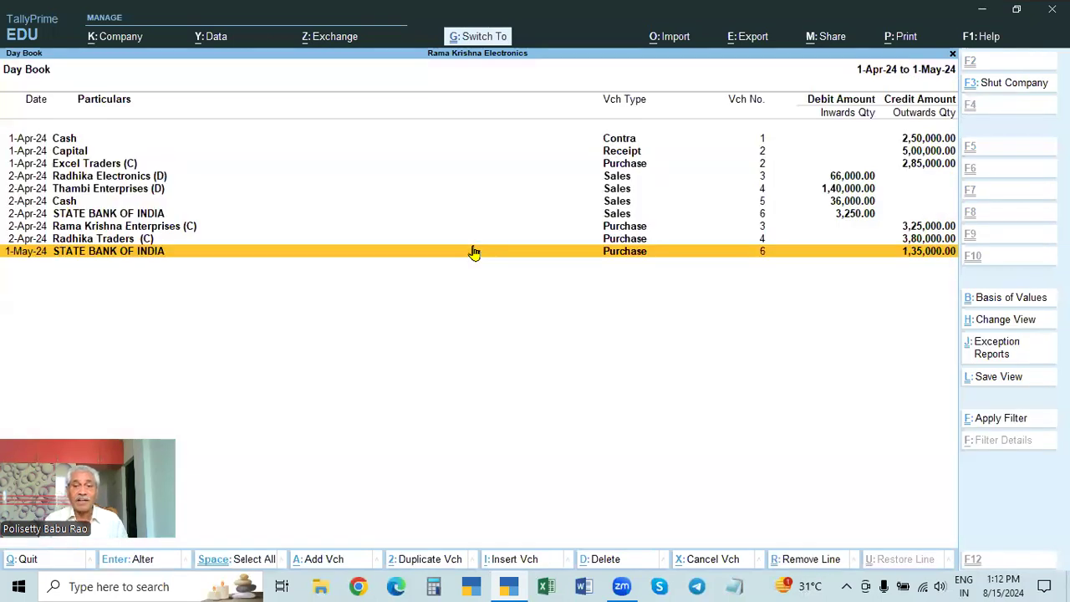
Step: Preview the STATE BANK OF INDIA purchase invoice, check its supplier and Other References, and return to the Day Book
{"action": "key", "text": "Return"}
{"action": "key", "text": "ctrl+p"}
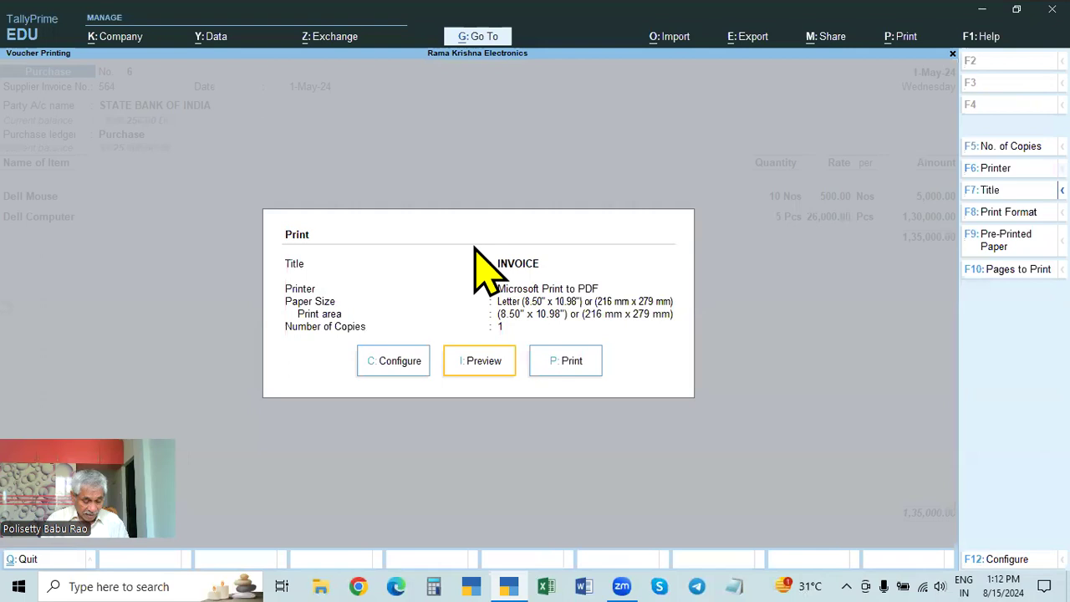
{"action": "key", "text": "Return"}
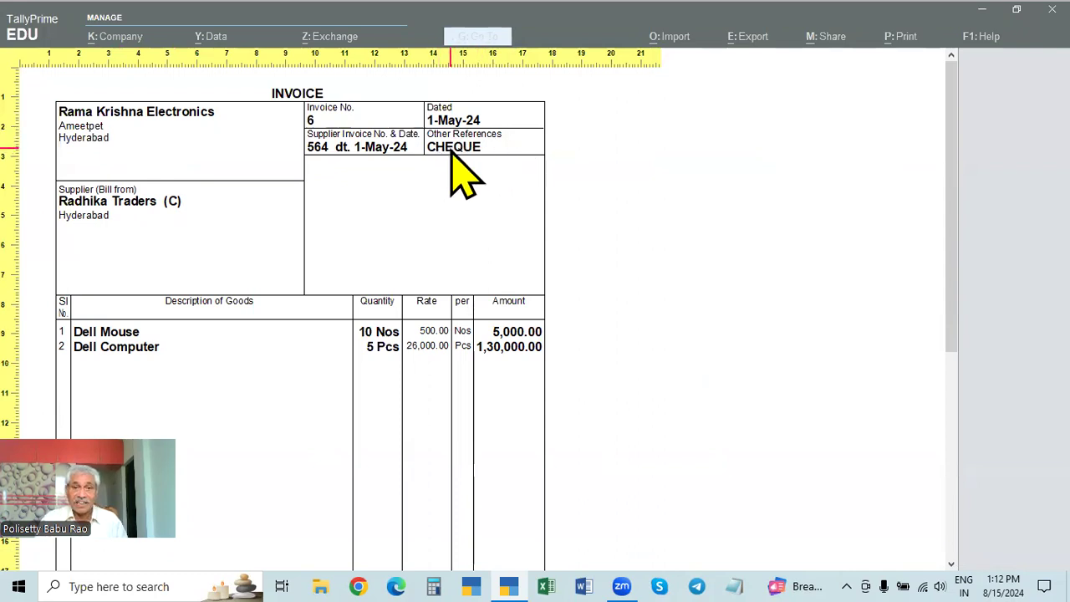
{"action": "key", "text": "Escape"}
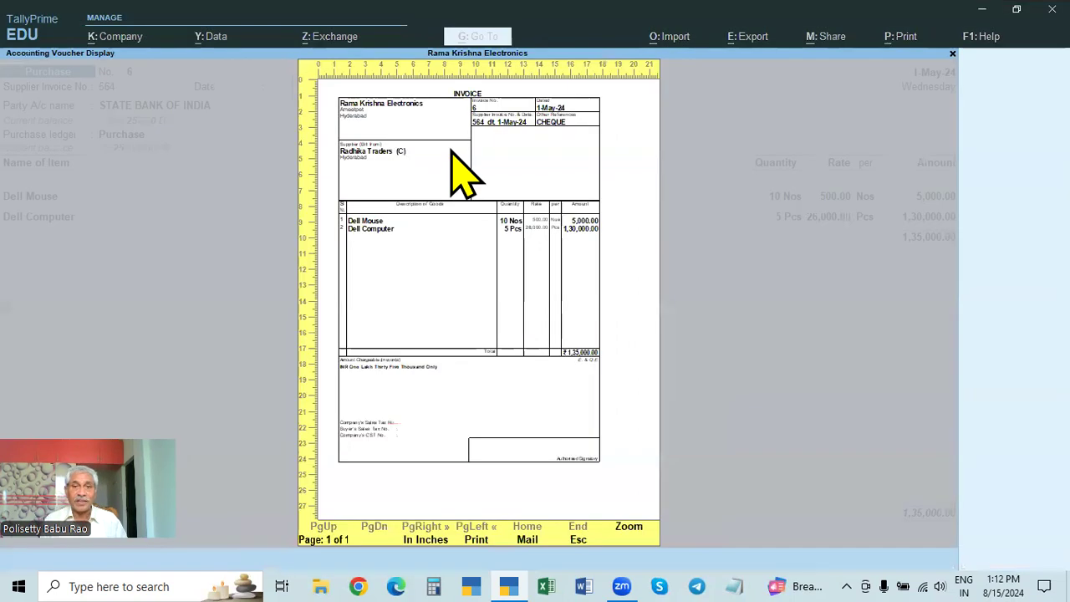
{"action": "key", "text": "Escape"}
{"action": "key", "text": "y"}
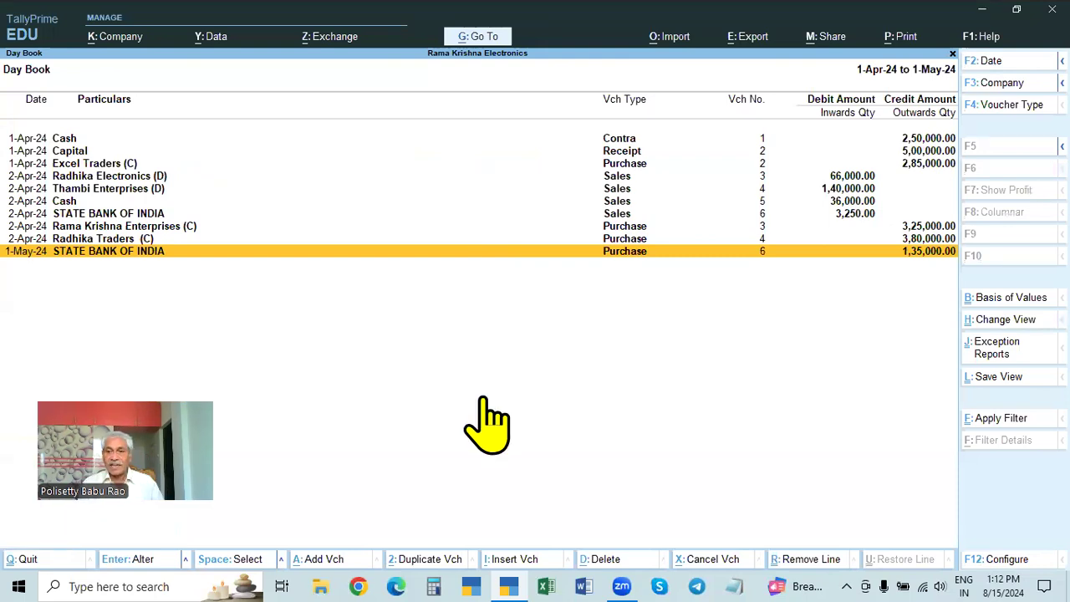
Step: Start a new voucher from the Gateway of Tally and show the inactive types in the list of voucher types
{"action": "key", "text": "Escape"}
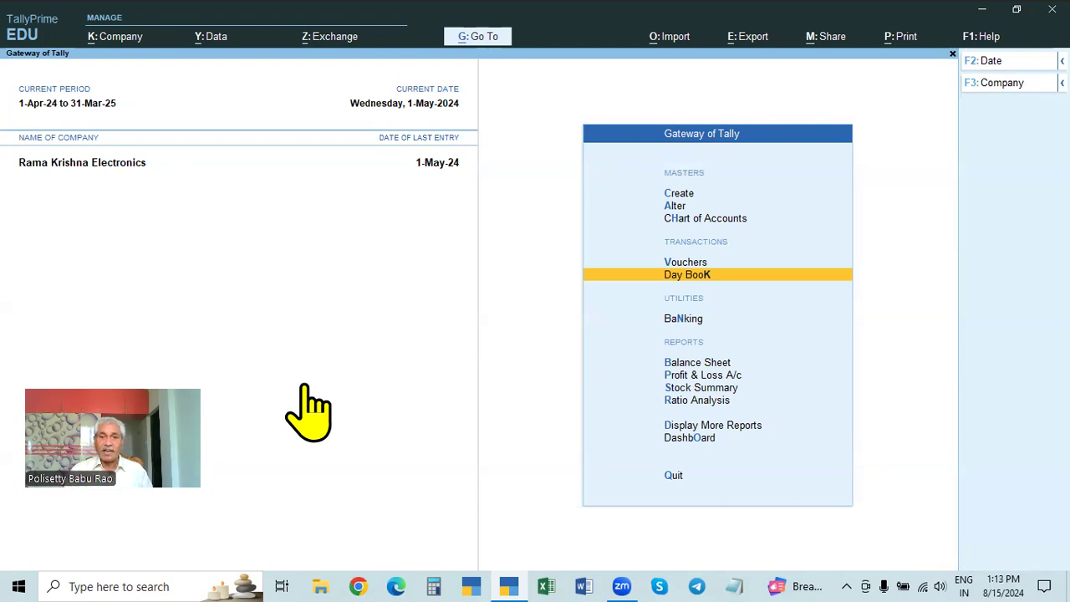
{"action": "key", "text": "Up"}
{"action": "key", "text": "Return"}
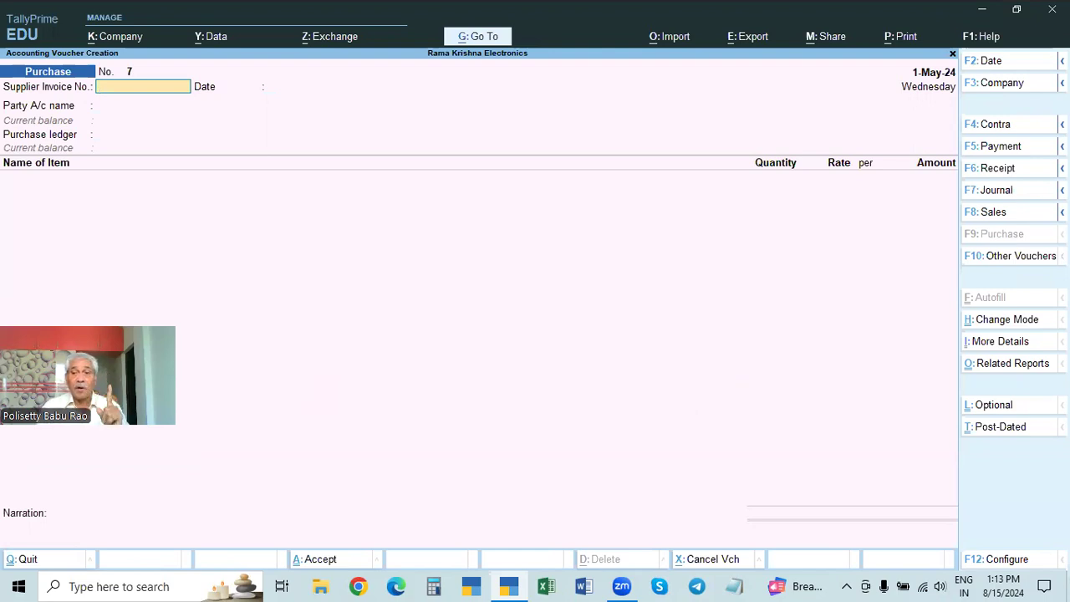
{"action": "left_click", "coordinate": [1018, 257]}
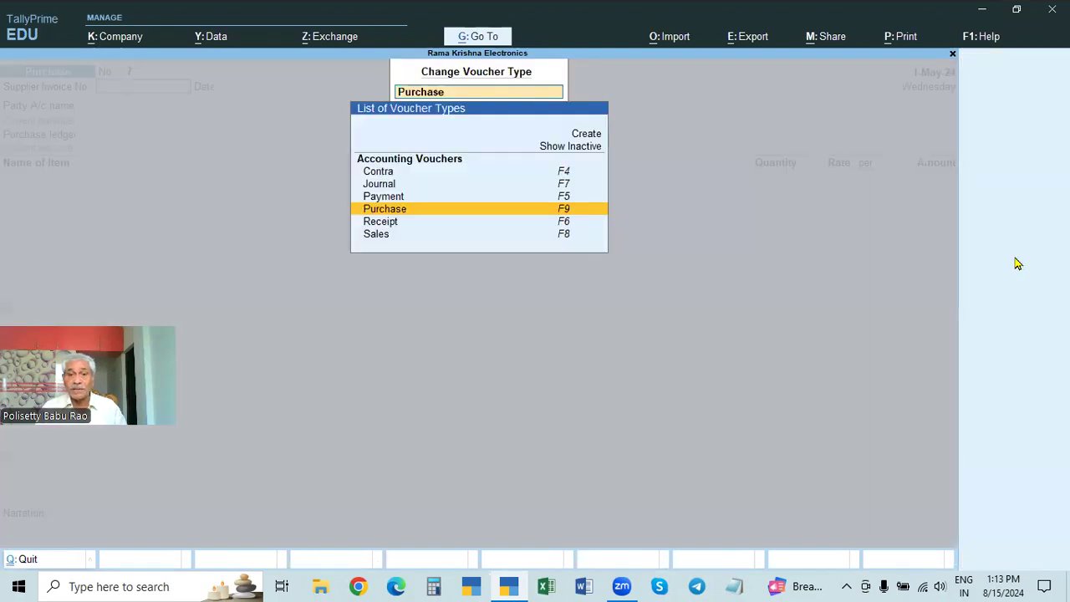
{"action": "key", "text": "Up"}
{"action": "key", "text": "Up"}
{"action": "key", "text": "Up"}
{"action": "key", "text": "Down"}
{"action": "key", "text": "Down"}
{"action": "key", "text": "Down"}
{"action": "key", "text": "Down"}
{"action": "key", "text": "Down"}
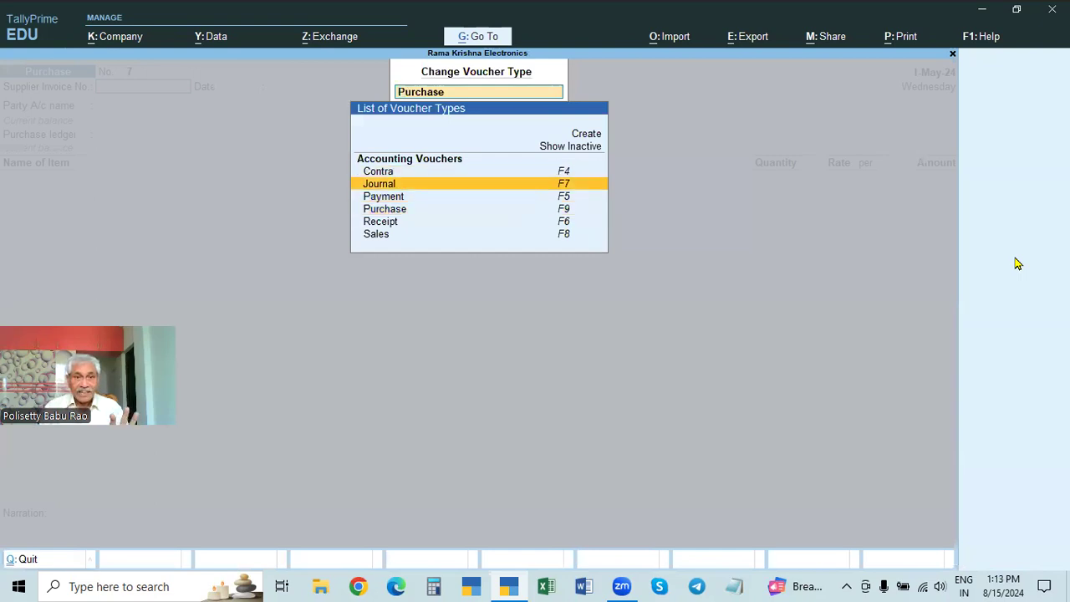
{"action": "key", "text": "Up"}
{"action": "key", "text": "Up"}
{"action": "key", "text": "Up"}
{"action": "key", "text": "Up"}
{"action": "key", "text": "Up"}
{"action": "key", "text": "Up"}
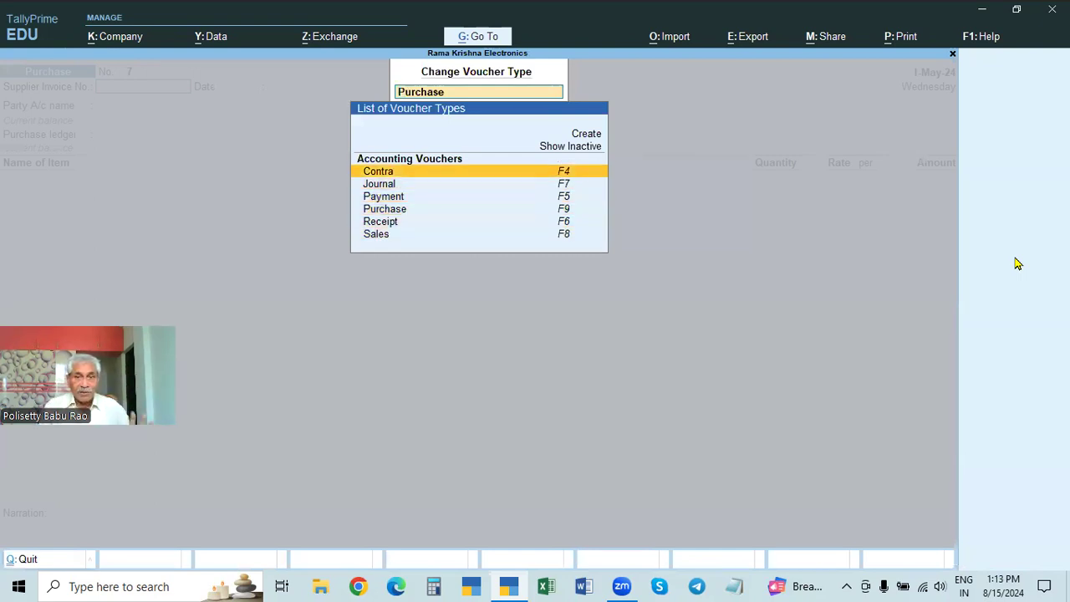
{"action": "key", "text": "Return"}
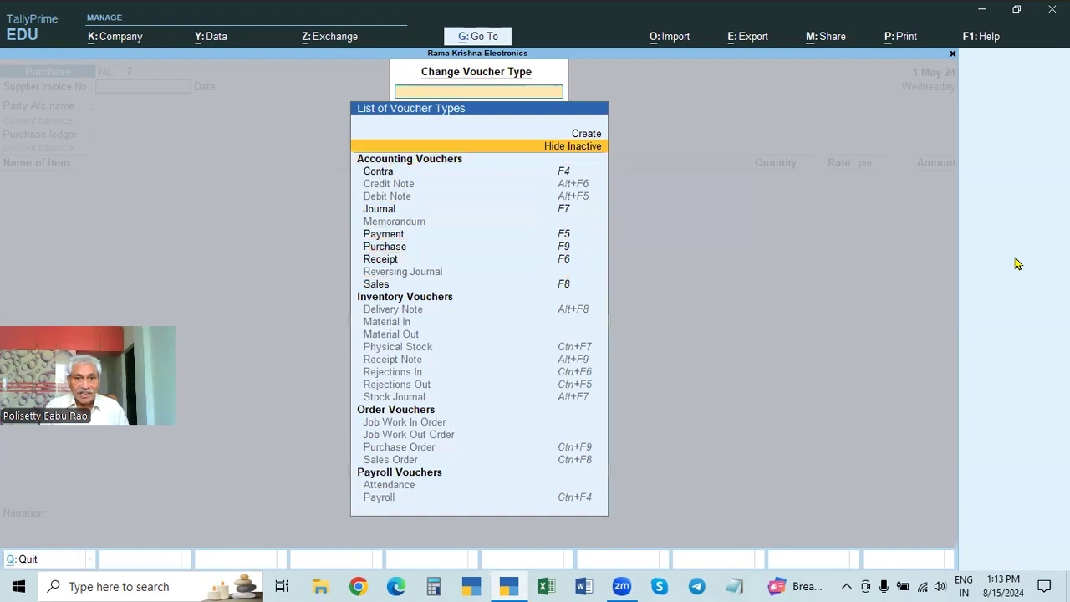
Step: Choose Debit Note as the voucher type and activate it for the company
{"action": "key", "text": "Down"}
{"action": "key", "text": "Down"}
{"action": "key", "text": "Down"}
{"action": "key", "text": "Return"}
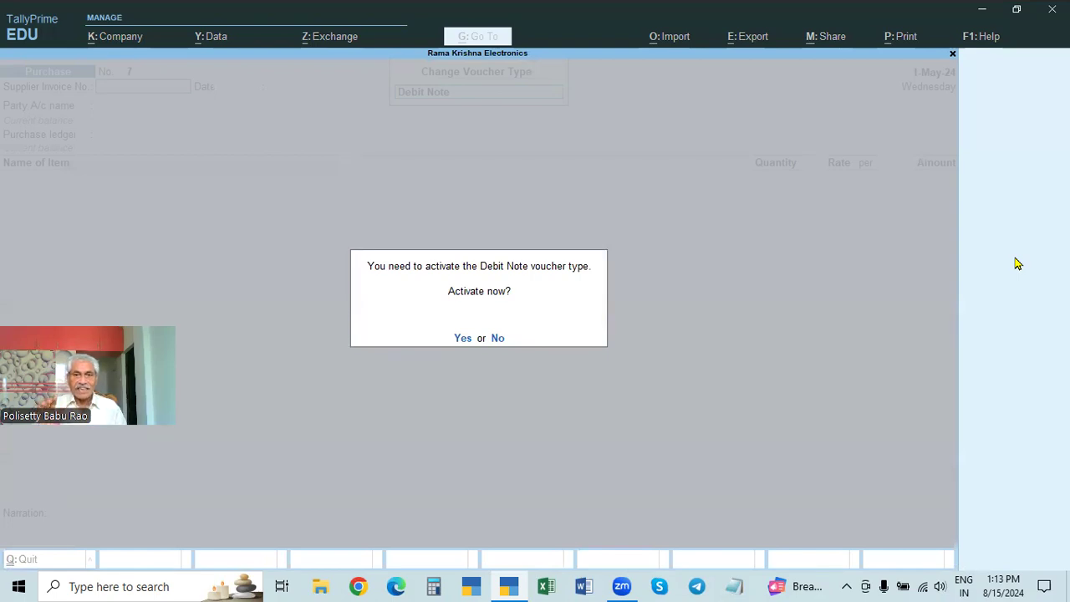
{"action": "key", "text": "y"}
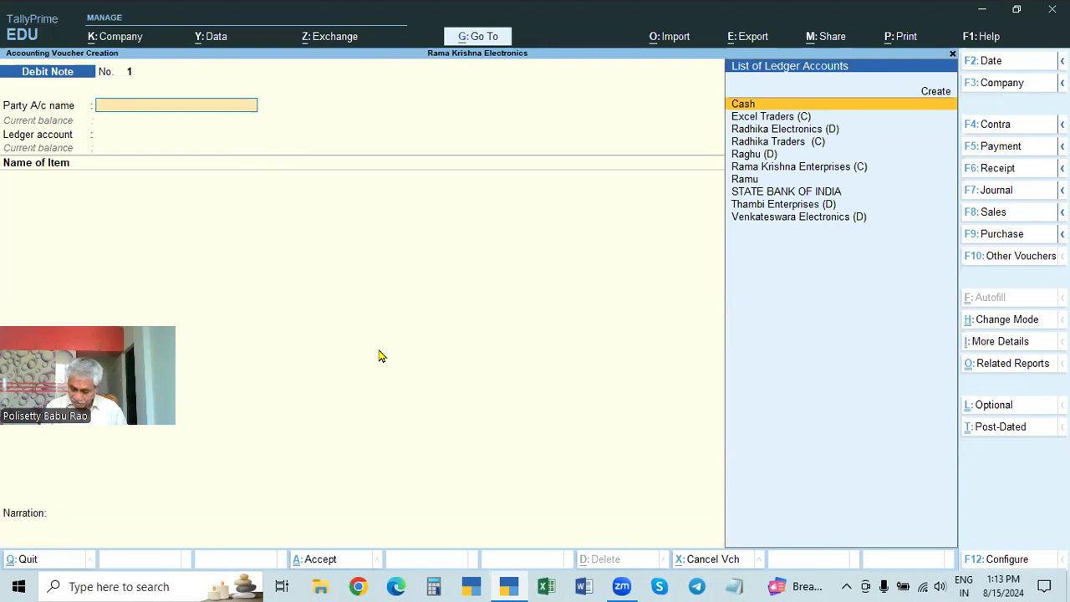
Step: Set the debit note's voucher date and effective date to 2-4-2024
{"action": "key", "text": "F2"}
{"action": "type", "text": "2."}
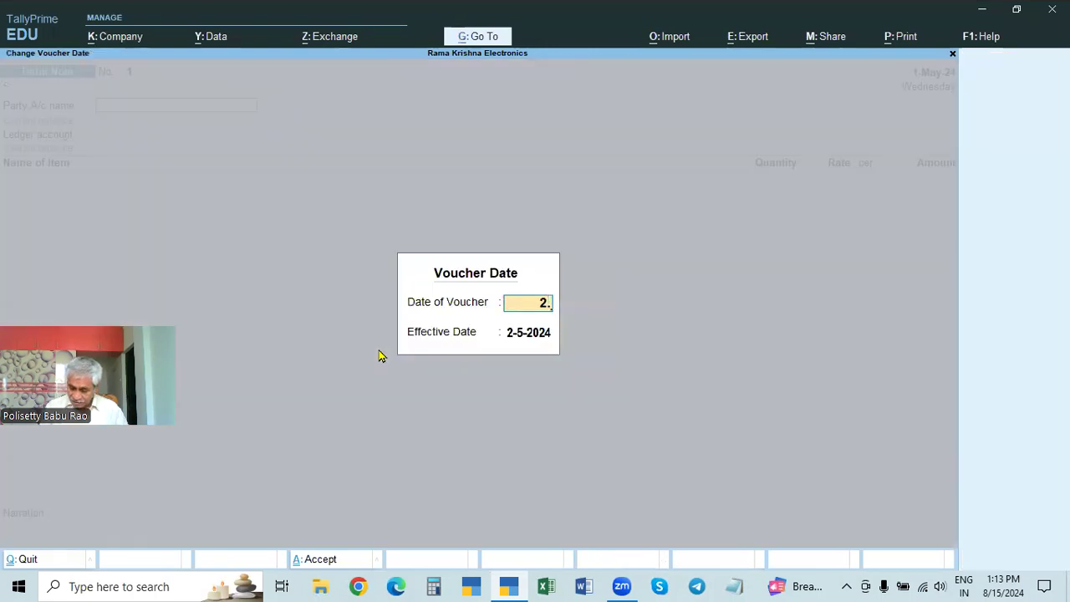
{"action": "type", "text": "4"}
{"action": "key", "text": "Return"}
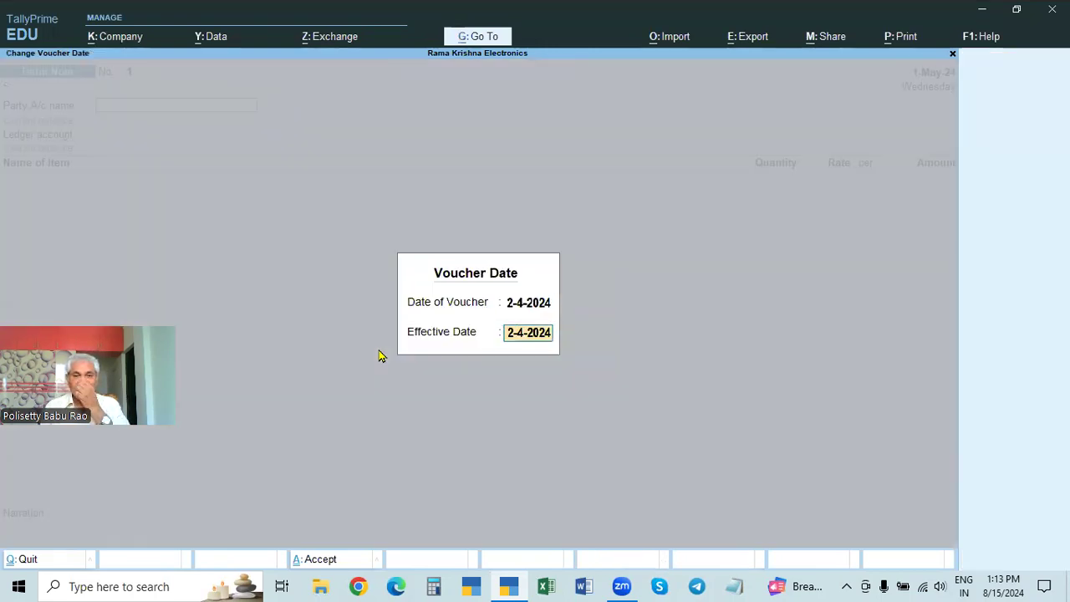
{"action": "key", "text": "Return"}
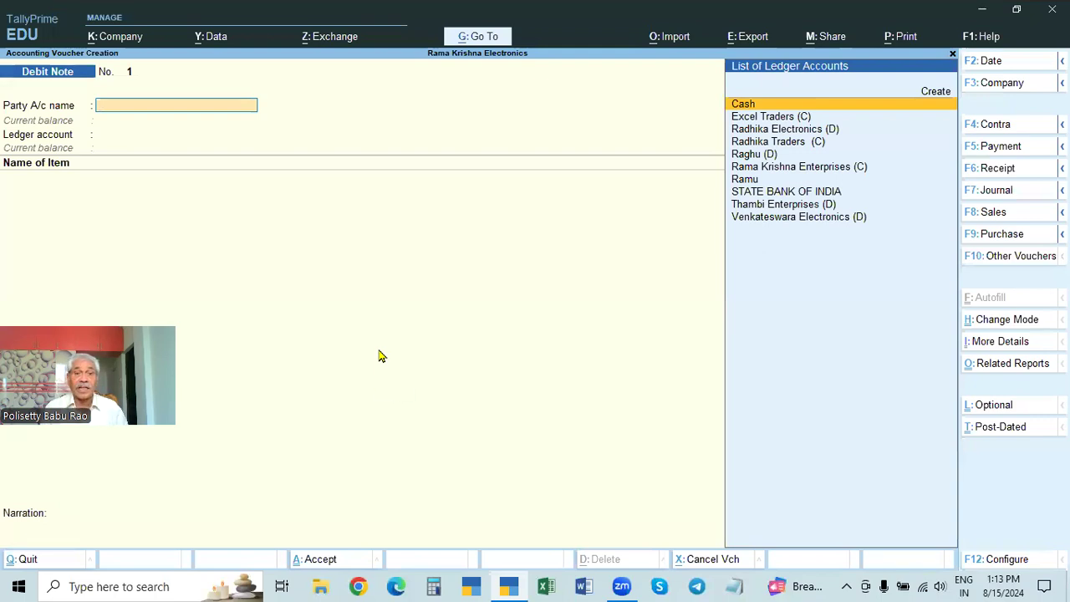
Step: Quit the blank debit note and open the Day Book for the period 1-Apr-24 to 1-May-24
{"action": "key", "text": "Escape"}
{"action": "key", "text": "y"}
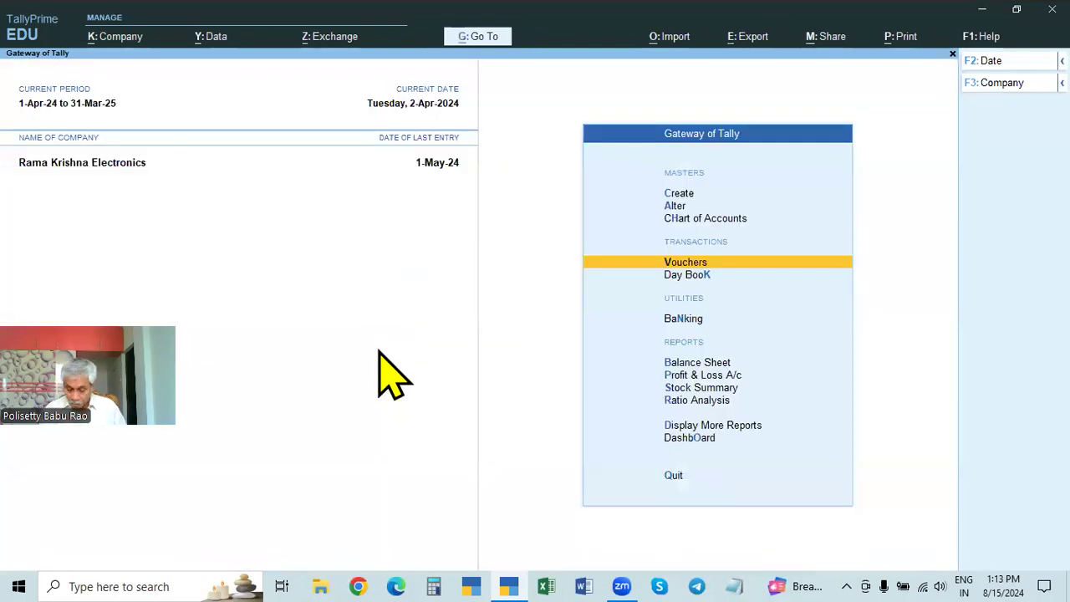
{"action": "key", "text": "Down"}
{"action": "key", "text": "Return"}
{"action": "key", "text": "F2"}
{"action": "key", "text": "BackSpace"}
{"action": "key", "text": "Return"}
Step: Look through the sales and purchase vouchers in the Day Book for a transaction to return goods against
{"action": "key", "text": "Down"}
{"action": "key", "text": "Down"}
{"action": "key", "text": "Down"}
{"action": "key", "text": "Down"}
{"action": "key", "text": "Down"}
{"action": "key", "text": "Down"}
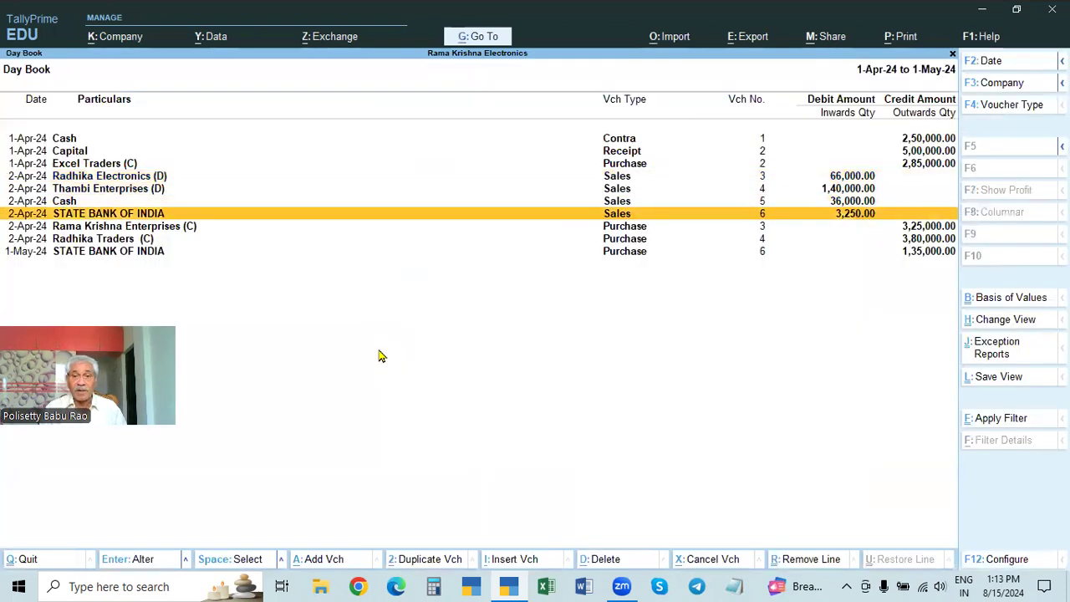
{"action": "key", "text": "Up"}
{"action": "key", "text": "Up"}
{"action": "key", "text": "Up"}
{"action": "key", "text": "Down"}
{"action": "key", "text": "Down"}
{"action": "key", "text": "Down"}
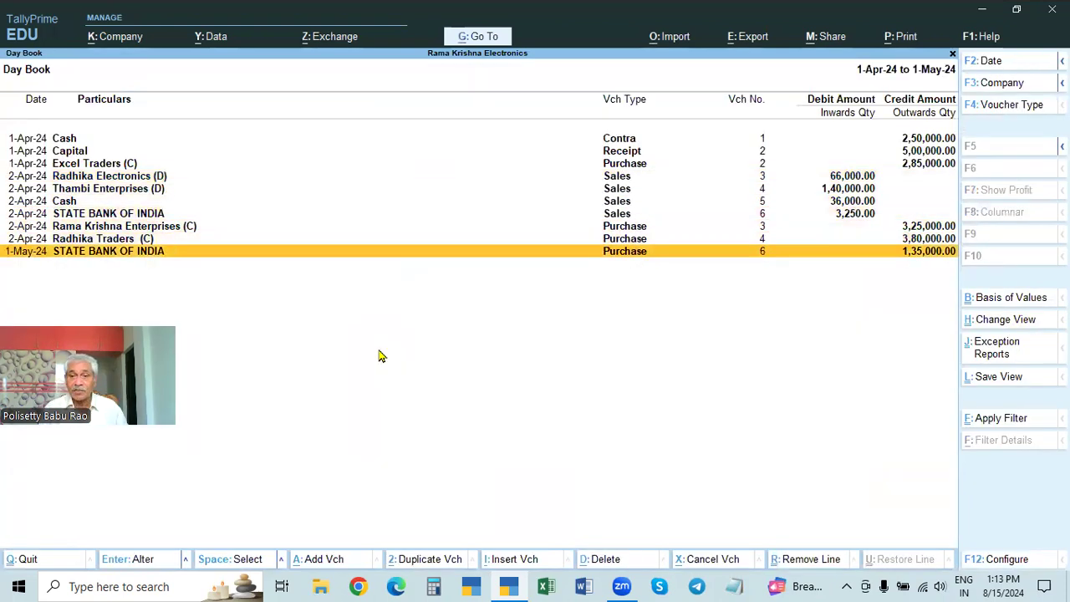
{"action": "key", "text": "Up"}
{"action": "key", "text": "Up"}
{"action": "key", "text": "Up"}
{"action": "key", "text": "Up"}
{"action": "key", "text": "Down"}
{"action": "key", "text": "Down"}
{"action": "key", "text": "Down"}
{"action": "key", "text": "Down"}
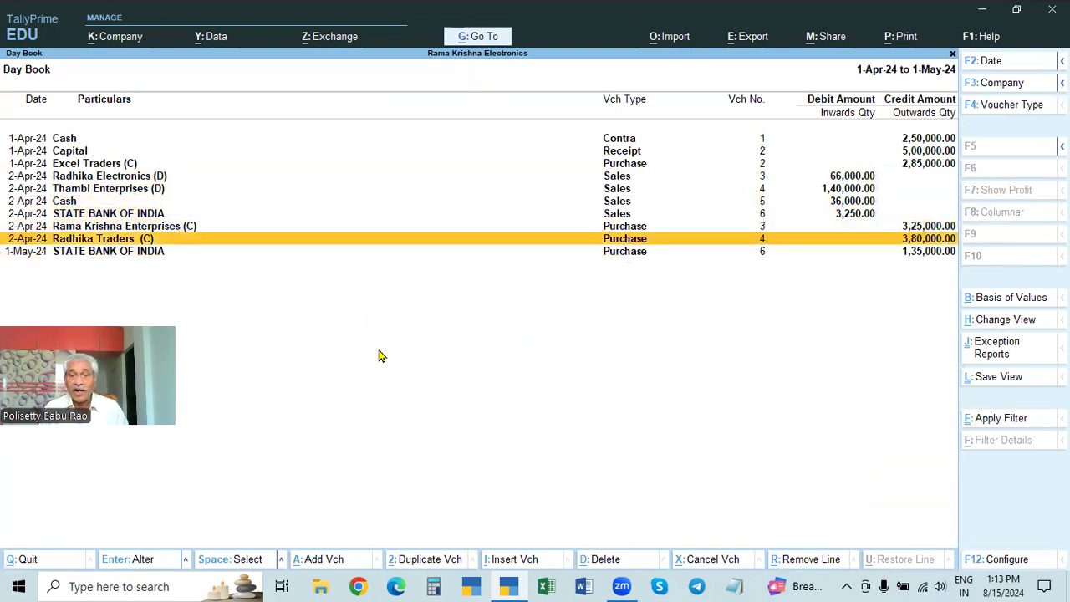
Step: Open the Rama Krishna Enterprises (C) purchase of 2-Apr-24, examine its items, and return to the Day Book
{"action": "key", "text": "Up"}
{"action": "key", "text": "Up"}
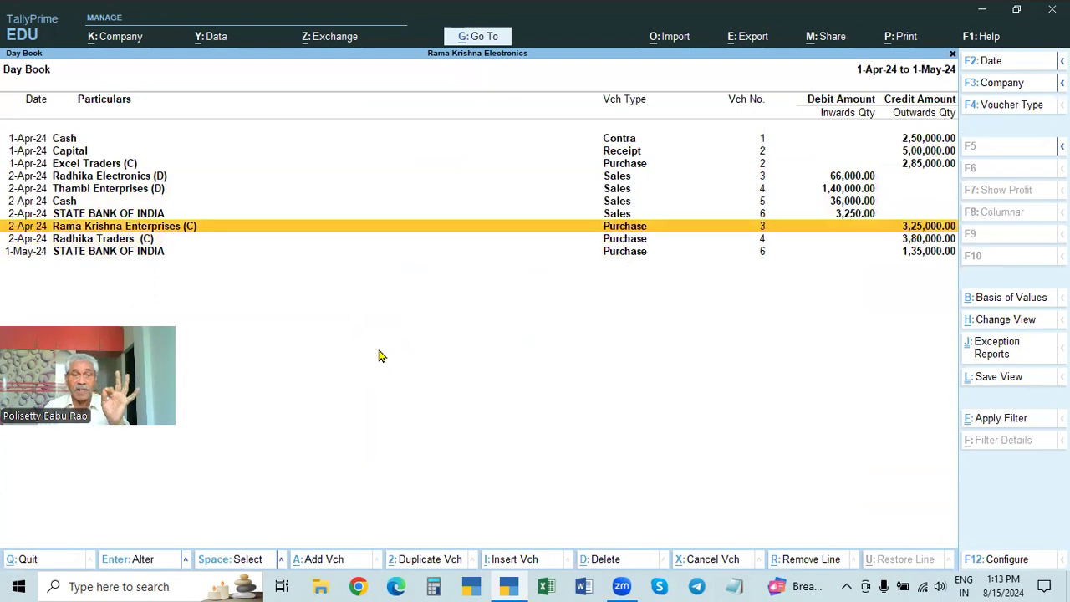
{"action": "key", "text": "Return"}
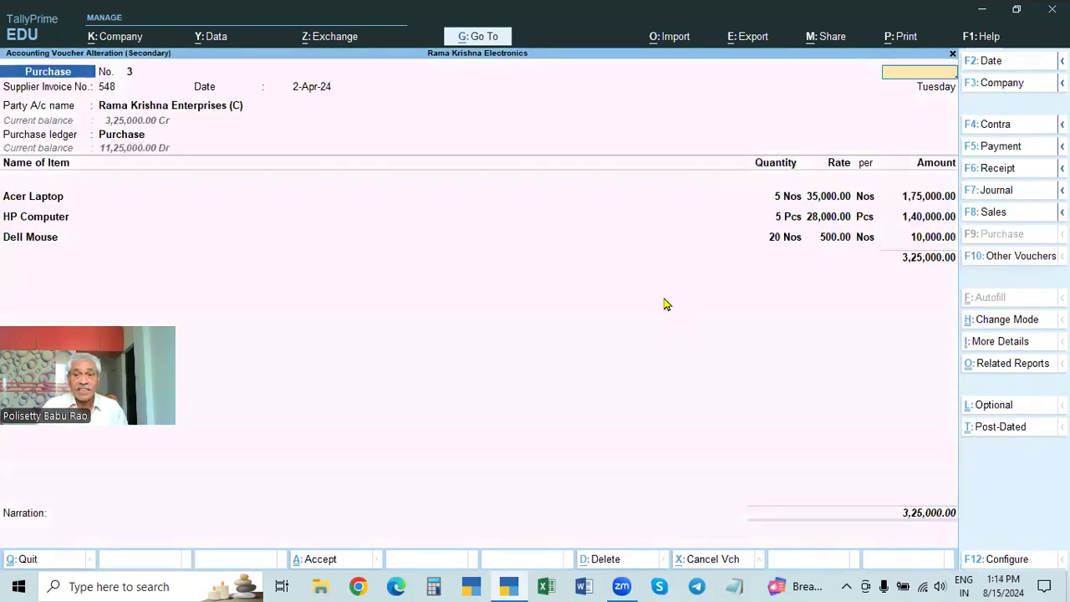
{"action": "key", "text": "Escape"}
Step: Open the Radhika Electronics (D) sales voucher of 2-Apr-24, examine its items, and return to the Day Book
{"action": "left_click", "coordinate": [773, 178]}
{"action": "left_click", "coordinate": [772, 178]}
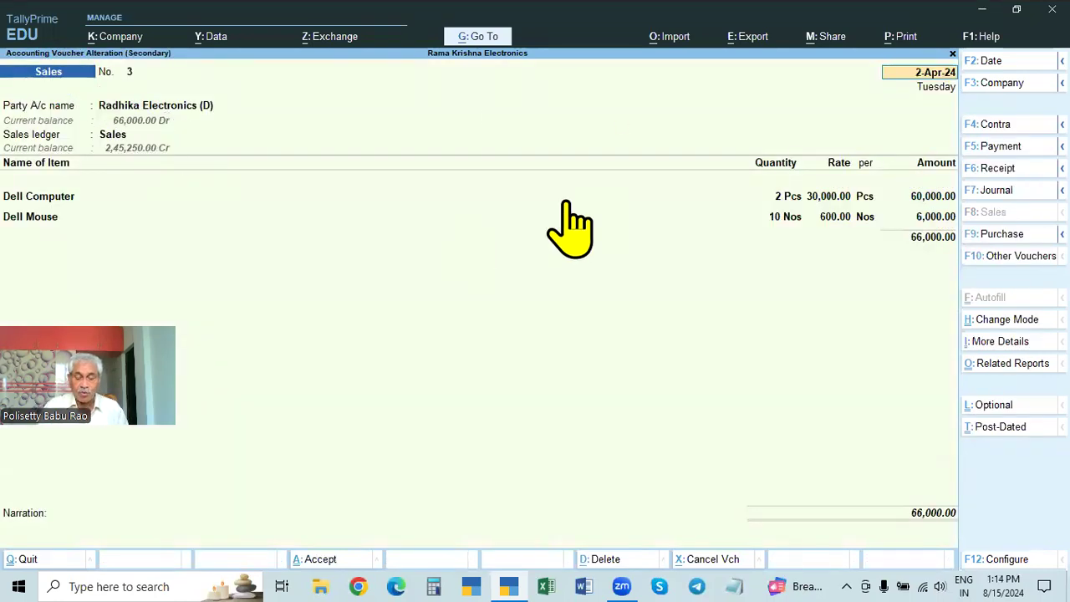
{"action": "key", "text": "Escape"}
Step: Reopen the Rama Krishna Enterprises (C) purchase and check the quantity and rate of each item
{"action": "key", "text": "Down"}
{"action": "key", "text": "Down"}
{"action": "key", "text": "Down"}
{"action": "key", "text": "Down"}
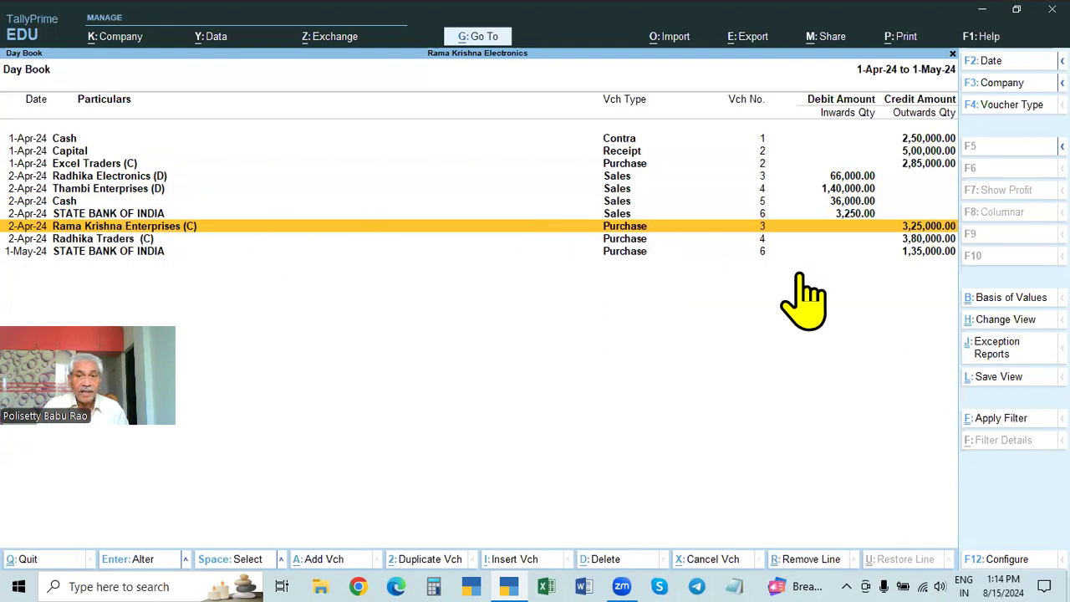
{"action": "key", "text": "Return"}
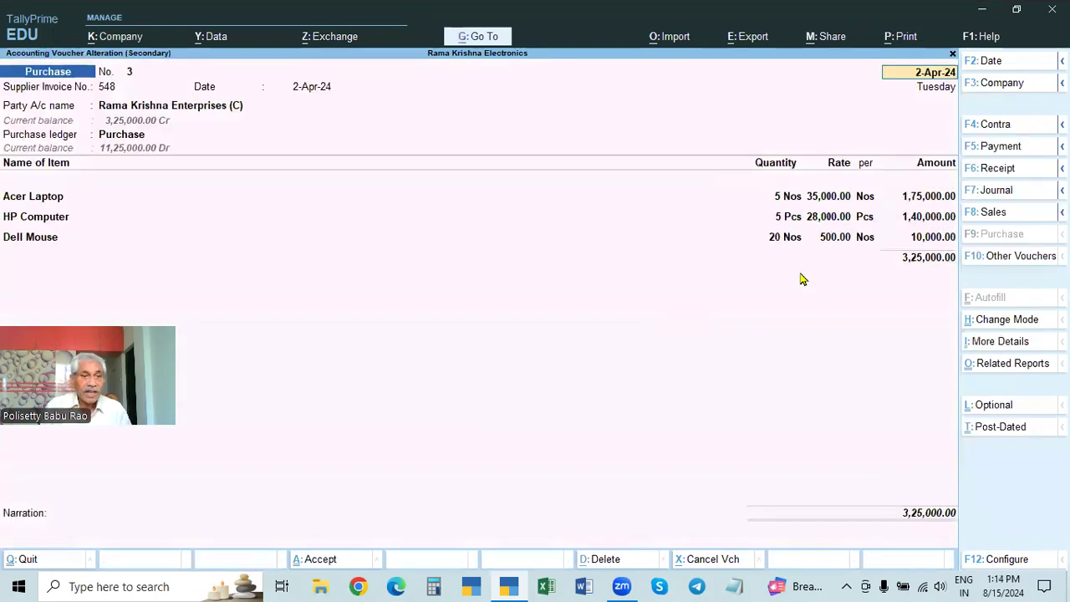
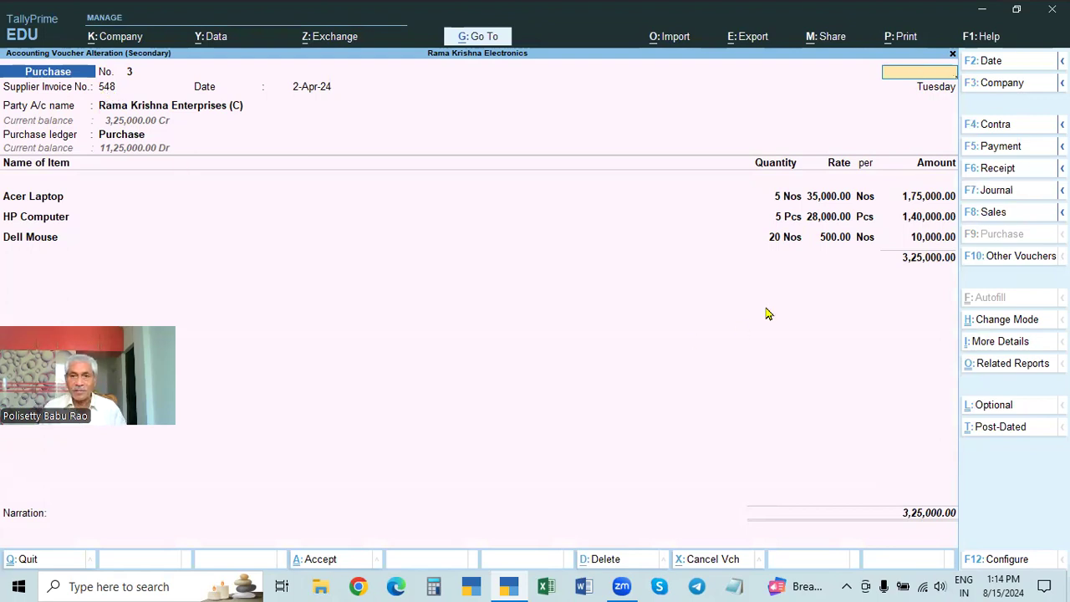
Step: Leave the purchase voucher and Day Book, and start a Debit Note voucher dated 2-4
{"action": "key", "text": "Escape"}
{"action": "key", "text": "Escape"}
{"action": "key", "text": "Up"}
{"action": "key", "text": "Return"}
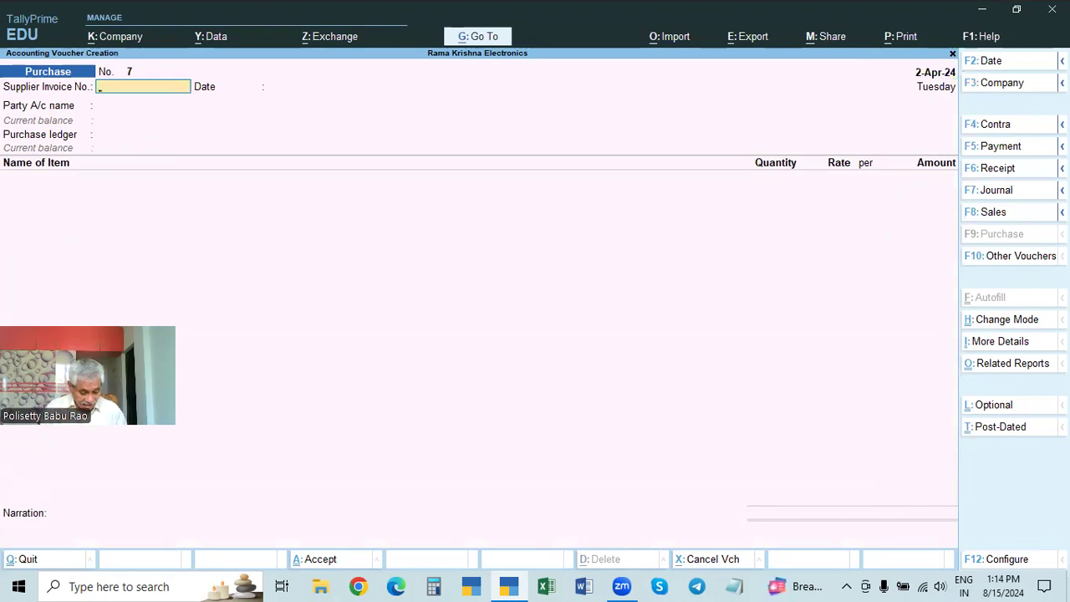
{"action": "key", "text": "alt"}
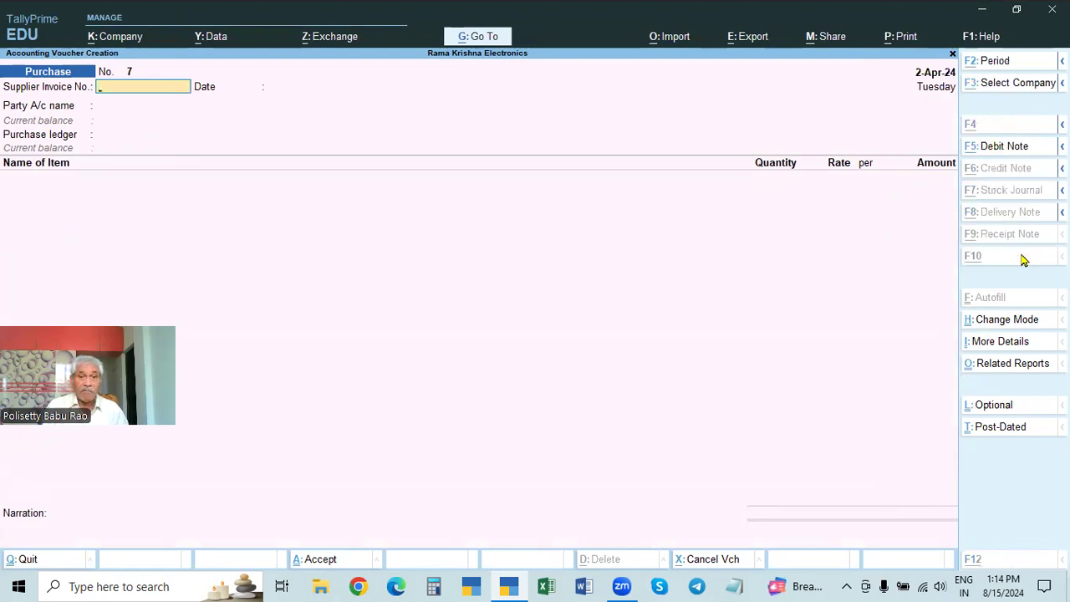
{"action": "key", "text": "alt+F5"}
{"action": "key", "text": "F2"}
{"action": "type", "text": "2-4"}
{"action": "key", "text": "Return"}
{"action": "key", "text": "Return"}
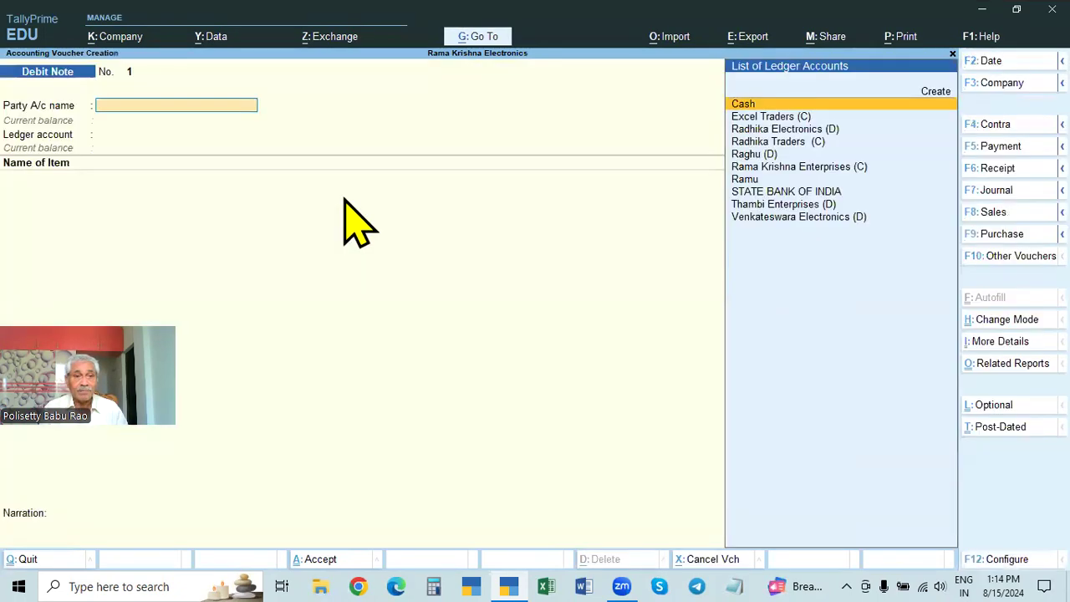
{"action": "key", "text": "Down"}
{"action": "key", "text": "Down"}
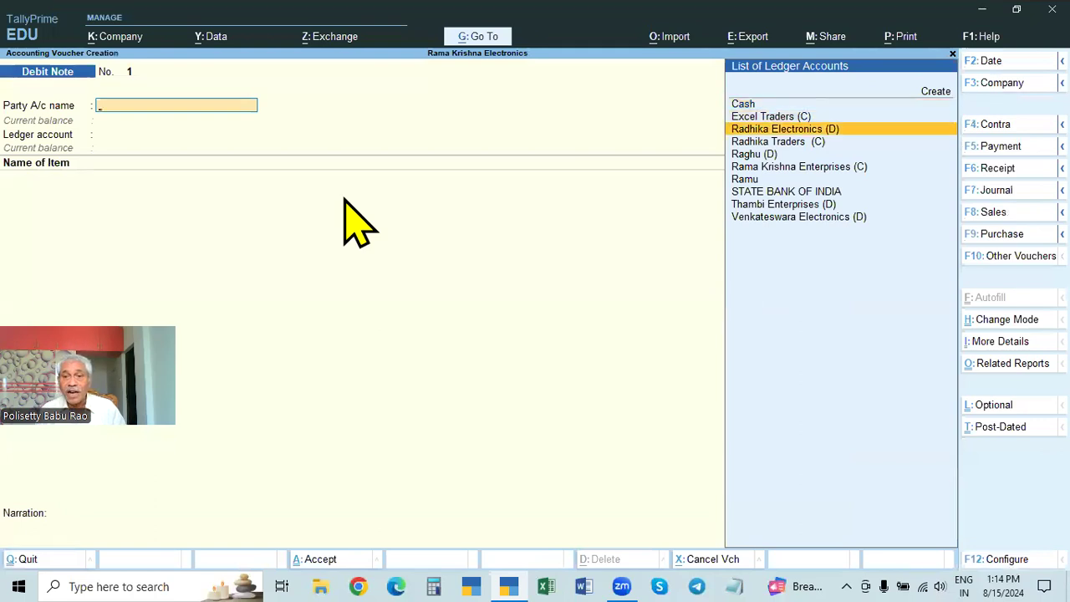
{"action": "key", "text": "Down"}
{"action": "key", "text": "Down"}
{"action": "key", "text": "Down"}
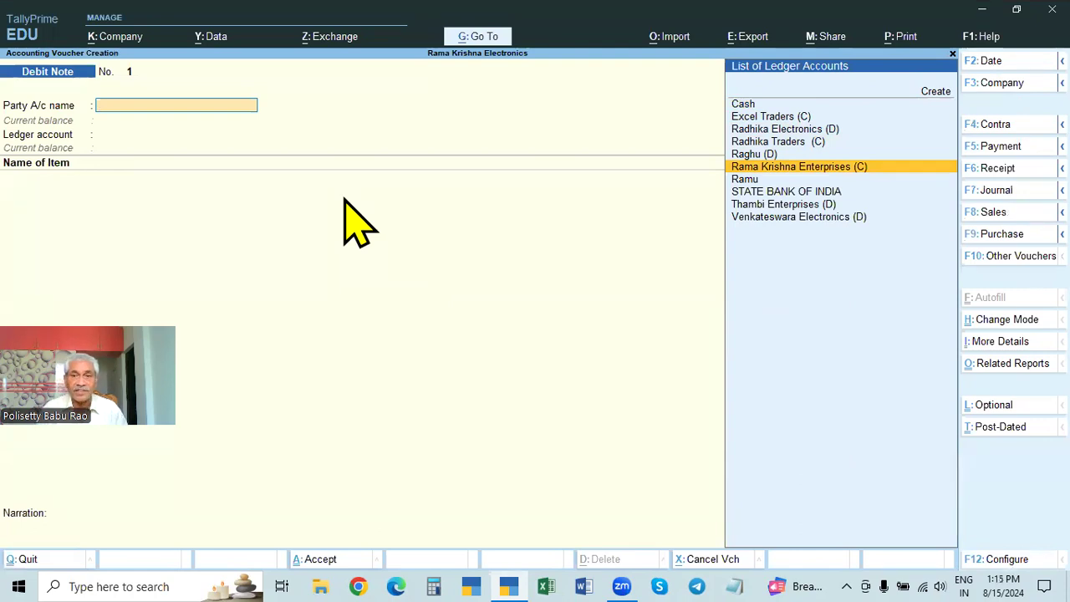
{"action": "key", "text": "Escape"}
Step: Open the Day Book and locate the Rama Krishna Enterprises (C) purchase of 2-Apr-24
{"action": "key", "text": "Return"}
{"action": "key", "text": "Down"}
{"action": "key", "text": "Down"}
{"action": "key", "text": "Down"}
{"action": "key", "text": "Down"}
{"action": "key", "text": "Down"}
{"action": "key", "text": "Up"}
{"action": "key", "text": "Return"}
{"action": "key", "text": "Down"}
{"action": "key", "text": "Down"}
{"action": "key", "text": "Down"}
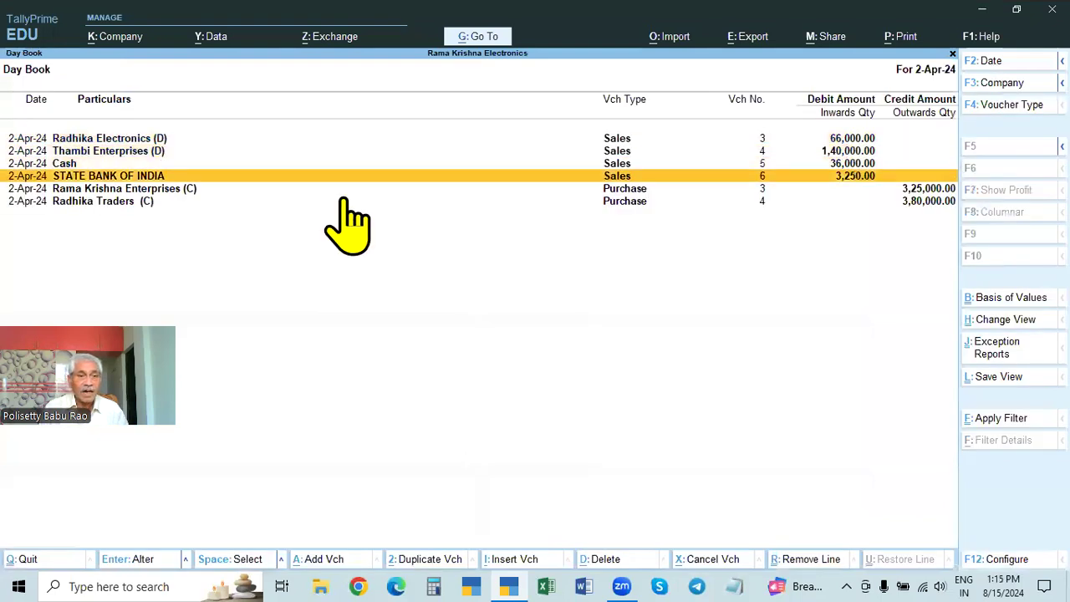
{"action": "key", "text": "Down"}
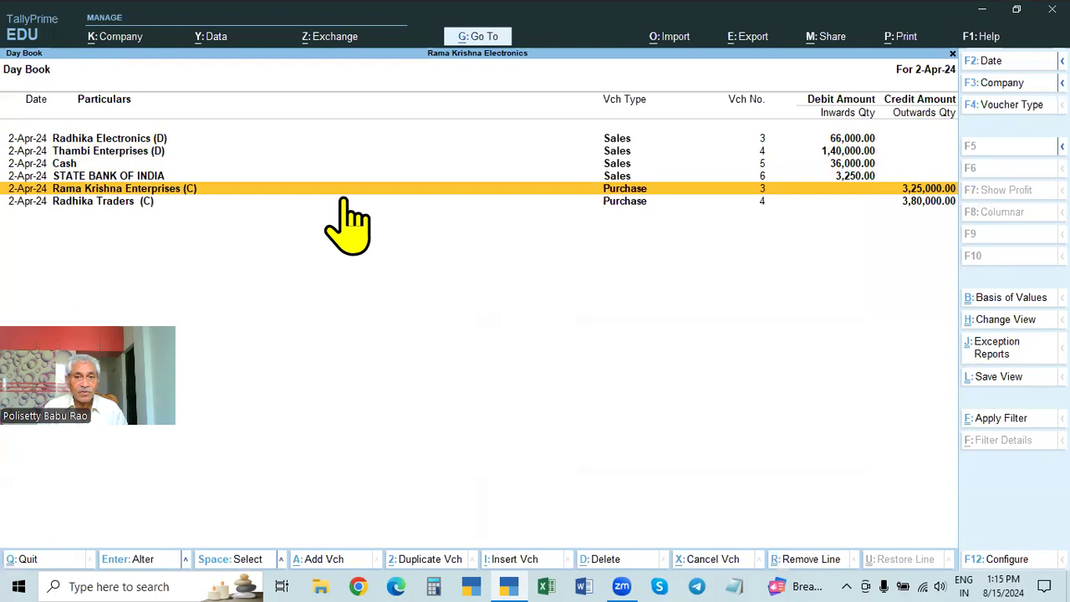
Step: Return to the Debit Note voucher and choose Rama Krishna Enterprises (C) as the party account
{"action": "key", "text": "Escape"}
{"action": "key", "text": "Escape"}
{"action": "key", "text": "Escape"}
{"action": "key", "text": "Down"}
{"action": "key", "text": "Down"}
{"action": "key", "text": "Down"}
{"action": "key", "text": "Return"}
{"action": "key", "text": "Down"}
{"action": "key", "text": "Down"}
{"action": "key", "text": "Down"}
{"action": "key", "text": "Down"}
{"action": "key", "text": "Down"}
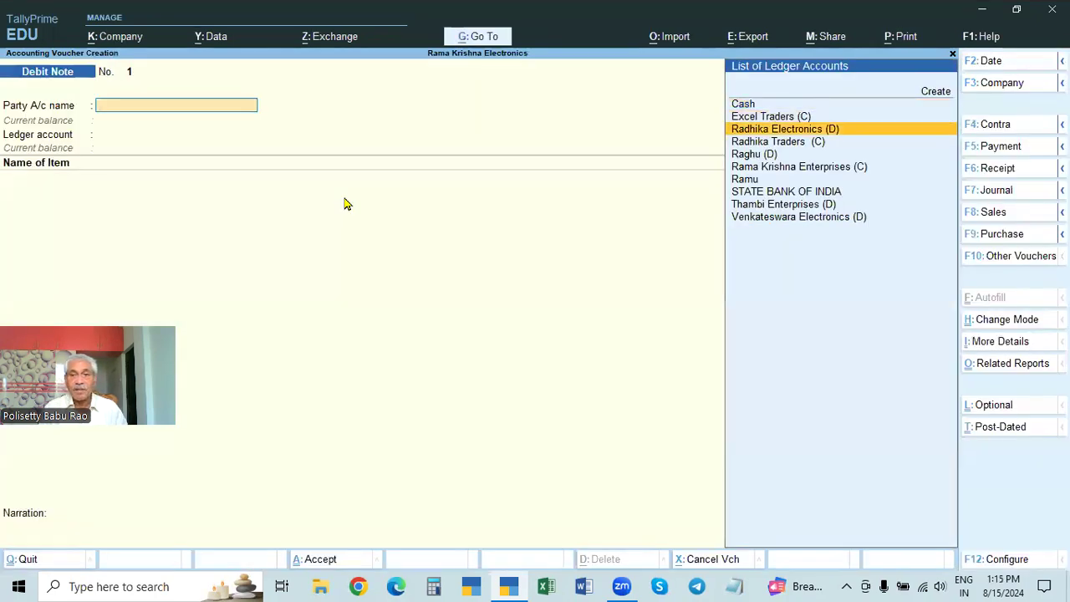
{"action": "key", "text": "Return"}
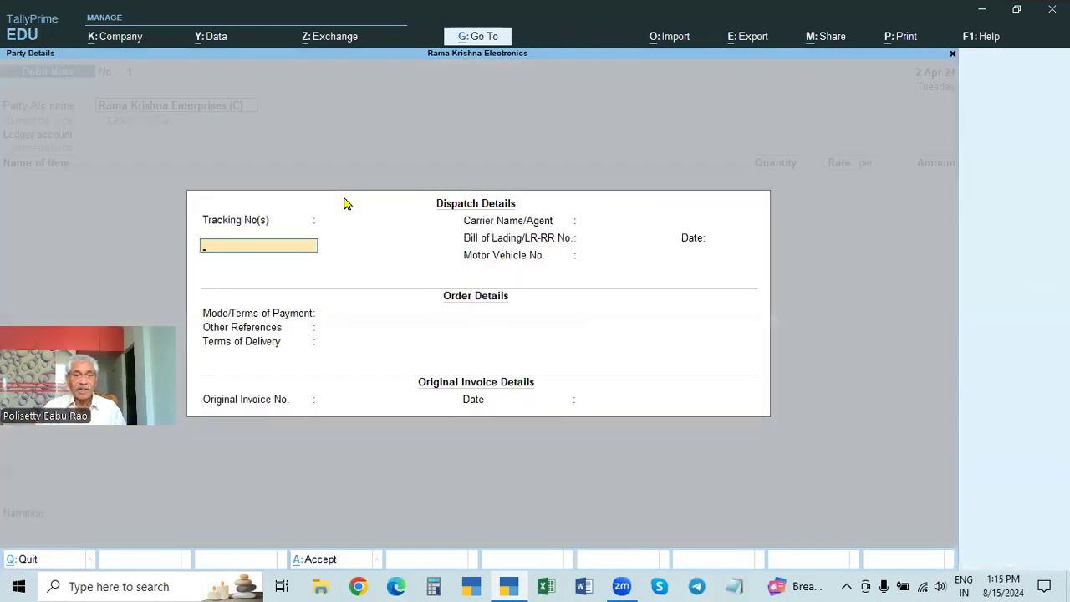
Step: Leave the dispatch and order details blank, enter original invoice number 548 dated 2-4, and accept the party details
{"action": "key", "text": "Return"}
{"action": "key", "text": "Return"}
{"action": "key", "text": "Return"}
{"action": "key", "text": "Return"}
{"action": "key", "text": "Return"}
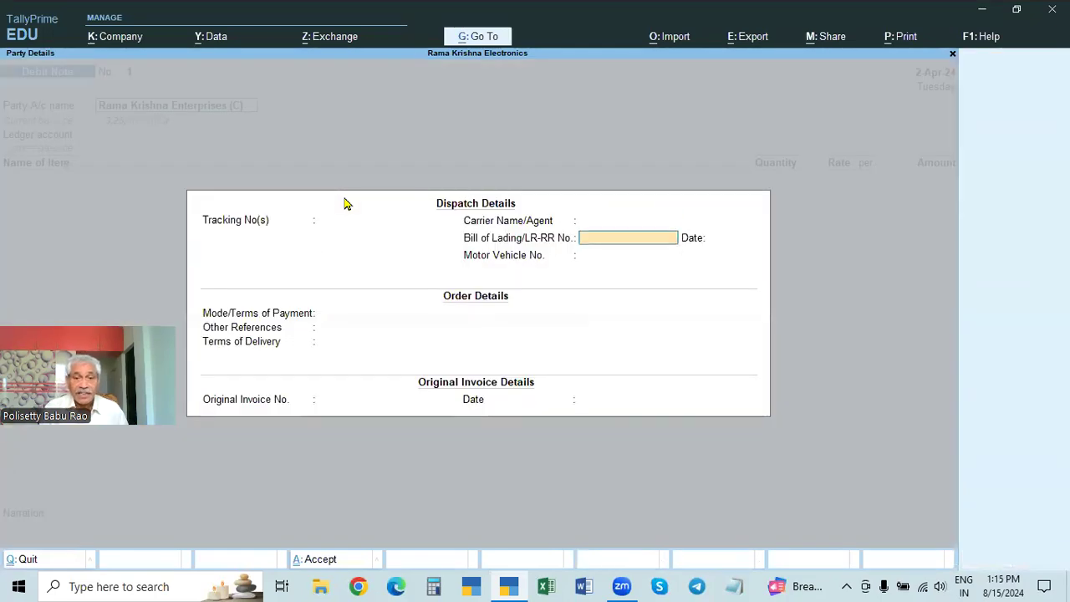
{"action": "key", "text": "Return"}
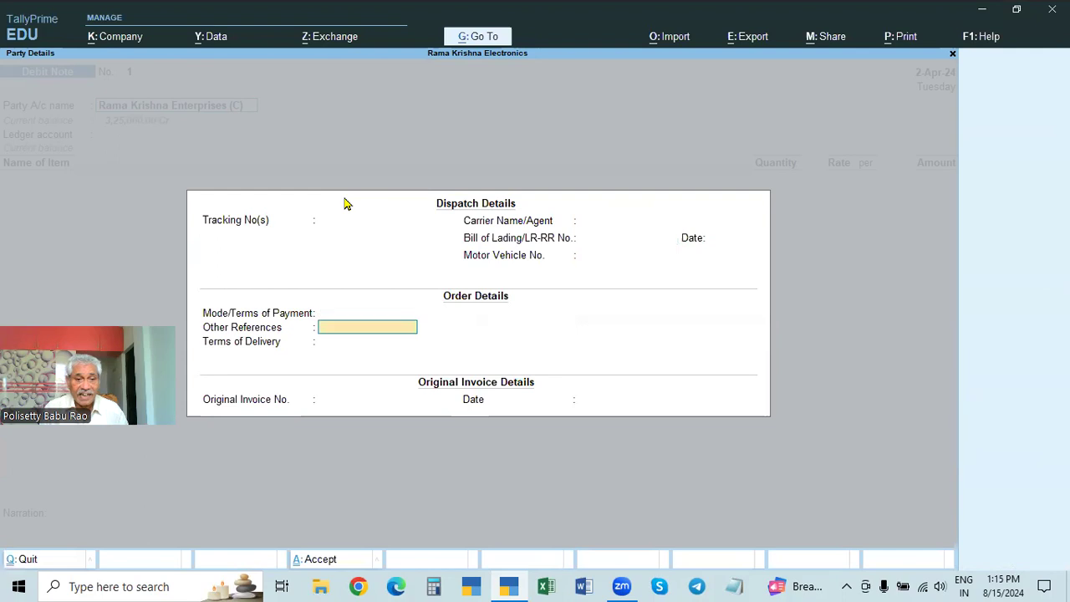
{"action": "key", "text": "Return"}
{"action": "key", "text": "Return"}
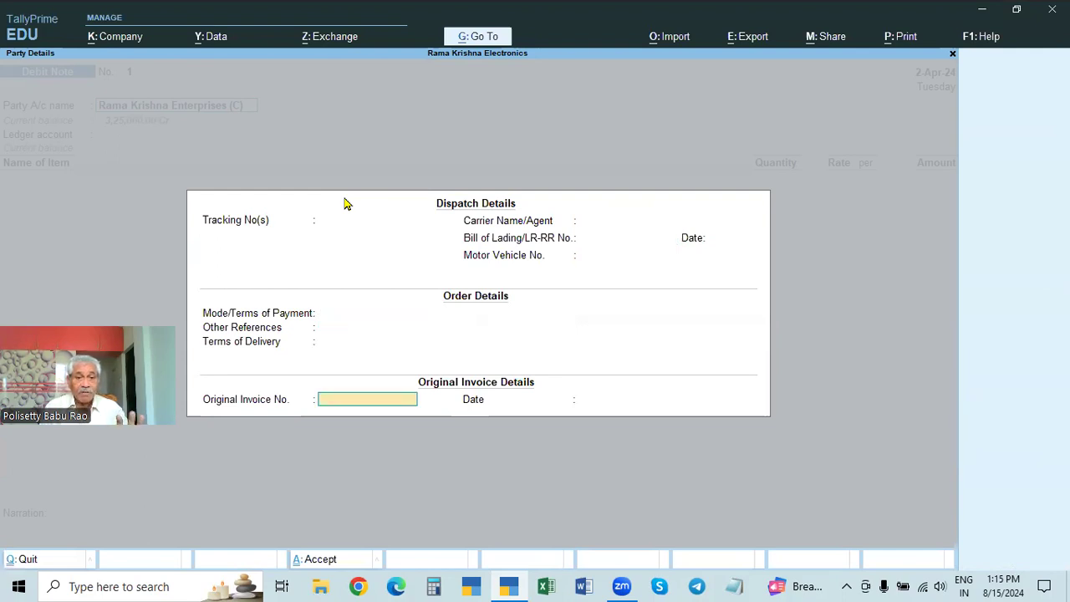
{"action": "type", "text": "548"}
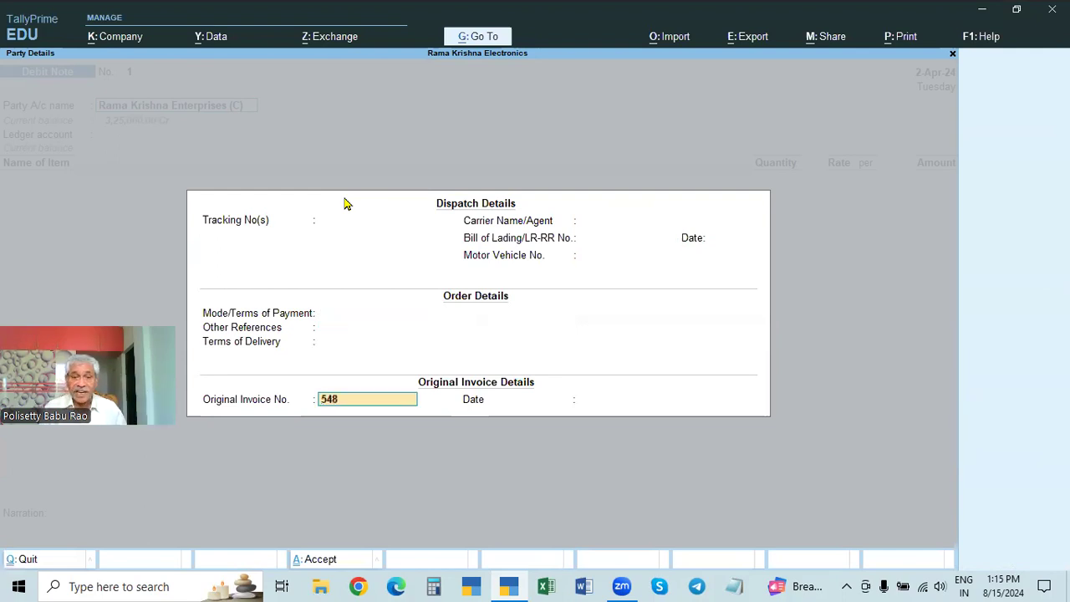
{"action": "key", "text": "Return"}
{"action": "type", "text": "2-4"}
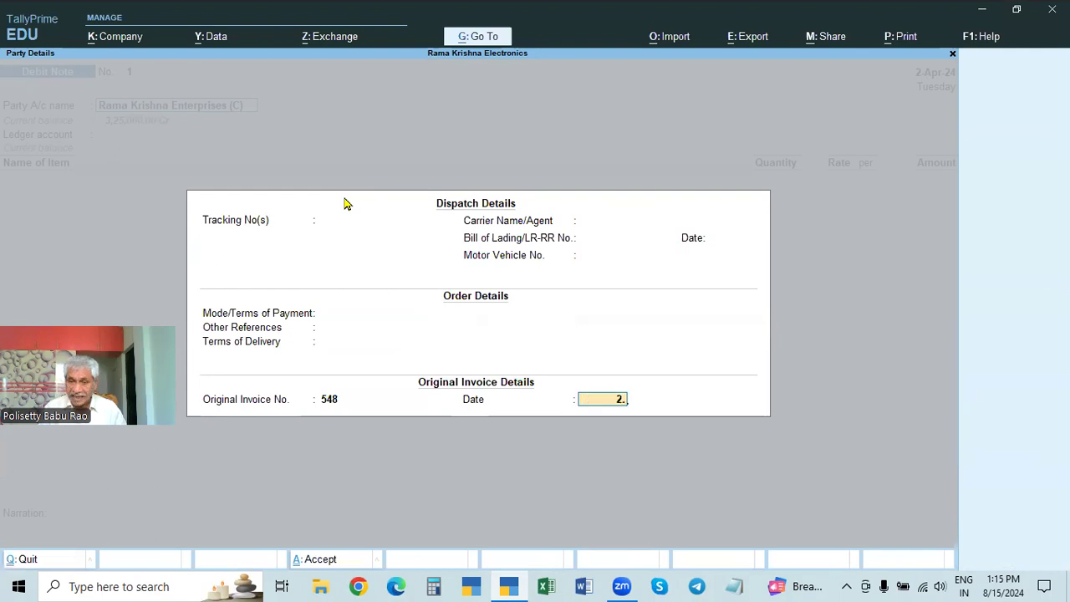
{"action": "key", "text": "Return"}
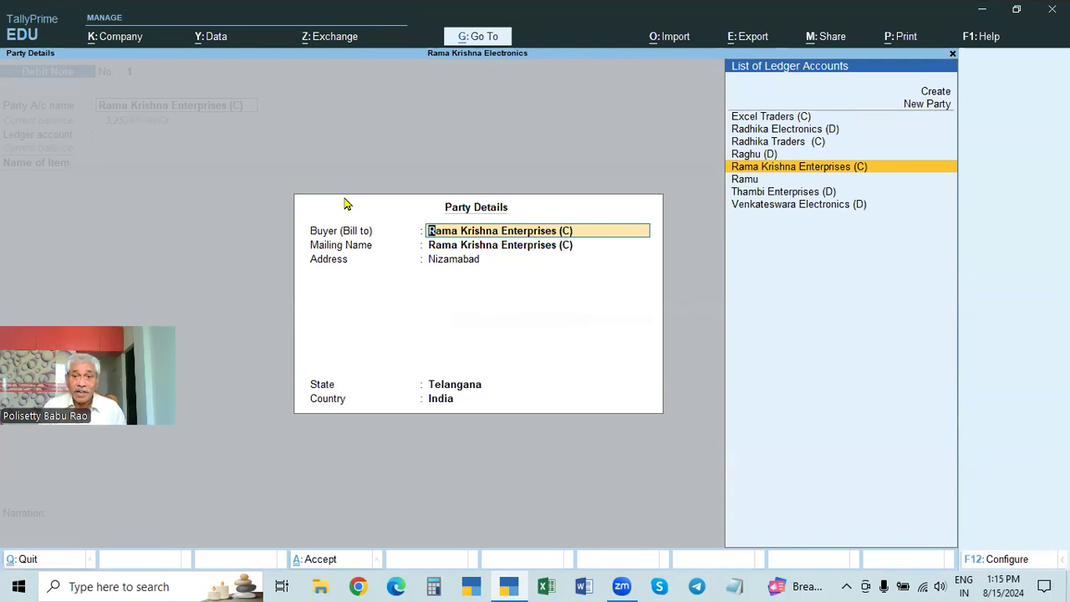
{"action": "key", "text": "Return"}
{"action": "key", "text": "ctrl+a"}
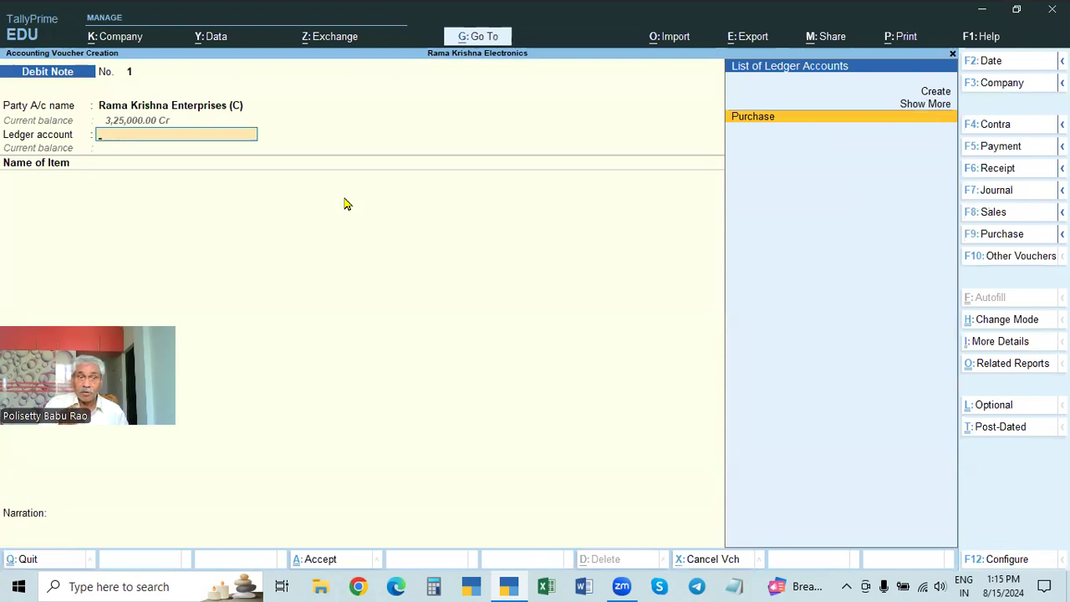
Step: Create a ledger named Purchase Returns under Purchase Accounts and use it as the Debit Note's ledger account
{"action": "key", "text": "alt+c"}
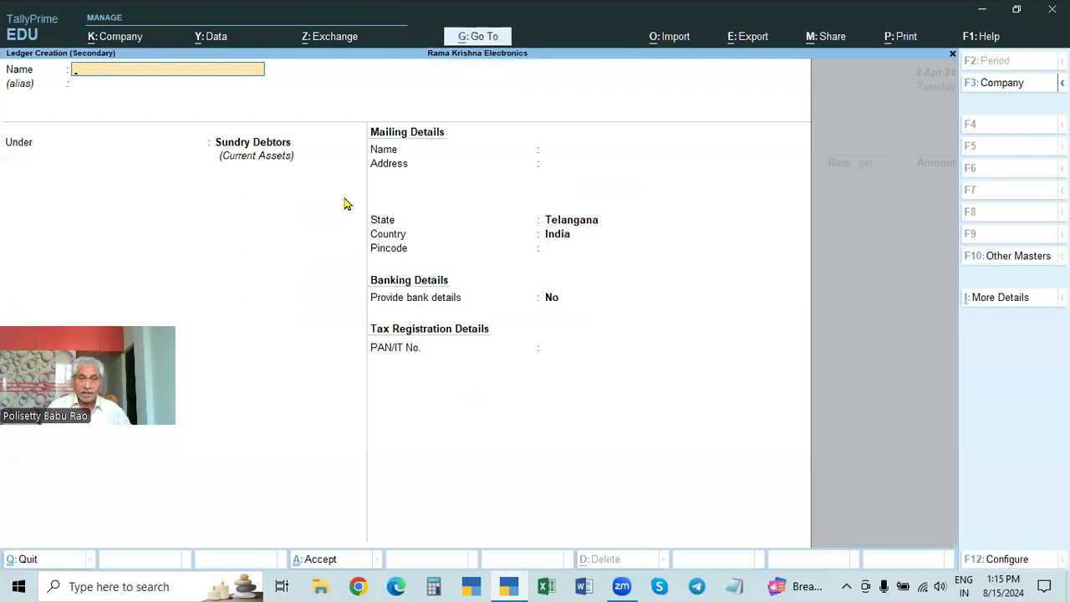
{"action": "type", "text": "Purchases"}
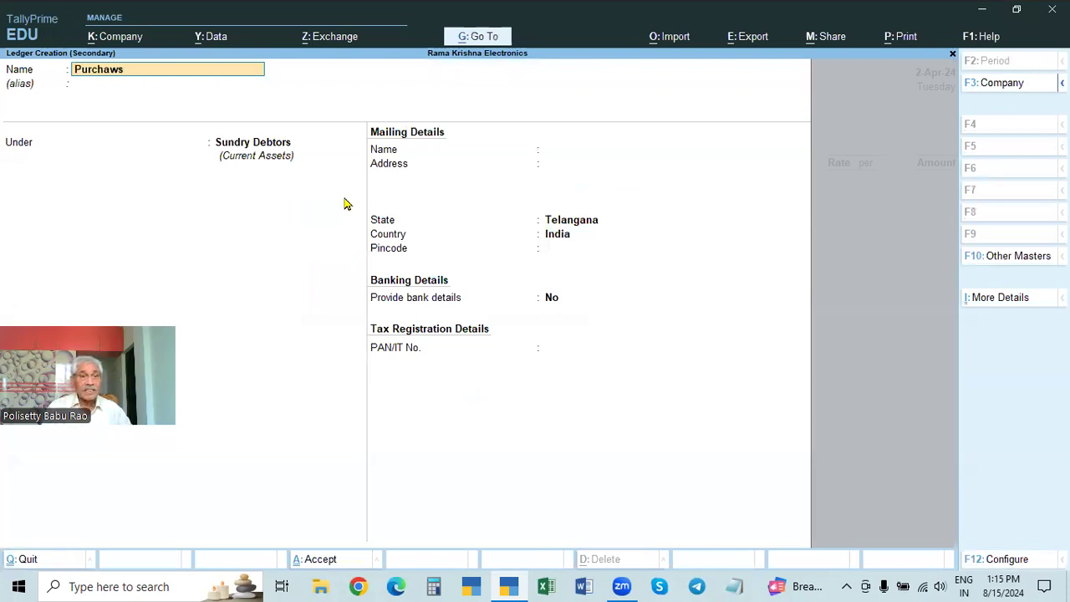
{"action": "key", "text": "BackSpace"}
{"action": "type", "text": "R"}
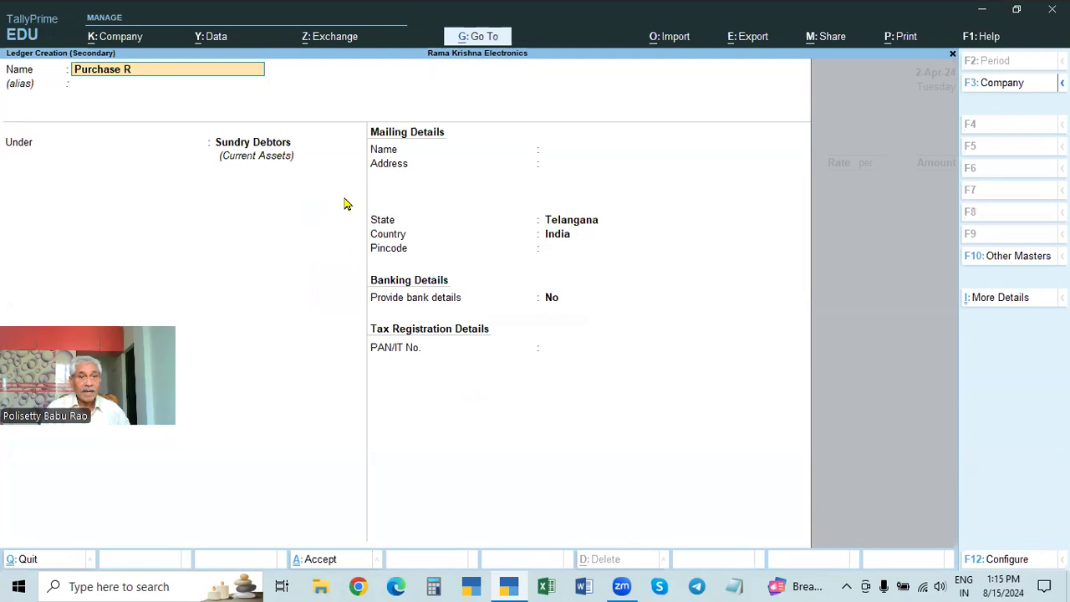
{"action": "type", "text": "eturns"}
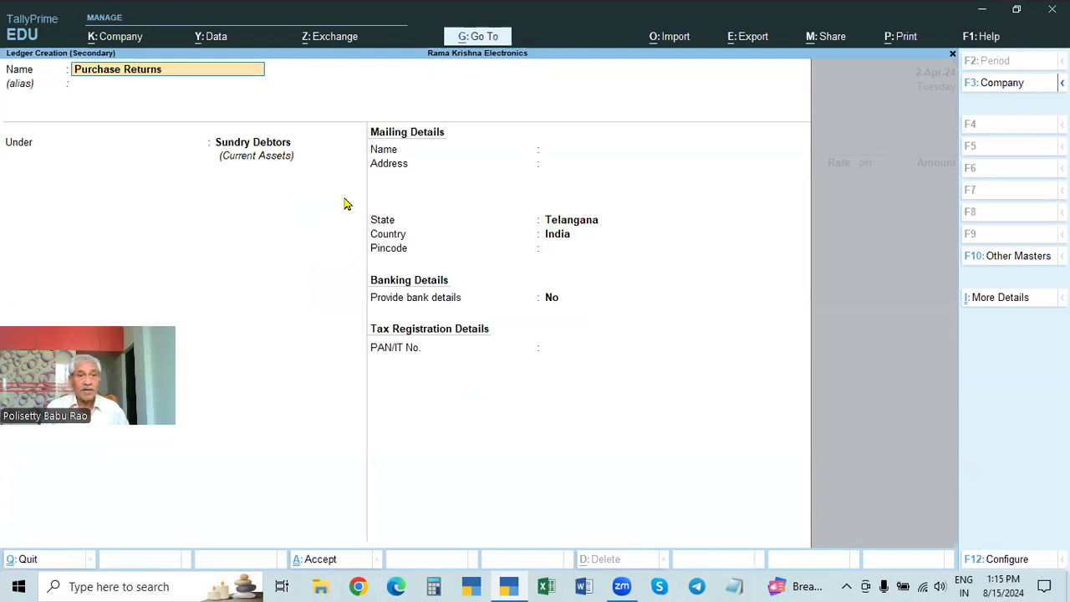
{"action": "key", "text": "Return"}
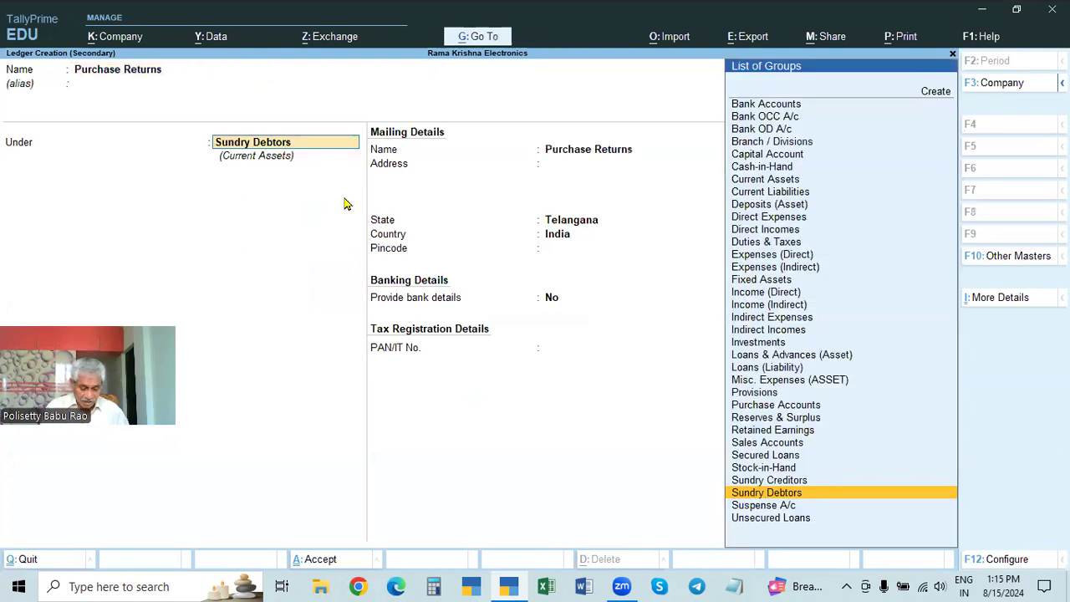
{"action": "type", "text": "Pur"}
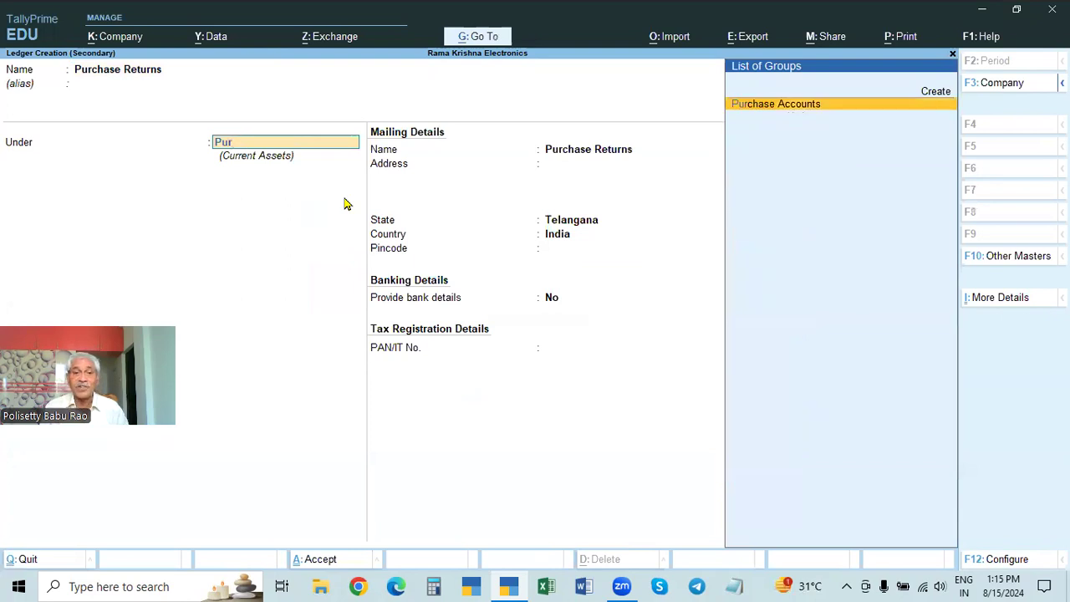
{"action": "key", "text": "Return"}
{"action": "key", "text": "Return"}
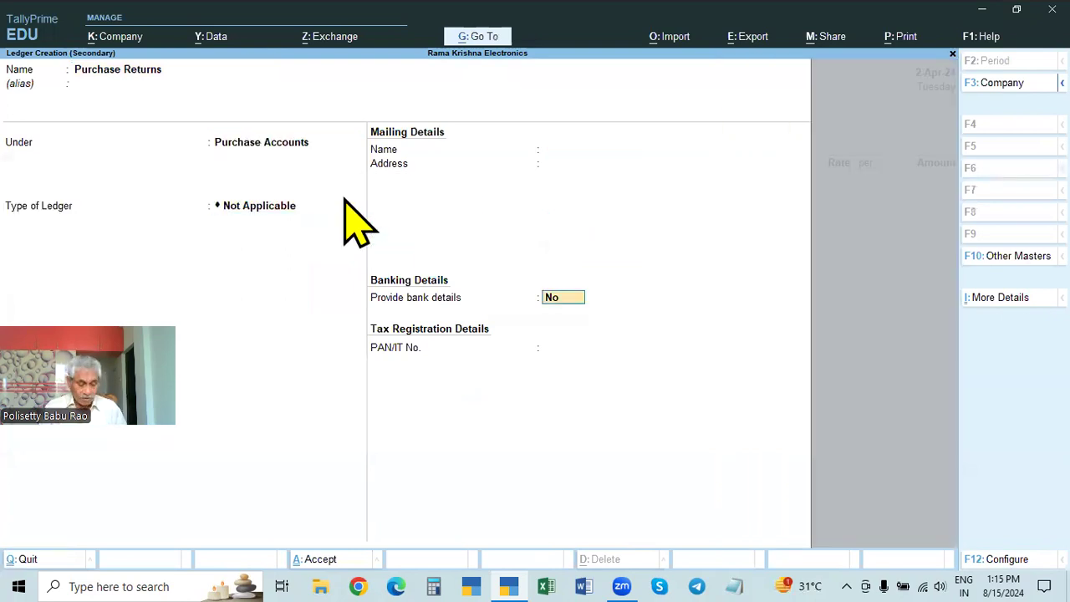
{"action": "key", "text": "Return"}
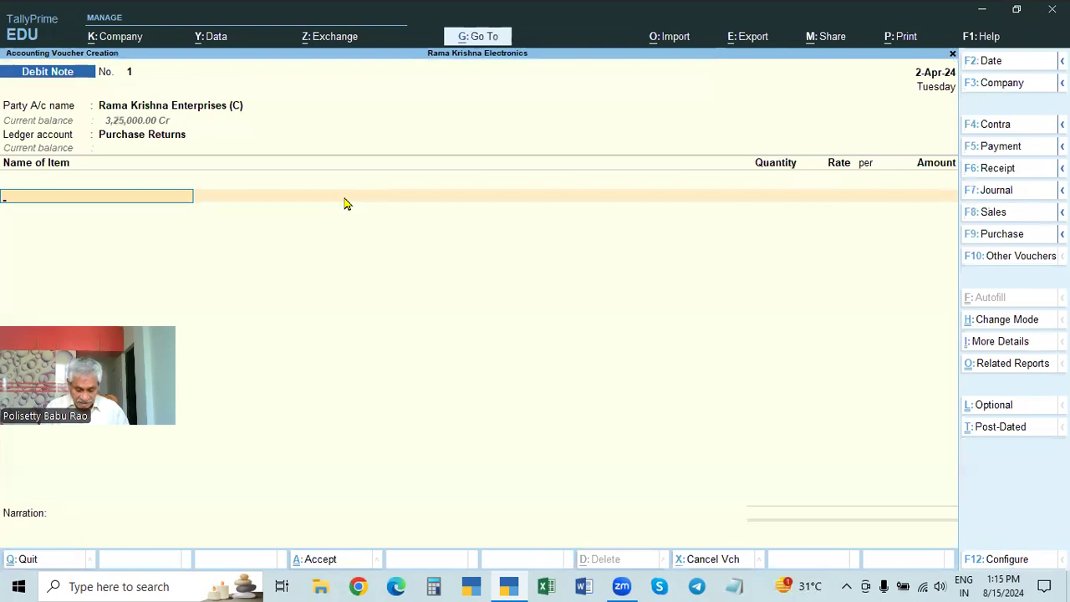
Step: Add 5 Nos of Dell Mouse at the rate of 500.00 and end the item list, leaving the narration blank
{"action": "key", "text": "Down"}
{"action": "key", "text": "Down"}
{"action": "key", "text": "Down"}
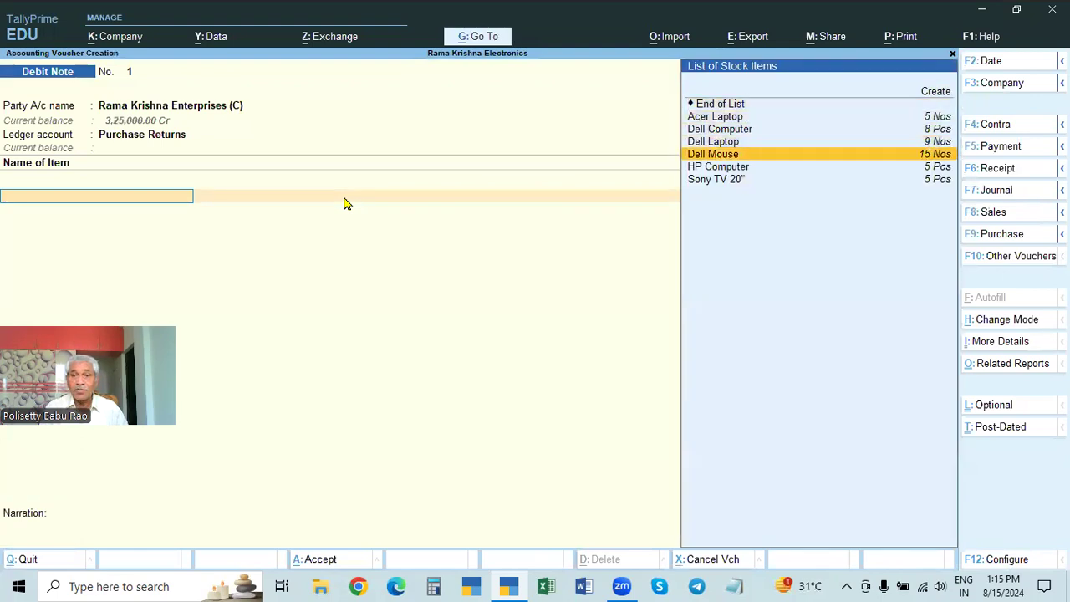
{"action": "key", "text": "Return"}
{"action": "type", "text": "5"}
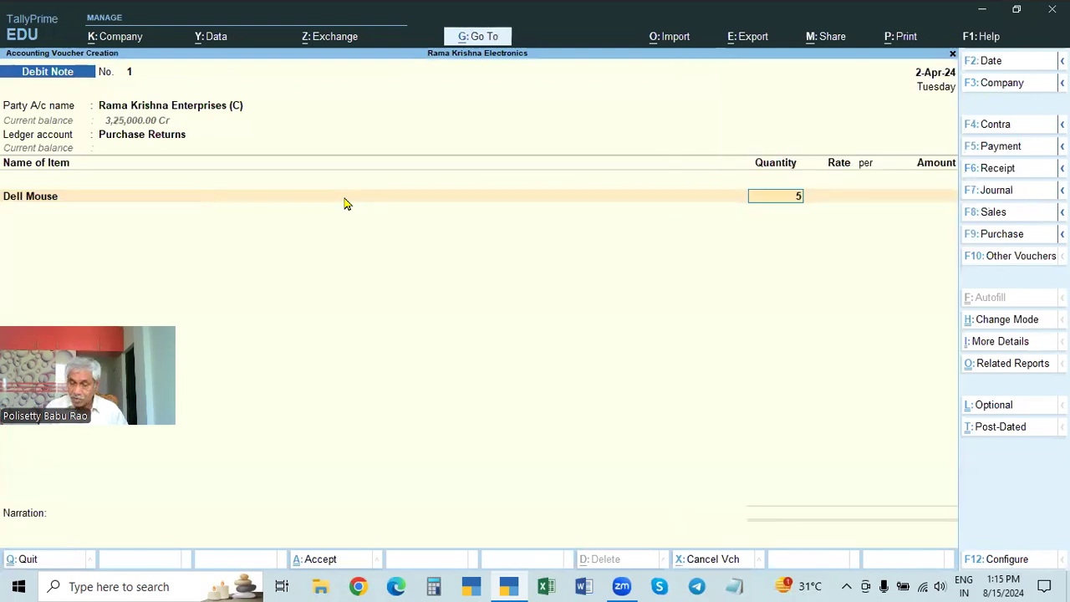
{"action": "key", "text": "Return"}
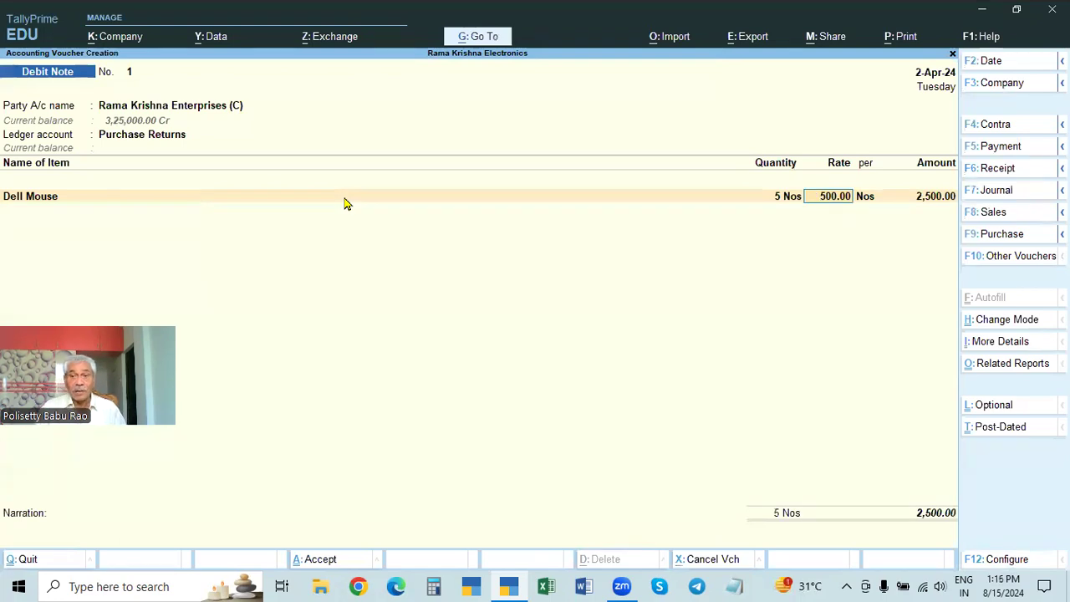
{"action": "key", "text": "Return"}
{"action": "key", "text": "Return"}
{"action": "key", "text": "Return"}
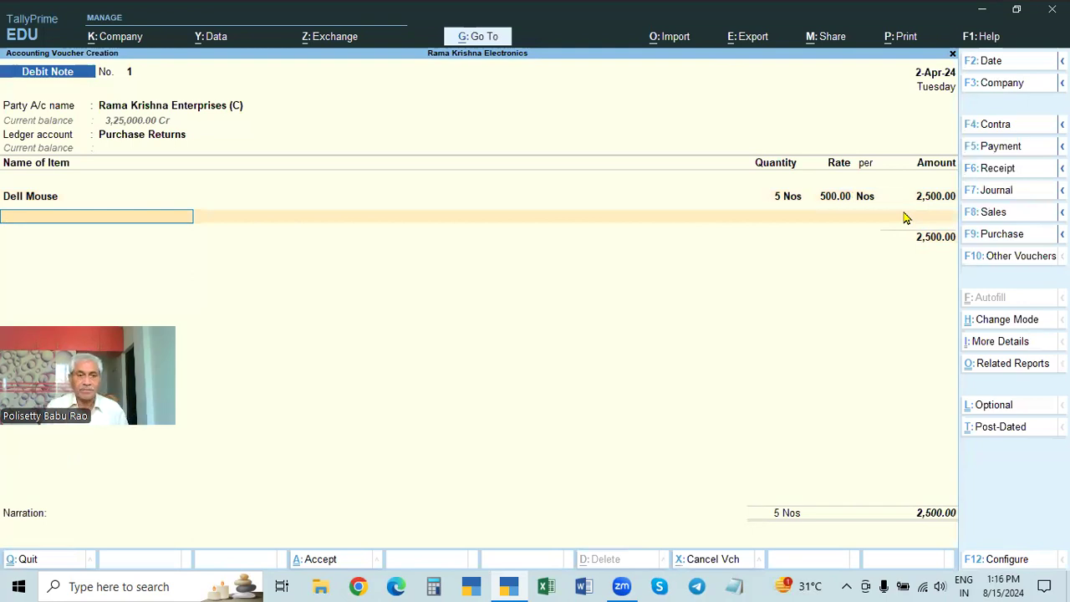
{"action": "key", "text": "Return"}
{"action": "key", "text": "Return"}
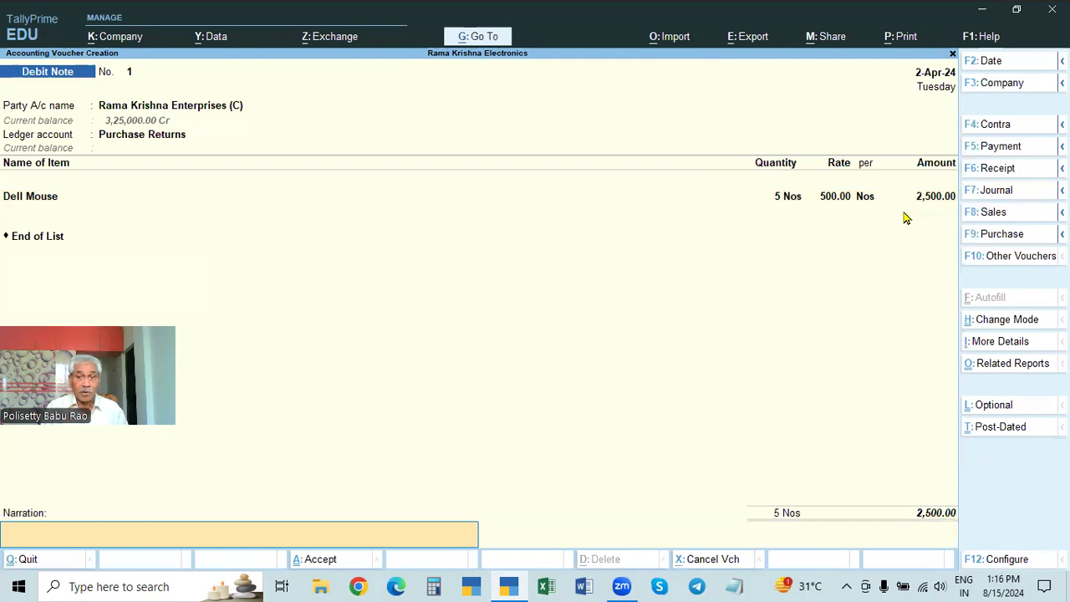
{"action": "key", "text": "Return"}
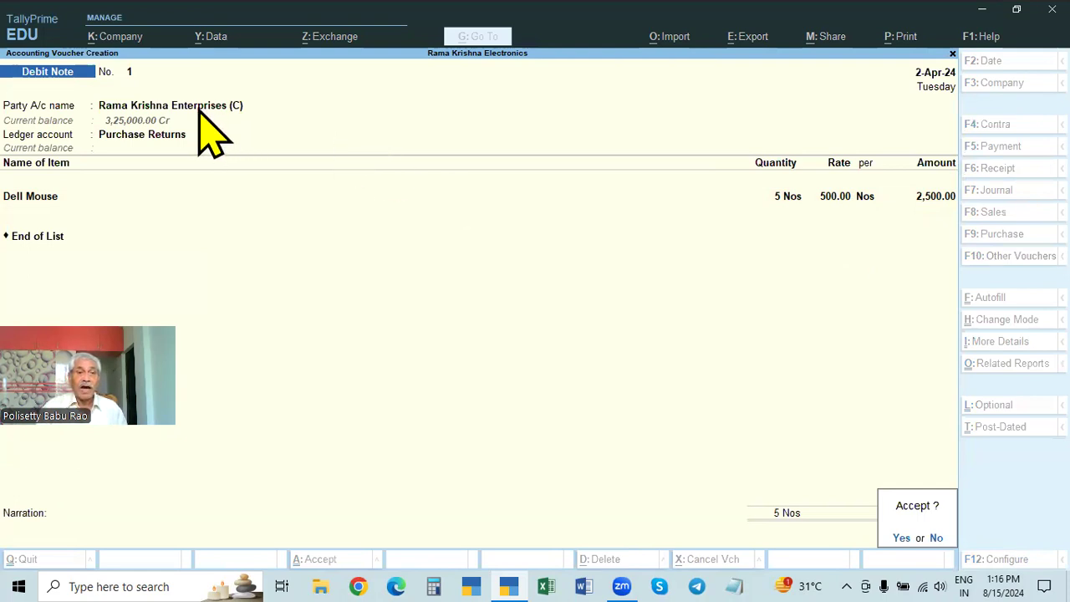
Step: Hold off saving the Debit Note and recheck the dispatch, original invoice and buyer details of Rama Krishna Enterprises (C)
{"action": "key", "text": "n"}
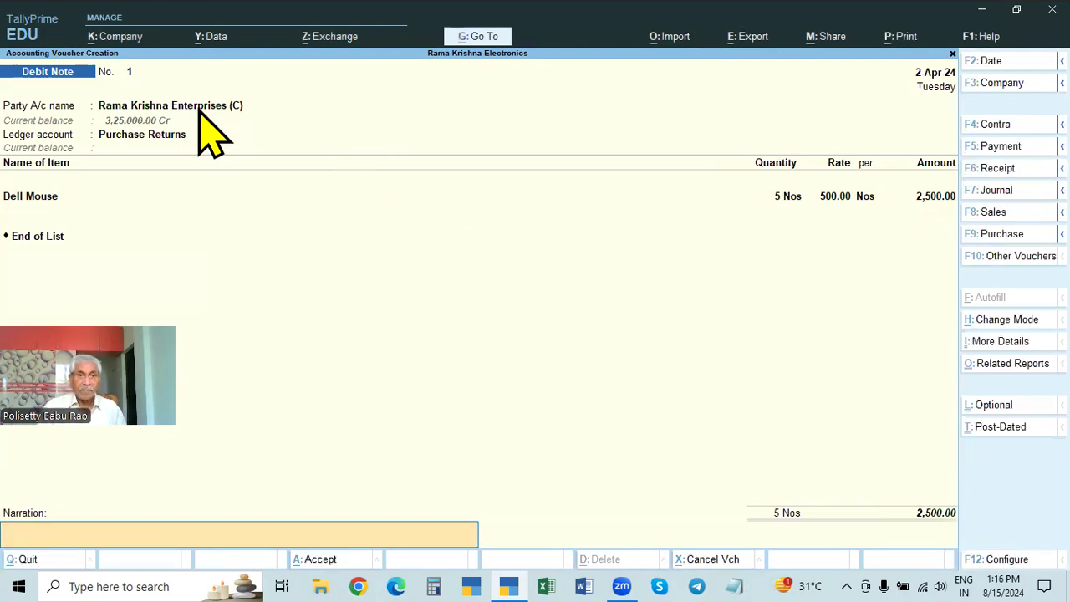
{"action": "left_click", "coordinate": [198, 107]}
{"action": "key", "text": "Return"}
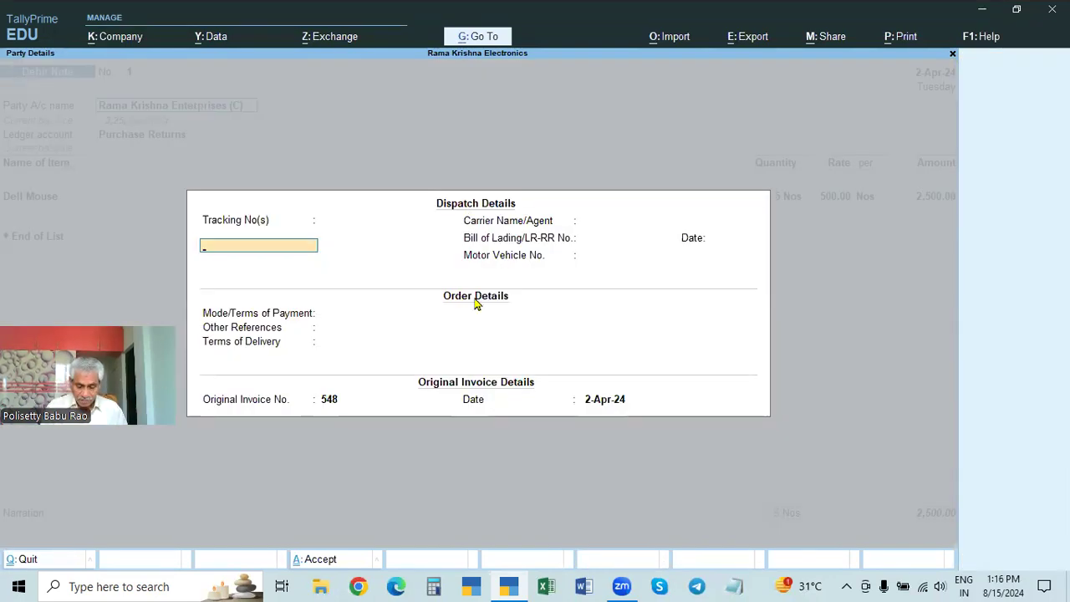
{"action": "key", "text": "Escape"}
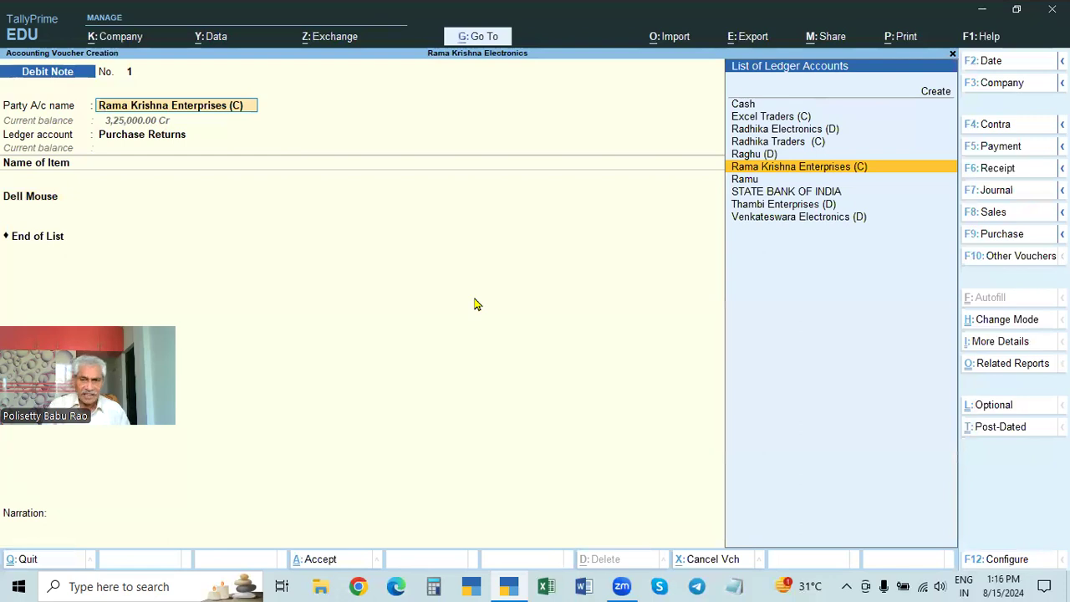
{"action": "key", "text": "Return"}
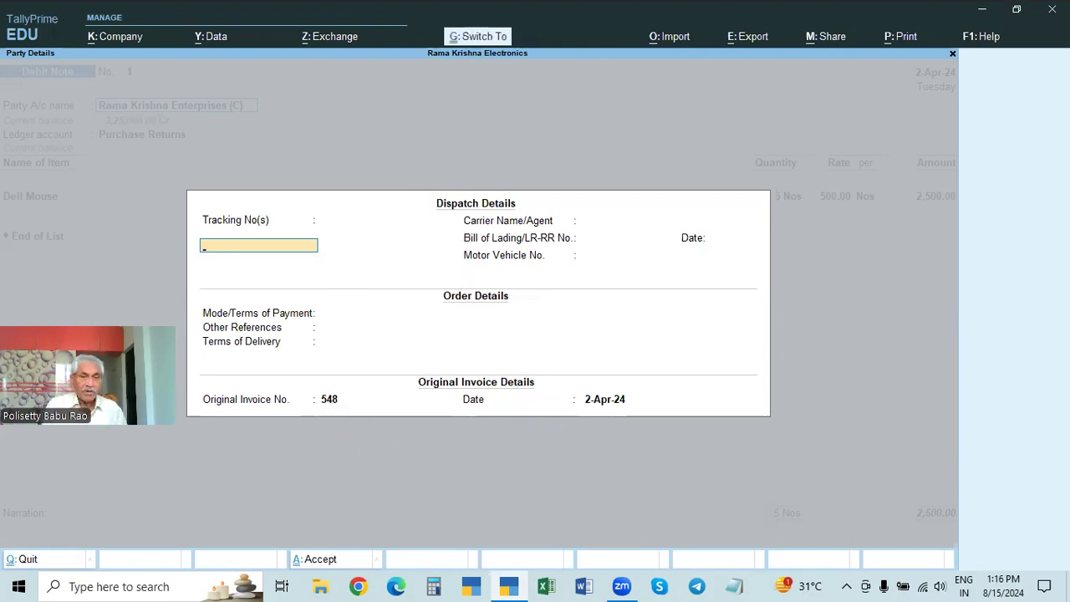
{"action": "key", "text": "ctrl+a"}
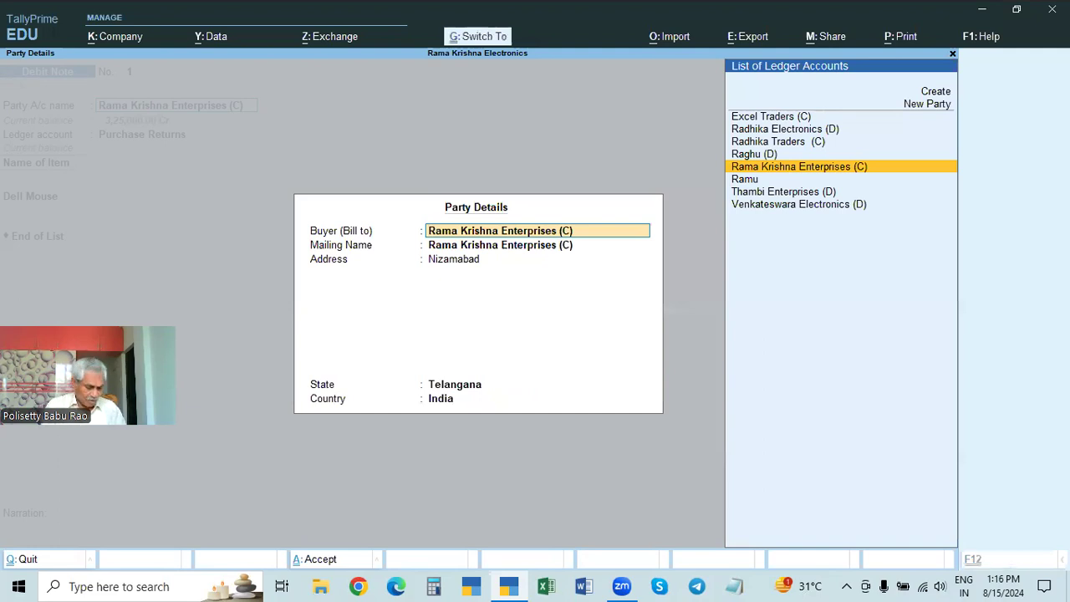
{"action": "key", "text": "ctrl+a"}
Step: Go through the Dell Mouse line and blank narration and save the Debit Note for Rama Krishna Enterprises (C)
{"action": "key", "text": "Return"}
{"action": "key", "text": "Return"}
{"action": "key", "text": "Return"}
{"action": "key", "text": "Return"}
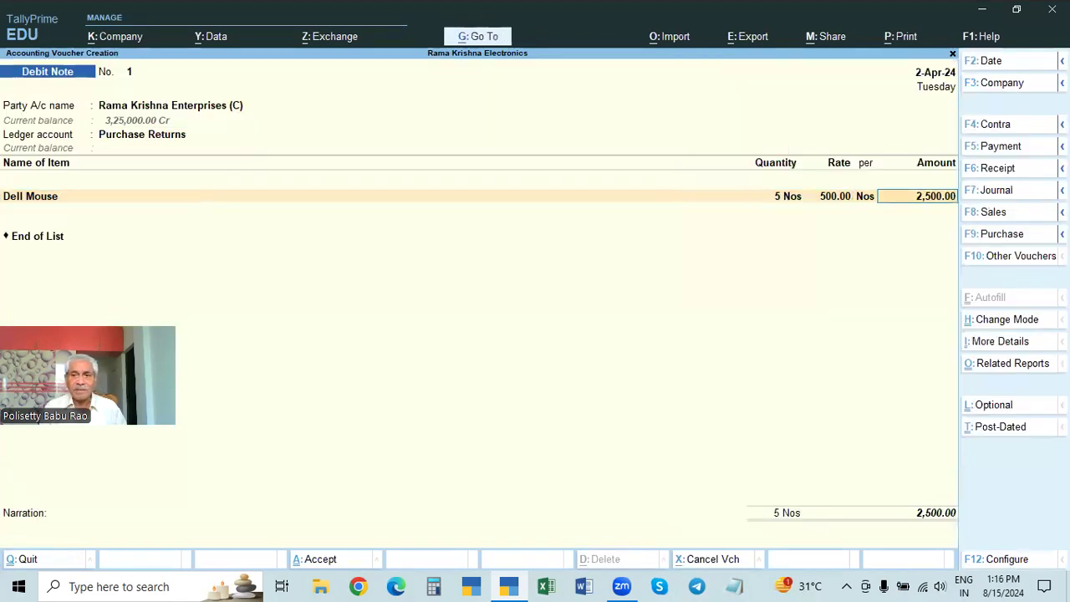
{"action": "key", "text": "Return"}
{"action": "key", "text": "Return"}
{"action": "key", "text": "Return"}
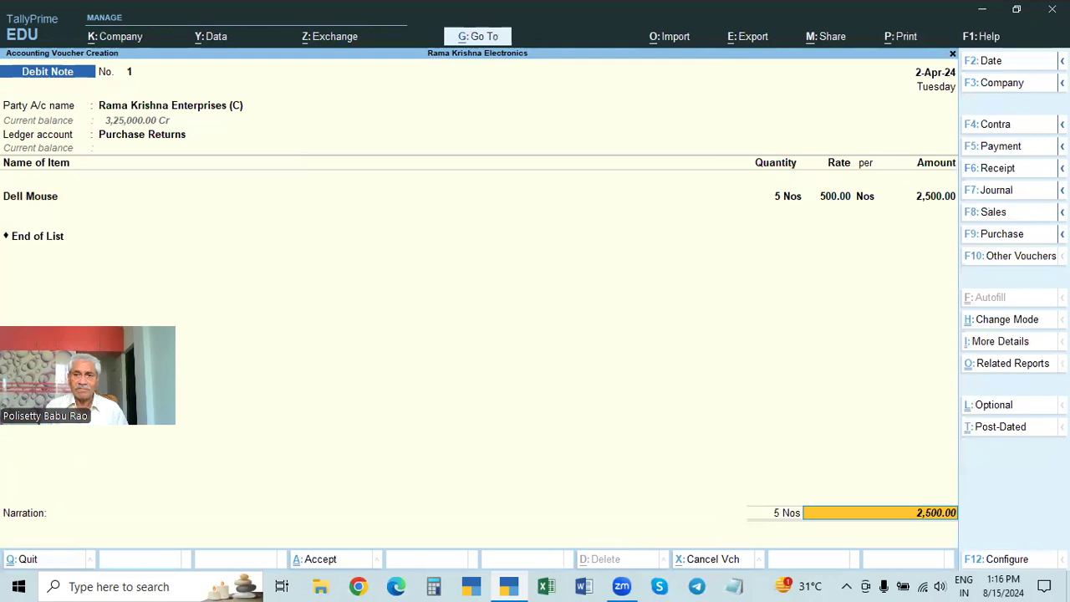
{"action": "key", "text": "Return"}
{"action": "key", "text": "Return"}
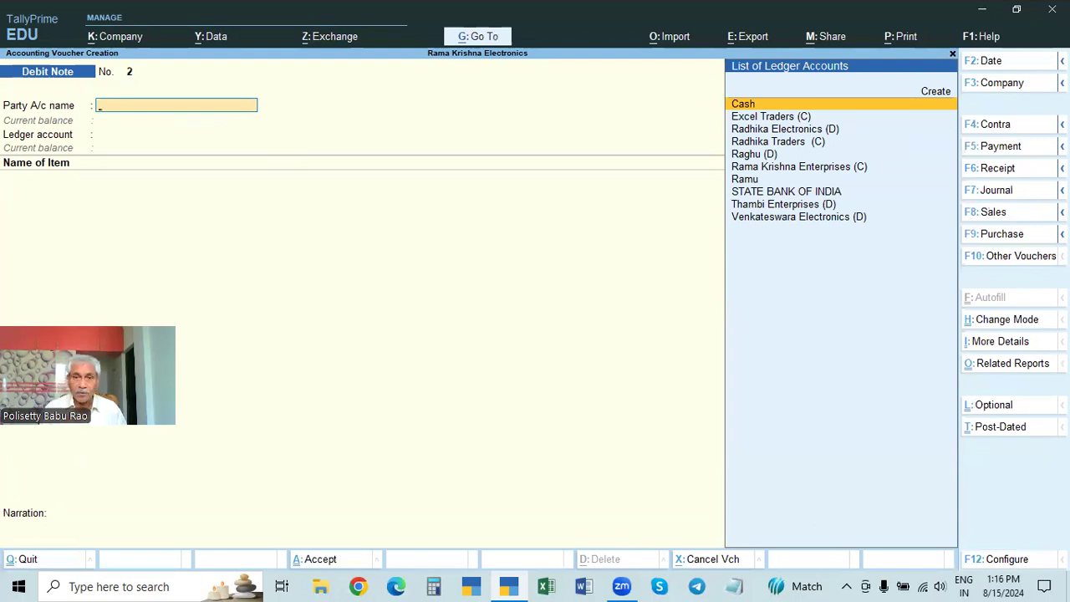
Step: Open the Day Book for 2-Apr-24 and go through its vouchers
{"action": "key", "text": "Escape"}
{"action": "key", "text": "Down"}
{"action": "key", "text": "Return"}
{"action": "key", "text": "Down"}
{"action": "key", "text": "Down"}
{"action": "key", "text": "Down"}
{"action": "key", "text": "Down"}
{"action": "key", "text": "Down"}
{"action": "key", "text": "Up"}
{"action": "key", "text": "Down"}
{"action": "key", "text": "Up"}
{"action": "key", "text": "Down"}
{"action": "key", "text": "Down"}
{"action": "key", "text": "Up"}
{"action": "key", "text": "Up"}
{"action": "key", "text": "Up"}
{"action": "key", "text": "Up"}
{"action": "key", "text": "Up"}
{"action": "key", "text": "Up"}
Step: Show the Day Book for the period 1-Apr-24 to 1-May-24 and go to its last entry
{"action": "key", "text": "F2"}
{"action": "key", "text": "BackSpace"}
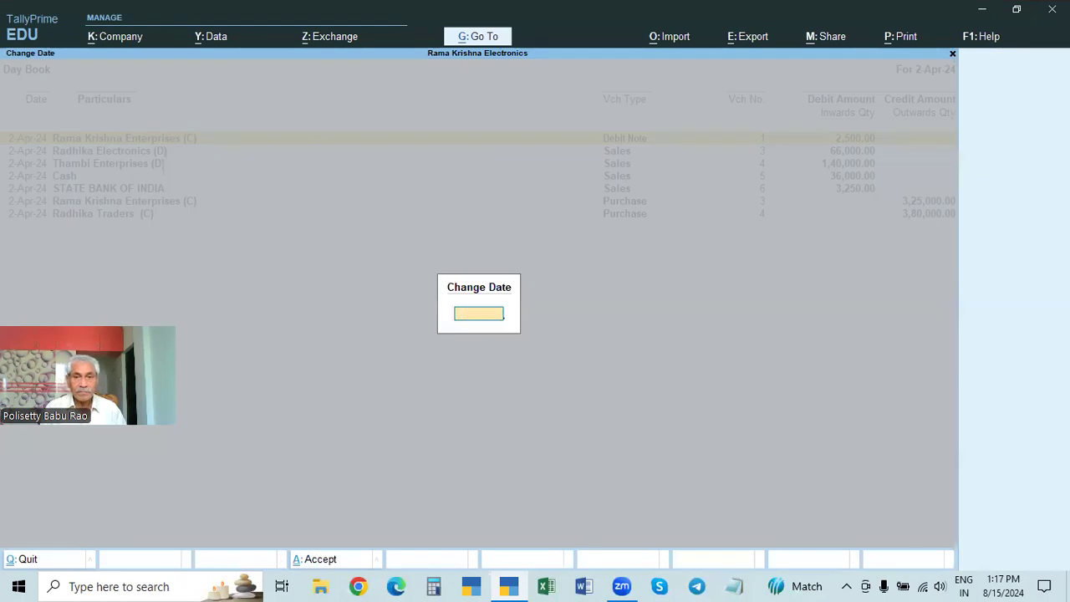
{"action": "key", "text": "Return"}
{"action": "key", "text": "Down"}
{"action": "key", "text": "Down"}
{"action": "key", "text": "Down"}
{"action": "key", "text": "Down"}
{"action": "key", "text": "Down"}
{"action": "key", "text": "Down"}
{"action": "key", "text": "Down"}
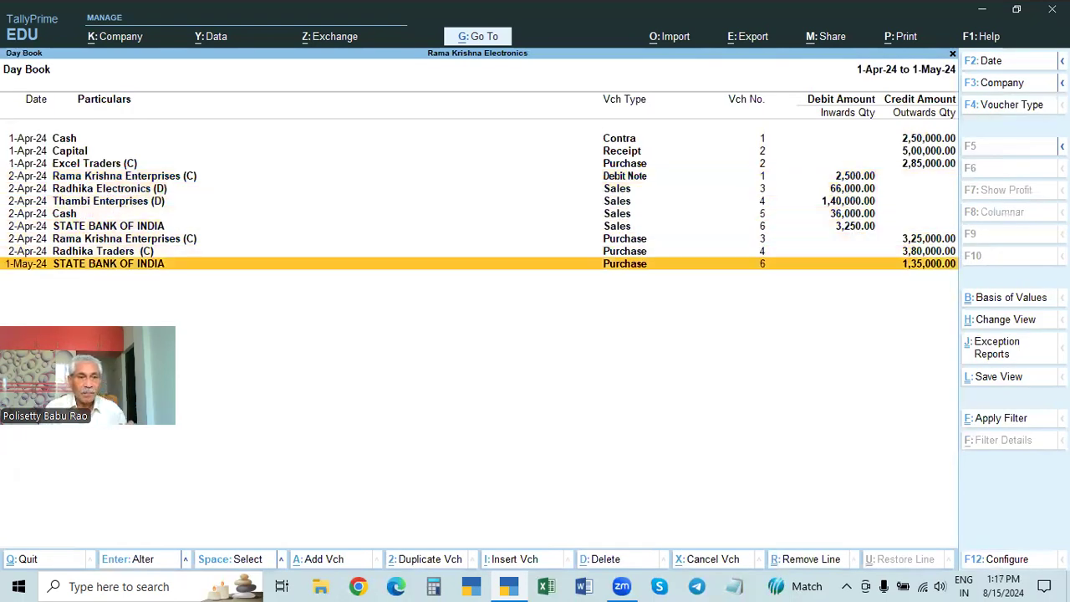
Step: Open the 1-May-24 STATE BANK OF INDIA purchase voucher and check the supplier in its party details
{"action": "key", "text": "Return"}
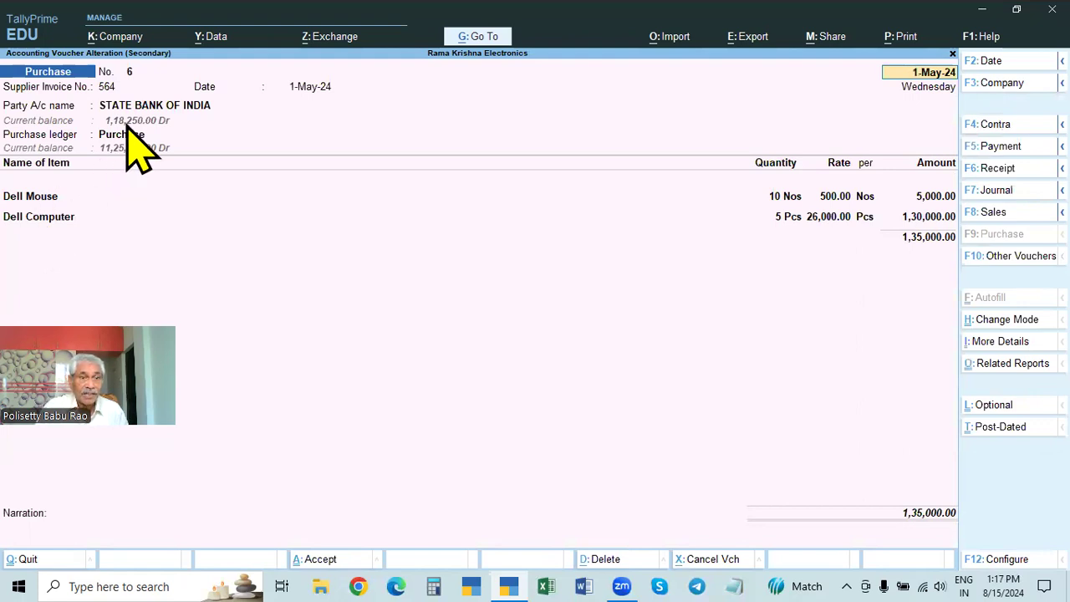
{"action": "left_click", "coordinate": [173, 107]}
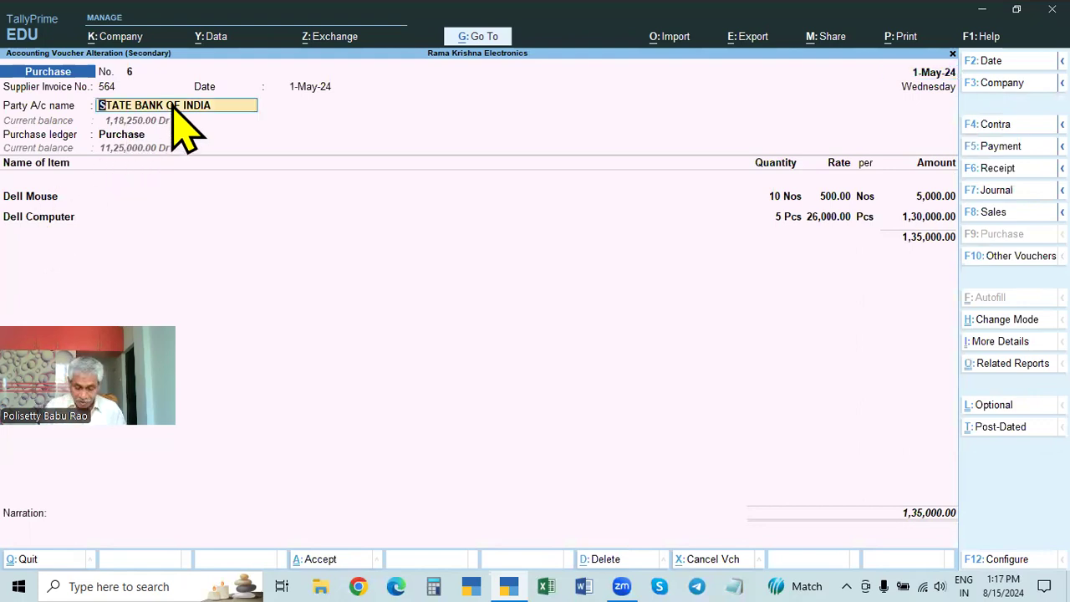
{"action": "key", "text": "Return"}
{"action": "key", "text": "ctrl+a"}
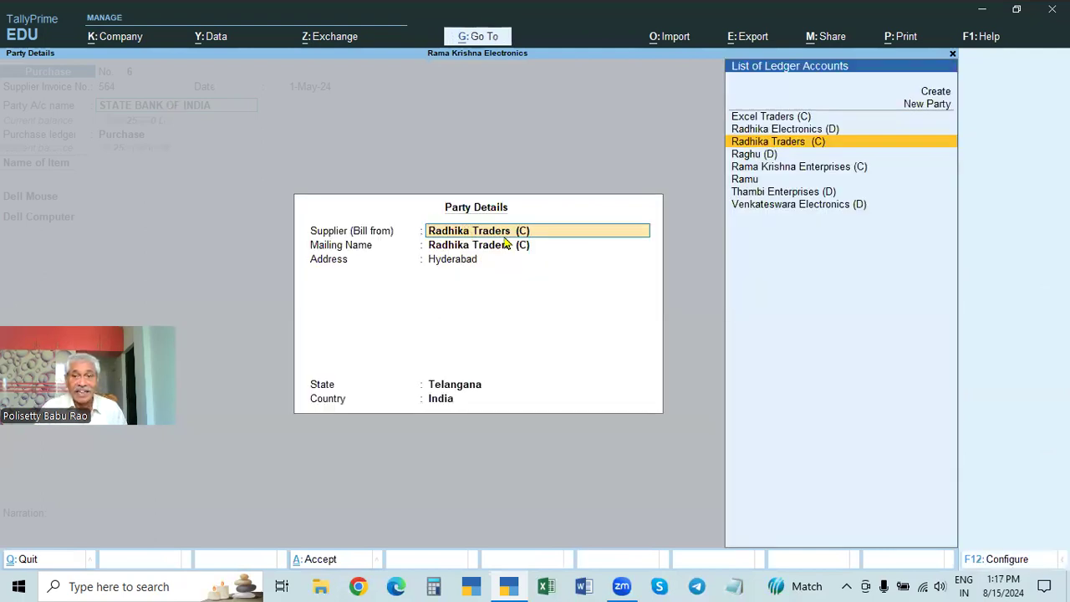
{"action": "key", "text": "BackSpace"}
{"action": "key", "text": "Escape"}
{"action": "key", "text": "y"}
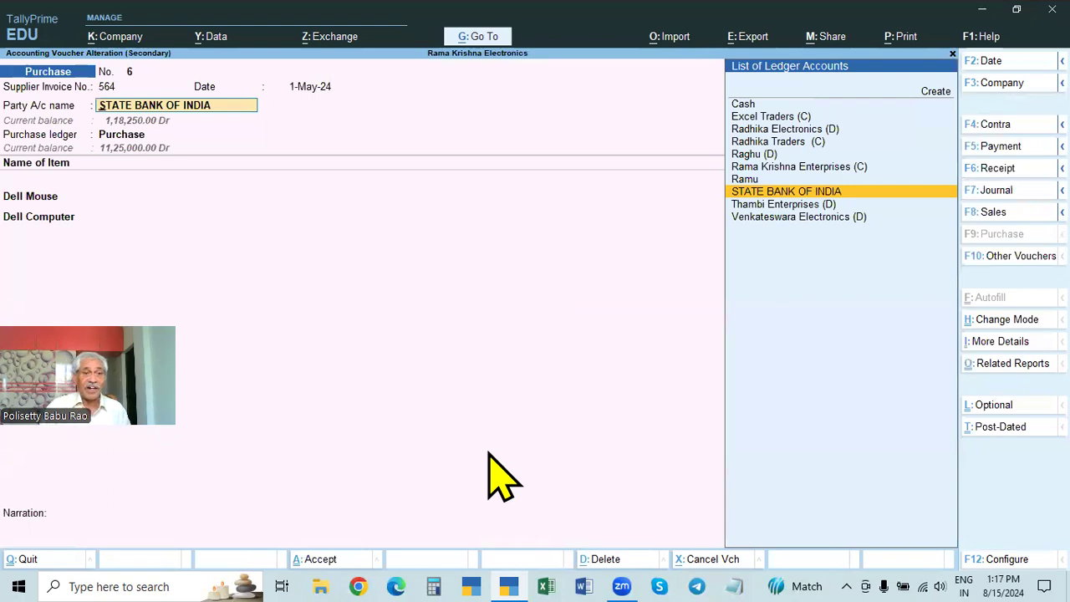
Step: Check the STATE BANK OF INDIA ledger and the purchase's order and supplier details, and return to the Gateway of Tally without saving
{"action": "key", "text": "ctrl+Return"}
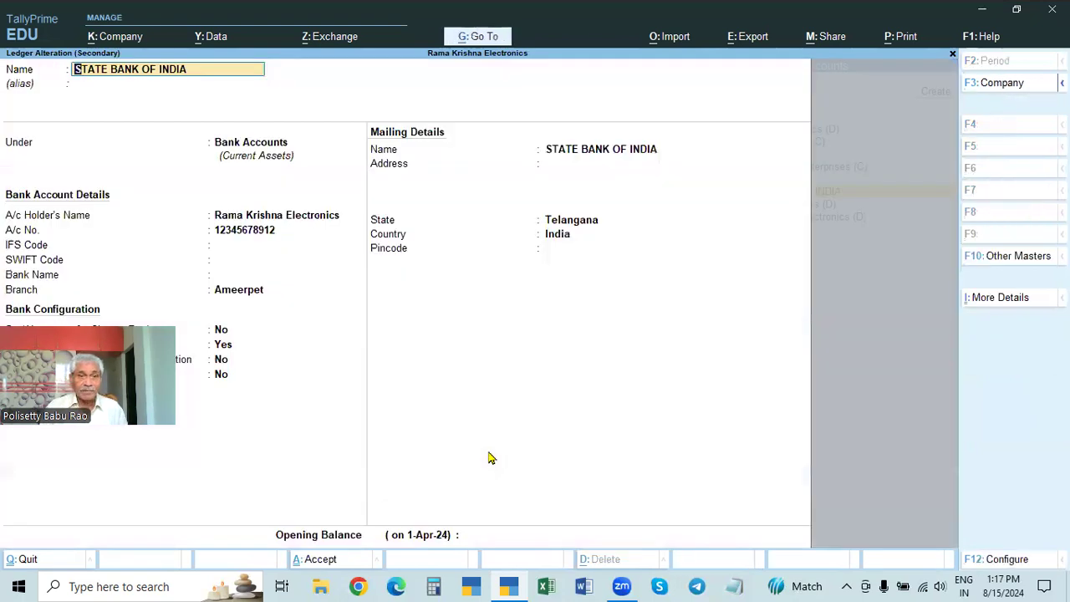
{"action": "key", "text": "Escape"}
{"action": "key", "text": "Return"}
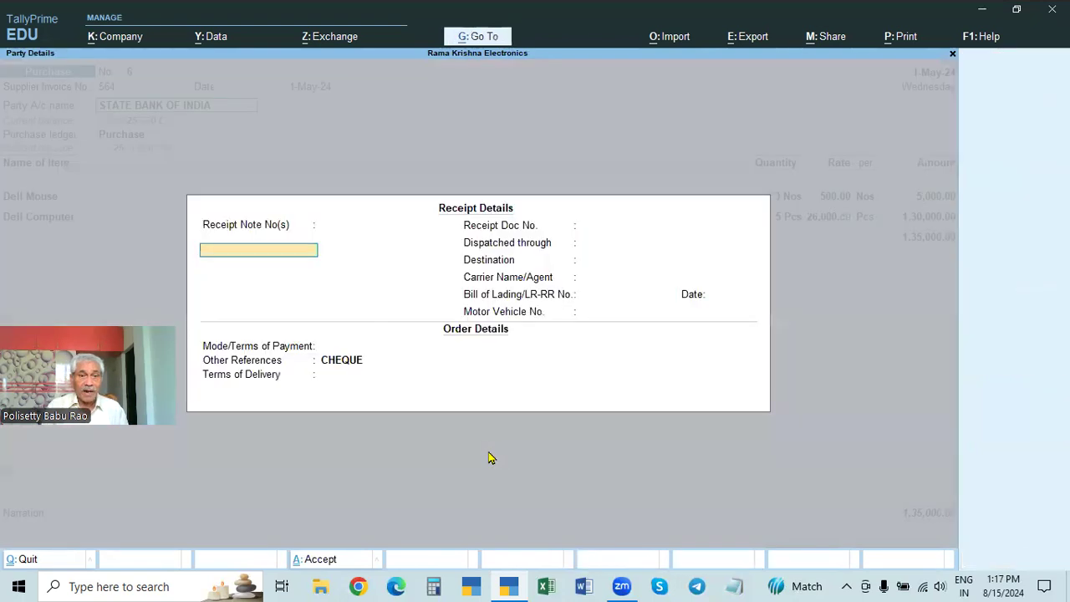
{"action": "key", "text": "ctrl+a"}
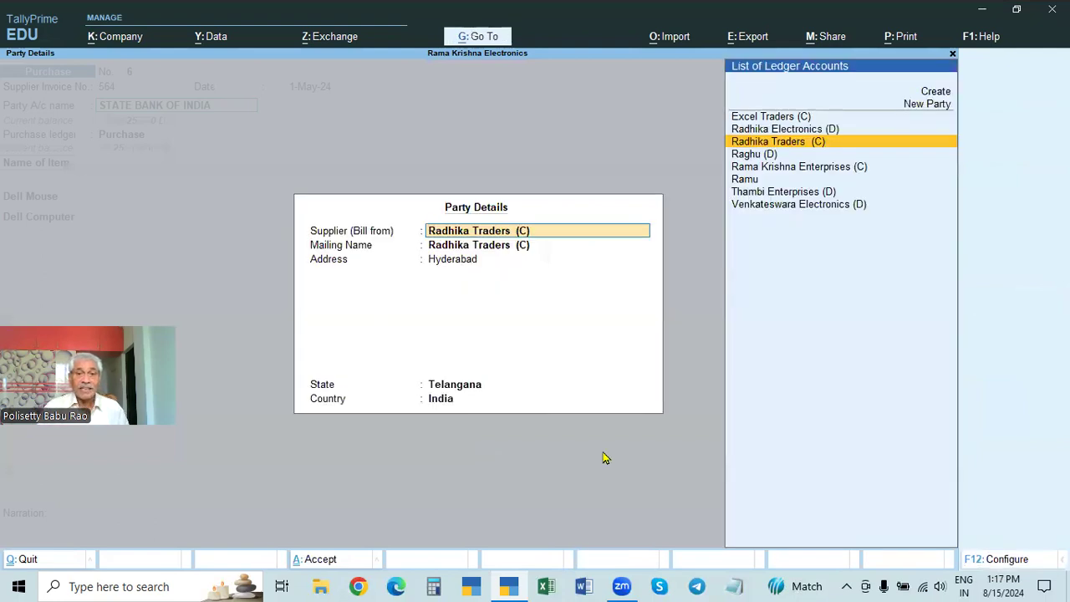
{"action": "key", "text": "Escape"}
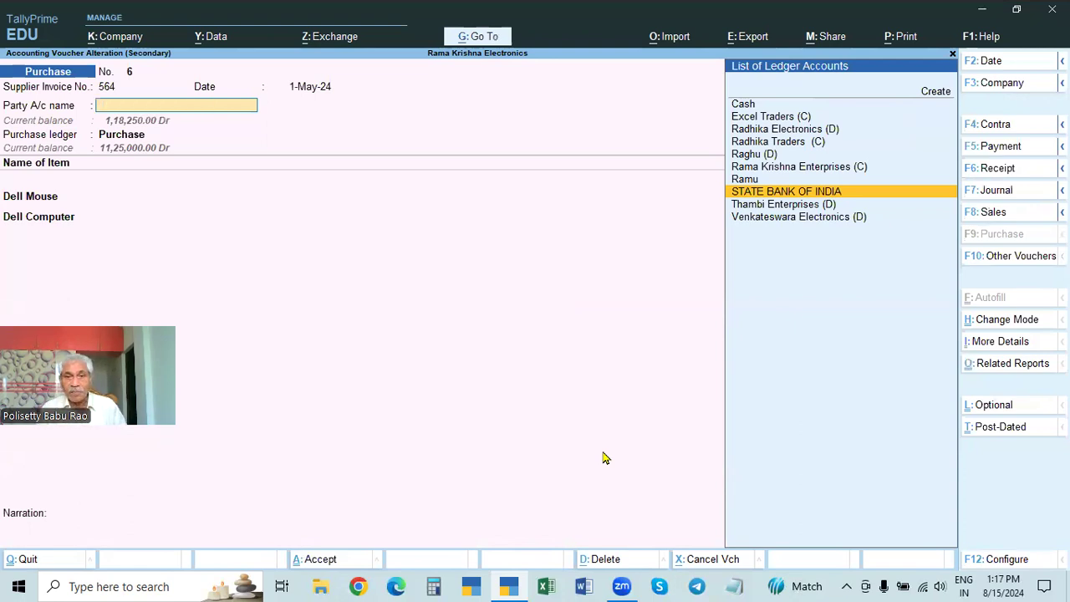
{"action": "key", "text": "Escape"}
{"action": "key", "text": "y"}
{"action": "key", "text": "Escape"}
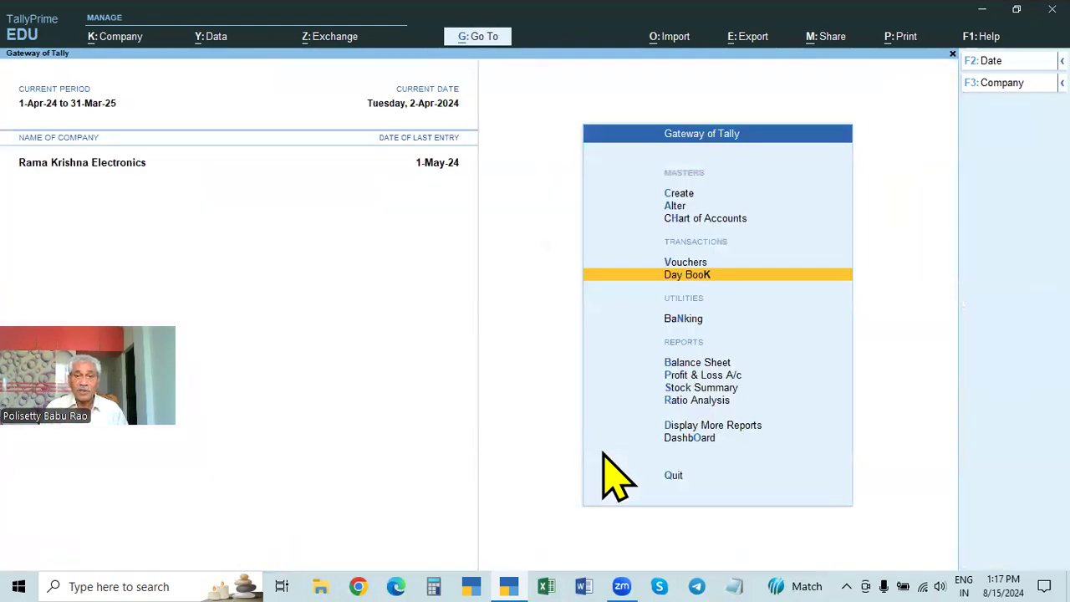
Step: Start a new Debit Note voucher dated 2-May-24
{"action": "key", "text": "Up"}
{"action": "key", "text": "Return"}
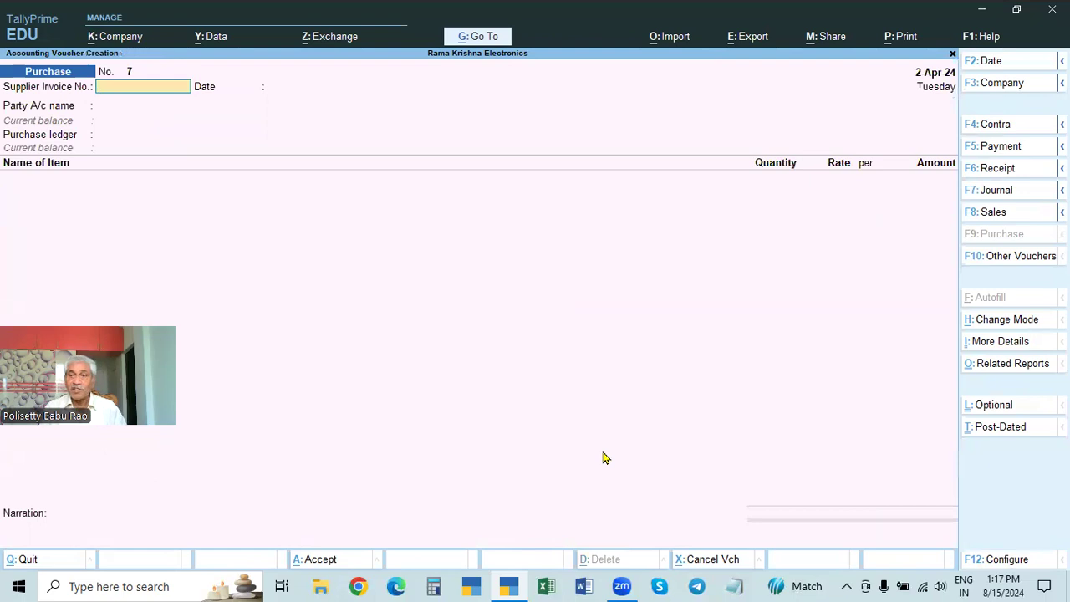
{"action": "key", "text": "F2"}
{"action": "type", "text": "2.5"}
{"action": "key", "text": "Return"}
{"action": "key", "text": "Return"}
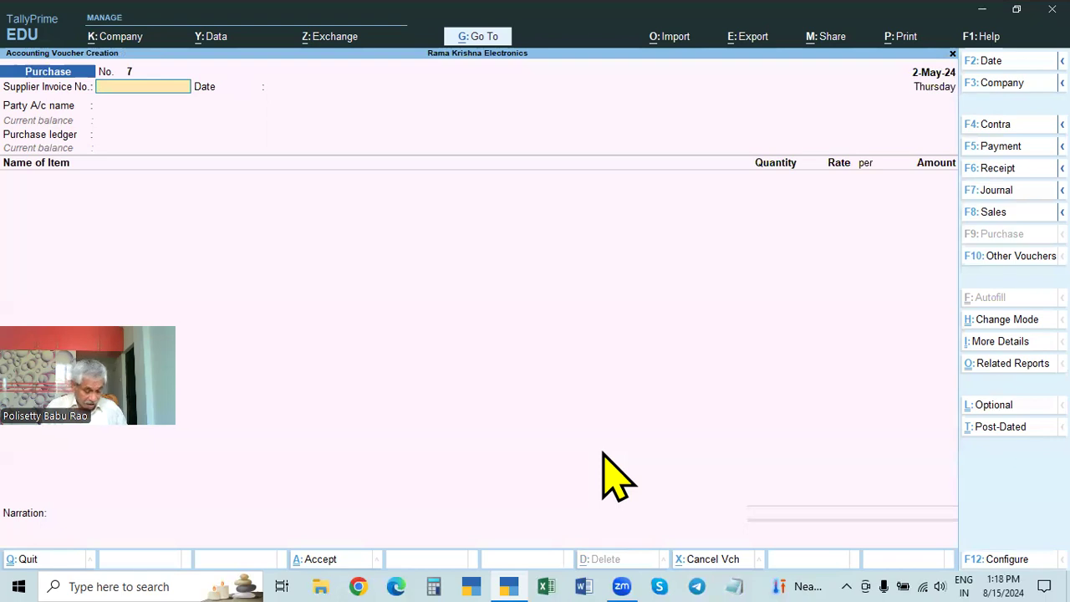
{"action": "key", "text": "ctrl+F9"}
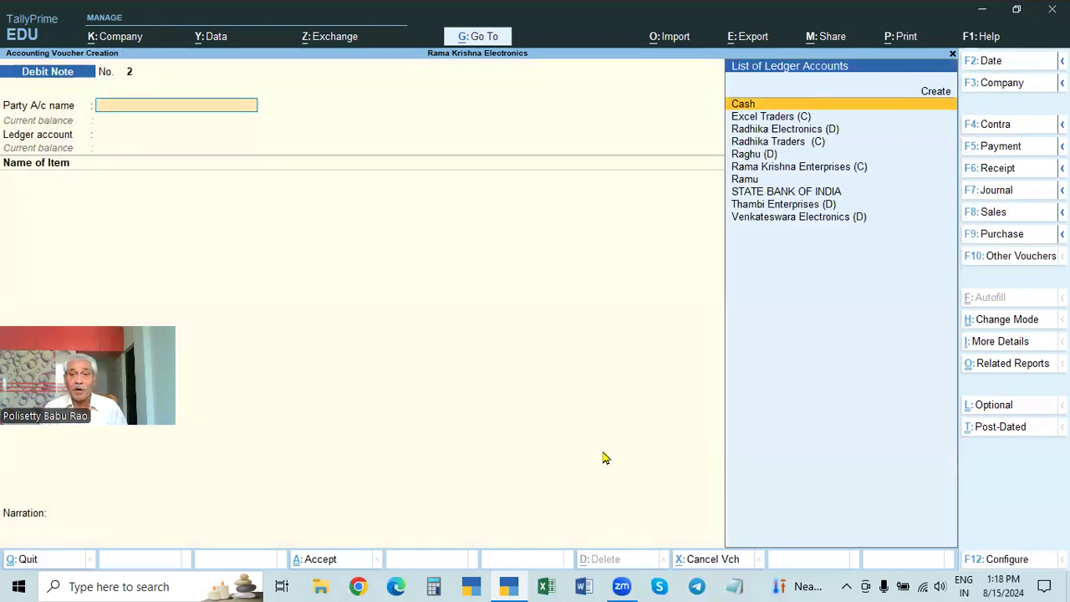
Step: Choose Radhika Traders (C) as the party account and leave the dispatch and order details blank
{"action": "key", "text": "Down"}
{"action": "key", "text": "Down"}
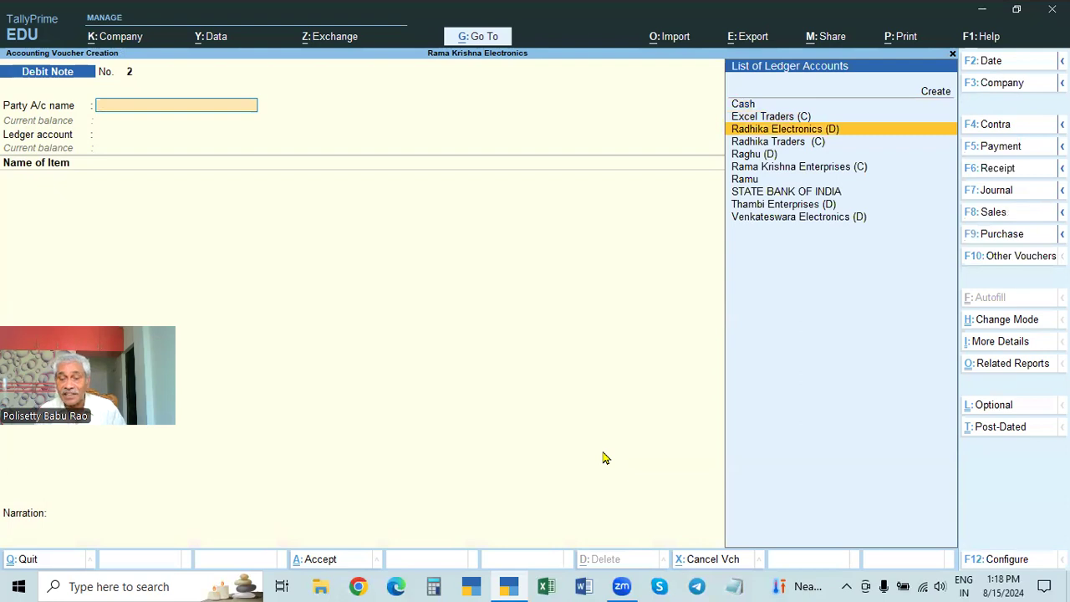
{"action": "key", "text": "Down"}
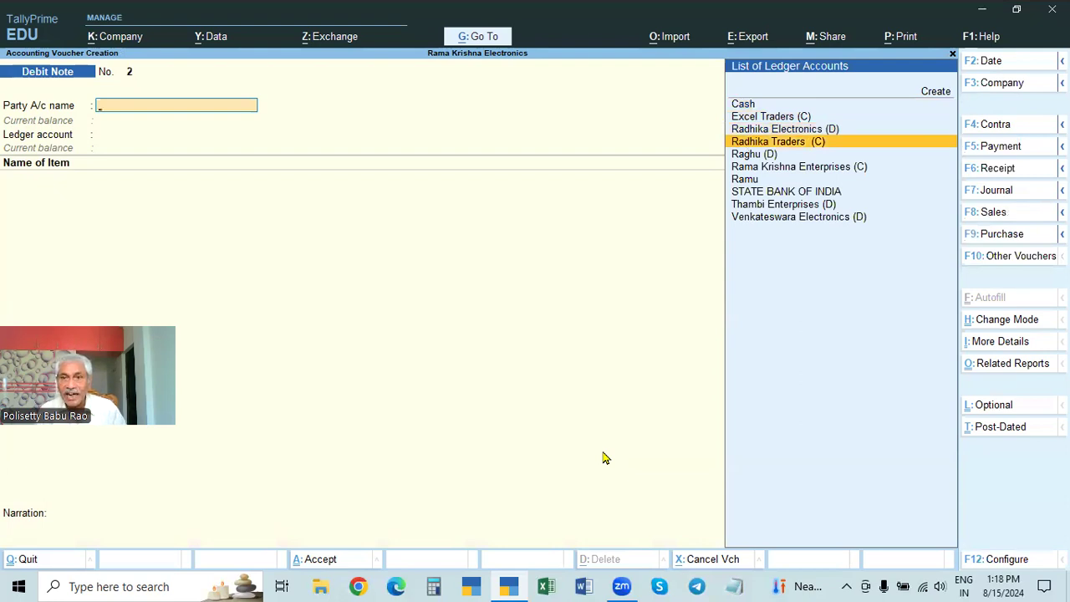
{"action": "key", "text": "Return"}
{"action": "key", "text": "Return"}
{"action": "key", "text": "Return"}
{"action": "key", "text": "Return"}
{"action": "key", "text": "Return"}
{"action": "key", "text": "Return"}
{"action": "key", "text": "Return"}
{"action": "key", "text": "Return"}
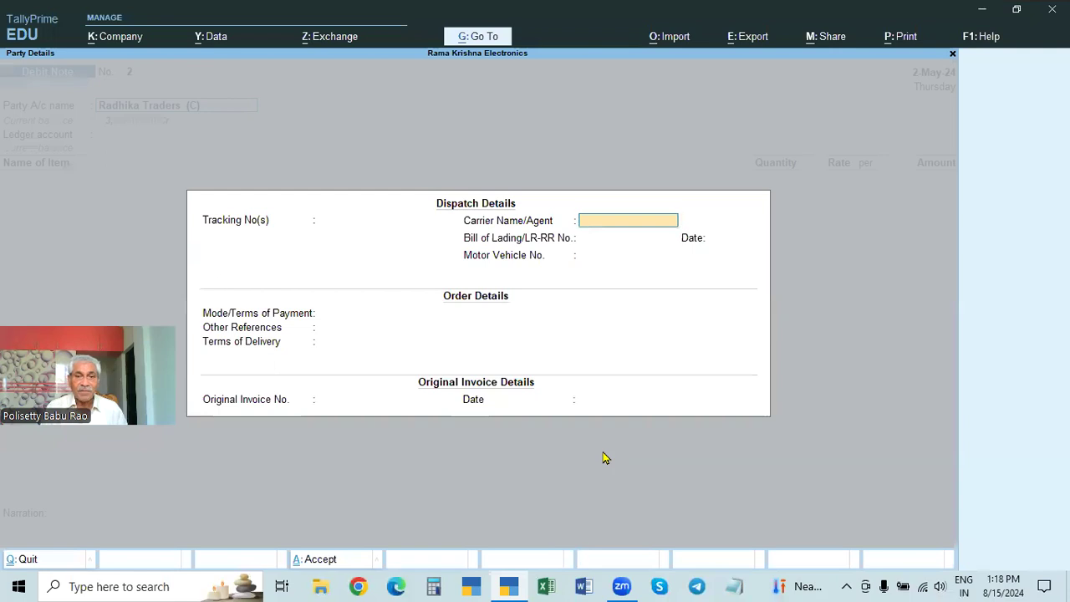
Step: Enter original invoice number 564 dated 1.5 and accept the party details
{"action": "key", "text": "Return"}
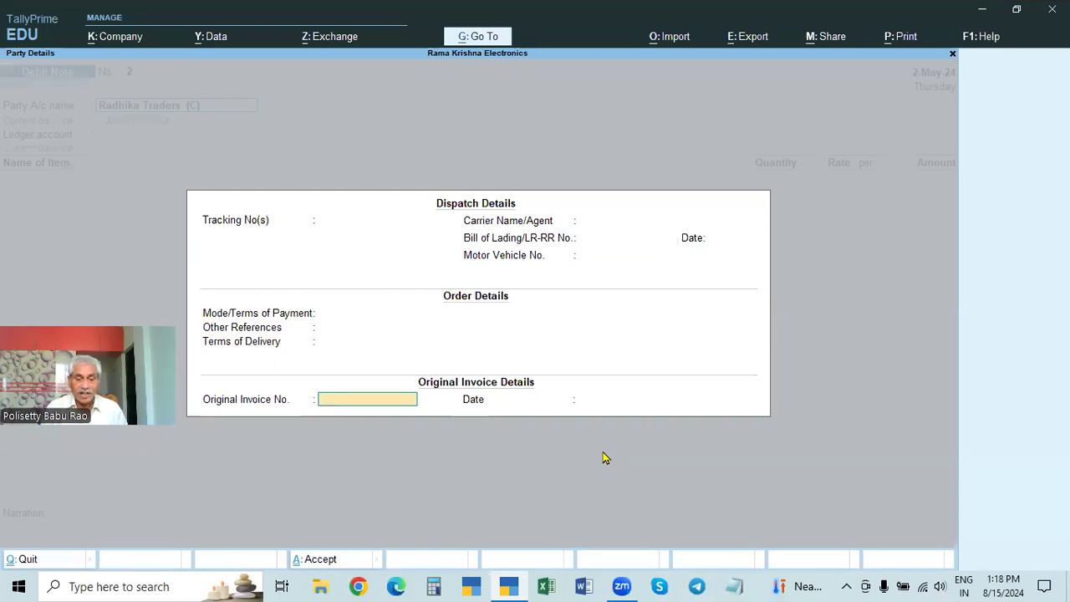
{"action": "type", "text": "564"}
{"action": "key", "text": "Return"}
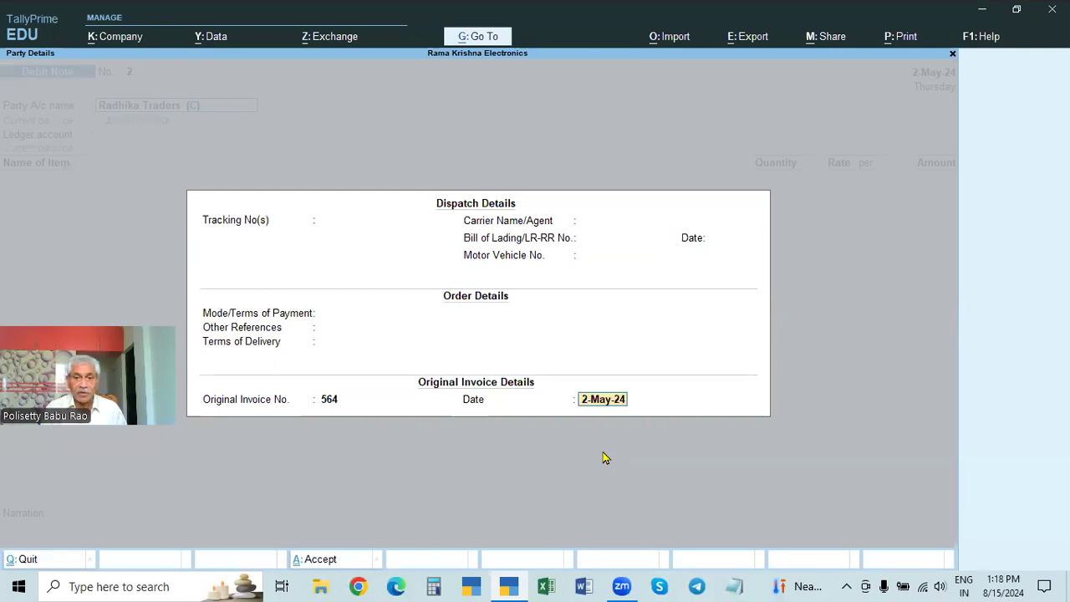
{"action": "type", "text": "5-5"}
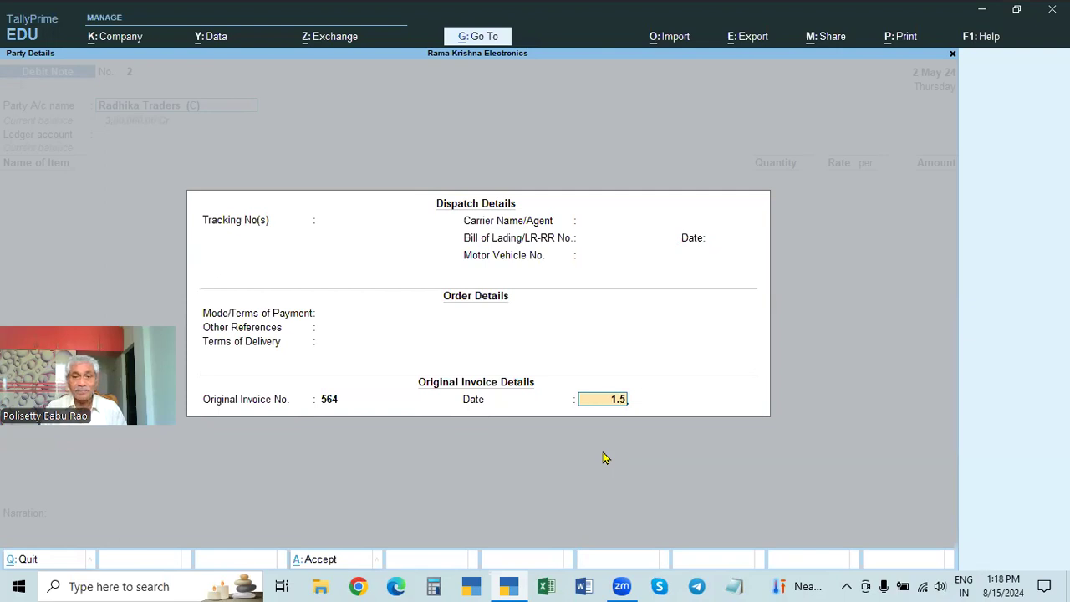
{"action": "key", "text": "Return"}
{"action": "key", "text": "Return"}
{"action": "key", "text": "ctrl+a"}
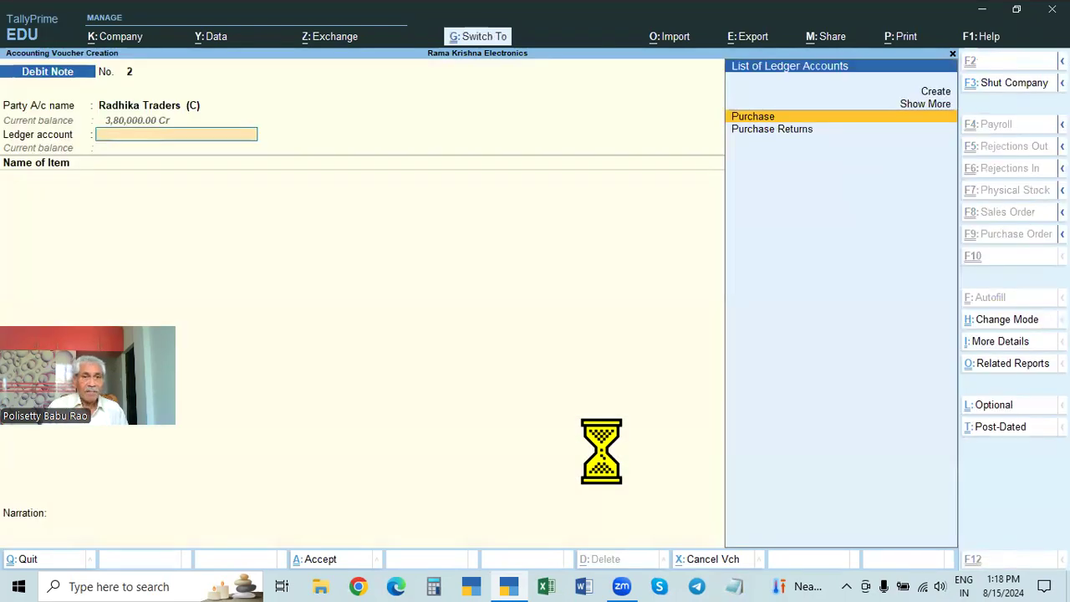
Step: Use Purchase Returns as the ledger account and add 2 Pcs of Dell Computer at the rate of 26,000.00
{"action": "key", "text": "Down"}
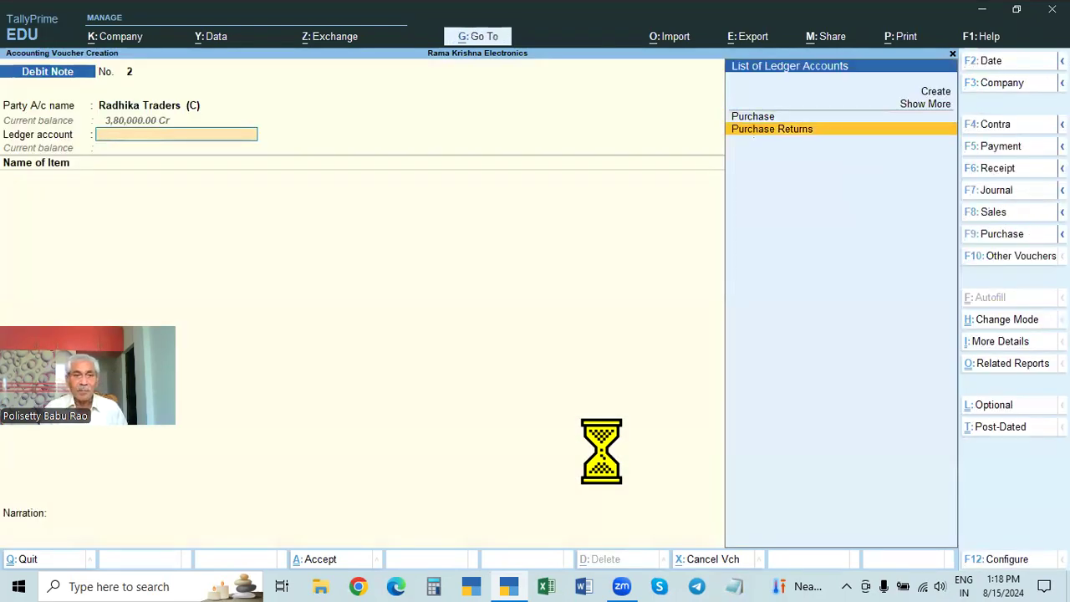
{"action": "key", "text": "Return"}
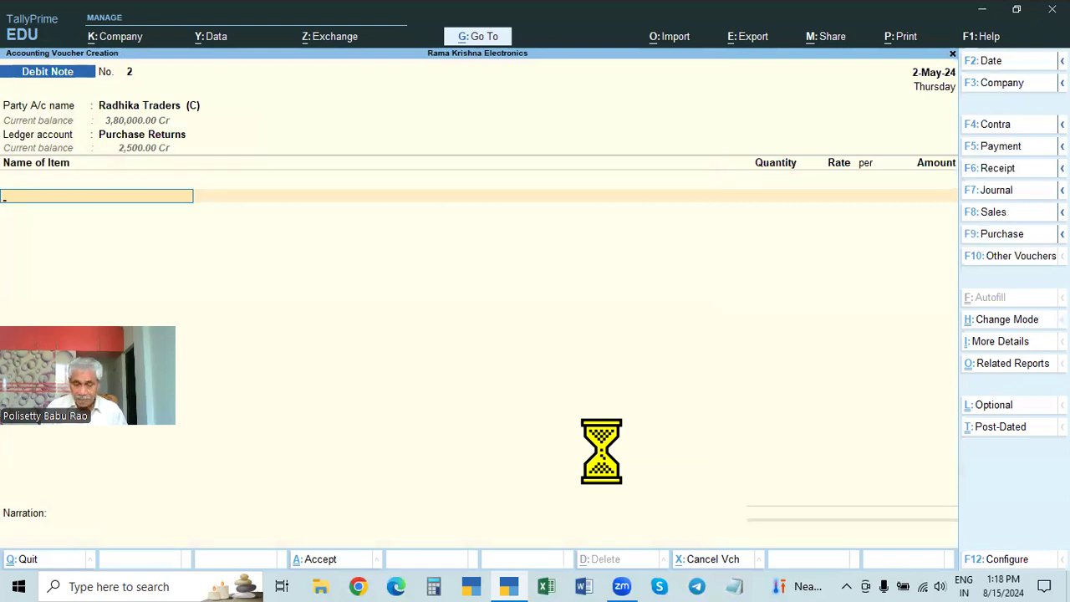
{"action": "key", "text": "Down"}
{"action": "key", "text": "Down"}
{"action": "key", "text": "Down"}
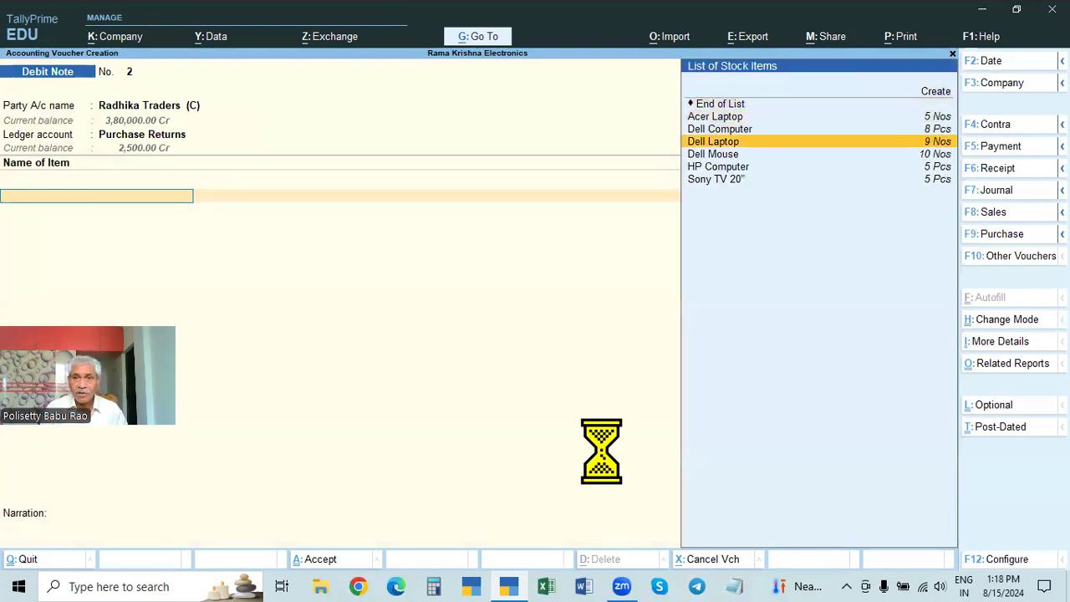
{"action": "key", "text": "Down"}
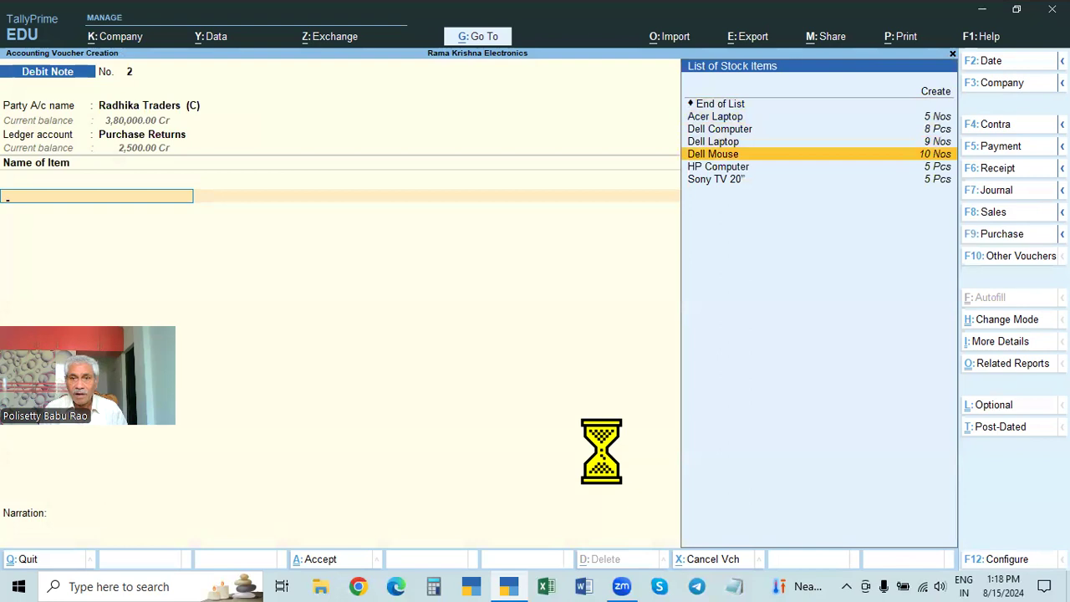
{"action": "key", "text": "Up"}
{"action": "key", "text": "Up"}
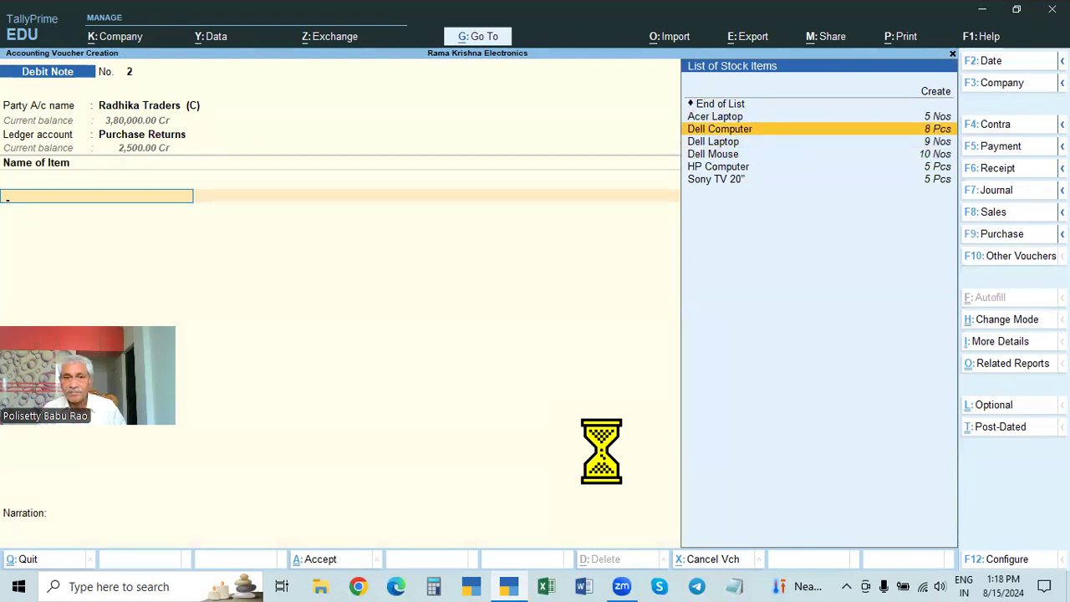
{"action": "key", "text": "Return"}
{"action": "type", "text": "2"}
{"action": "key", "text": "Return"}
Step: Add 2 Nos of Dell Mouse at the rate of 500.00 as the second item of the Debit Note
{"action": "key", "text": "Return"}
{"action": "key", "text": "Return"}
{"action": "key", "text": "Return"}
{"action": "key", "text": "Down"}
{"action": "key", "text": "Down"}
{"action": "key", "text": "Down"}
{"action": "key", "text": "Return"}
{"action": "type", "text": "2"}
{"action": "key", "text": "Return"}
{"action": "key", "text": "Return"}
{"action": "key", "text": "Return"}
{"action": "key", "text": "Return"}
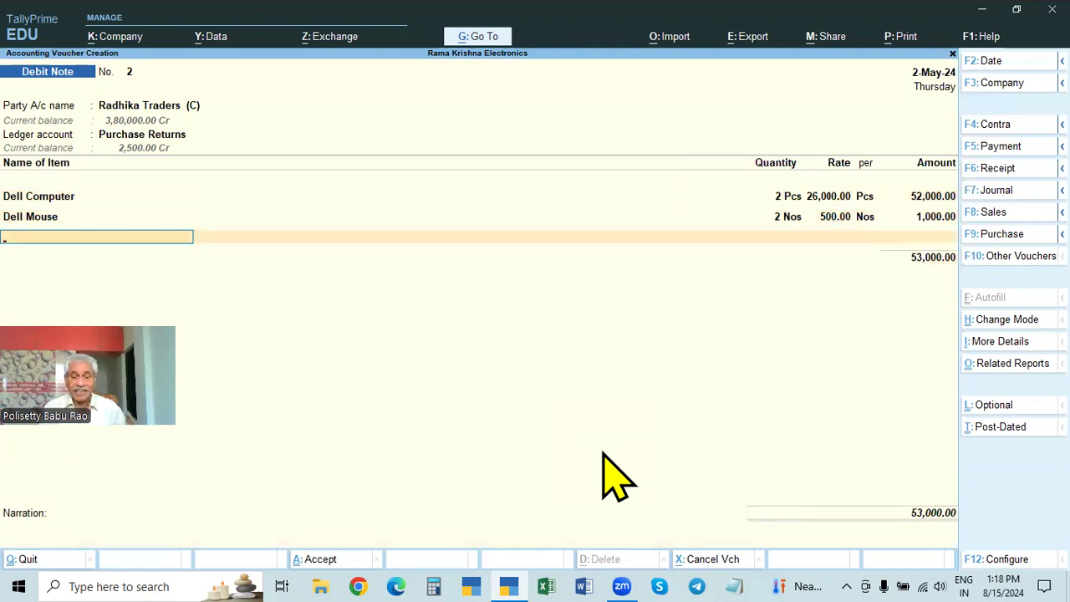
Step: Preview the Debit Note to Radhika Traders (C) as a printout, zoom in on it, and return to the voucher entry
{"action": "key", "text": "alt+p"}
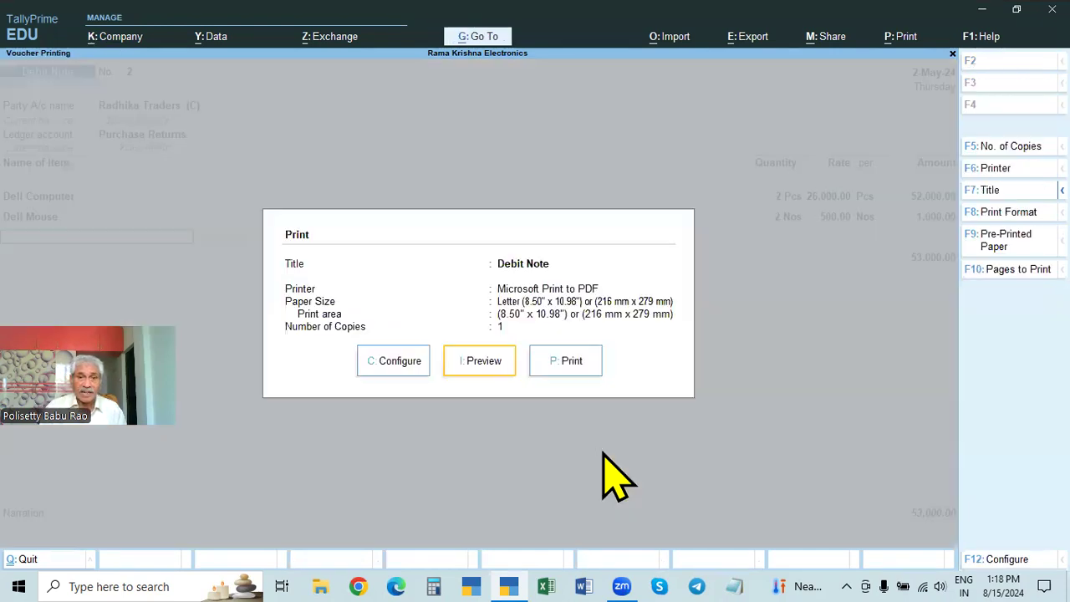
{"action": "left_click", "coordinate": [481, 361]}
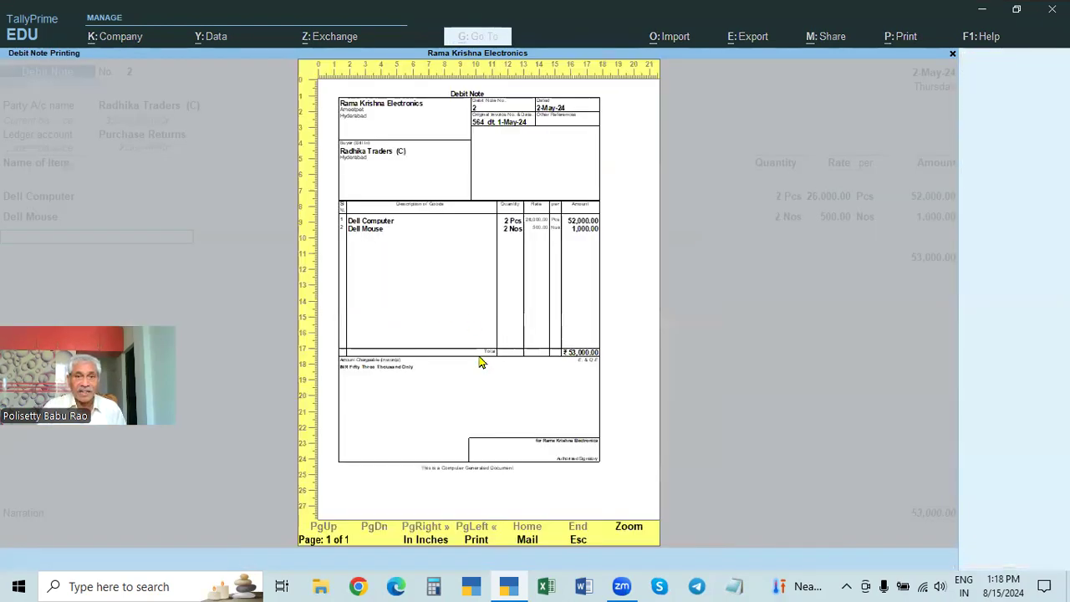
{"action": "left_click", "coordinate": [487, 252]}
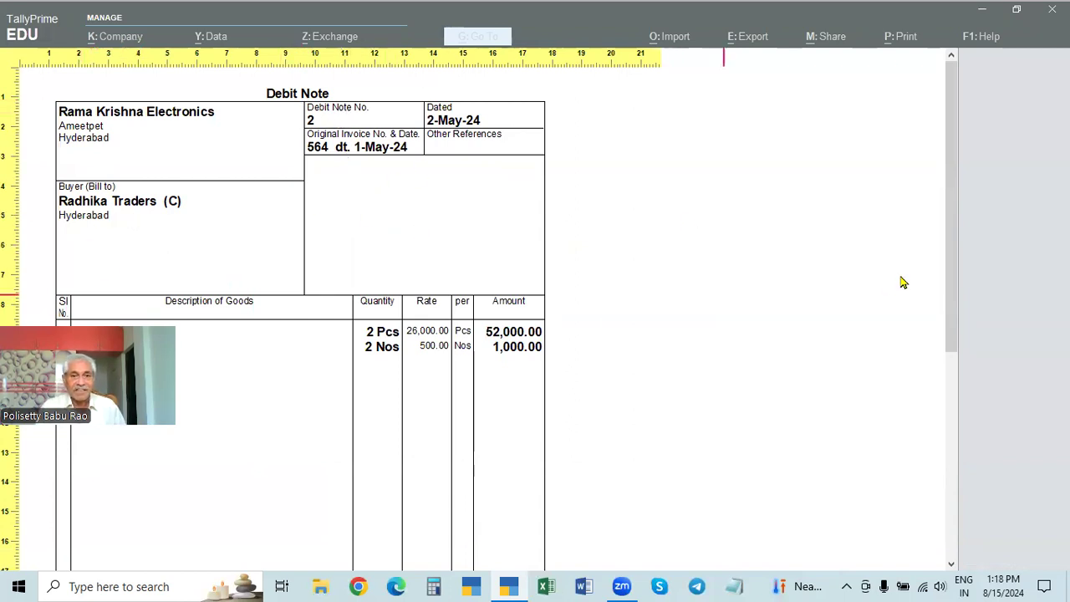
{"action": "key", "text": "Escape"}
{"action": "key", "text": "Escape"}
{"action": "key", "text": "Escape"}
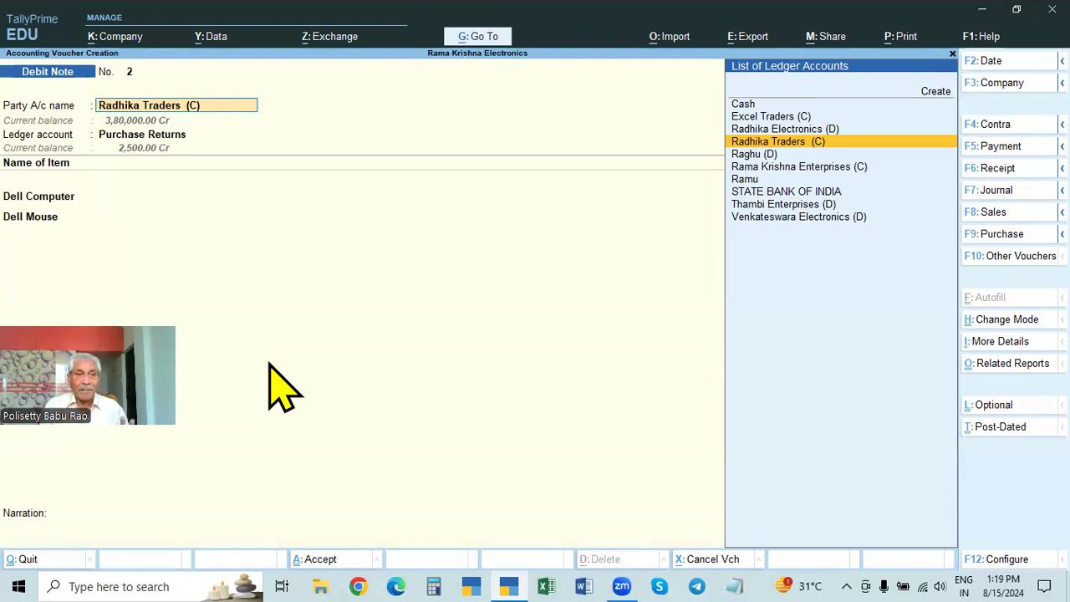
Step: Keep the party, original invoice and item details as entered, leave the narration blank, and save the Debit Note
{"action": "key", "text": "Return"}
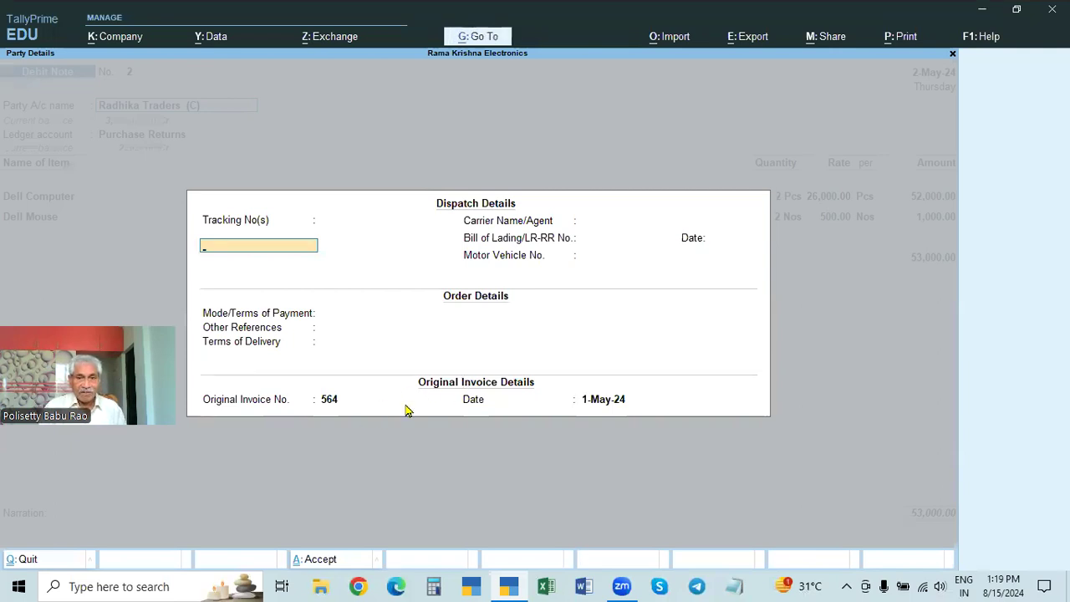
{"action": "key", "text": "ctrl+a"}
{"action": "key", "text": "Return"}
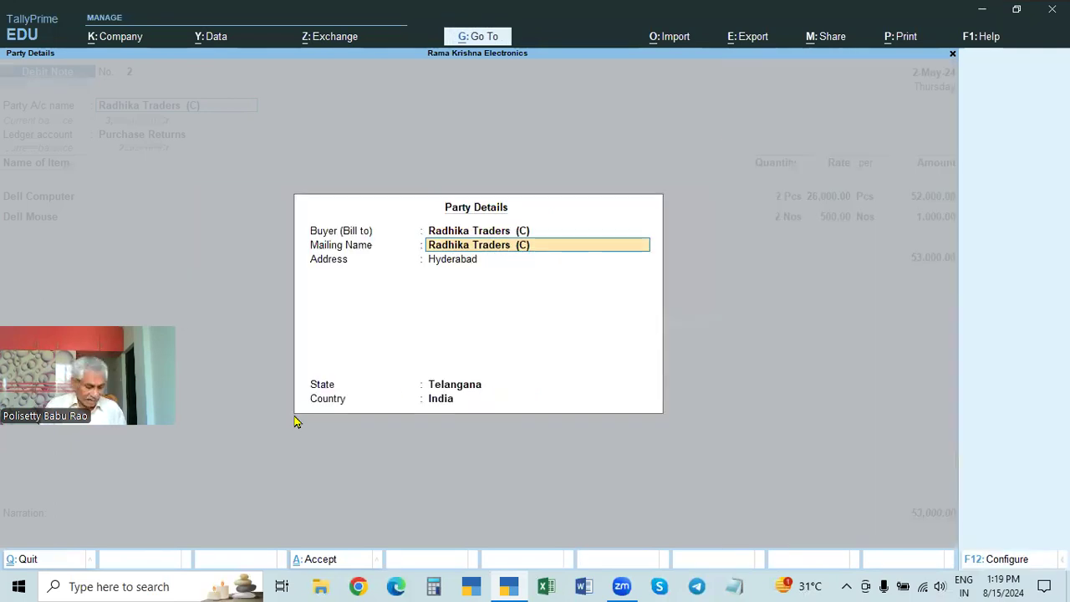
{"action": "key", "text": "ctrl+a"}
{"action": "key", "text": "Return"}
{"action": "key", "text": "Return"}
{"action": "key", "text": "Return"}
{"action": "key", "text": "Return"}
{"action": "key", "text": "Return"}
{"action": "key", "text": "Return"}
{"action": "key", "text": "Return"}
{"action": "key", "text": "Return"}
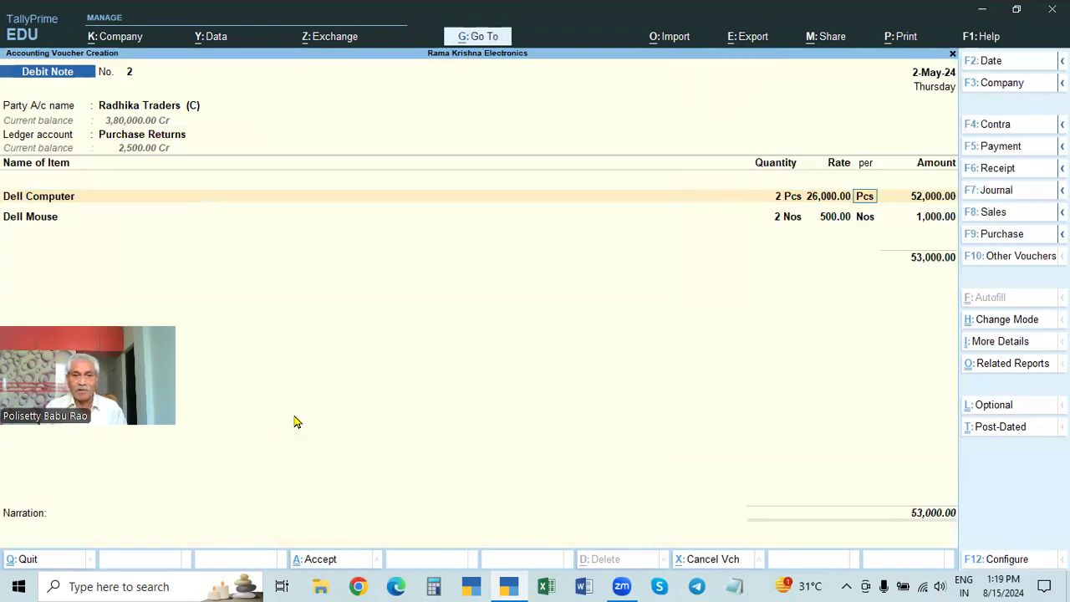
{"action": "key", "text": "Return"}
{"action": "key", "text": "Return"}
{"action": "key", "text": "Return"}
{"action": "key", "text": "Return"}
{"action": "key", "text": "Return"}
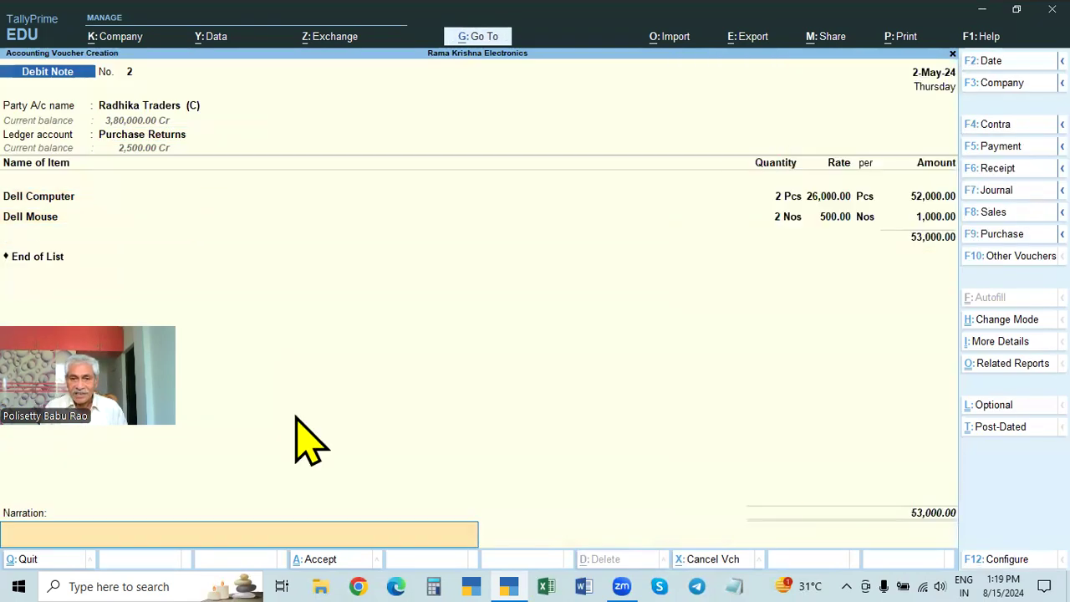
{"action": "key", "text": "Return"}
Step: Reopen the saved Debit Note and examine its enlarged print preview, then return to the voucher
{"action": "key", "text": "Page_Up"}
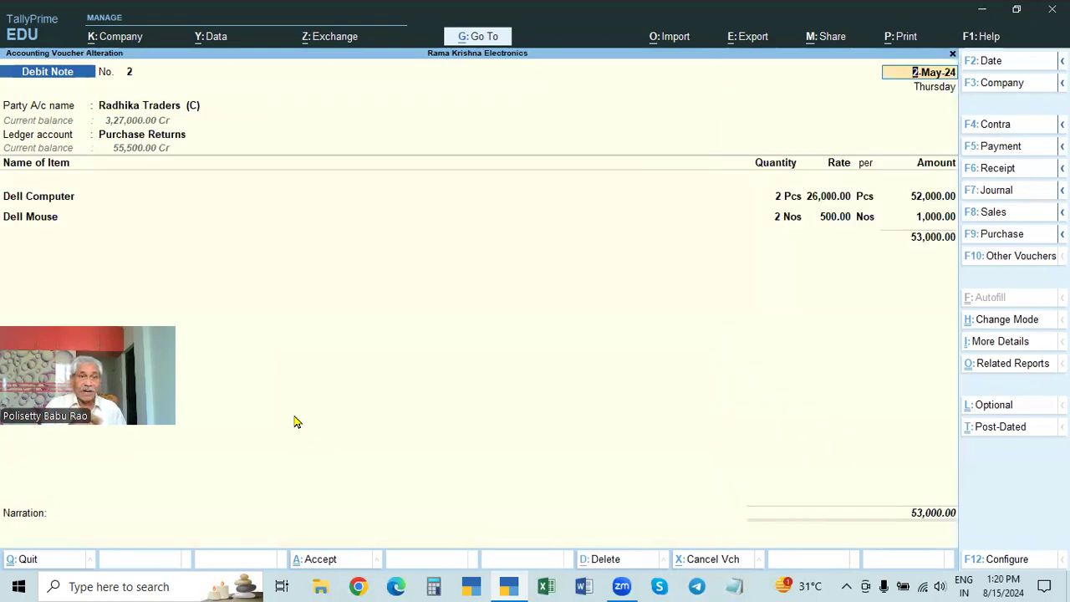
{"action": "key", "text": "alt"}
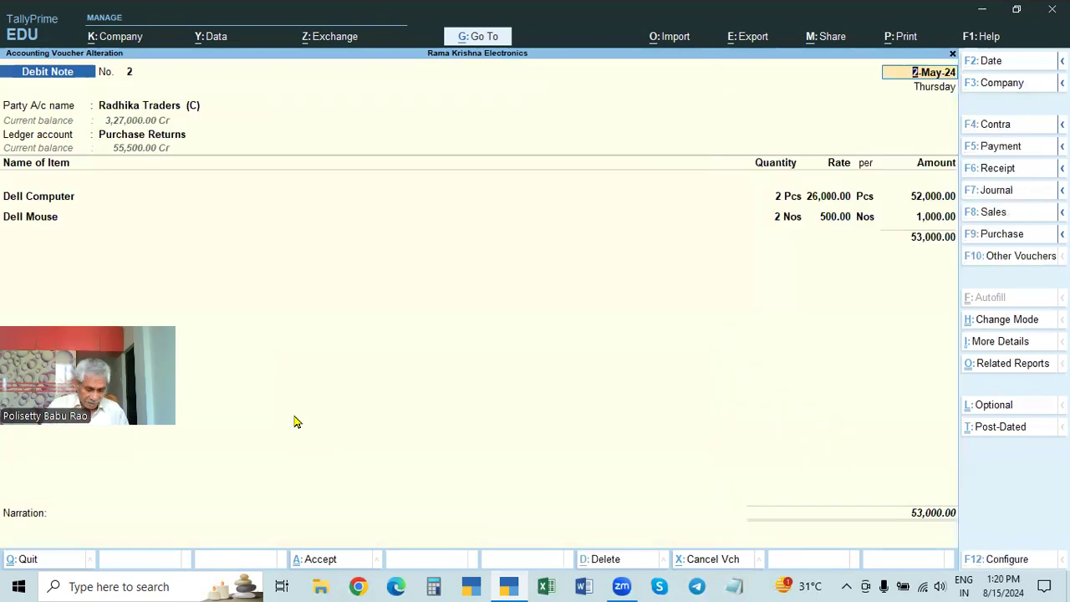
{"action": "key", "text": "ctrl+p"}
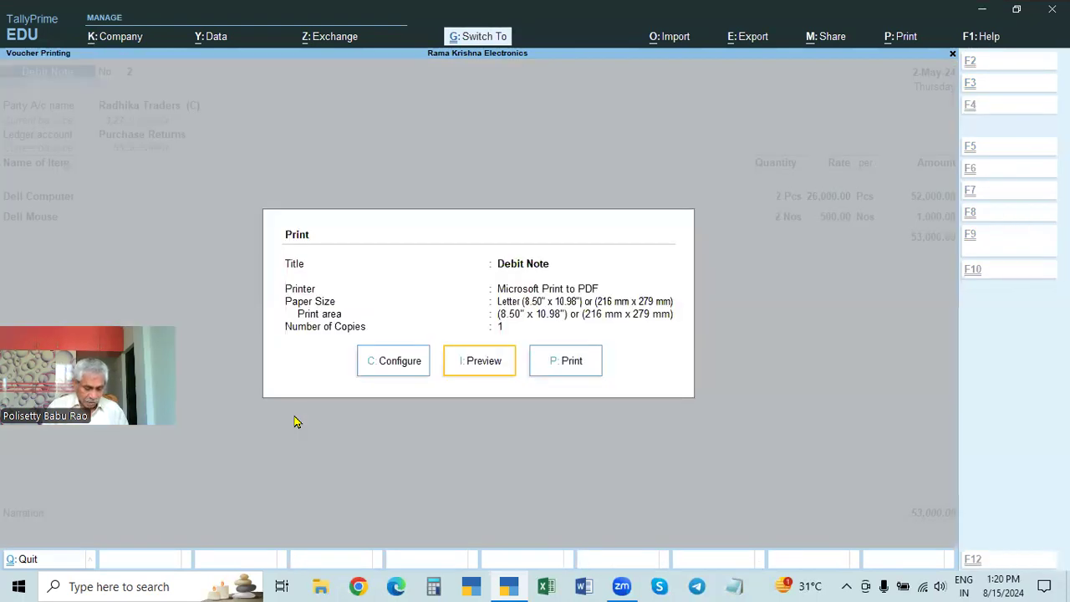
{"action": "key", "text": "i"}
{"action": "key", "text": "Escape"}
{"action": "key", "text": "Escape"}
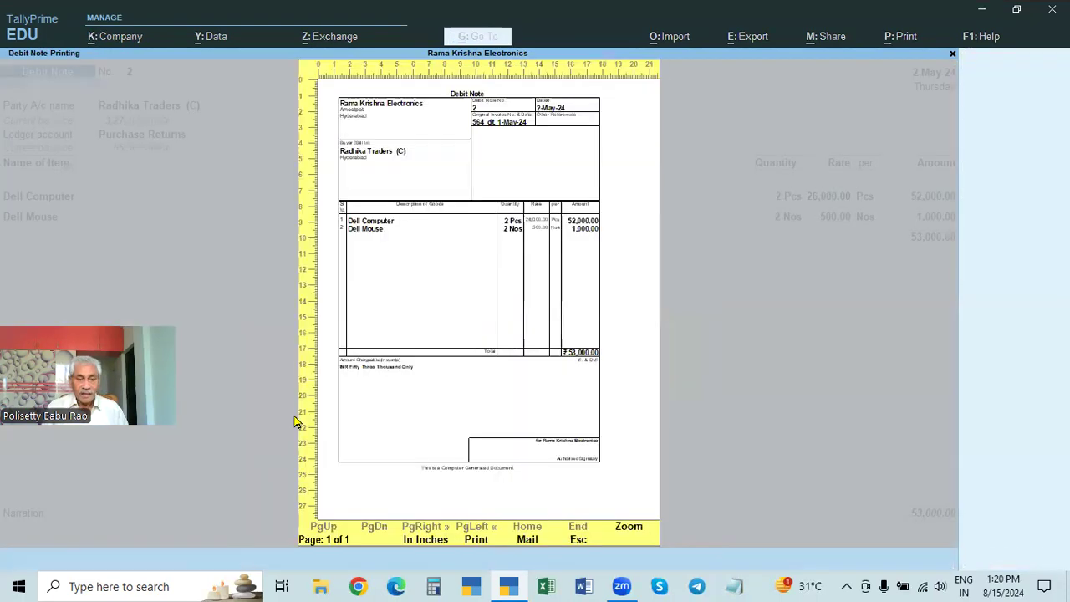
{"action": "key", "text": "alt+z"}
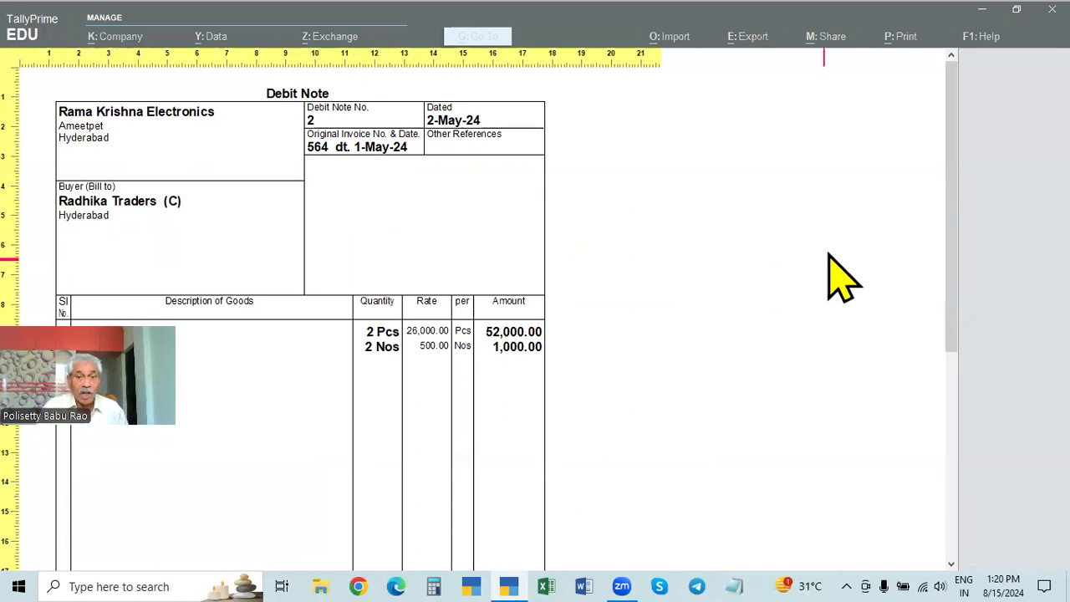
{"action": "key", "text": "Escape"}
{"action": "key", "text": "Escape"}
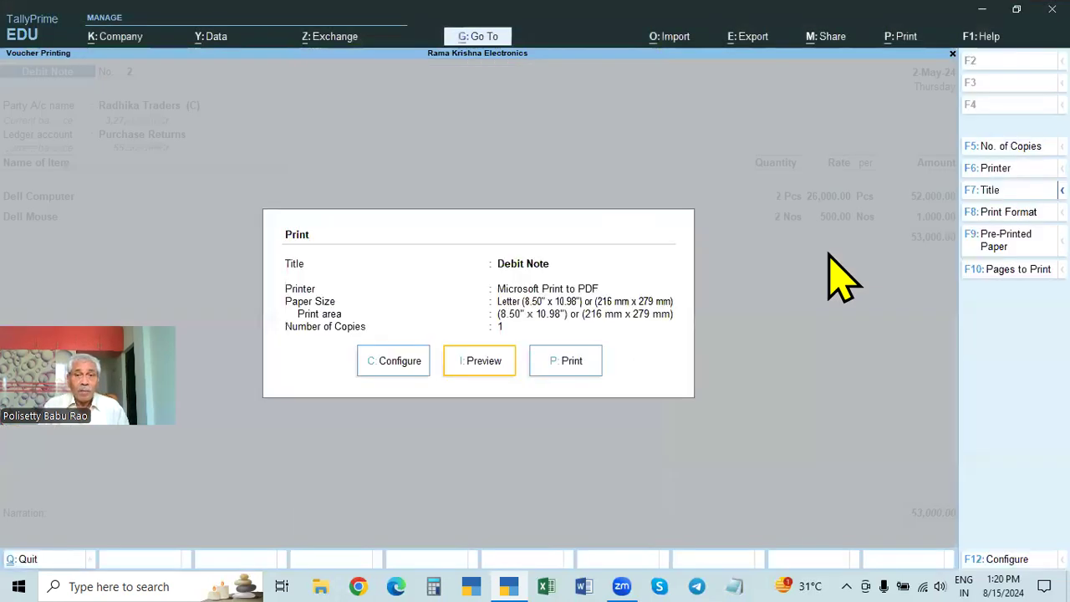
{"action": "key", "text": "Escape"}
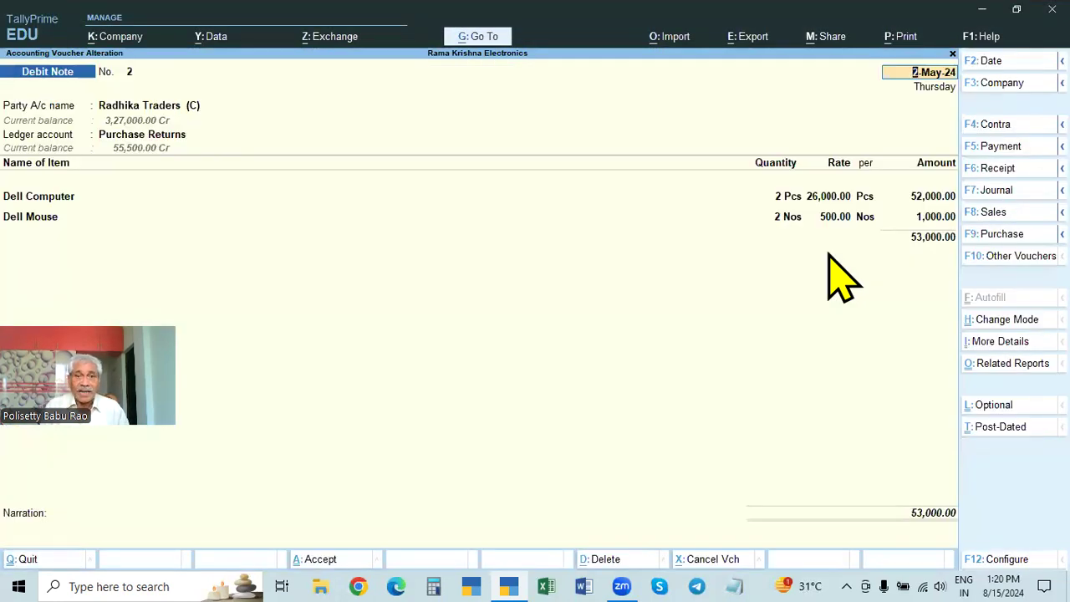
Step: Change the party account of the Debit Note from Radhika Traders (C) to Cash
{"action": "key", "text": "Return"}
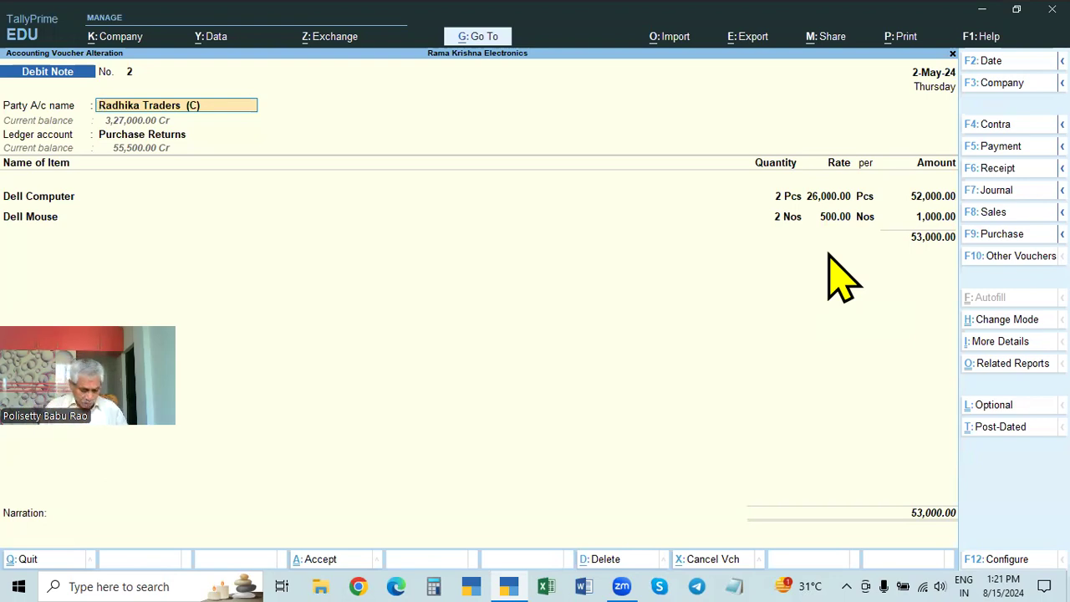
{"action": "type", "text": "Cash"}
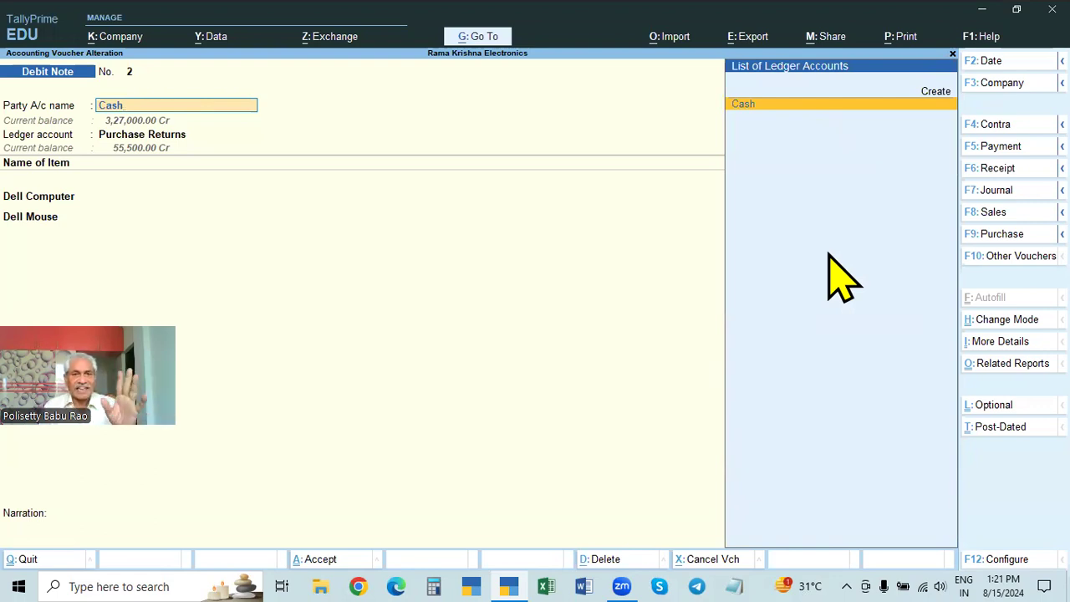
{"action": "key", "text": "Return"}
{"action": "key", "text": "y"}
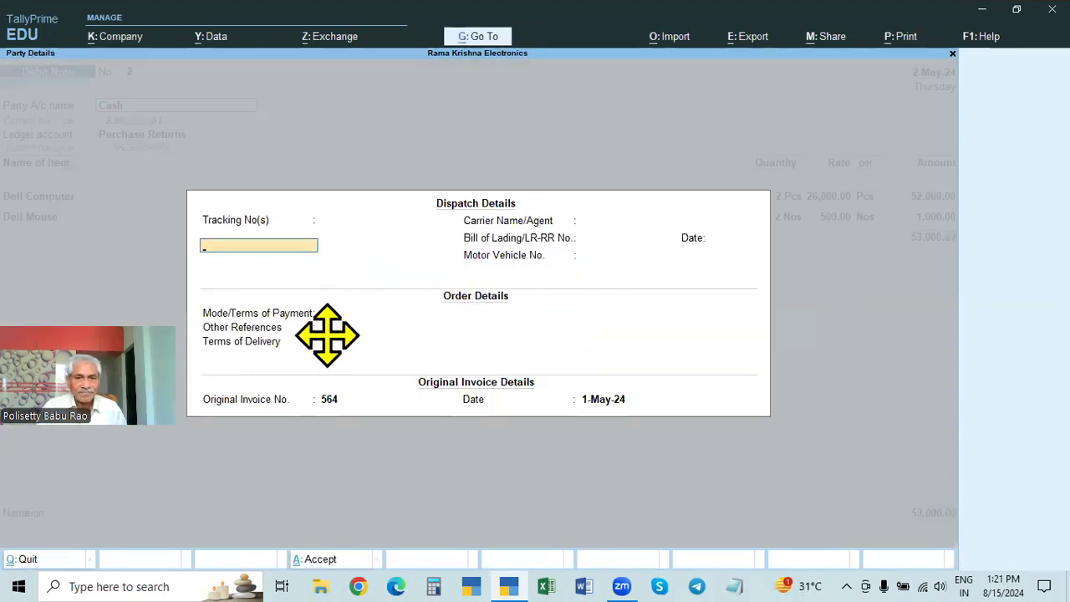
Step: Set the mode of payment to Cash in the order details and keep the original invoice number and date
{"action": "key", "text": "Return"}
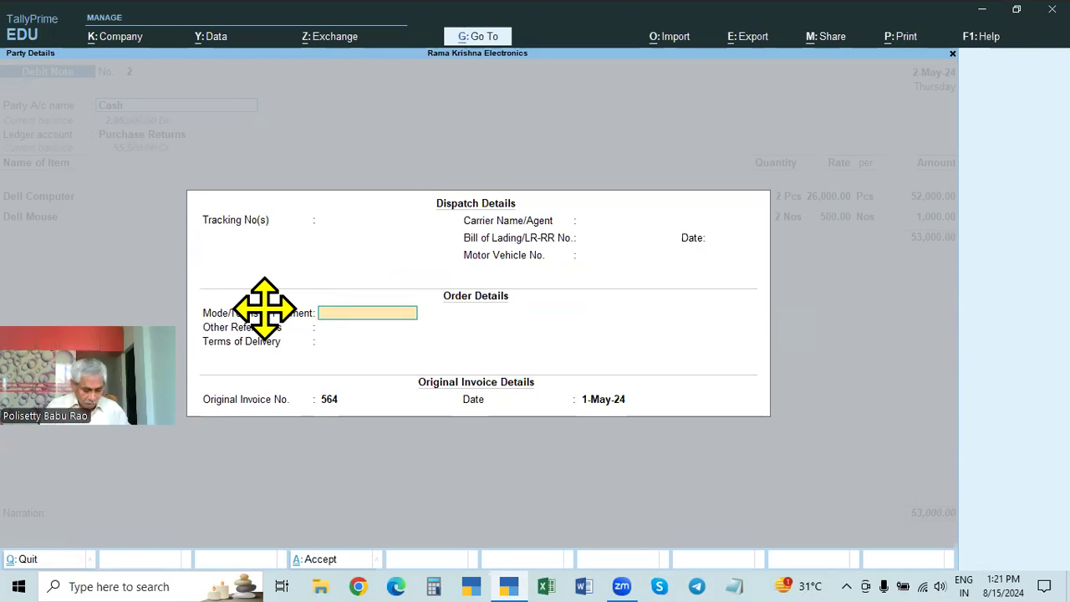
{"action": "type", "text": "Cash"}
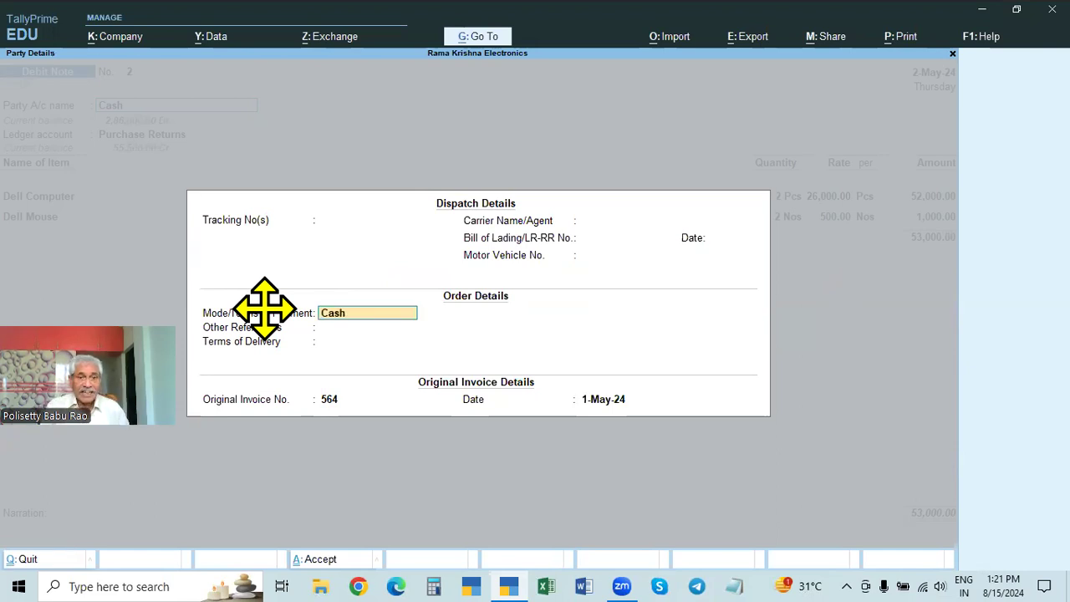
{"action": "key", "text": "Return"}
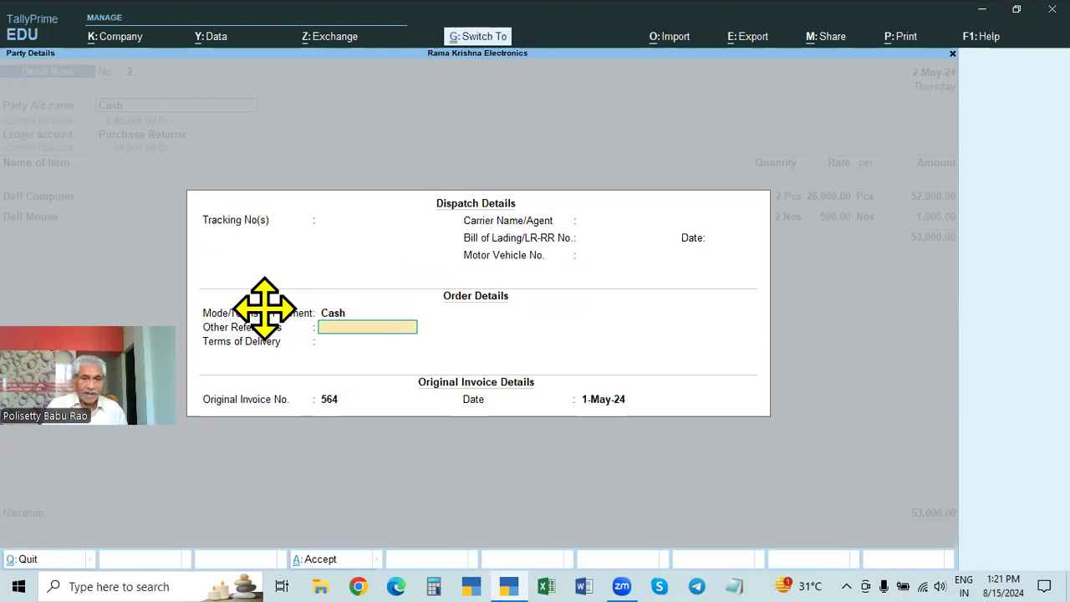
{"action": "key", "text": "Return"}
{"action": "key", "text": "Return"}
{"action": "key", "text": "Return"}
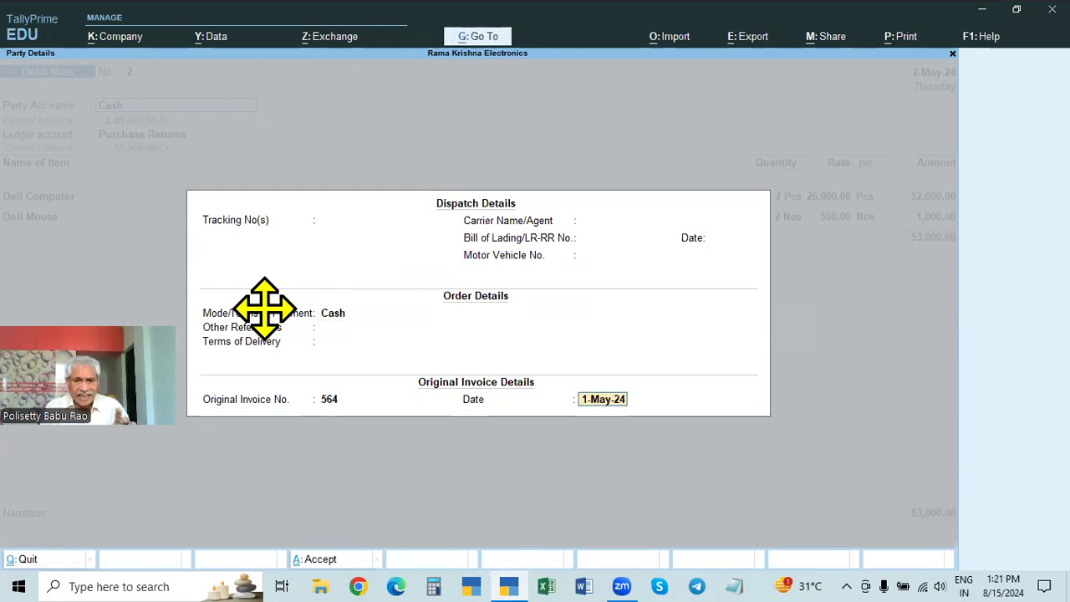
{"action": "key", "text": "Return"}
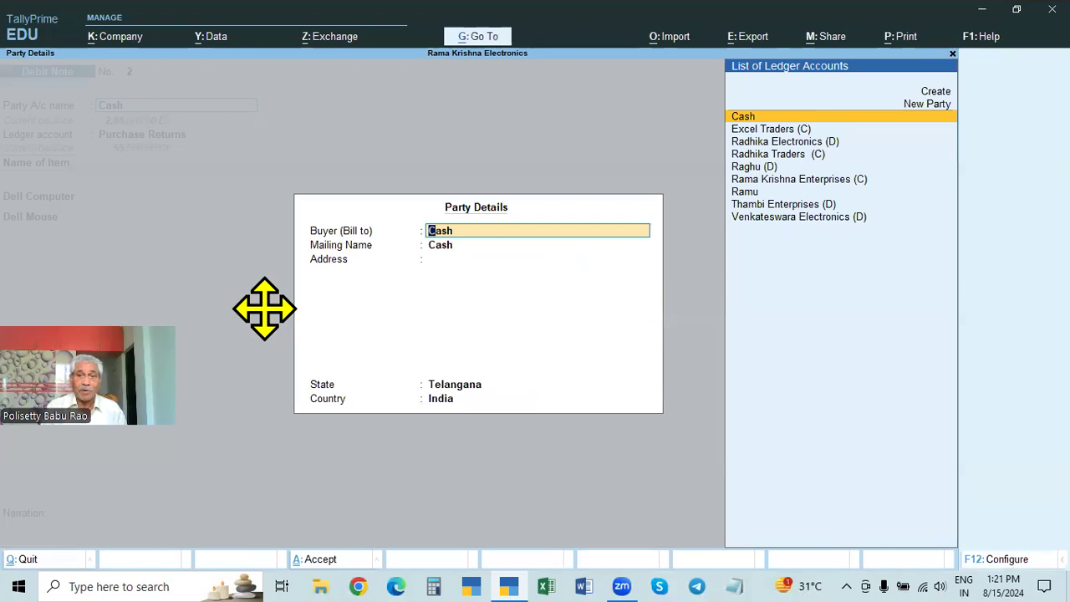
Step: Choose Radhika Traders (C) as the buyer in the party details, keep Telangana as the state, and save the Debit Note
{"action": "key", "text": "Down"}
{"action": "key", "text": "Down"}
{"action": "key", "text": "Down"}
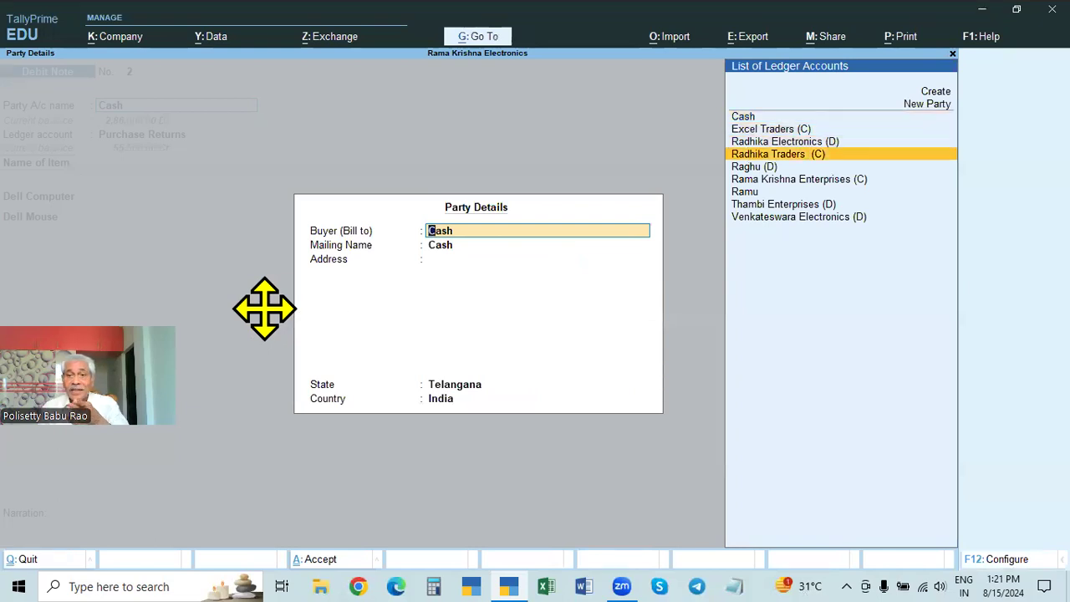
{"action": "key", "text": "Return"}
{"action": "key", "text": "Return"}
{"action": "key", "text": "Return"}
{"action": "key", "text": "Return"}
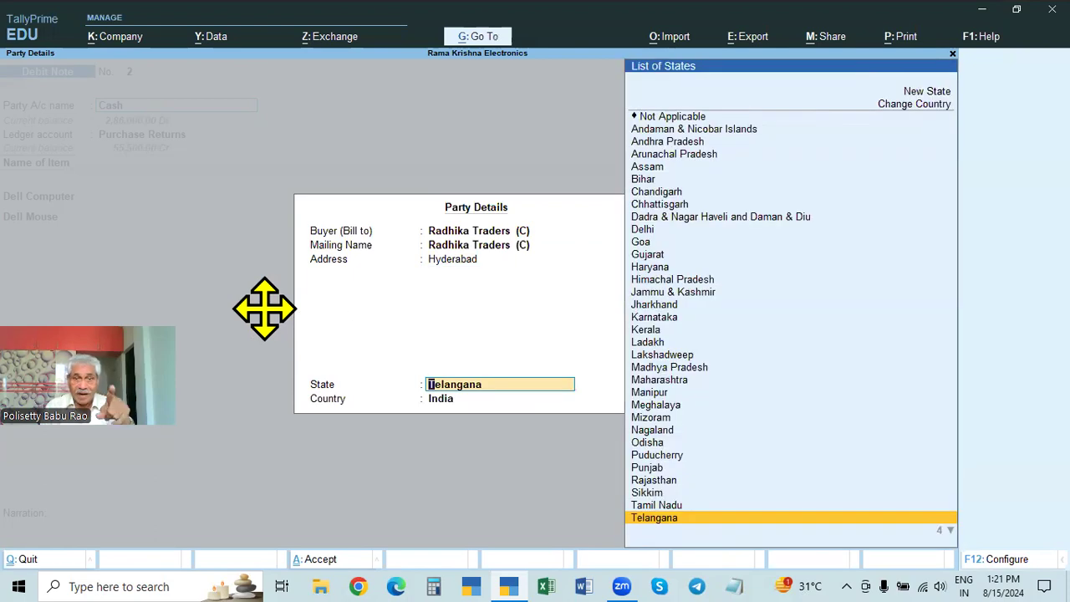
{"action": "key", "text": "Return"}
{"action": "key", "text": "Return"}
{"action": "key", "text": "Return"}
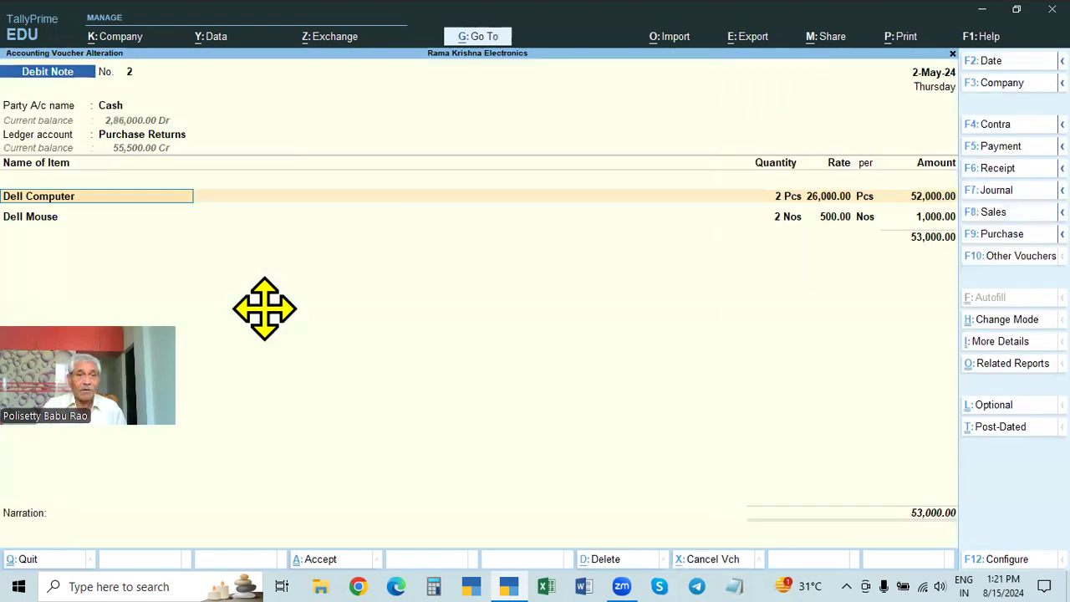
{"action": "key", "text": "ctrl"}
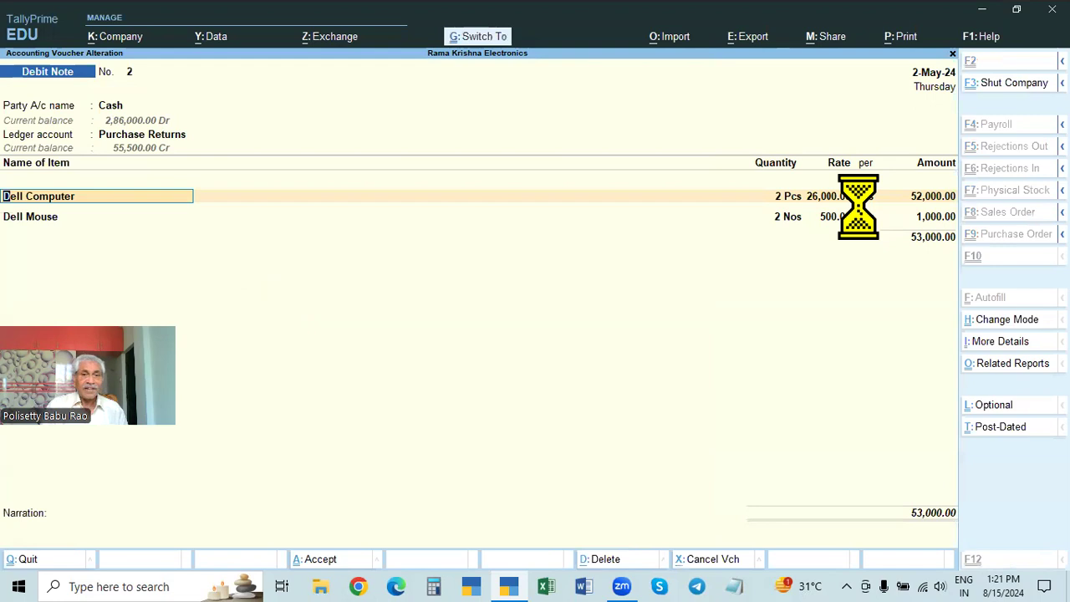
{"action": "key", "text": "ctrl+a"}
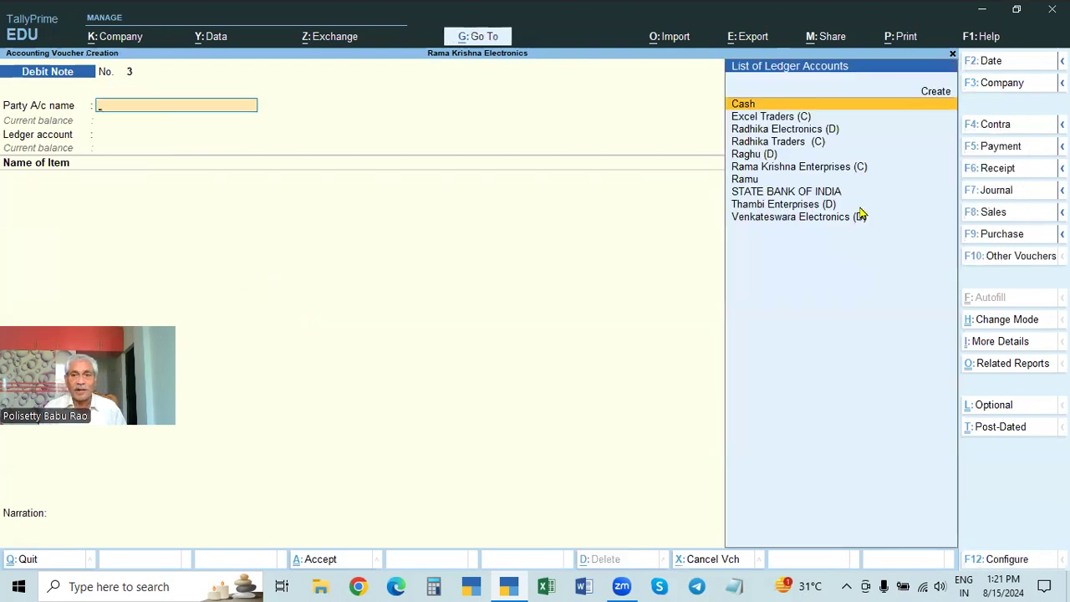
Step: Leave voucher entry and open the Cash Debit Note of 2-May-24 from the Day Book
{"action": "key", "text": "Escape"}
{"action": "key", "text": "Return"}
{"action": "key", "text": "Down"}
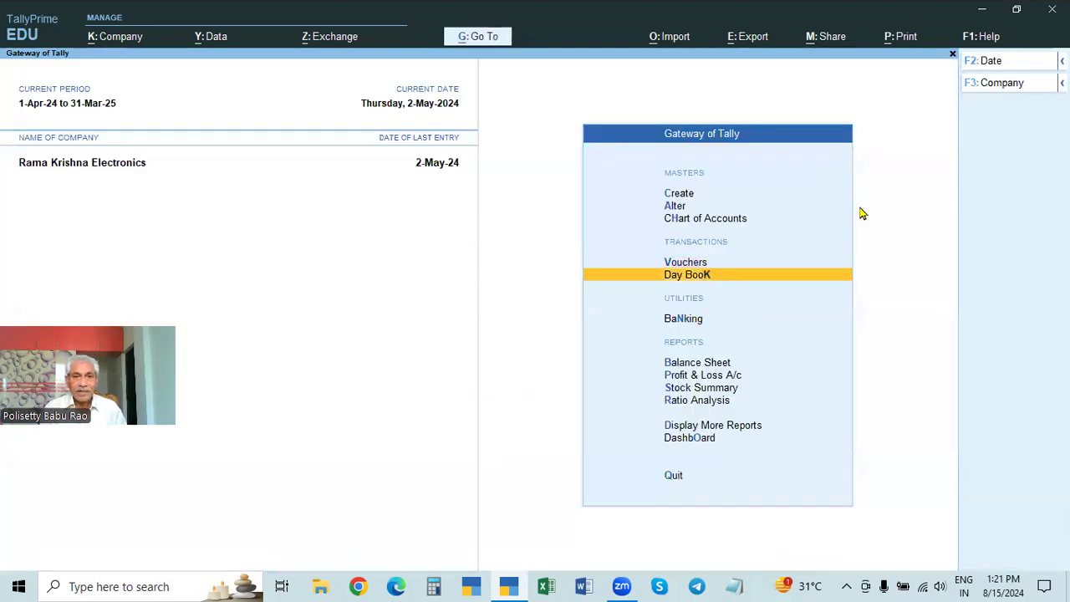
{"action": "key", "text": "Return"}
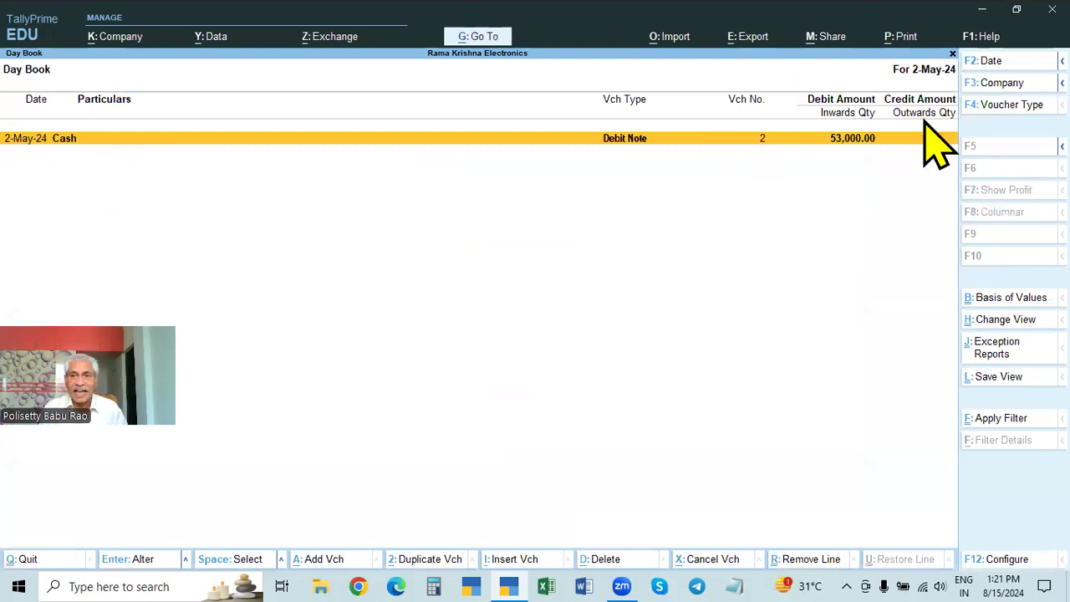
{"action": "key", "text": "Return"}
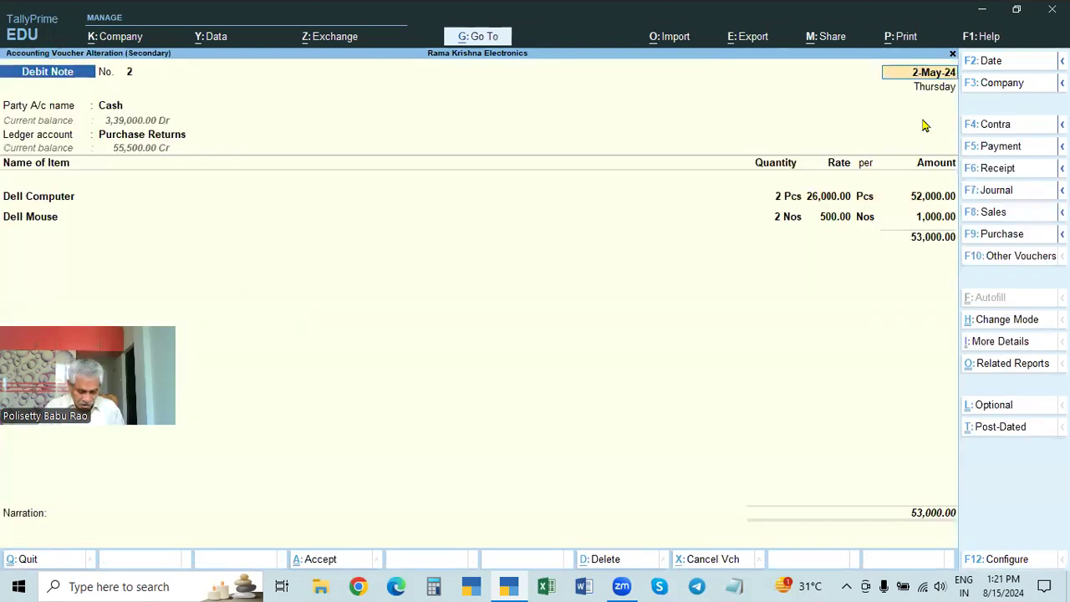
Step: Examine the buyer and item details in the enlarged print preview of the Cash Debit Note, then close the preview
{"action": "key", "text": "alt+p"}
{"action": "left_click", "coordinate": [487, 362]}
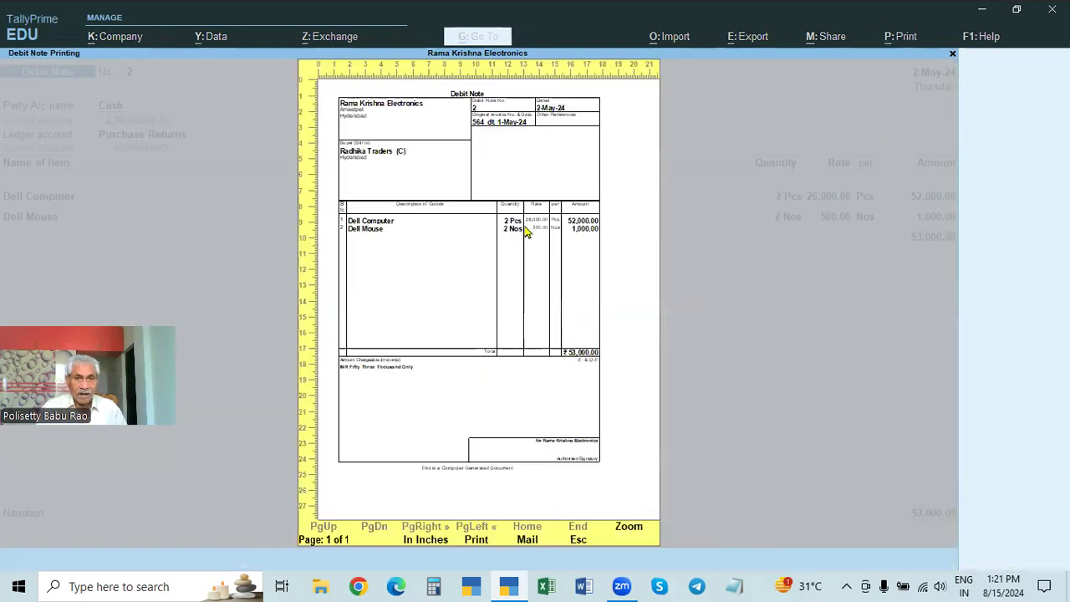
{"action": "left_click", "coordinate": [526, 233]}
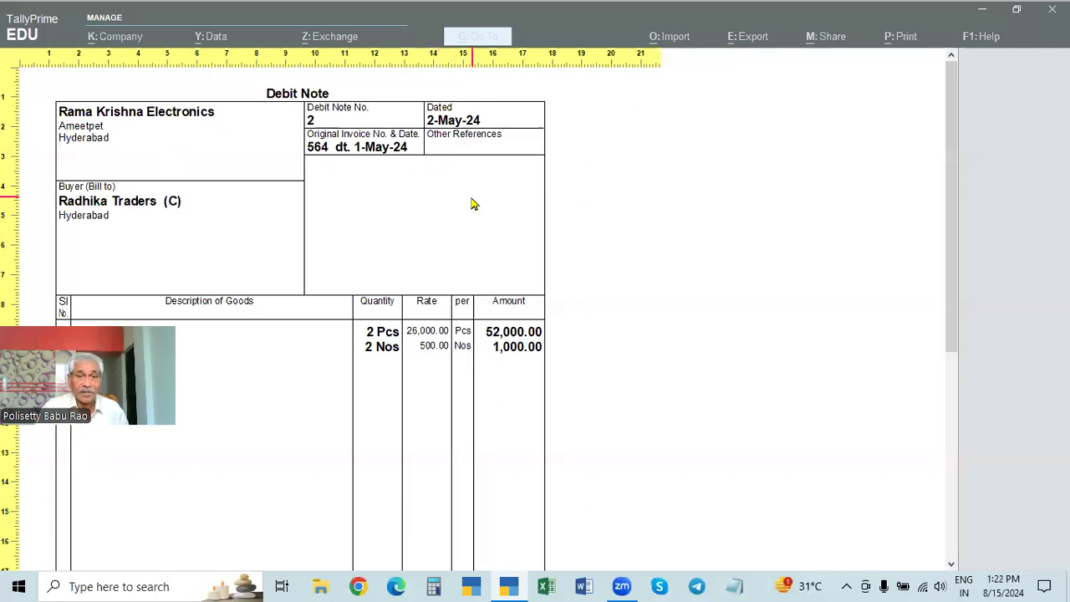
{"action": "left_click", "coordinate": [131, 226]}
{"action": "key", "text": "Escape"}
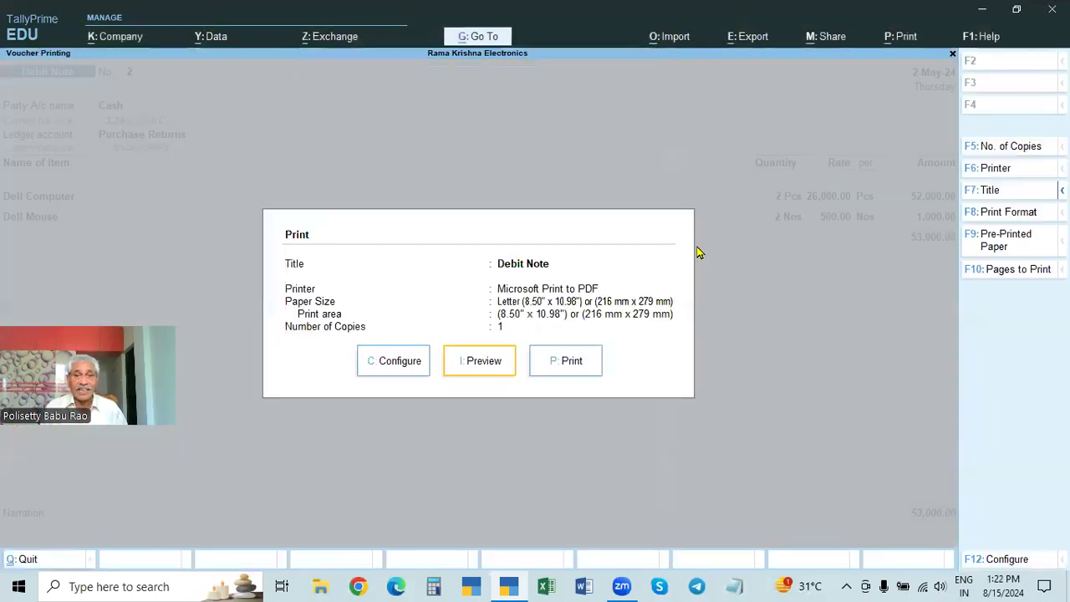
{"action": "key", "text": "Escape"}
Step: Open the order details of the Cash Debit Note and set Other References to CASH
{"action": "key", "text": "Return"}
{"action": "key", "text": "Return"}
{"action": "key", "text": "Return"}
{"action": "key", "text": "Return"}
{"action": "key", "text": "Return"}
{"action": "key", "text": "Return"}
{"action": "key", "text": "Return"}
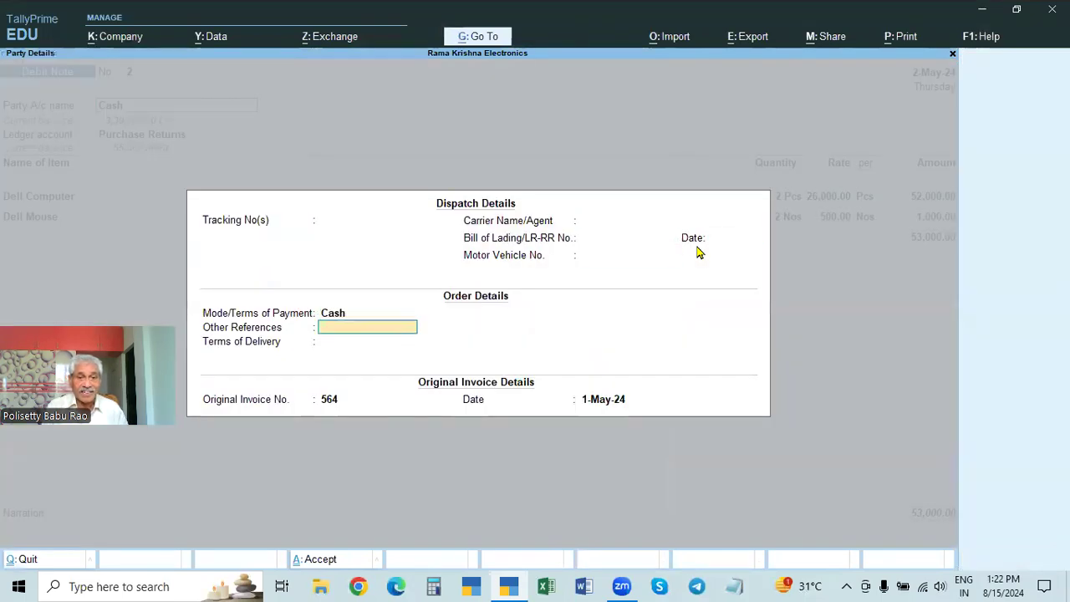
{"action": "type", "text": "CASH"}
Step: Keep the original invoice details, accept the remaining party and item details, and save the Debit Note
{"action": "key", "text": "Return"}
{"action": "key", "text": "Return"}
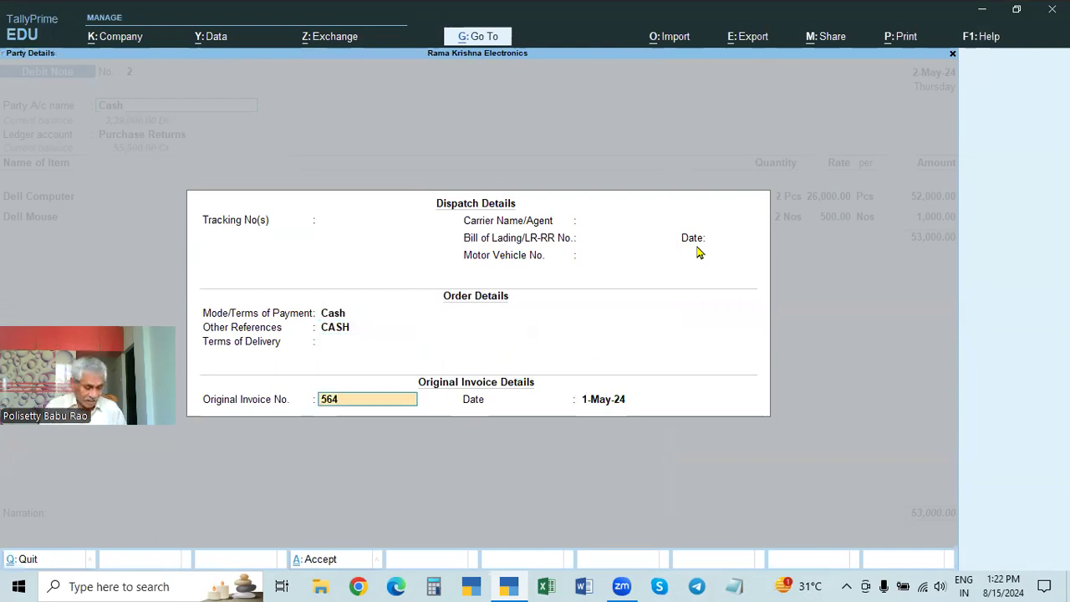
{"action": "key", "text": "Return"}
{"action": "key", "text": "Return"}
{"action": "key", "text": "ctrl+a"}
{"action": "key", "text": "Return"}
{"action": "key", "text": "Return"}
{"action": "key", "text": "Return"}
{"action": "key", "text": "Return"}
{"action": "key", "text": "Return"}
{"action": "key", "text": "Return"}
{"action": "key", "text": "Return"}
{"action": "key", "text": "Return"}
{"action": "key", "text": "Return"}
{"action": "key", "text": "Return"}
{"action": "key", "text": "Return"}
{"action": "key", "text": "Return"}
{"action": "key", "text": "Return"}
Step: Reopen the Cash Debit Note, check its references in the enlarged print preview, then close the voucher and leave the Day Book
{"action": "key", "text": "Return"}
{"action": "key", "text": "Return"}
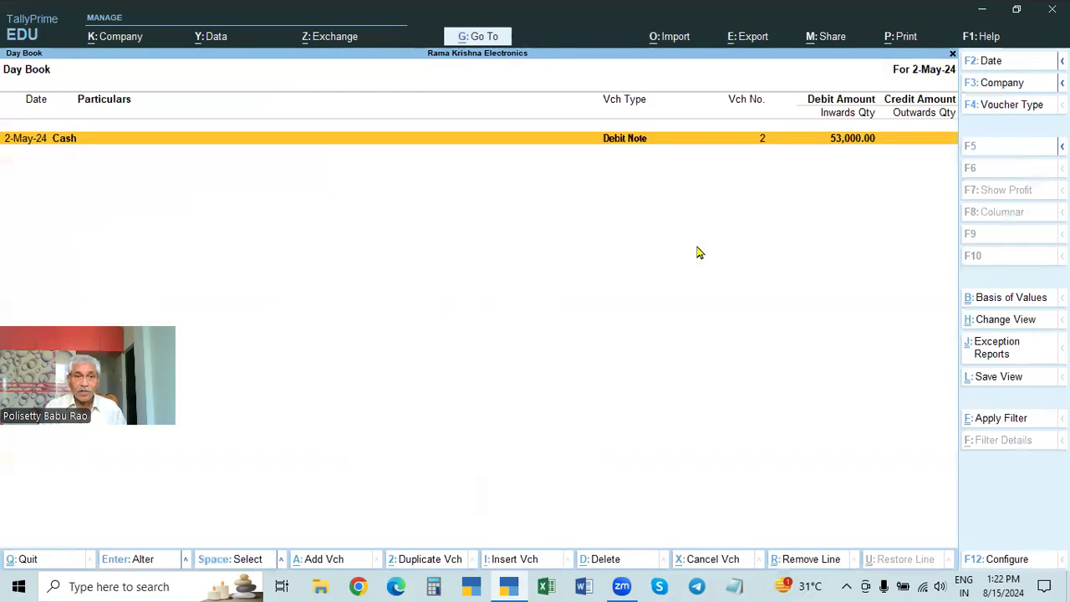
{"action": "key", "text": "Return"}
{"action": "key", "text": "alt+p"}
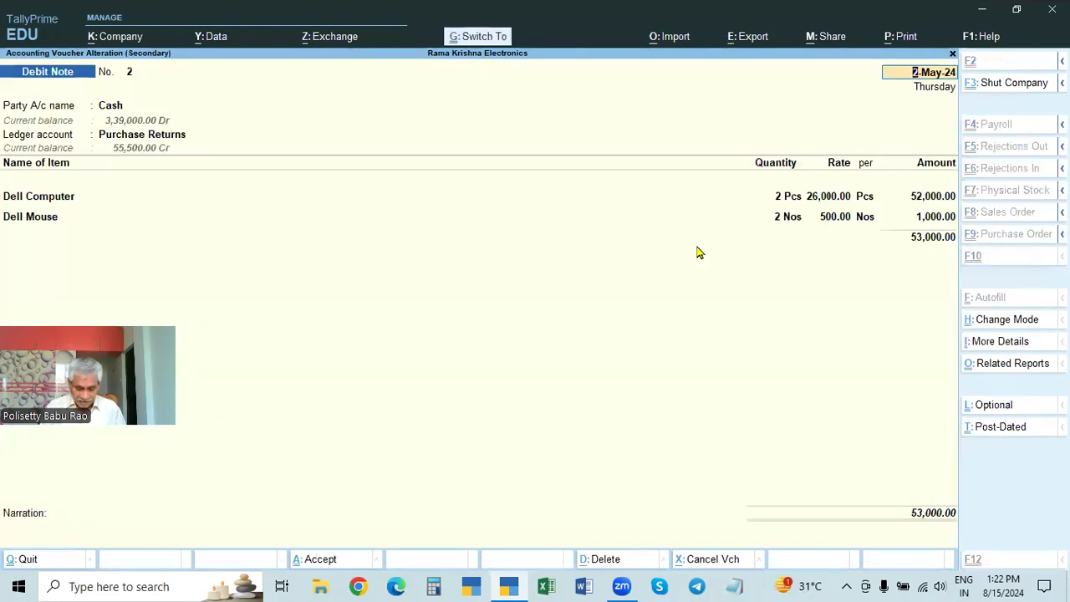
{"action": "key", "text": "i"}
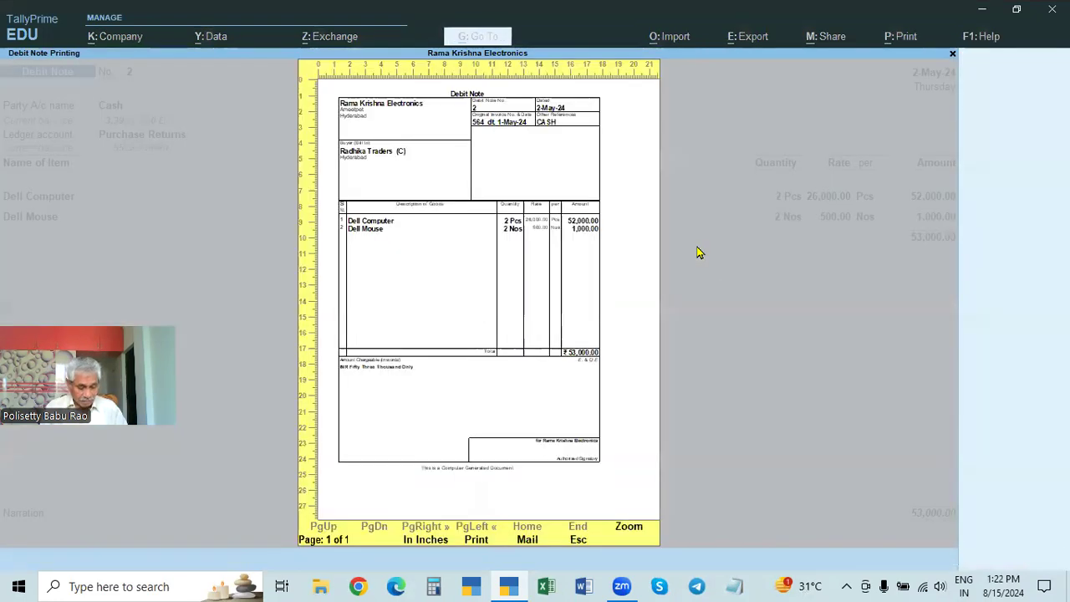
{"action": "key", "text": "Return"}
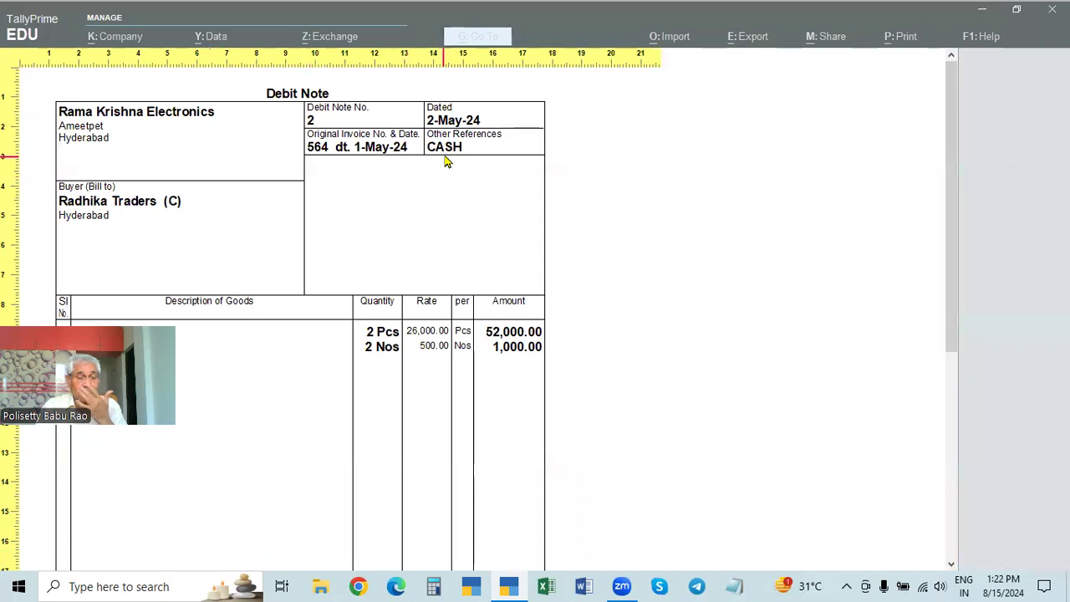
{"action": "key", "text": "Escape"}
{"action": "key", "text": "Escape"}
{"action": "key", "text": "Escape"}
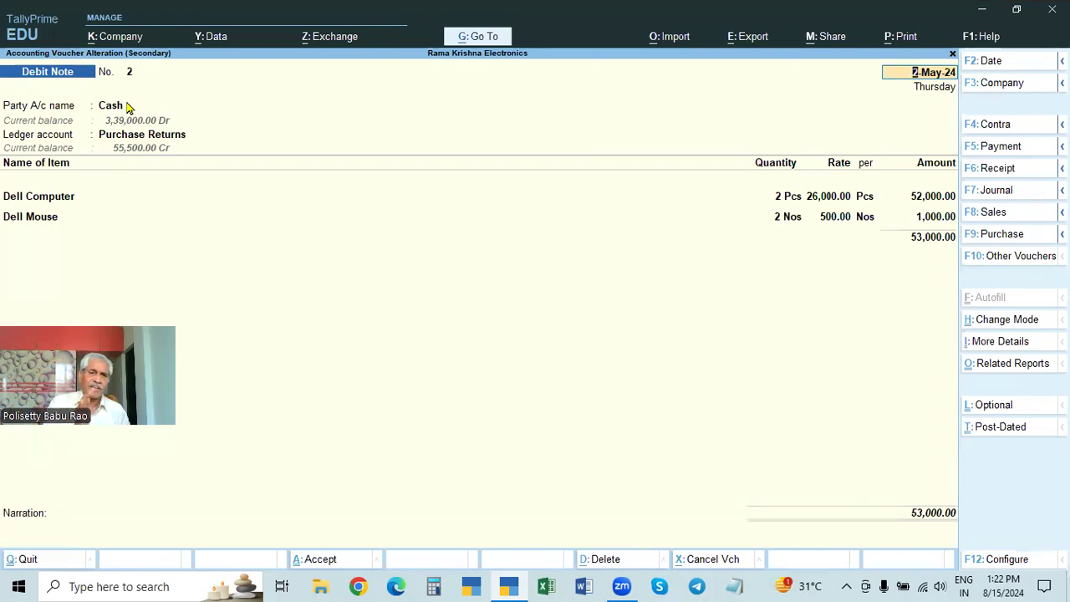
{"action": "key", "text": "ctrl"}
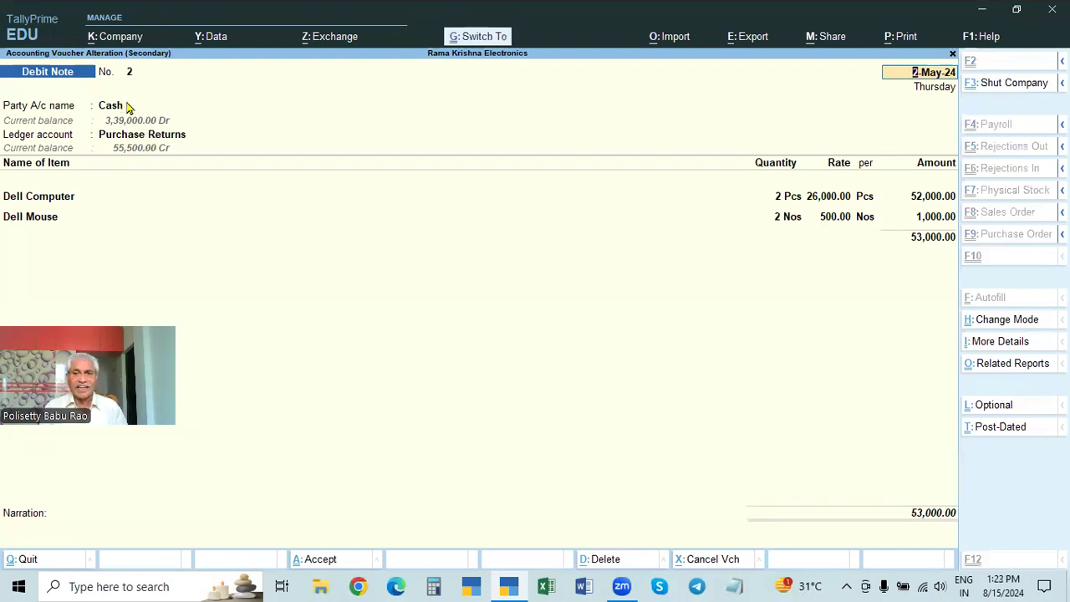
{"action": "key", "text": "ctrl+a"}
{"action": "key", "text": "Escape"}
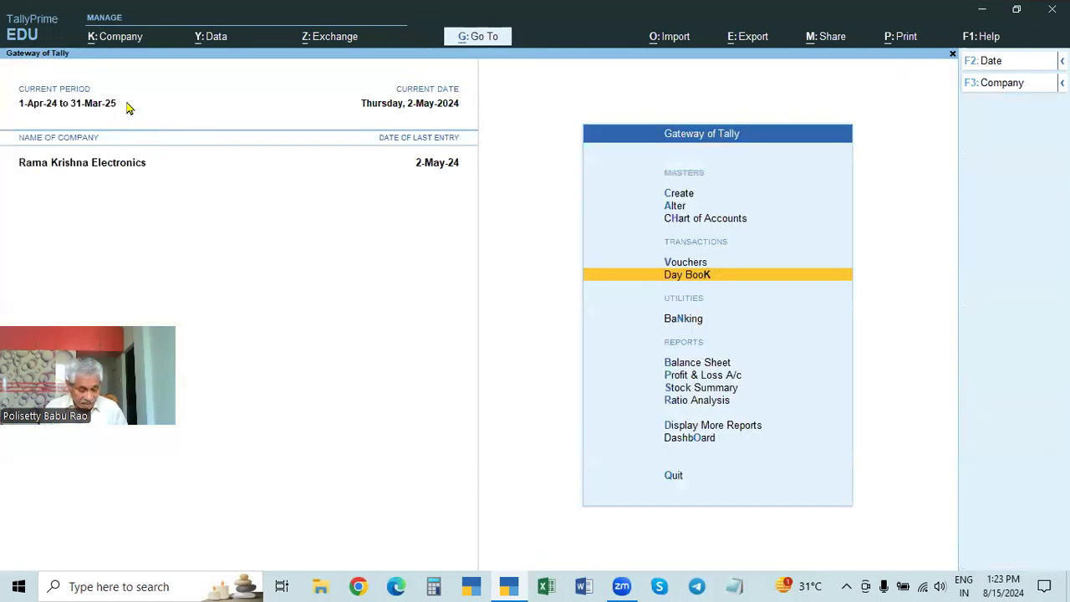
Step: List the Day Book from 1-Apr-24 to 2-May-24 and review the Thambi Enterprises (D) sales voucher
{"action": "key", "text": "Return"}
{"action": "key", "text": "F2"}
{"action": "key", "text": "space"}
{"action": "key", "text": "Return"}
{"action": "key", "text": "Up"}
{"action": "key", "text": "Up"}
{"action": "key", "text": "Up"}
{"action": "key", "text": "Up"}
{"action": "key", "text": "Up"}
{"action": "key", "text": "Up"}
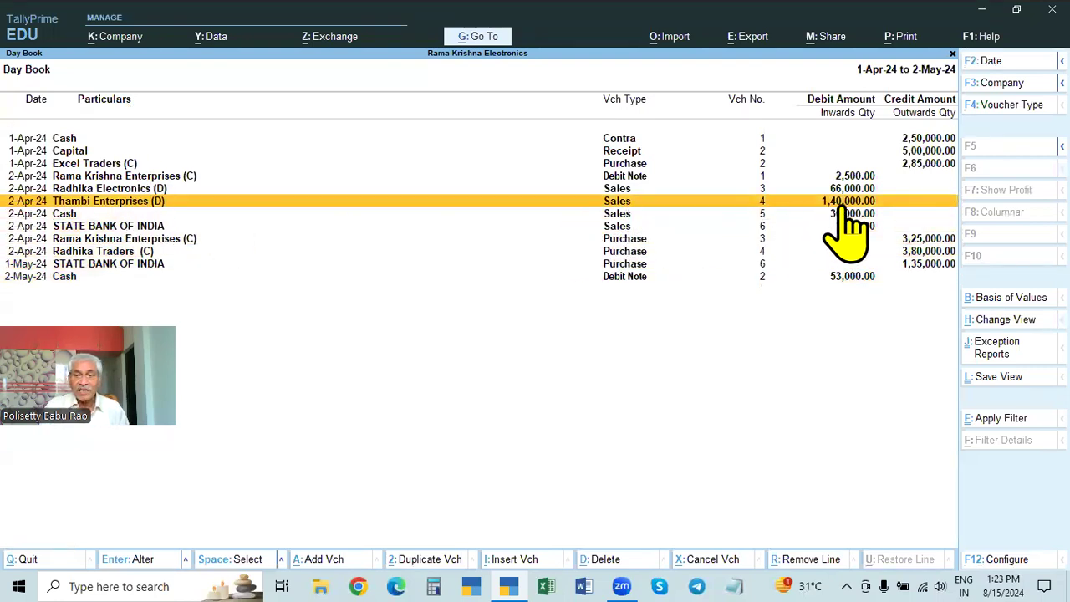
{"action": "left_click", "coordinate": [877, 203]}
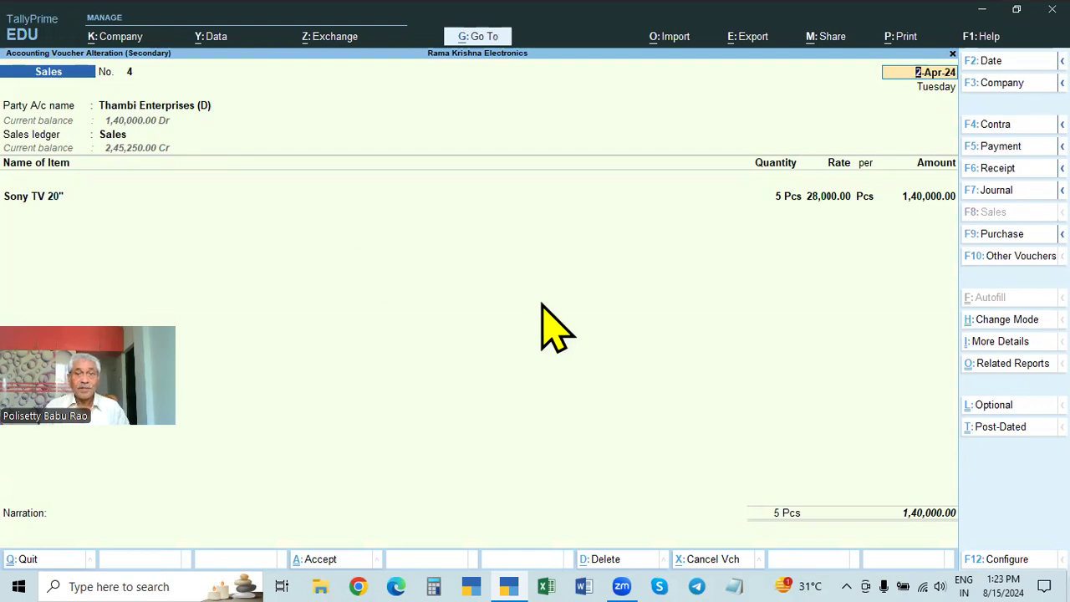
{"action": "key", "text": "Escape"}
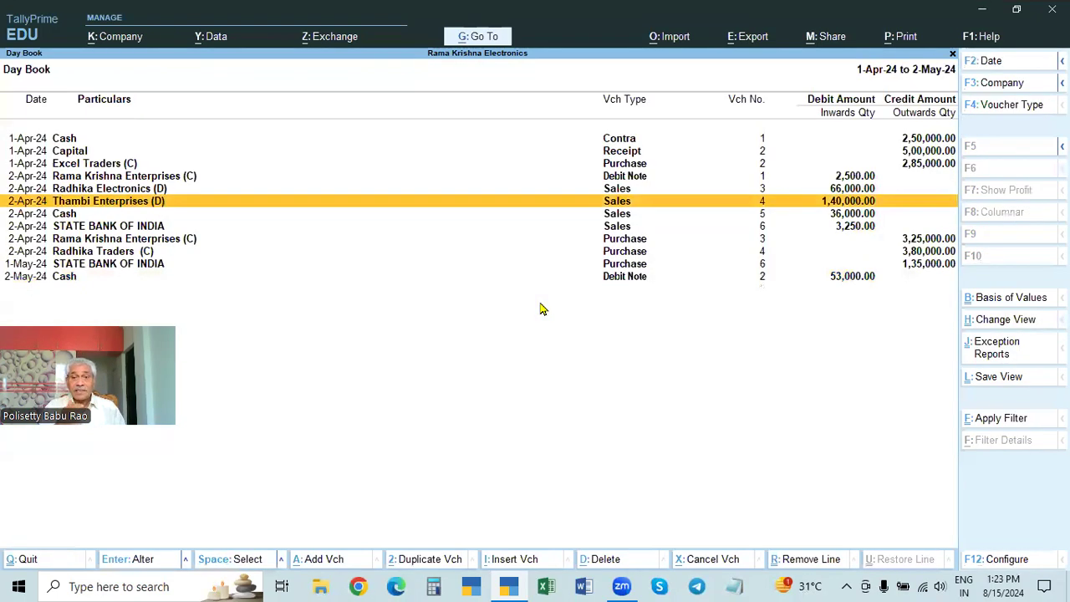
Step: Go to voucher entry, show the inactive voucher types, and activate the Credit Note voucher type
{"action": "key", "text": "Escape"}
{"action": "key", "text": "Up"}
{"action": "key", "text": "Return"}
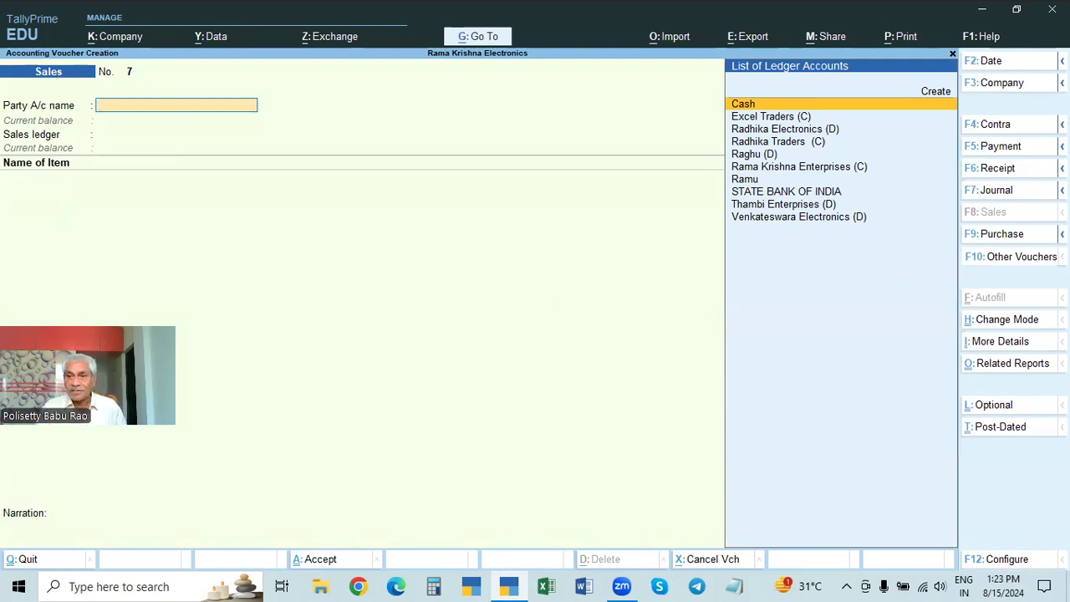
{"action": "left_click", "coordinate": [1019, 261]}
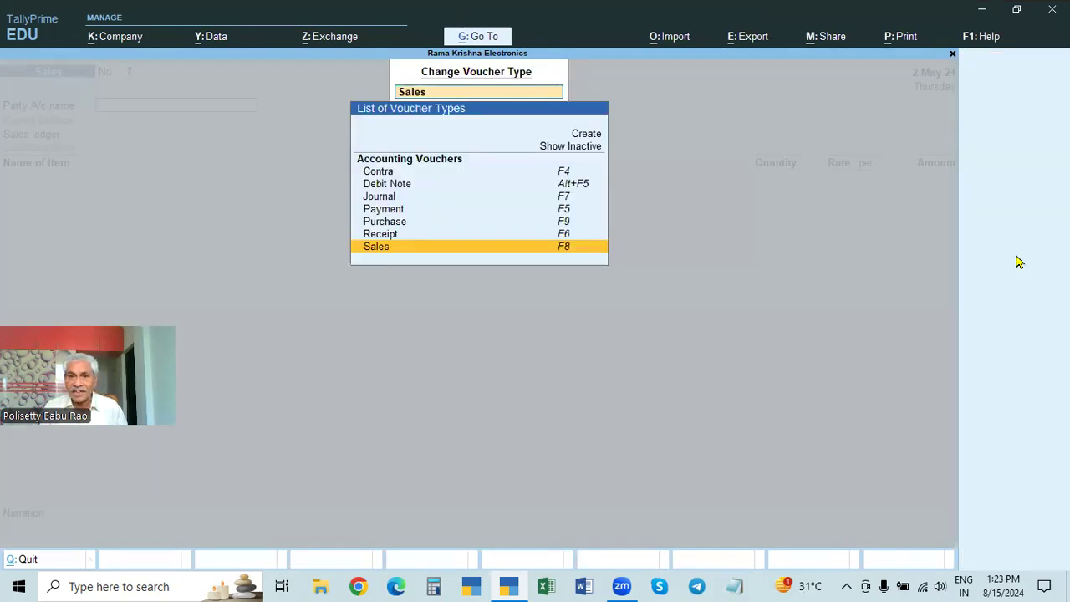
{"action": "left_click", "coordinate": [597, 149]}
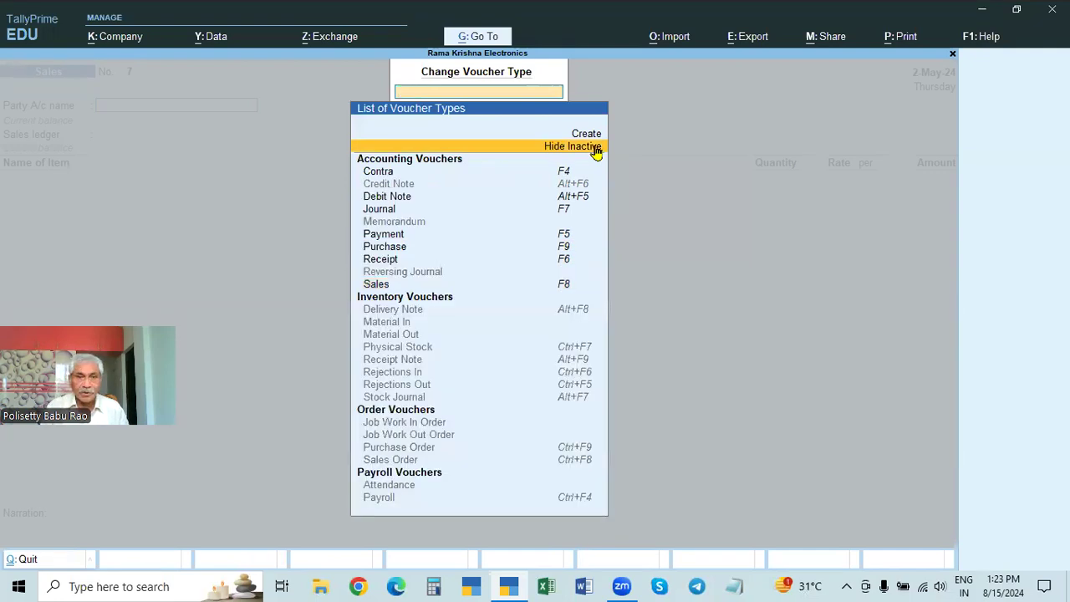
{"action": "key", "text": "Down"}
{"action": "key", "text": "Down"}
{"action": "key", "text": "Return"}
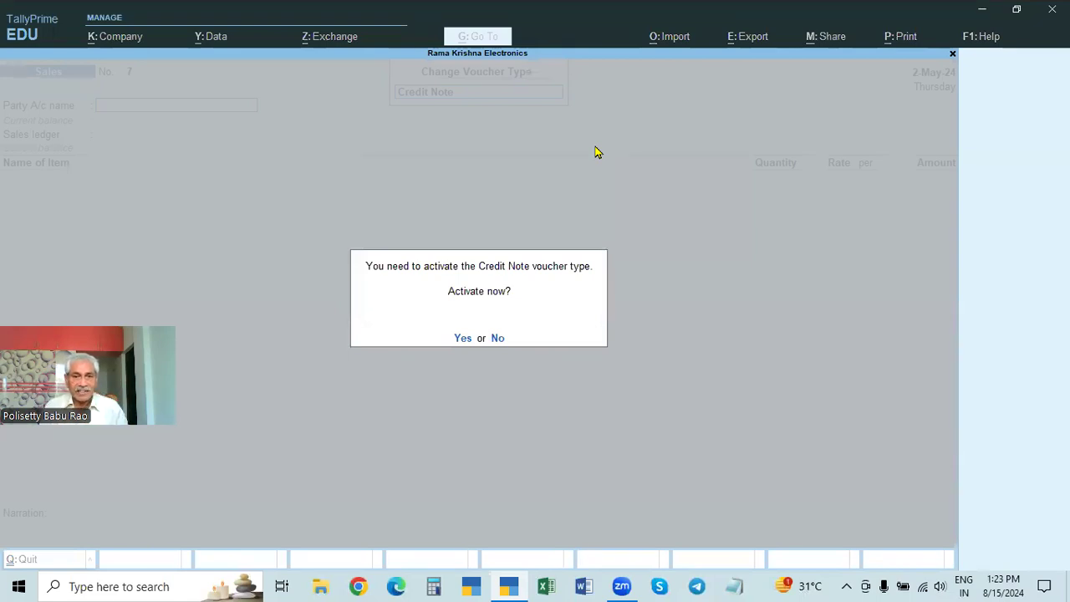
{"action": "key", "text": "y"}
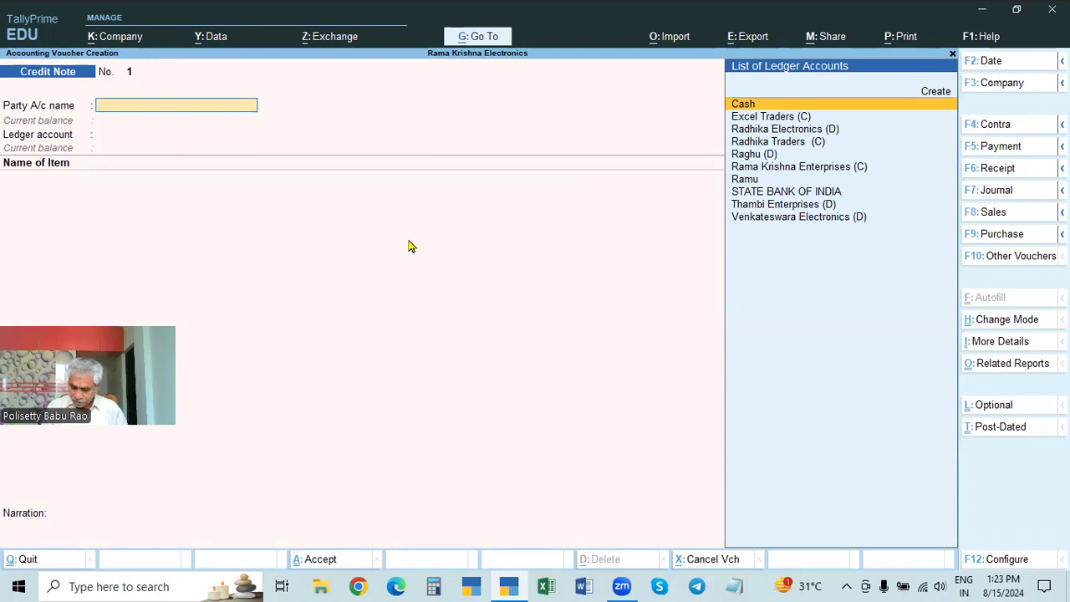
{"action": "key", "text": "F2"}
{"action": "type", "text": "1-5-2024"}
{"action": "key", "text": "Return"}
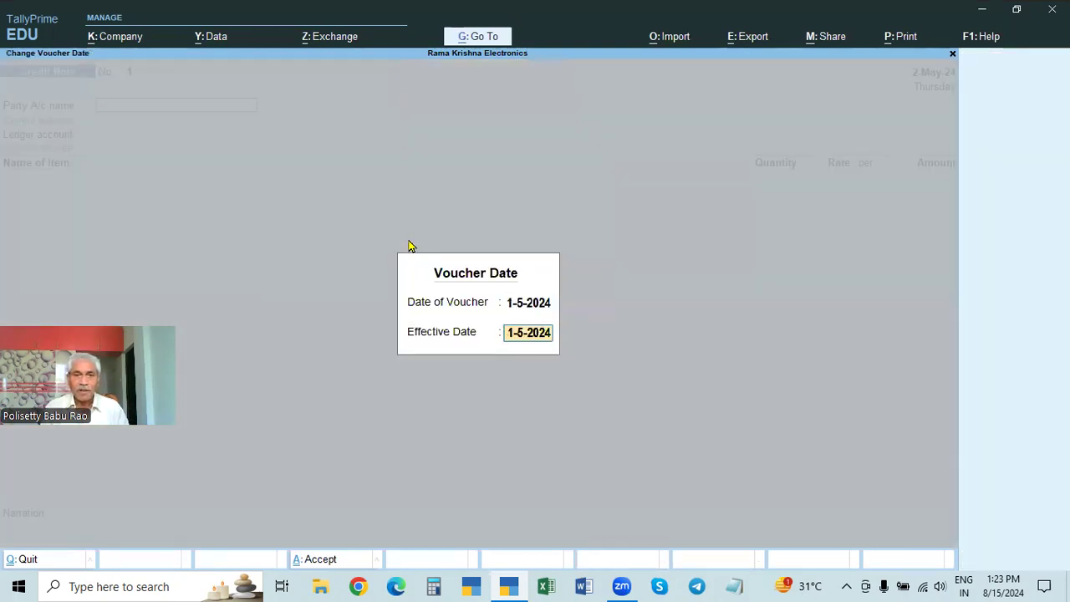
{"action": "key", "text": "Return"}
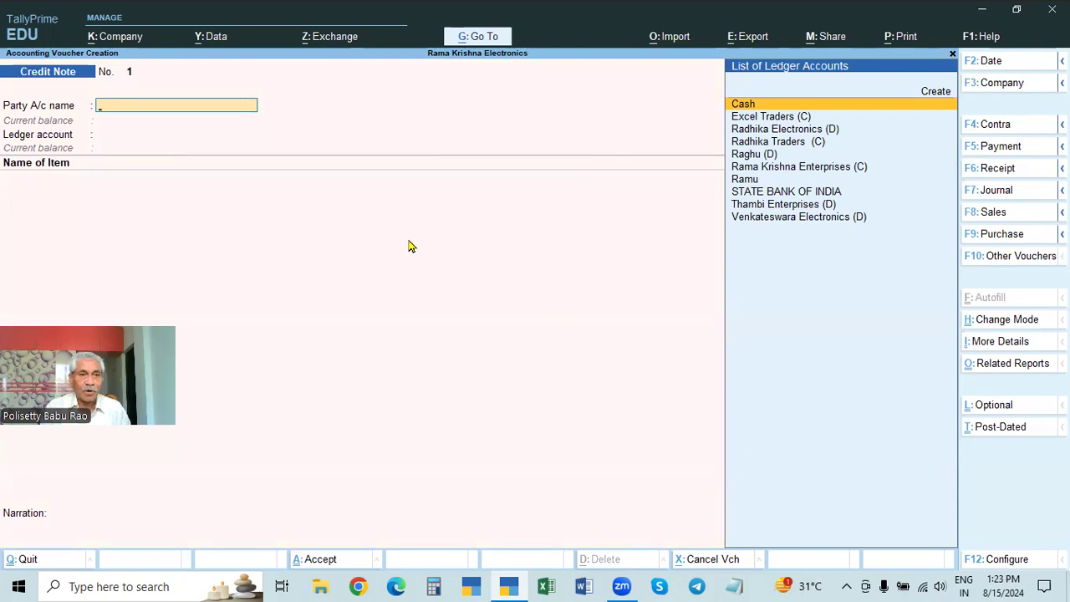
{"action": "key", "text": "Down"}
{"action": "key", "text": "Down"}
{"action": "key", "text": "Down"}
{"action": "key", "text": "Down"}
{"action": "key", "text": "Down"}
{"action": "key", "text": "Down"}
{"action": "key", "text": "Down"}
{"action": "key", "text": "Down"}
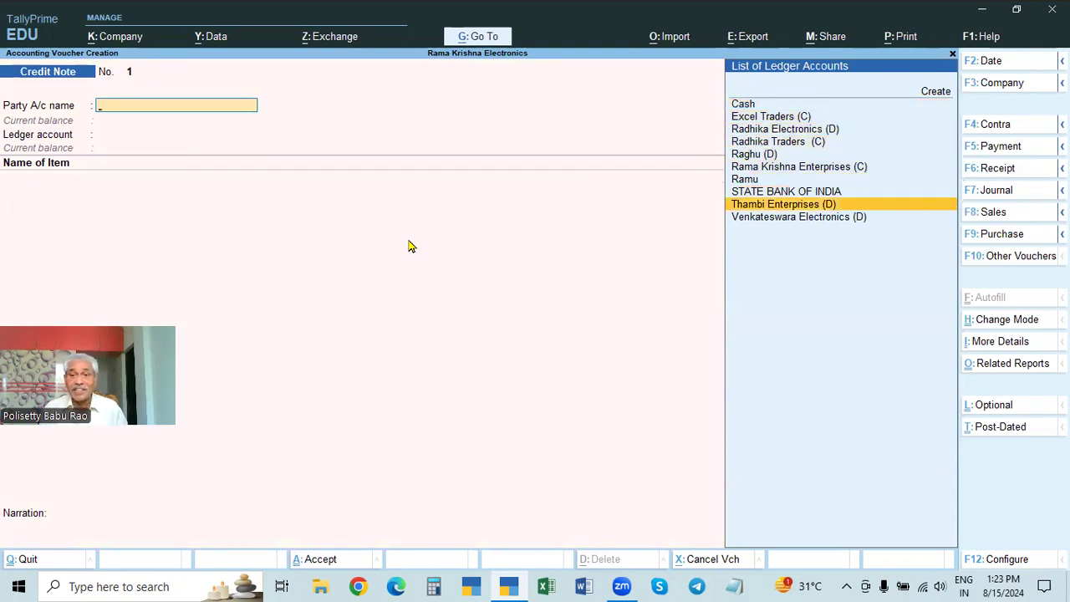
{"action": "key", "text": "Return"}
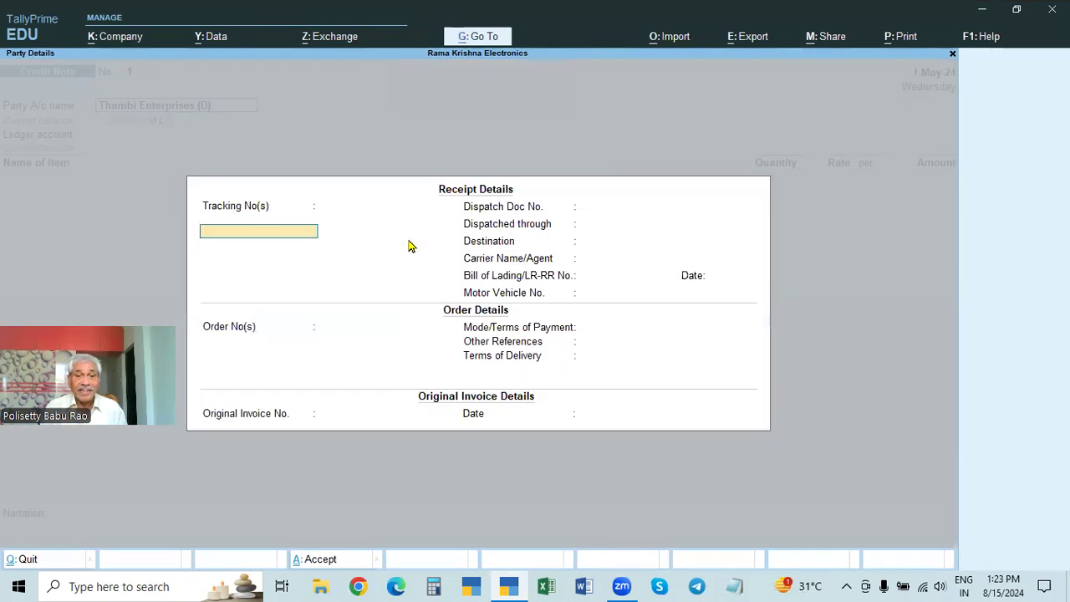
{"action": "key", "text": "Return"}
{"action": "key", "text": "Return"}
{"action": "key", "text": "Return"}
{"action": "key", "text": "Return"}
{"action": "key", "text": "Return"}
{"action": "key", "text": "Return"}
{"action": "key", "text": "Return"}
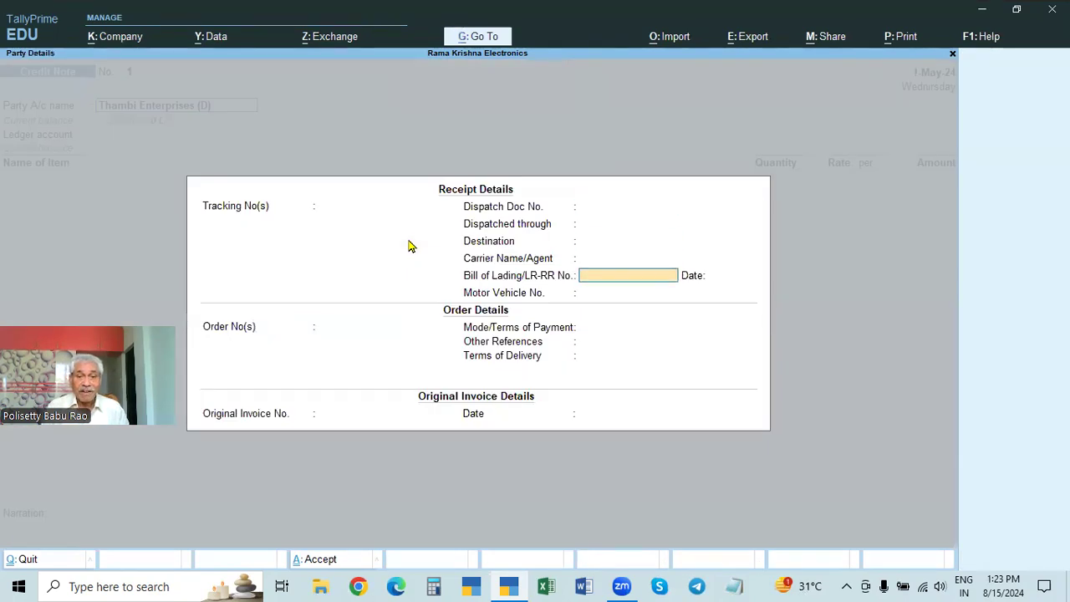
{"action": "key", "text": "Escape"}
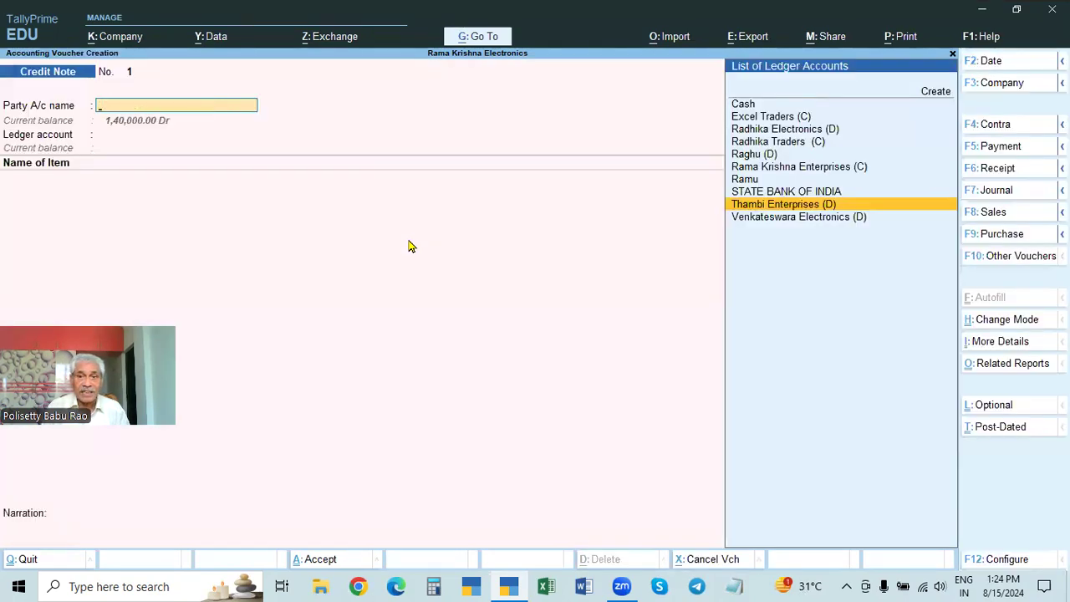
{"action": "key", "text": "Escape"}
Step: Check the Thambi Enterprises (D) sales voucher again in the Day Book for 1-Apr-24 to 2-May-24, then close the report
{"action": "key", "text": "Down"}
{"action": "key", "text": "Return"}
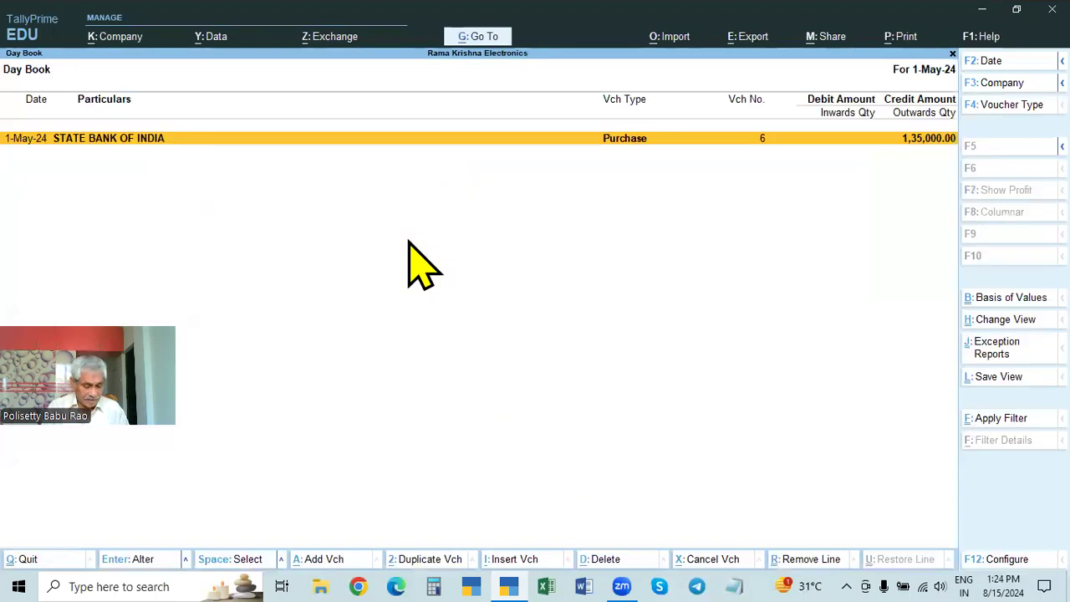
{"action": "key", "text": "F2"}
{"action": "key", "text": "space"}
{"action": "key", "text": "Return"}
{"action": "key", "text": "Down"}
{"action": "key", "text": "Up"}
{"action": "key", "text": "Up"}
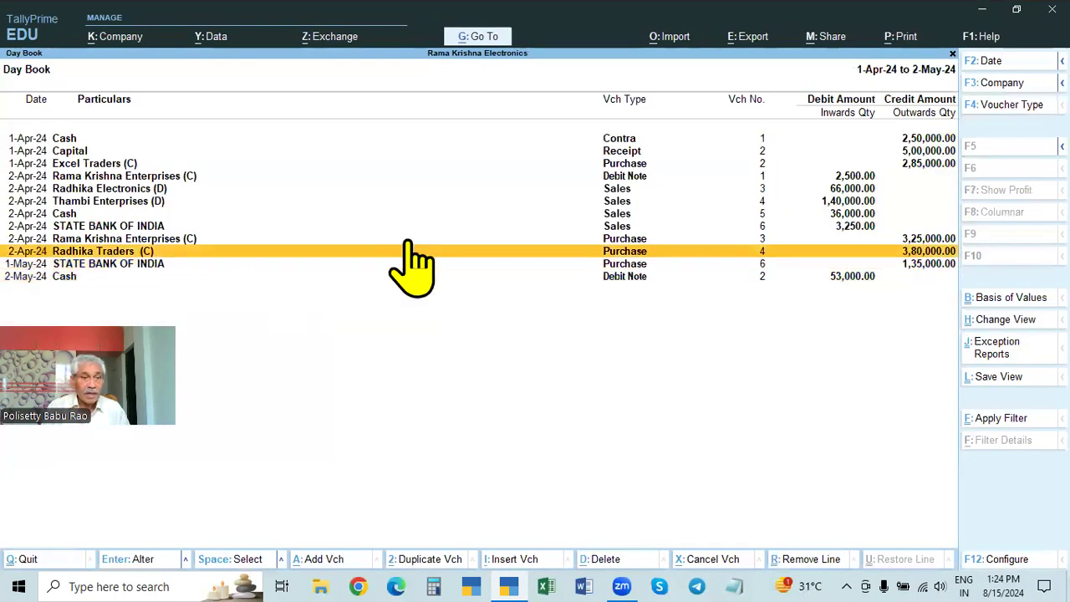
{"action": "key", "text": "Up"}
{"action": "key", "text": "Up"}
{"action": "key", "text": "Up"}
{"action": "key", "text": "Up"}
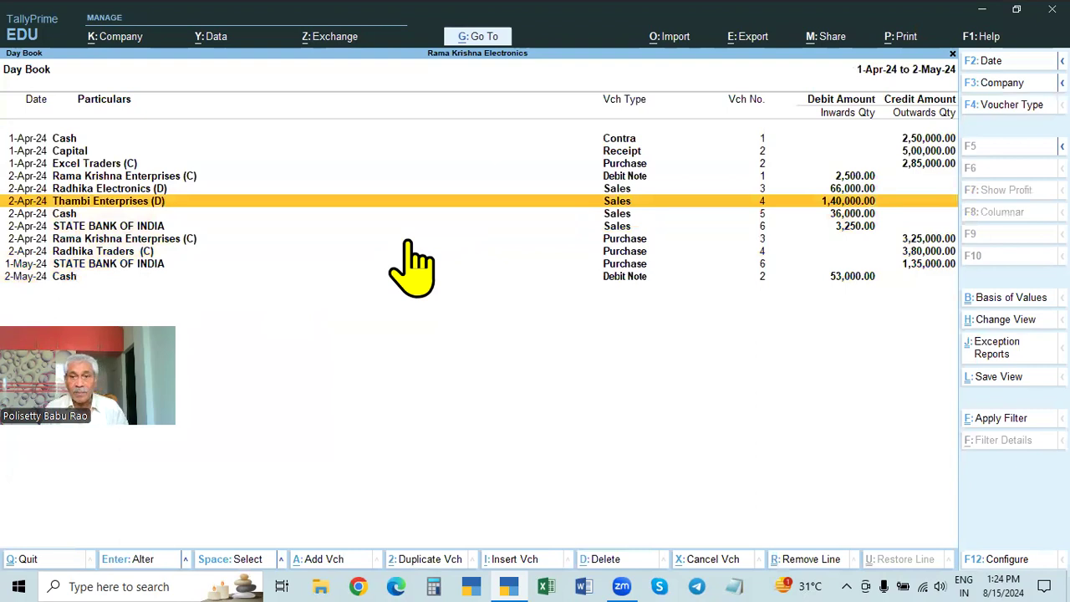
{"action": "key", "text": "Return"}
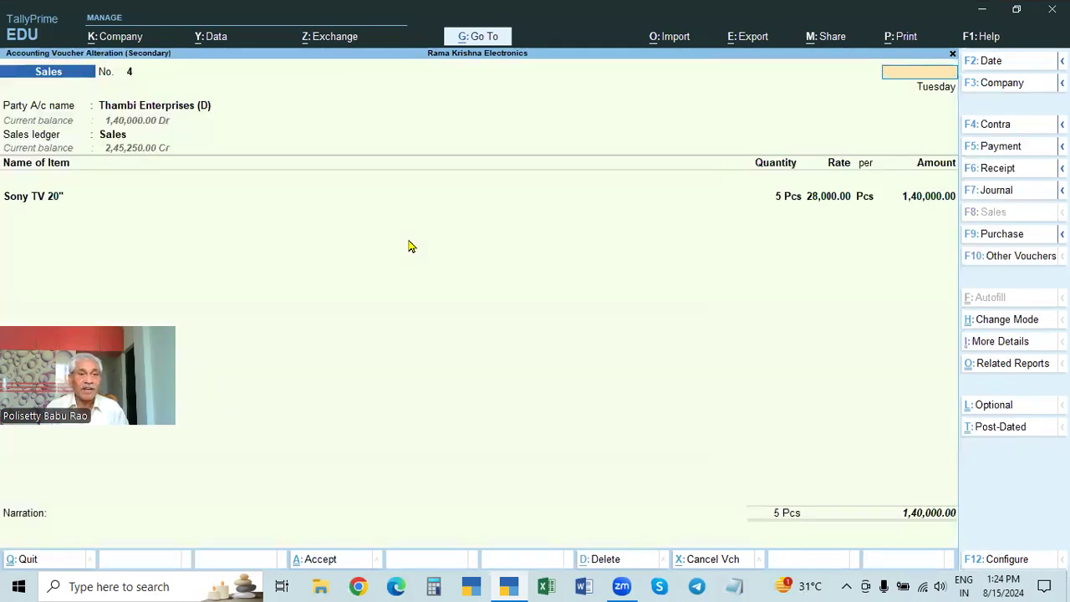
{"action": "key", "text": "Escape"}
{"action": "key", "text": "Return"}
{"action": "key", "text": "Escape"}
{"action": "key", "text": "Escape"}
{"action": "key", "text": "n"}
{"action": "key", "text": "Down"}
{"action": "key", "text": "Return"}
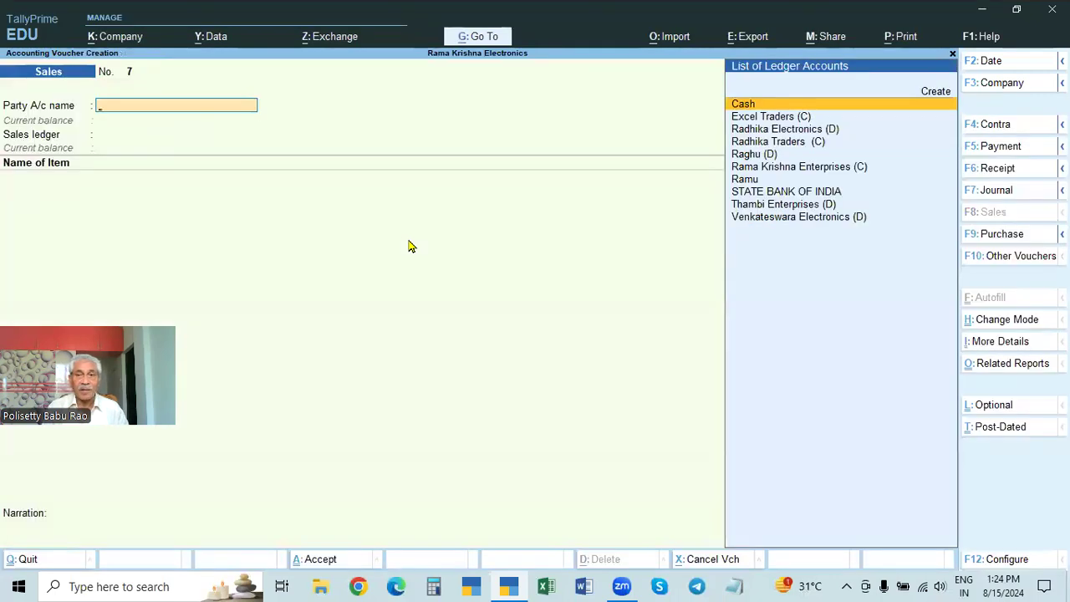
{"action": "key", "text": "Down"}
{"action": "key", "text": "Down"}
{"action": "key", "text": "Down"}
{"action": "key", "text": "F2"}
{"action": "type", "text": "2.4"}
{"action": "key", "text": "Escape"}
{"action": "key", "text": "Escape"}
{"action": "key", "text": "y"}
Step: Look through the Day Book's sales entries from 1-Apr-24 to 2-May-24, then leave the report
{"action": "key", "text": "k"}
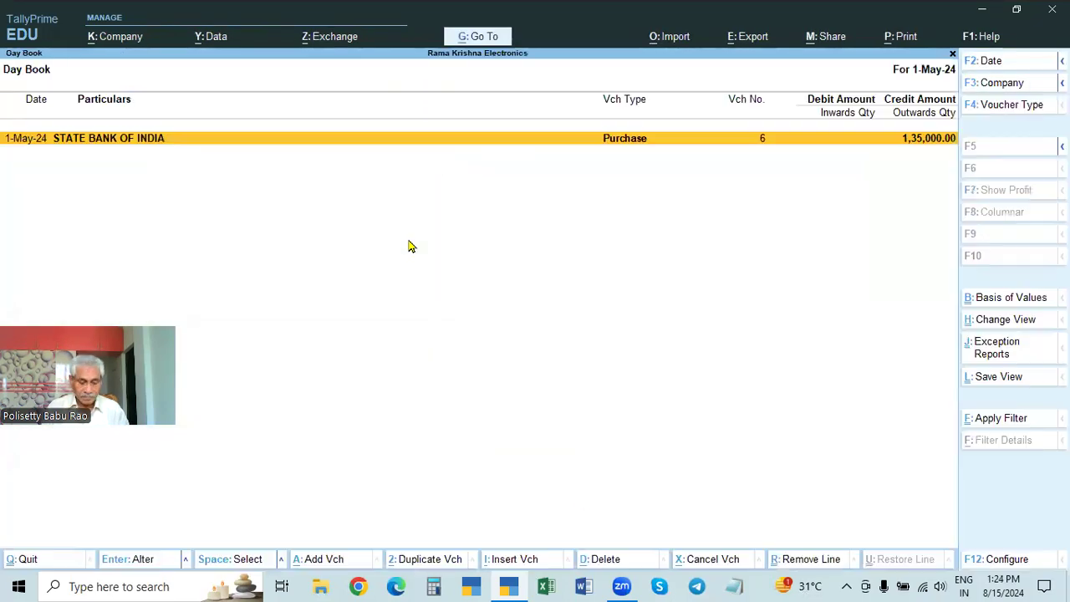
{"action": "key", "text": "F2"}
{"action": "key", "text": "BackSpace"}
{"action": "key", "text": "Return"}
{"action": "key", "text": "Up"}
{"action": "key", "text": "Up"}
{"action": "key", "text": "Up"}
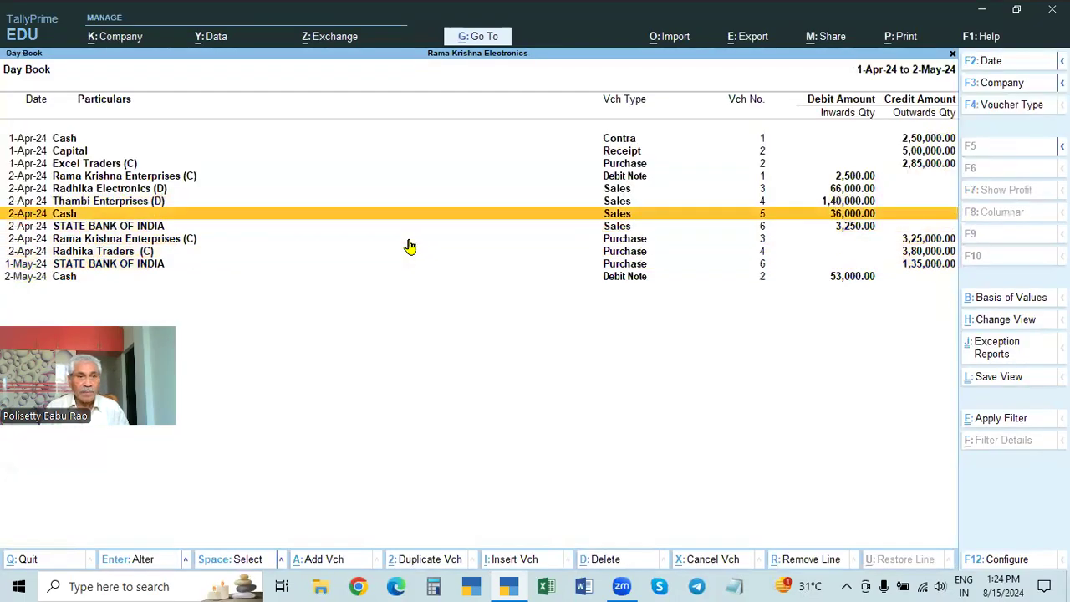
{"action": "key", "text": "Escape"}
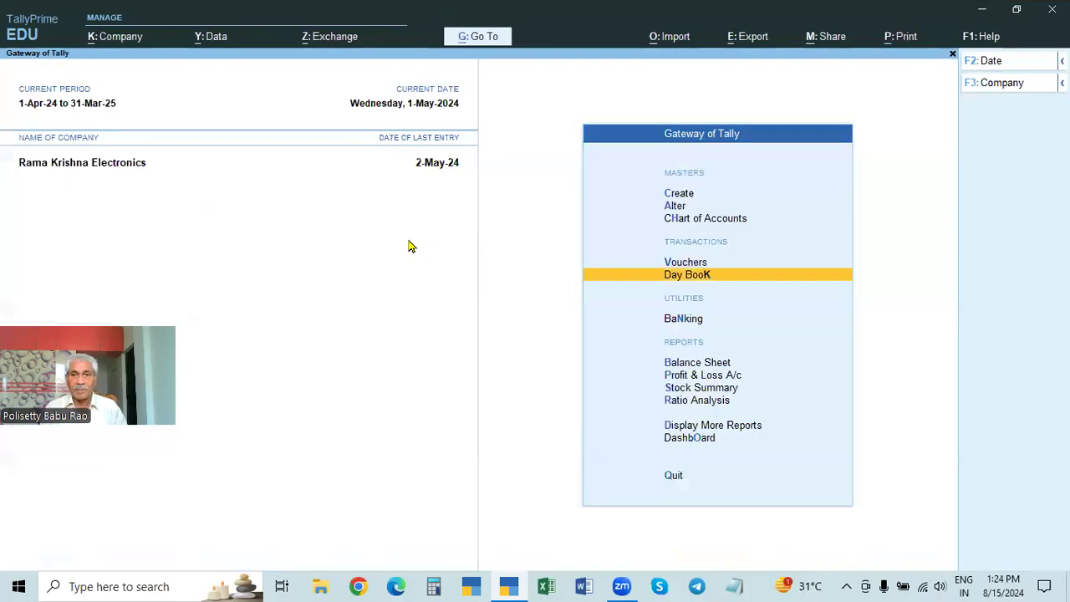
{"action": "key", "text": "Escape"}
{"action": "key", "text": "Escape"}
Step: Start a new Credit Note voucher and set its voucher date to 1-May-24
{"action": "key", "text": "v"}
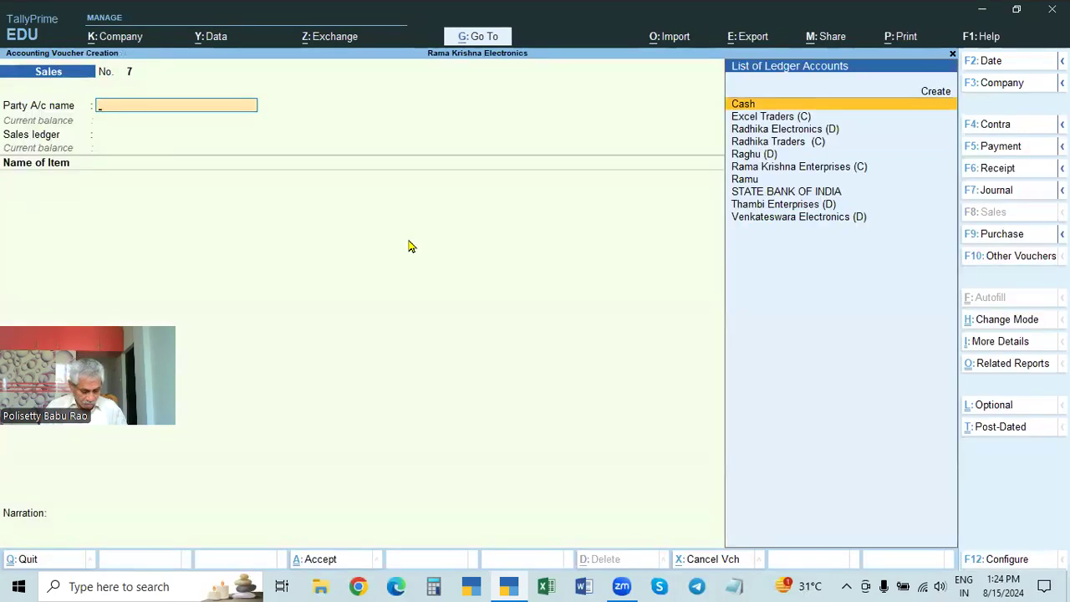
{"action": "key", "text": "alt+F6"}
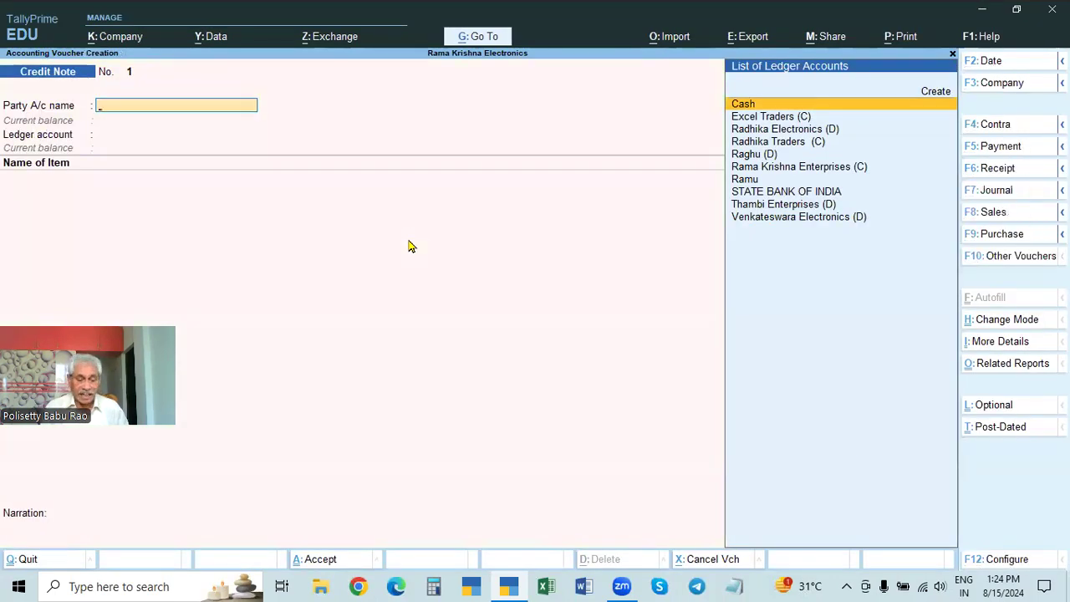
{"action": "key", "text": "F2"}
{"action": "type", "text": "1-5"}
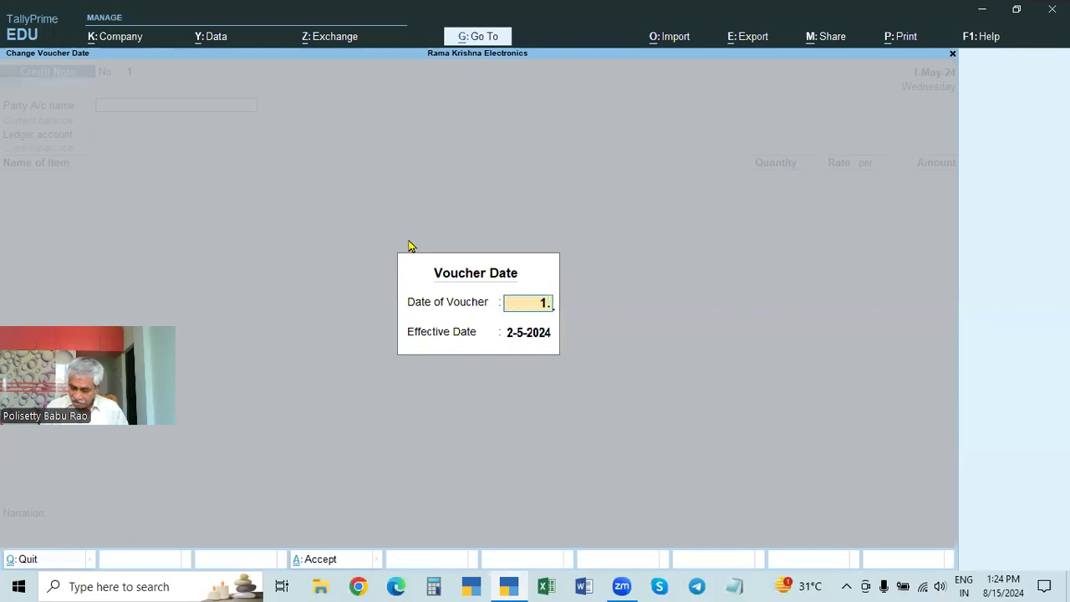
{"action": "key", "text": "Return"}
{"action": "key", "text": "Return"}
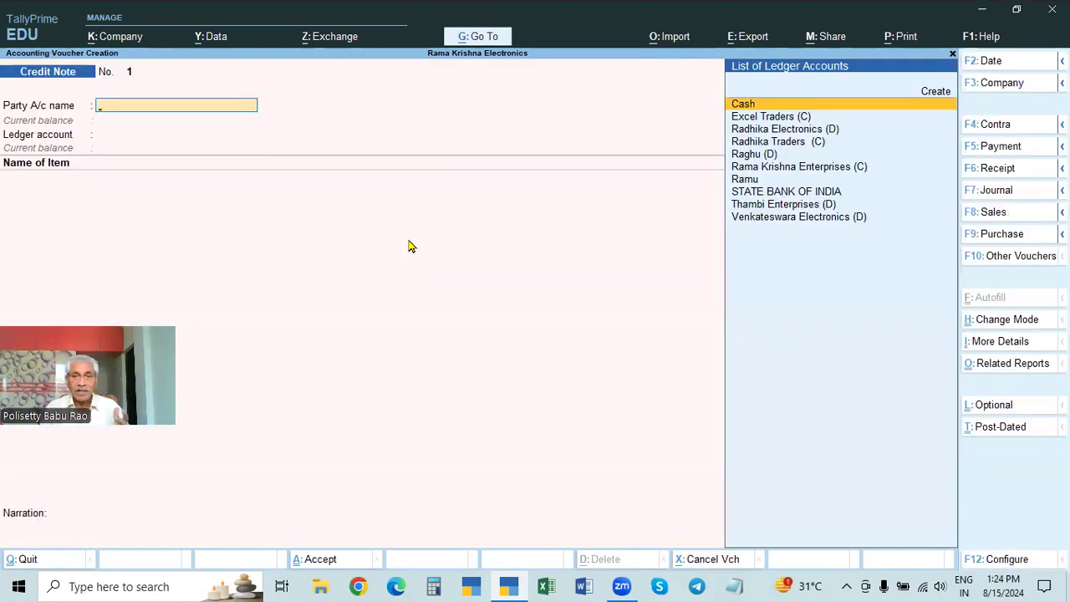
Step: Select Thambi Enterprises (D) as the party account of the Credit Note
{"action": "key", "text": "Down"}
{"action": "key", "text": "Down"}
{"action": "key", "text": "Down"}
{"action": "key", "text": "Down"}
{"action": "key", "text": "Down"}
{"action": "key", "text": "Down"}
{"action": "key", "text": "Down"}
{"action": "key", "text": "Down"}
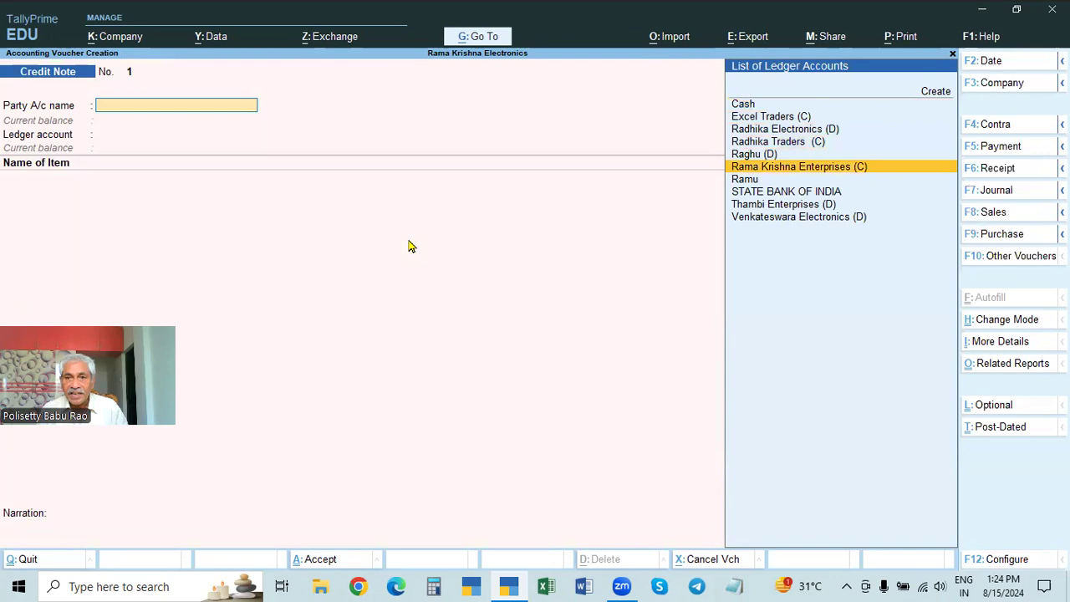
{"action": "key", "text": "Return"}
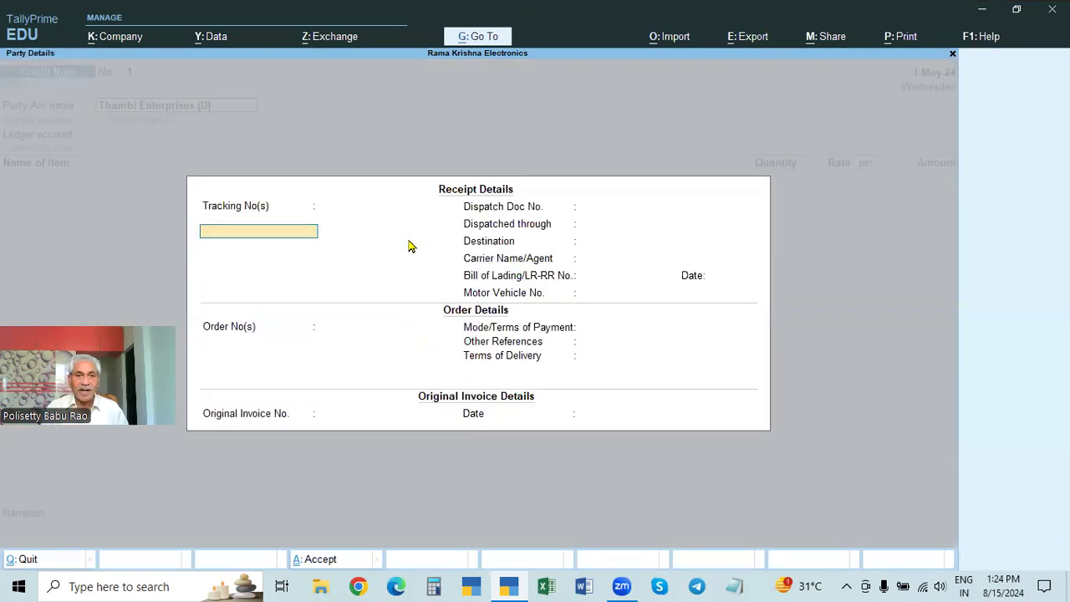
Step: Enter original invoice number 4 dated 2.4, leave the receipt and order details blank, and accept the party details
{"action": "key", "text": "Return"}
{"action": "key", "text": "Return"}
{"action": "key", "text": "Return"}
{"action": "key", "text": "Return"}
{"action": "key", "text": "Return"}
{"action": "key", "text": "Return"}
{"action": "key", "text": "Return"}
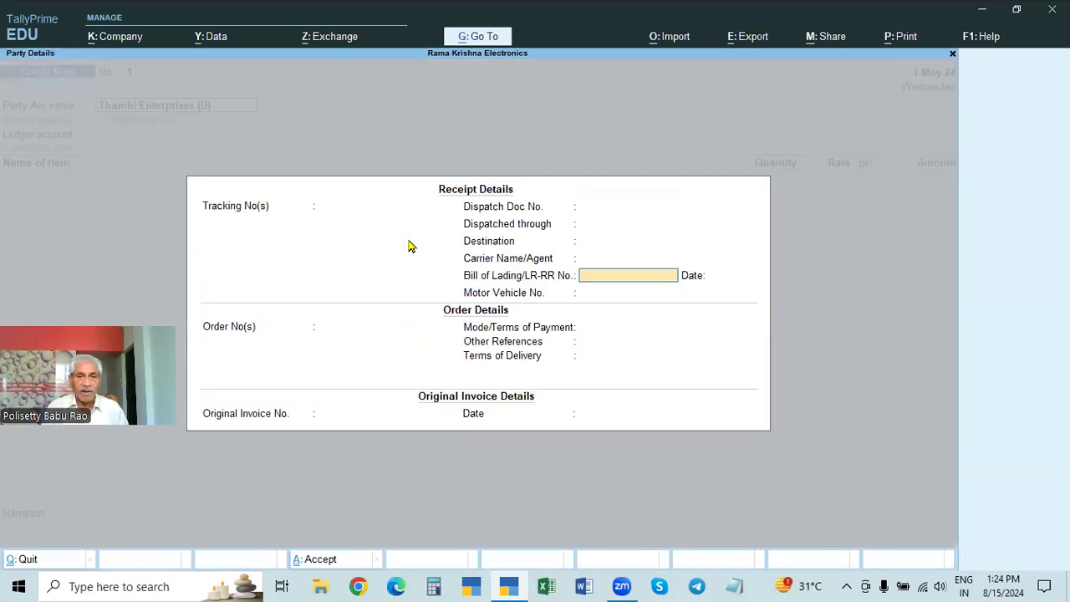
{"action": "key", "text": "Return"}
{"action": "key", "text": "Return"}
{"action": "key", "text": "Return"}
{"action": "key", "text": "Return"}
{"action": "key", "text": "Return"}
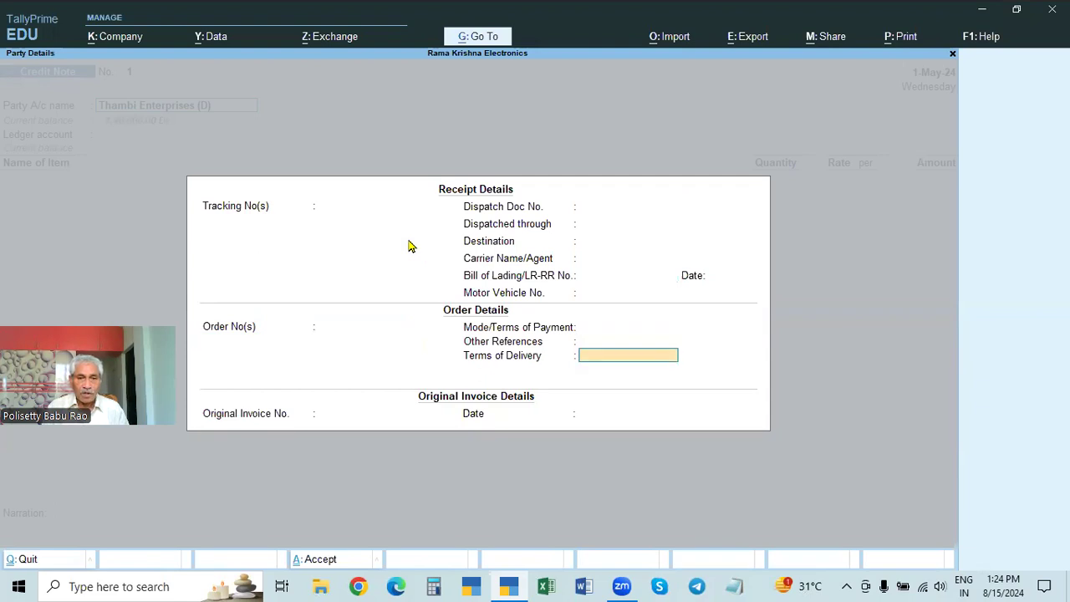
{"action": "type", "text": "4"}
{"action": "key", "text": "Return"}
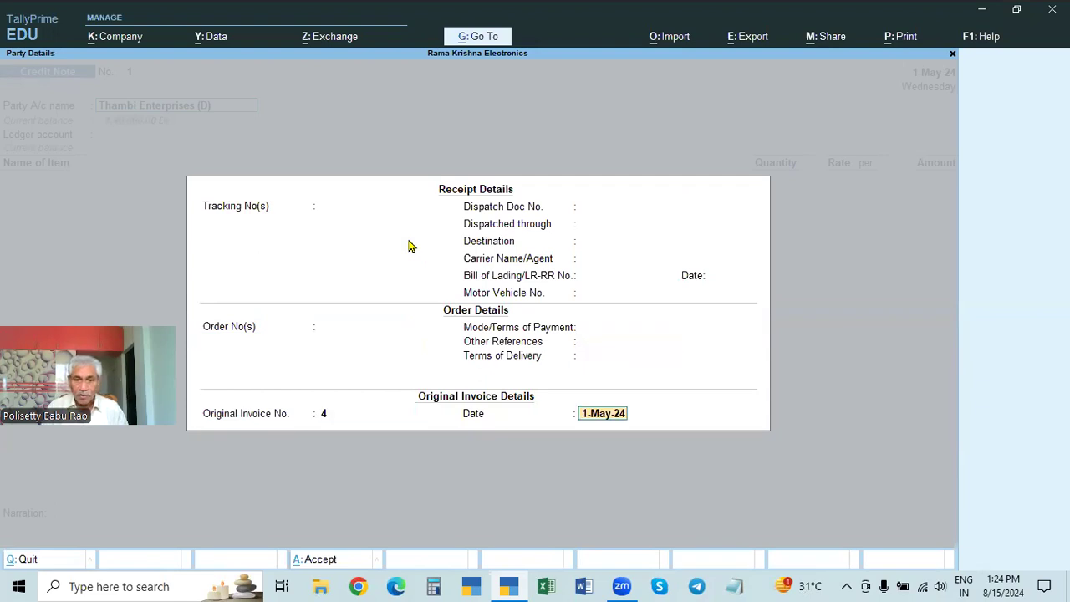
{"action": "type", "text": "2.4"}
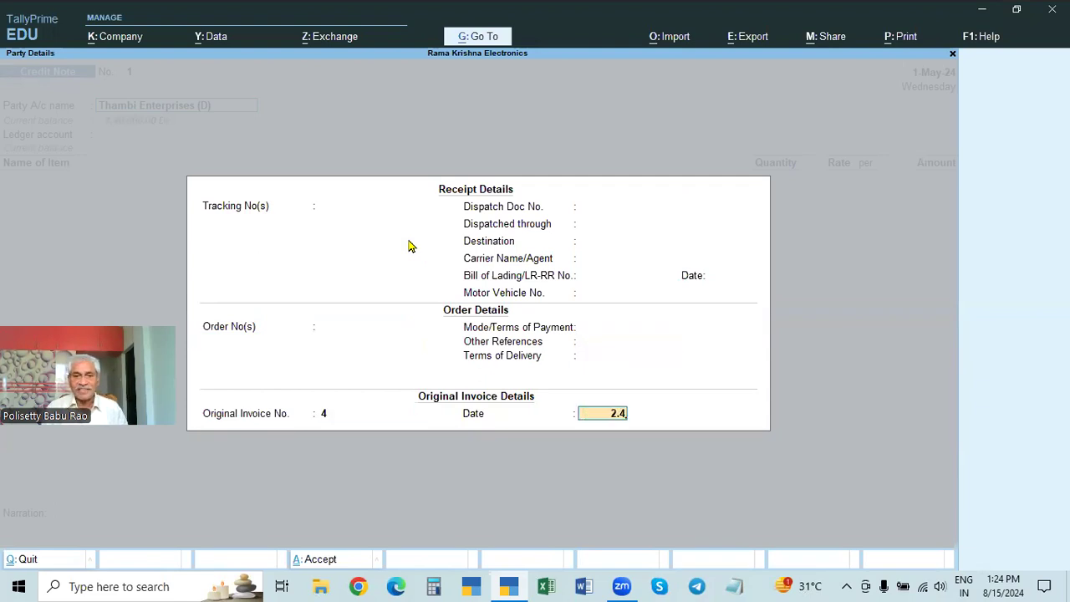
{"action": "key", "text": "Return"}
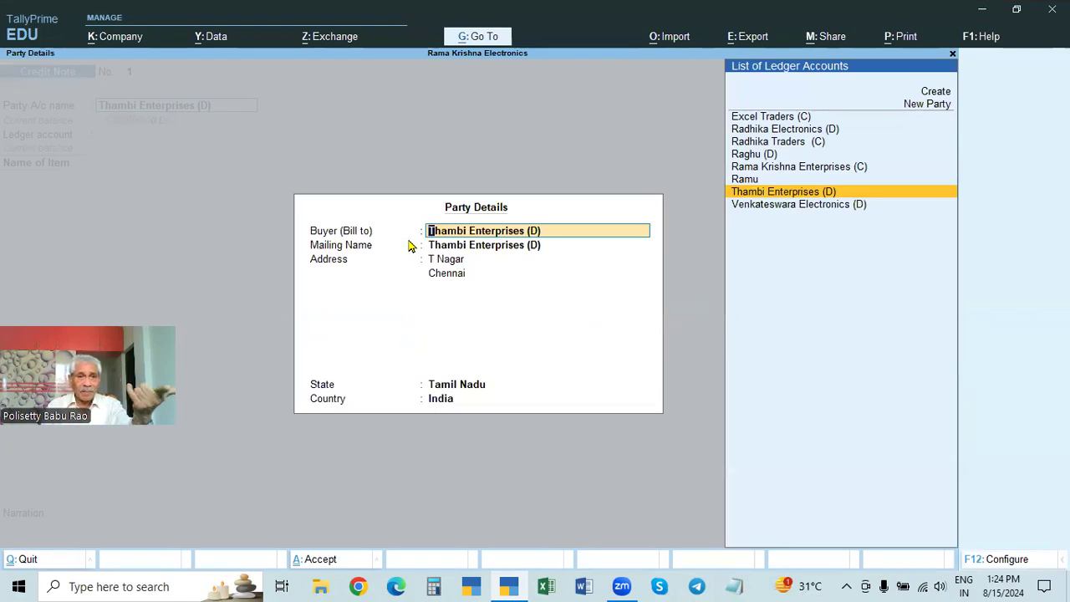
{"action": "key", "text": "Return"}
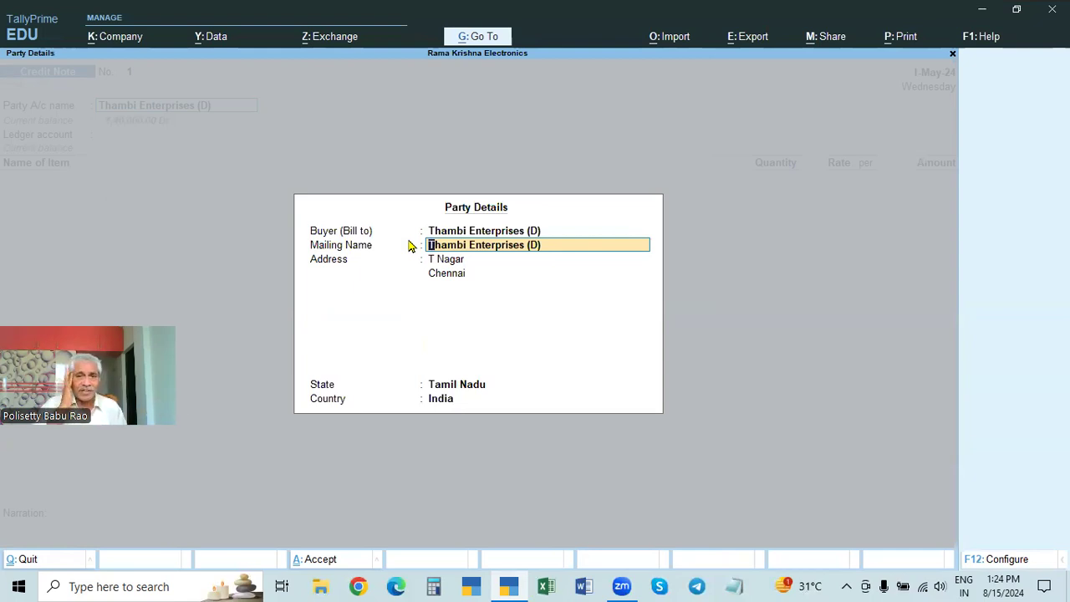
{"action": "key", "text": "ctrl+a"}
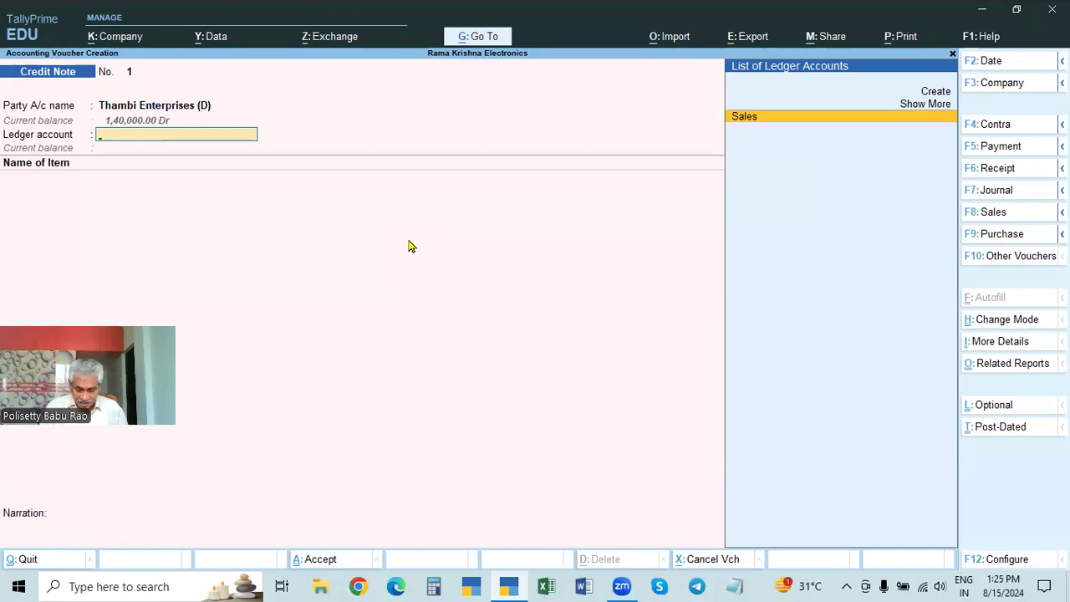
Step: Create a ledger named SALES RETURNS under Sales Accounts and use it as the Credit Note's ledger account
{"action": "key", "text": "alt+c"}
{"action": "type", "text": "SA"}
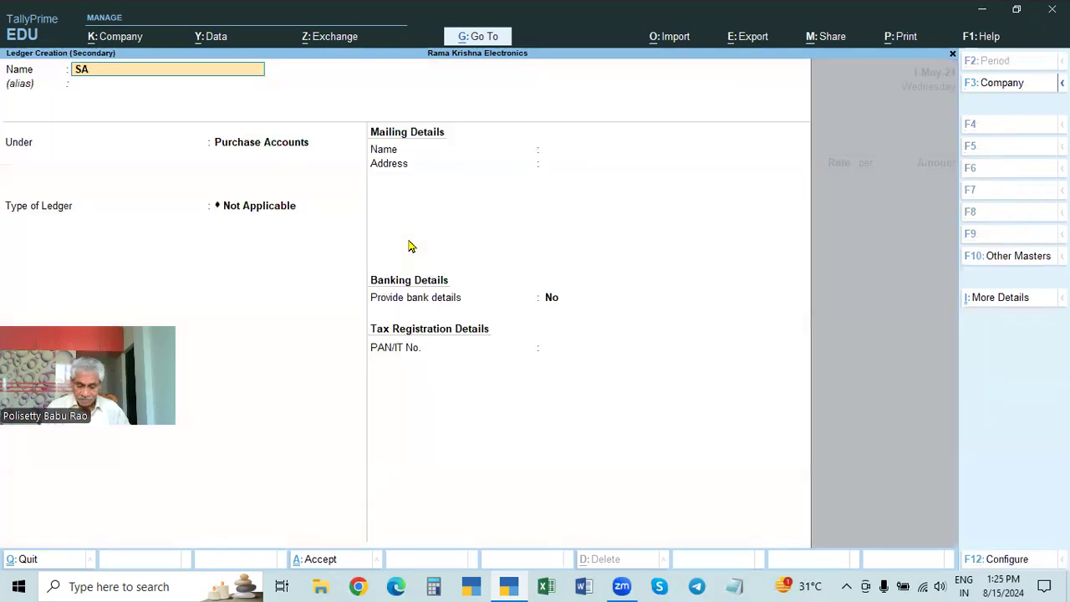
{"action": "type", "text": "LES RETURNS"}
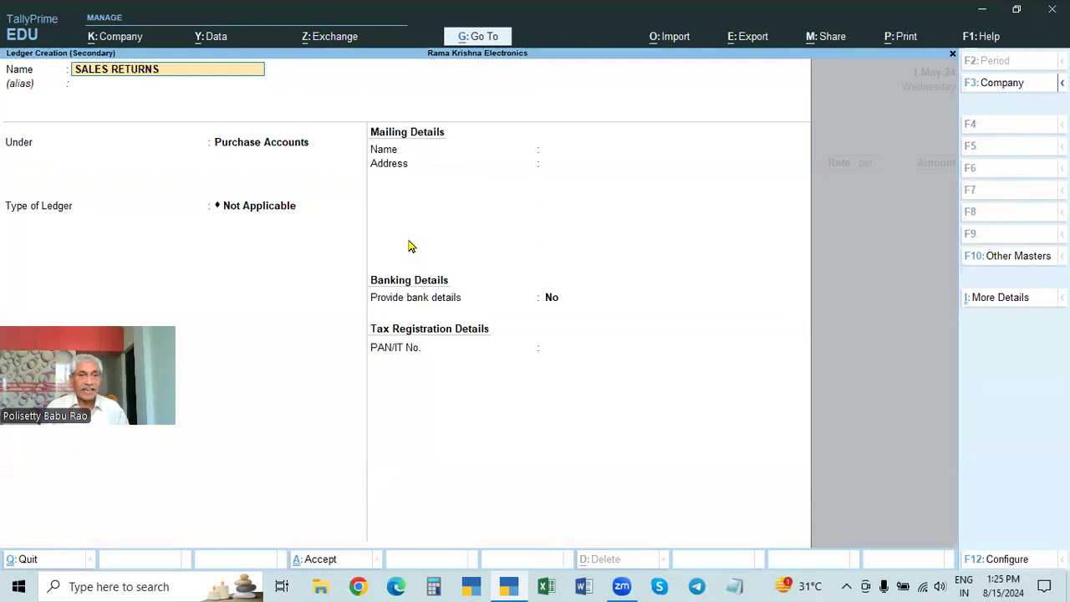
{"action": "key", "text": "Return"}
{"action": "type", "text": "SAL"}
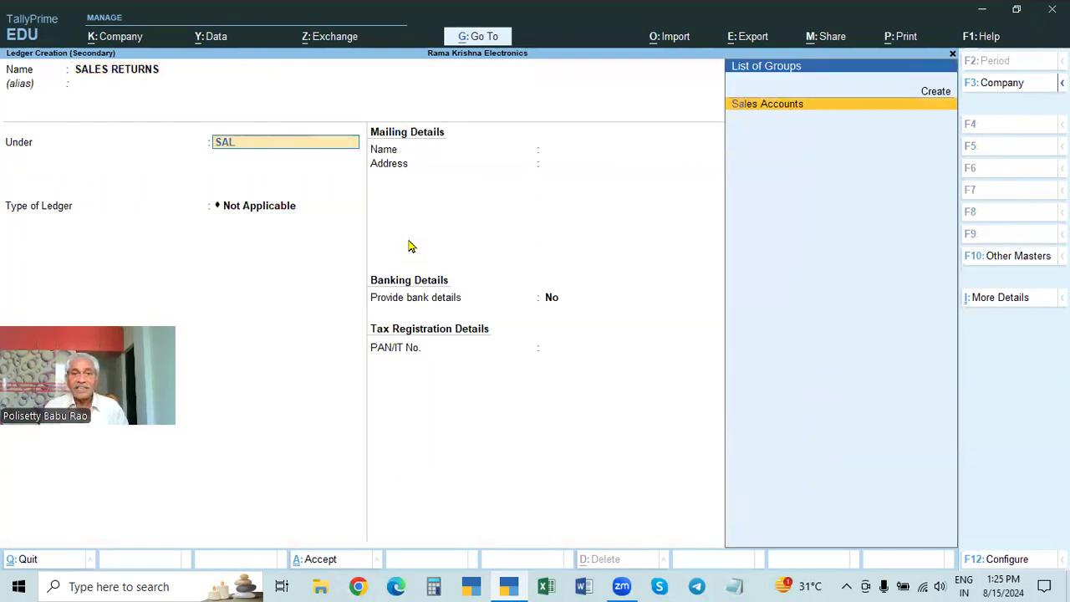
{"action": "key", "text": "Return"}
{"action": "key", "text": "Return"}
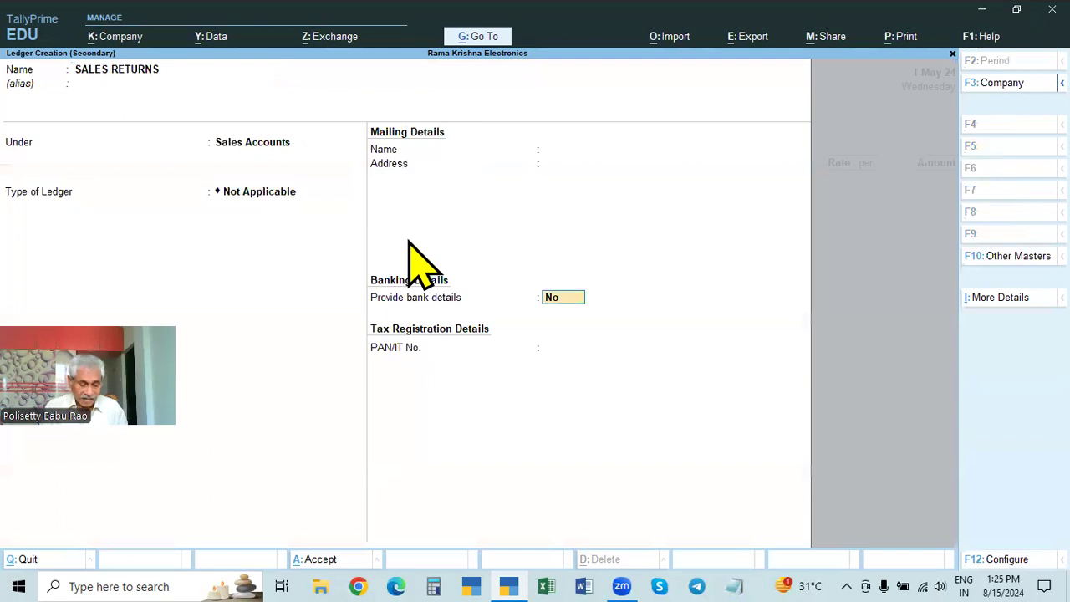
{"action": "key", "text": "ctrl+a"}
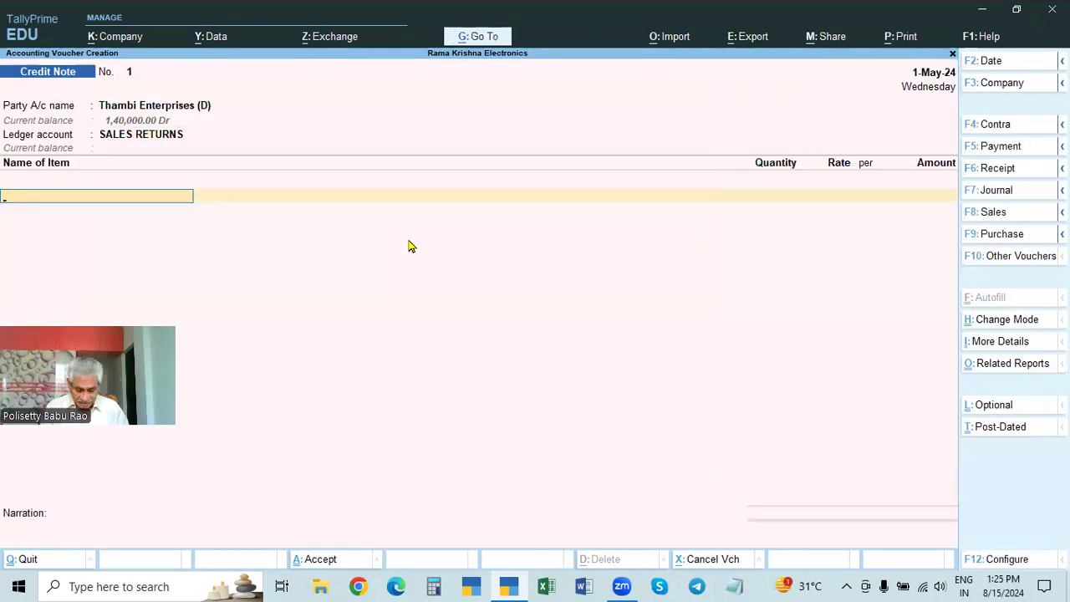
Step: Add Sony TV 20" as the returned item with a quantity of 1 Pcs
{"action": "key", "text": "Down"}
{"action": "key", "text": "Down"}
{"action": "key", "text": "Down"}
{"action": "key", "text": "Down"}
{"action": "key", "text": "Down"}
{"action": "key", "text": "Down"}
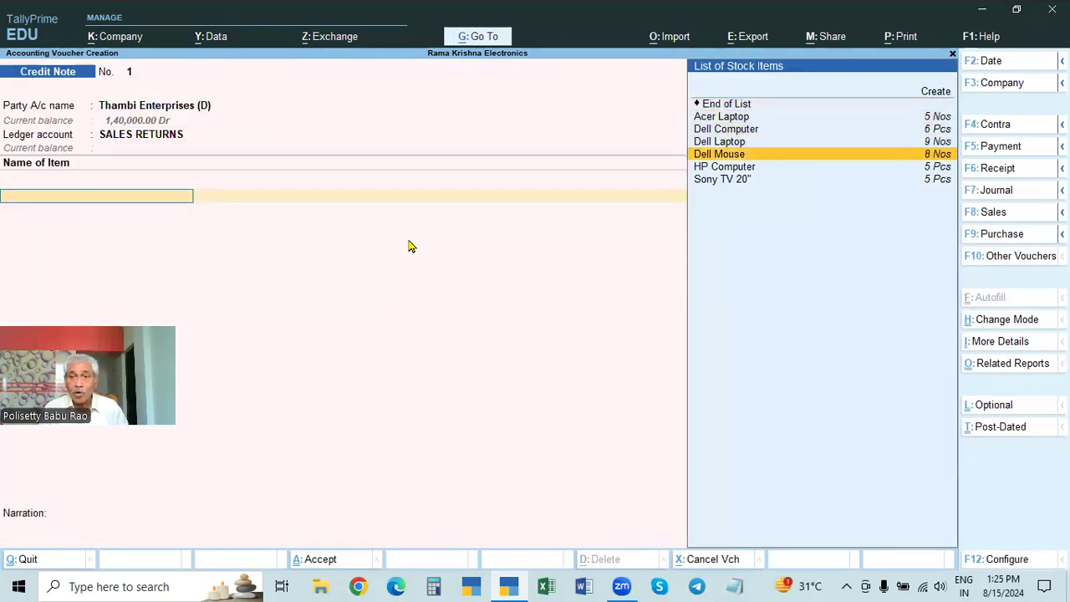
{"action": "key", "text": "Return"}
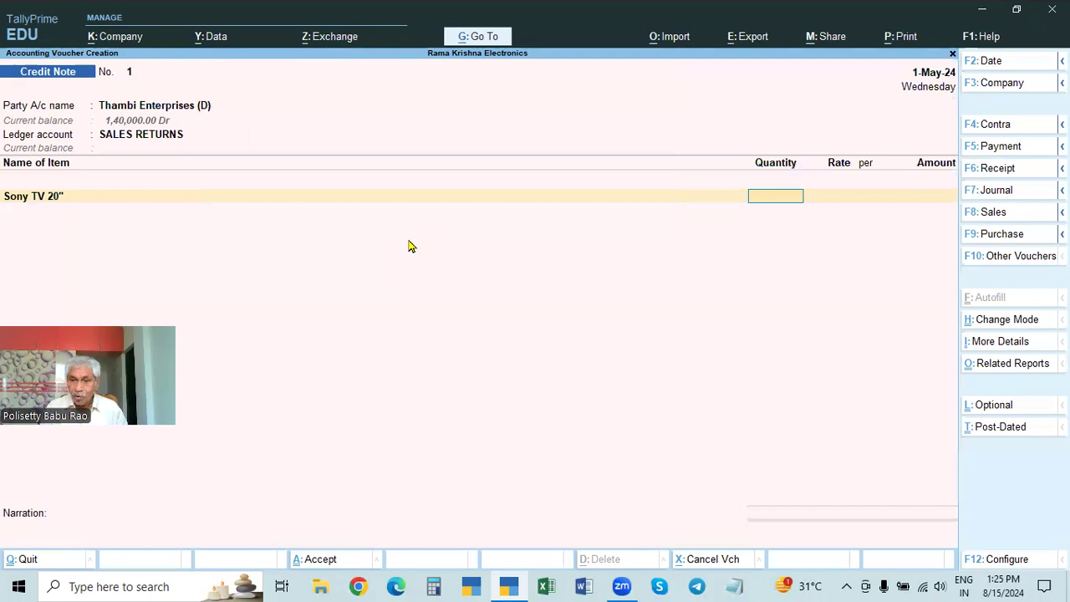
{"action": "type", "text": "1"}
{"action": "key", "text": "Return"}
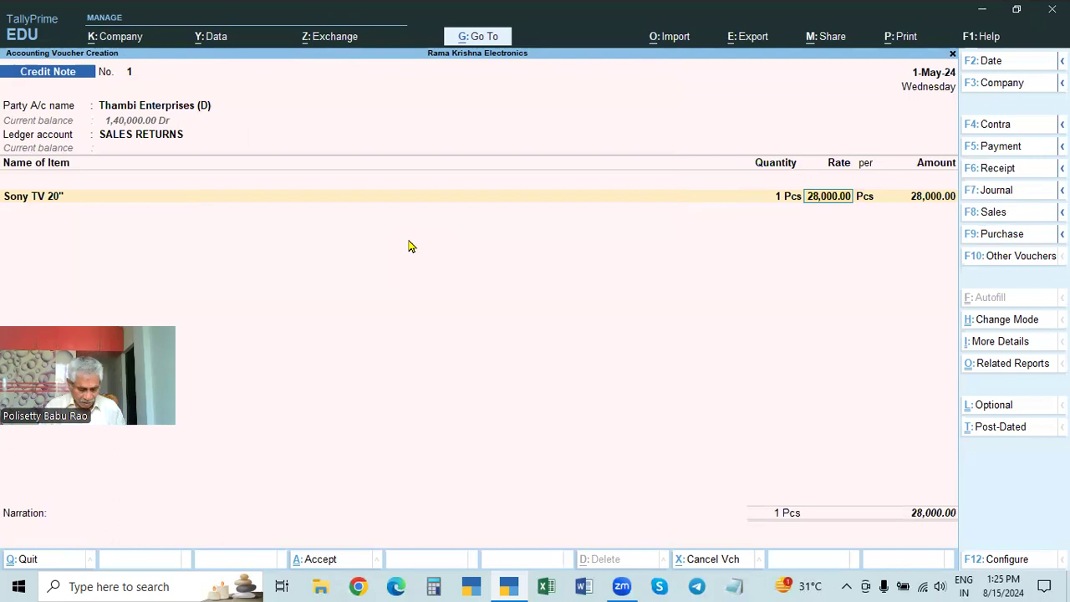
Step: Check the purchase and sale rates of Sony TV 20" in its Stock Query, then return to the voucher
{"action": "key", "text": "alt+s"}
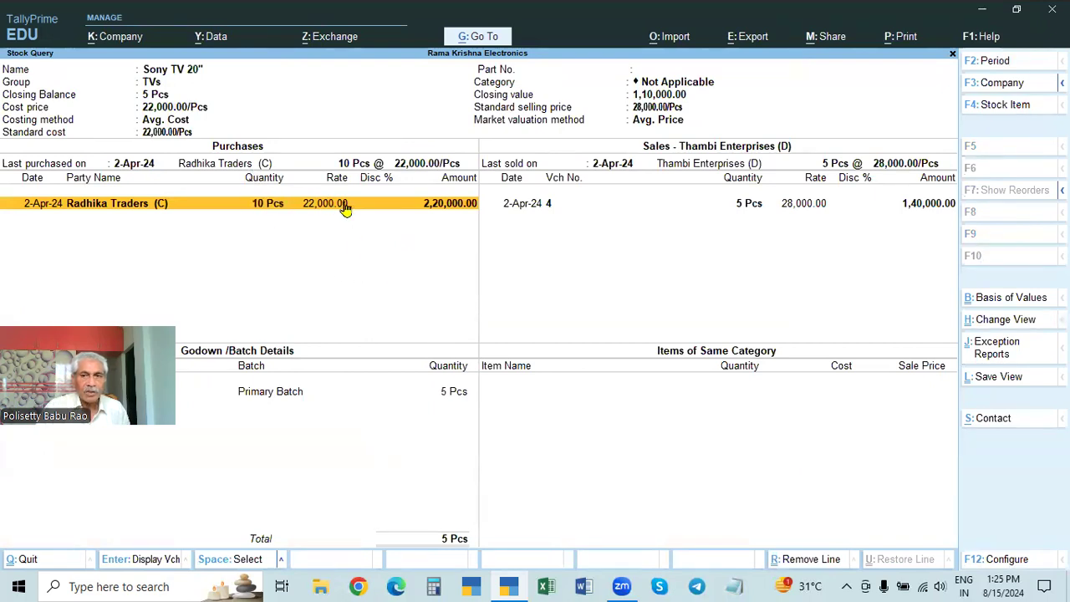
{"action": "left_click", "coordinate": [802, 209]}
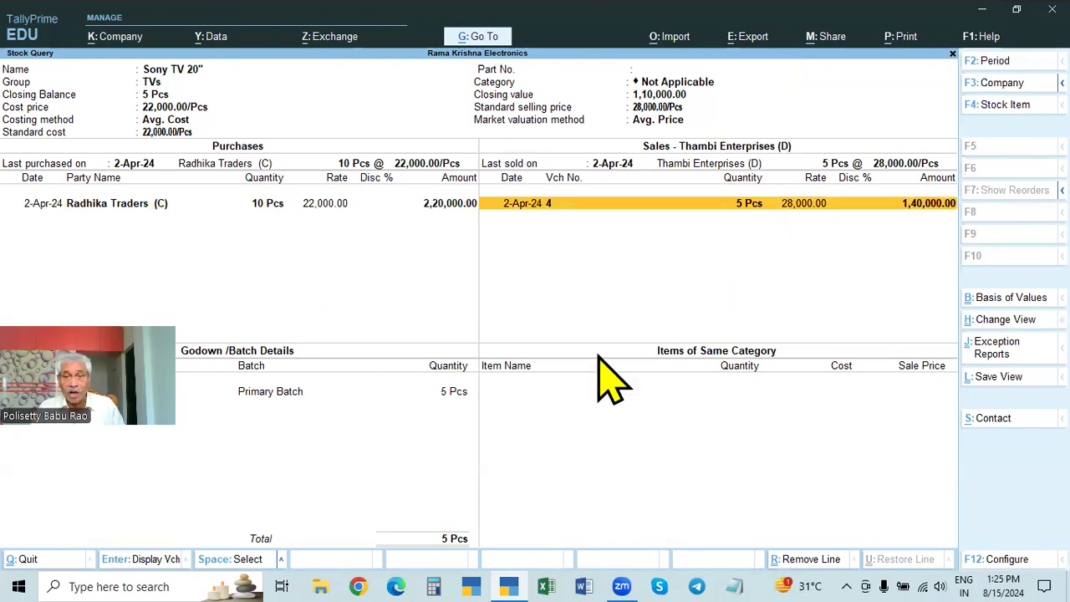
{"action": "key", "text": "Escape"}
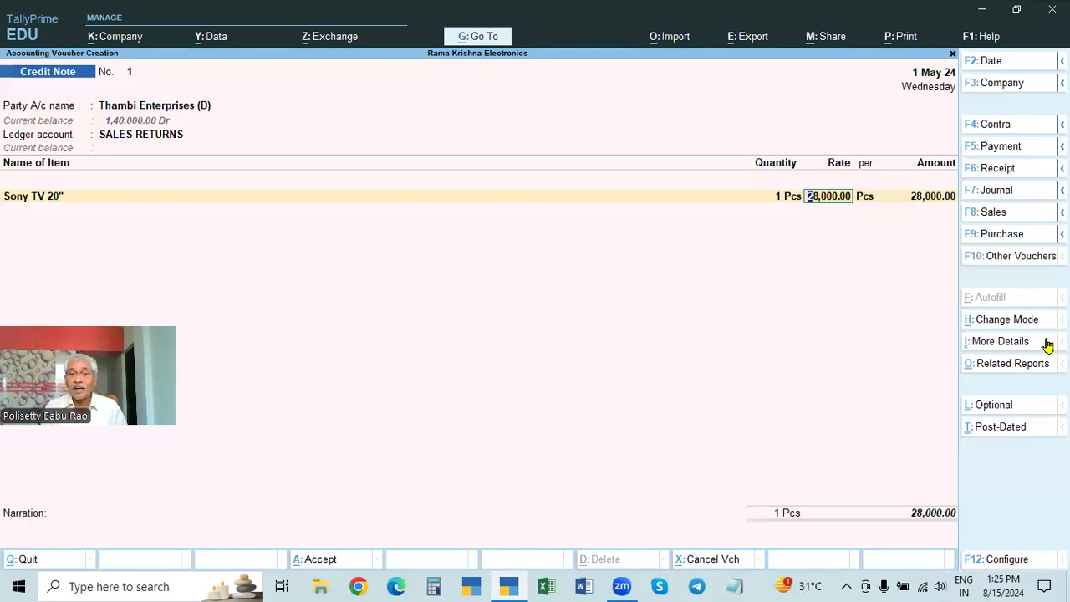
Step: Accept the rate of 28,000.00 per Pcs, end the item list without a narration, and save the Credit Note
{"action": "key", "text": "Return"}
{"action": "key", "text": "Return"}
{"action": "key", "text": "Return"}
{"action": "key", "text": "Return"}
{"action": "key", "text": "Return"}
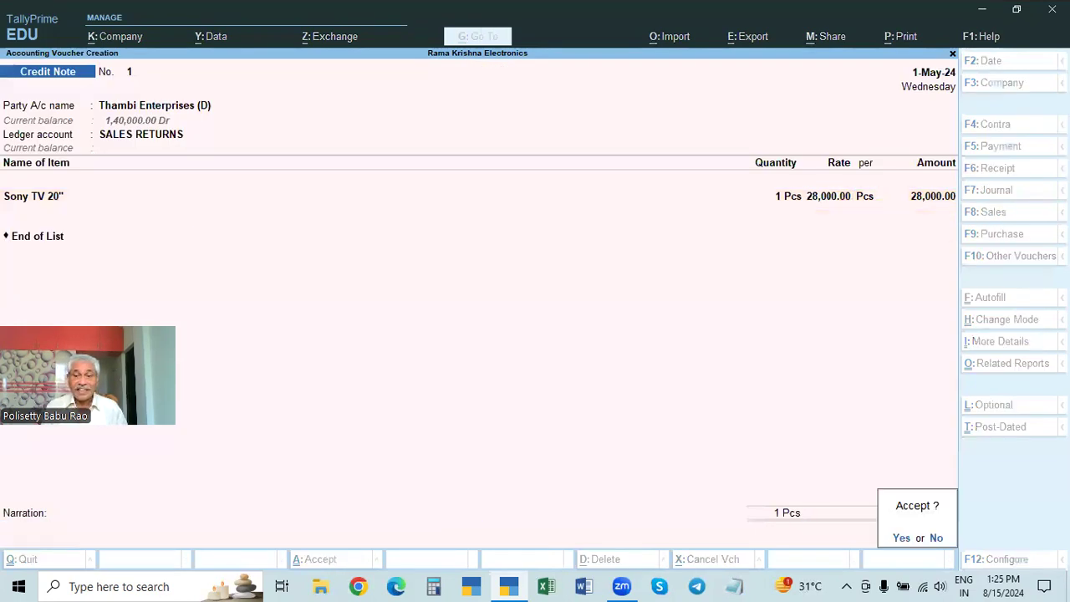
Step: Show the Day Book for 1-Apr-24 to 2-May-24 and review the Thambi Enterprises (D) sales voucher, then close the voucher
{"action": "key", "text": "Return"}
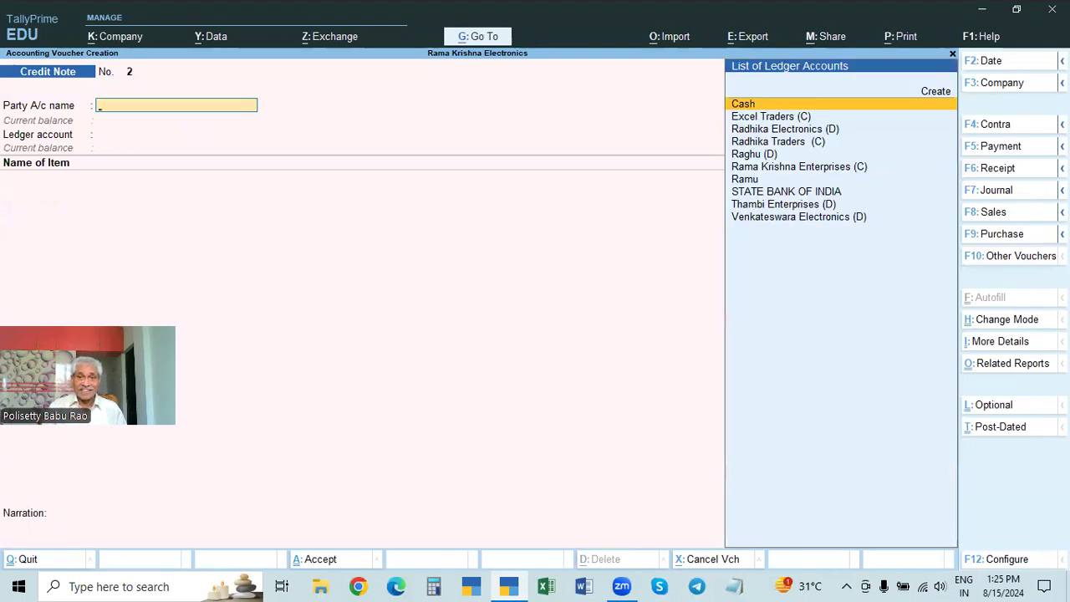
{"action": "key", "text": "Escape"}
{"action": "key", "text": "Down"}
{"action": "key", "text": "Return"}
{"action": "key", "text": "F2"}
{"action": "key", "text": "Return"}
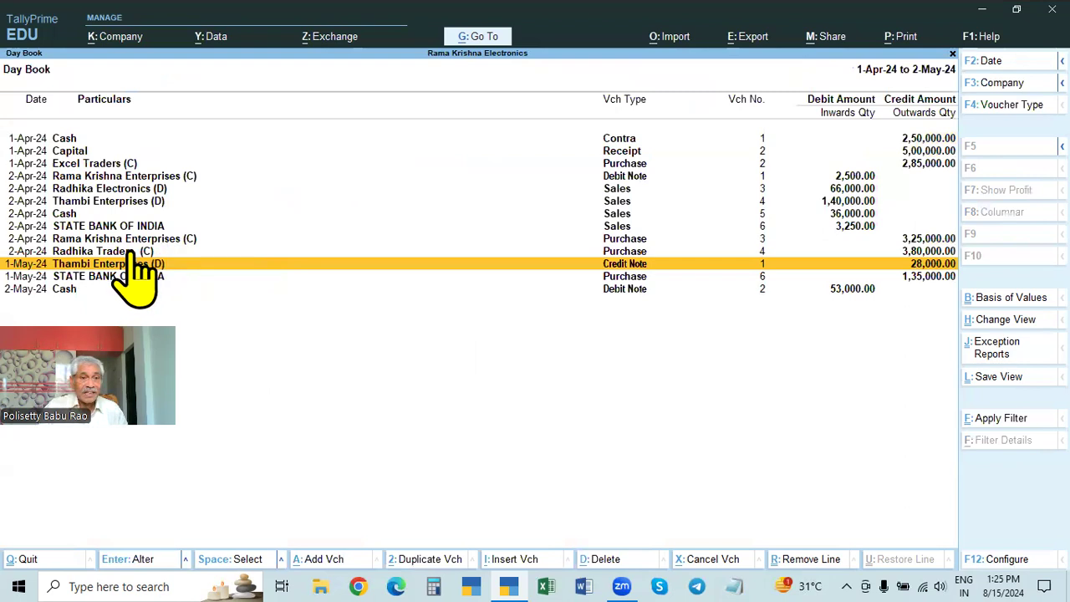
{"action": "left_click", "coordinate": [138, 202]}
{"action": "left_click", "coordinate": [138, 202]}
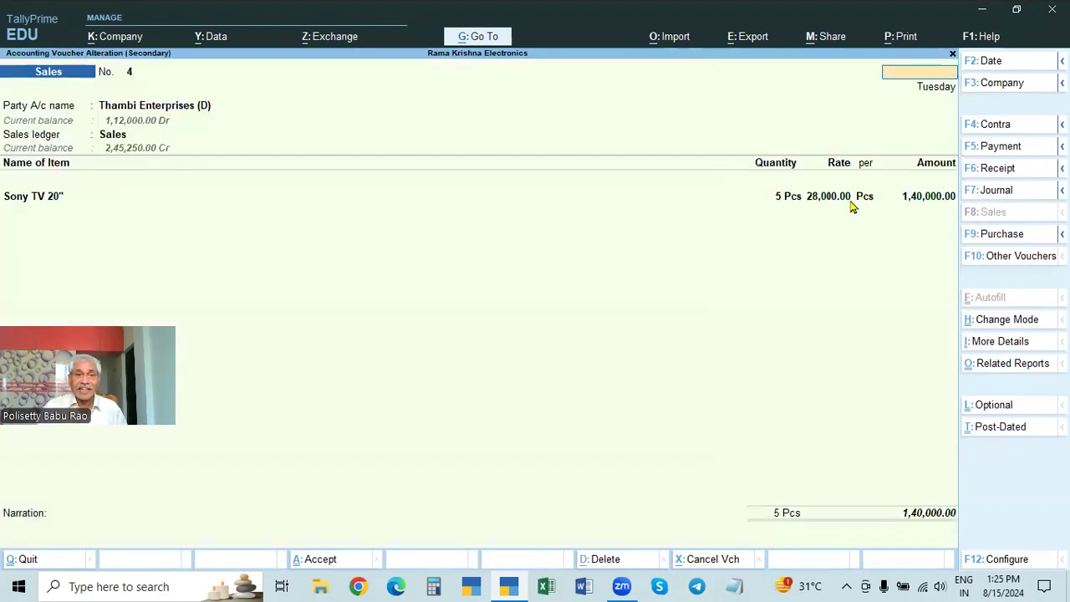
{"action": "key", "text": "Escape"}
{"action": "key", "text": "y"}
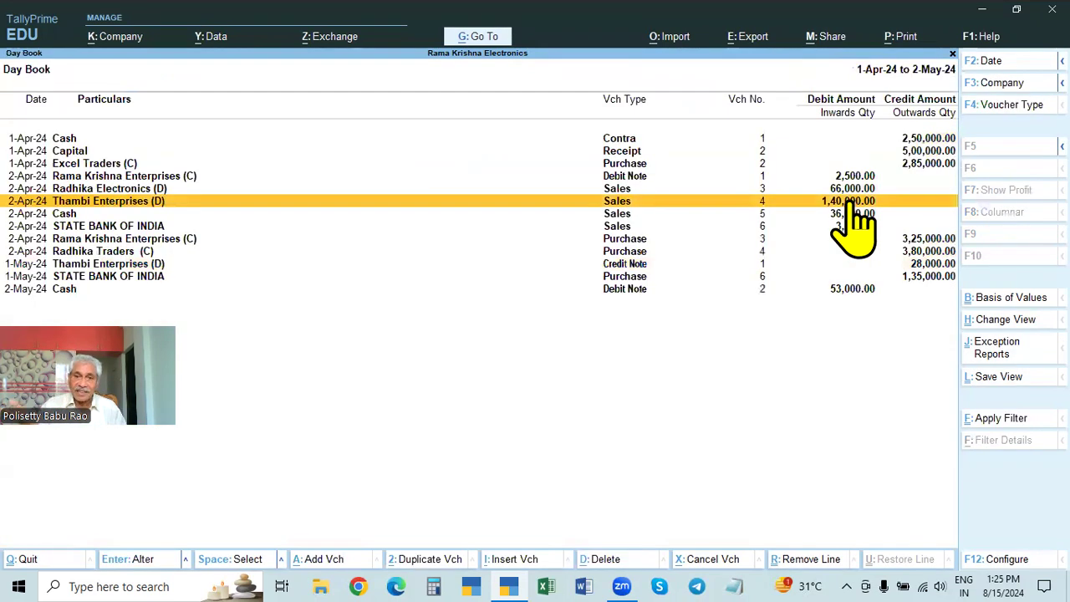
Step: Review the Thambi Enterprises (D) Credit Note voucher from the Day Book, then close it
{"action": "key", "text": "Down"}
{"action": "key", "text": "Down"}
{"action": "key", "text": "Down"}
{"action": "key", "text": "Down"}
{"action": "key", "text": "Down"}
{"action": "key", "text": "Down"}
{"action": "key", "text": "Down"}
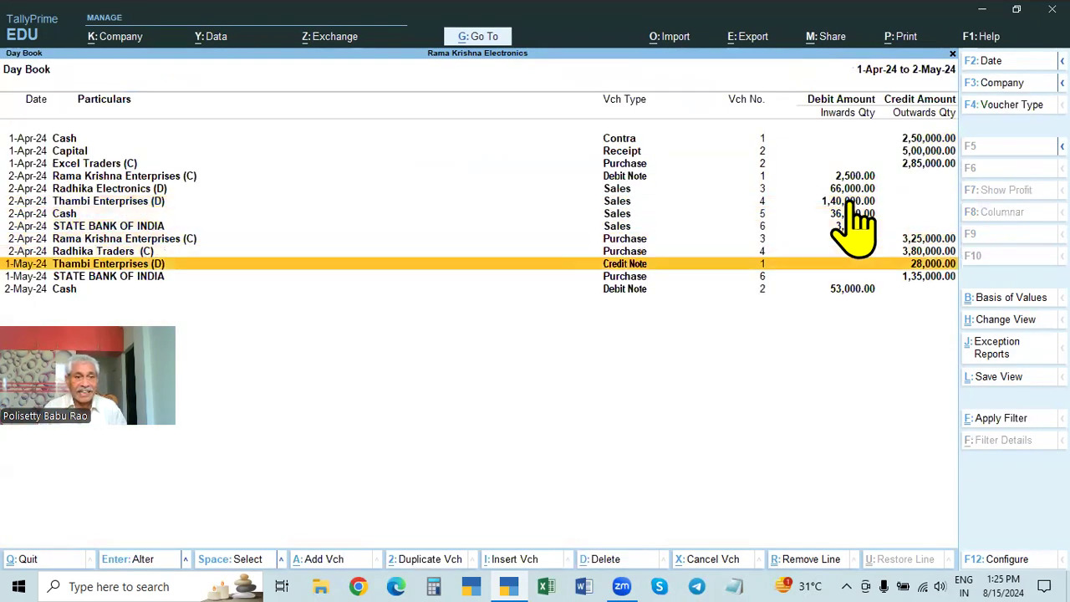
{"action": "key", "text": "Up"}
{"action": "key", "text": "Up"}
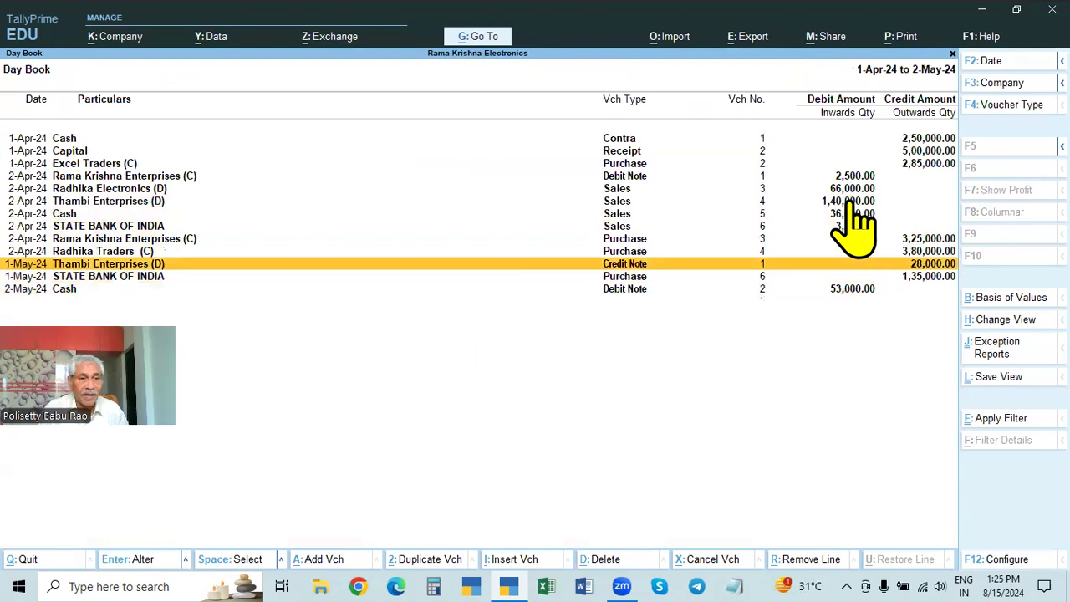
{"action": "key", "text": "Return"}
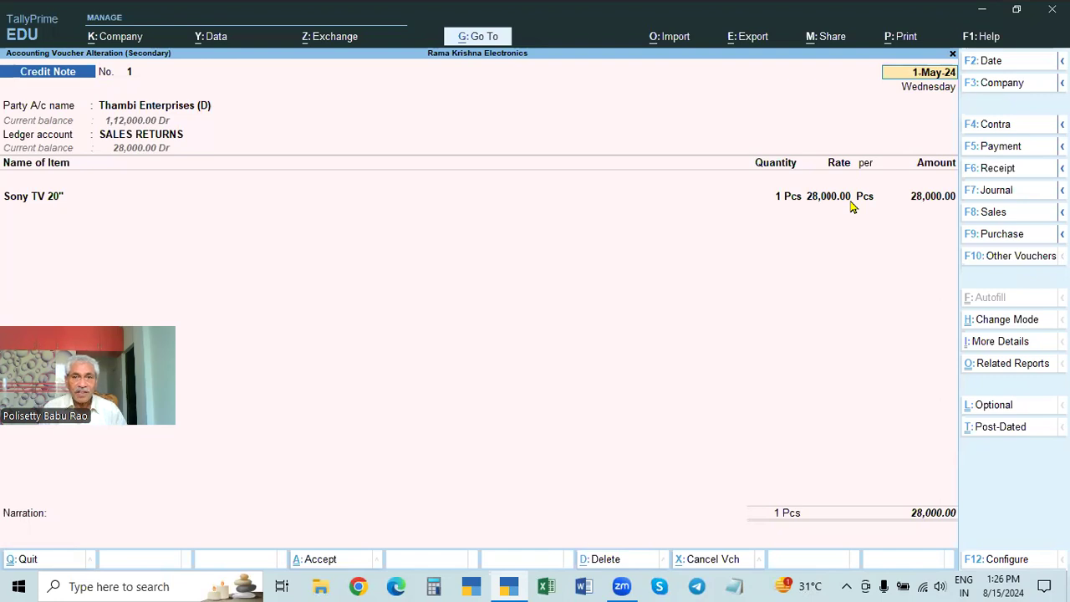
{"action": "key", "text": "BackSpace"}
{"action": "key", "text": "Escape"}
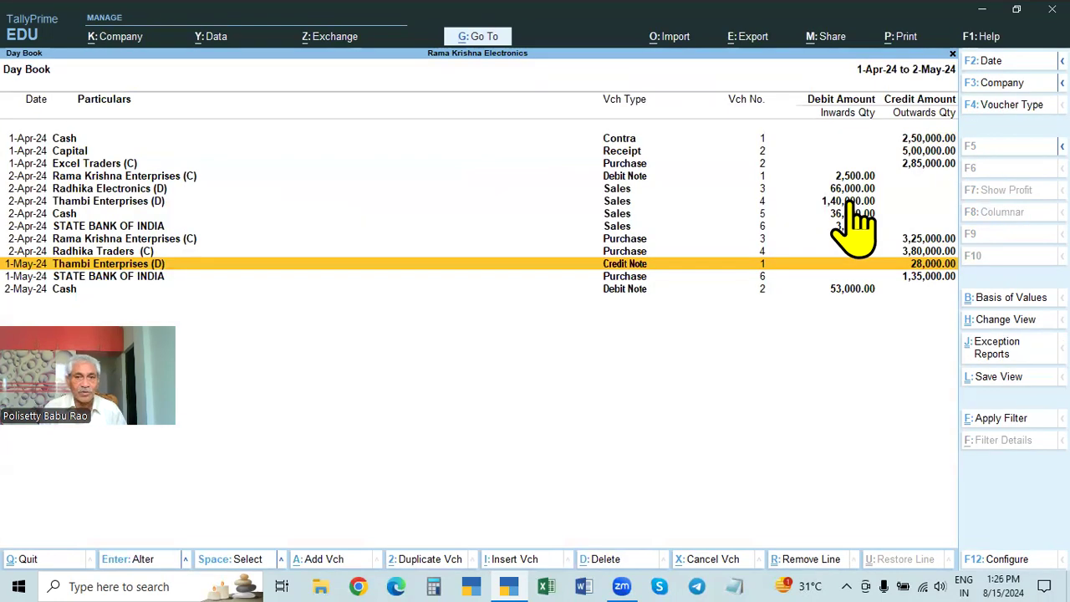
Step: Find the Radhika Electronics (D) sales voucher in the Day Book, review its items and rates, then leave the report
{"action": "key", "text": "Up"}
{"action": "key", "text": "Up"}
{"action": "key", "text": "Up"}
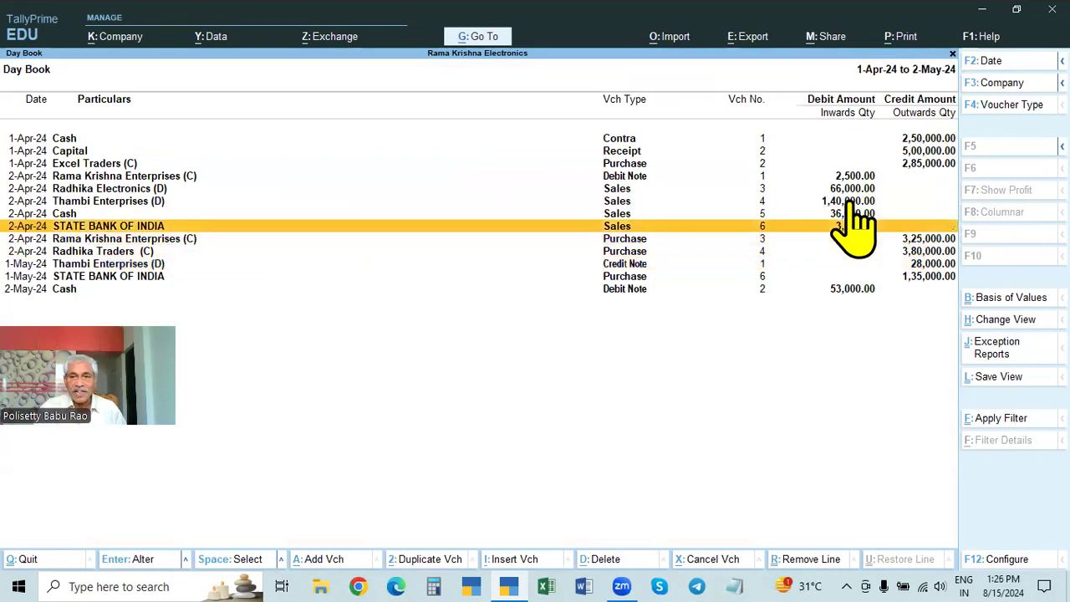
{"action": "left_click", "coordinate": [765, 215]}
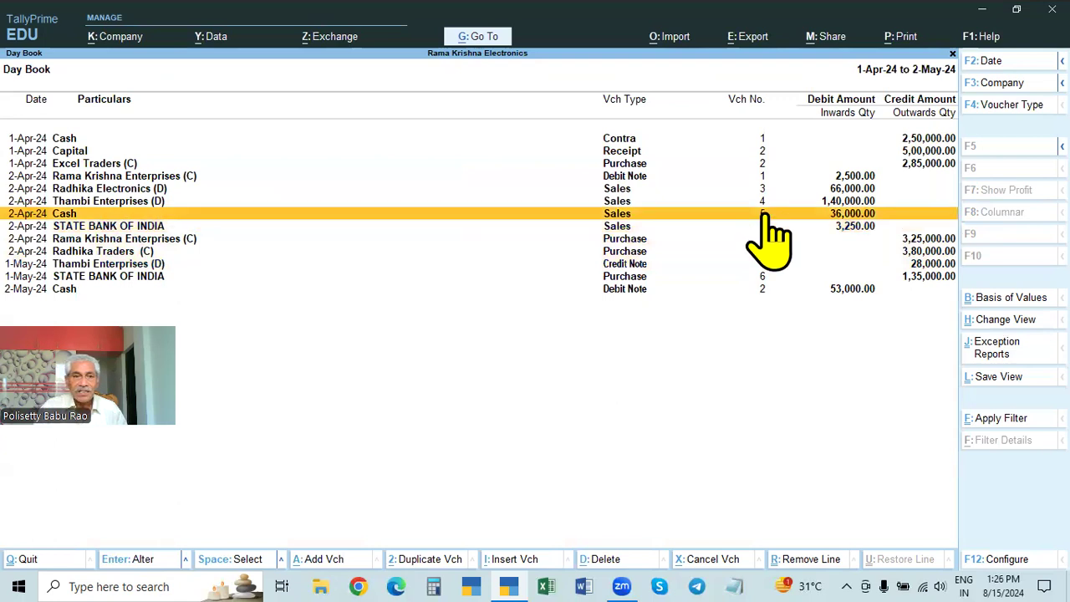
{"action": "left_click", "coordinate": [98, 189]}
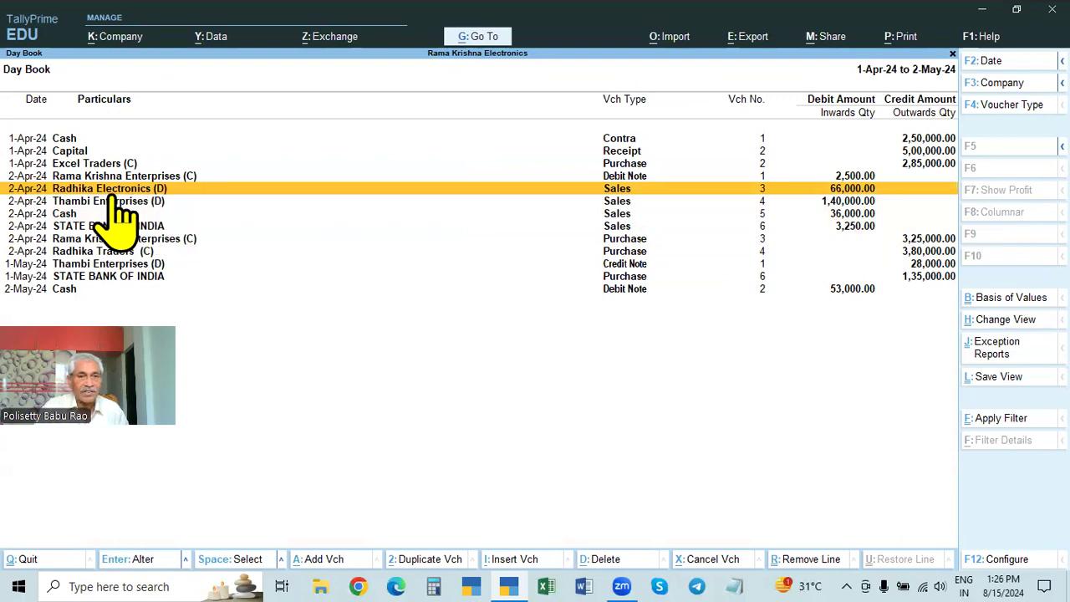
{"action": "left_click", "coordinate": [943, 187]}
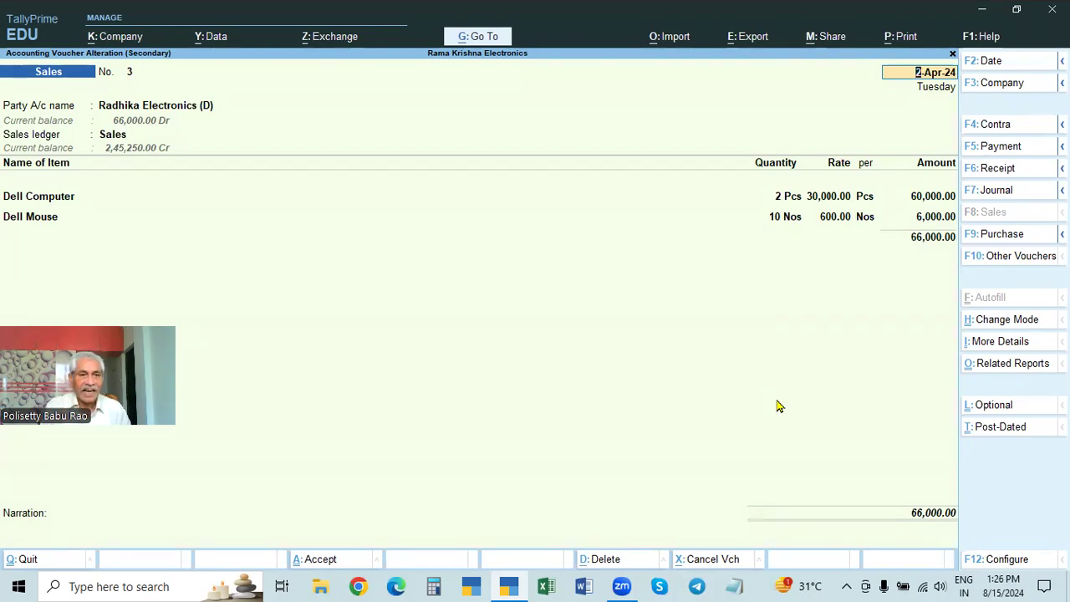
{"action": "key", "text": "BackSpace"}
{"action": "key", "text": "Escape"}
{"action": "key", "text": "Escape"}
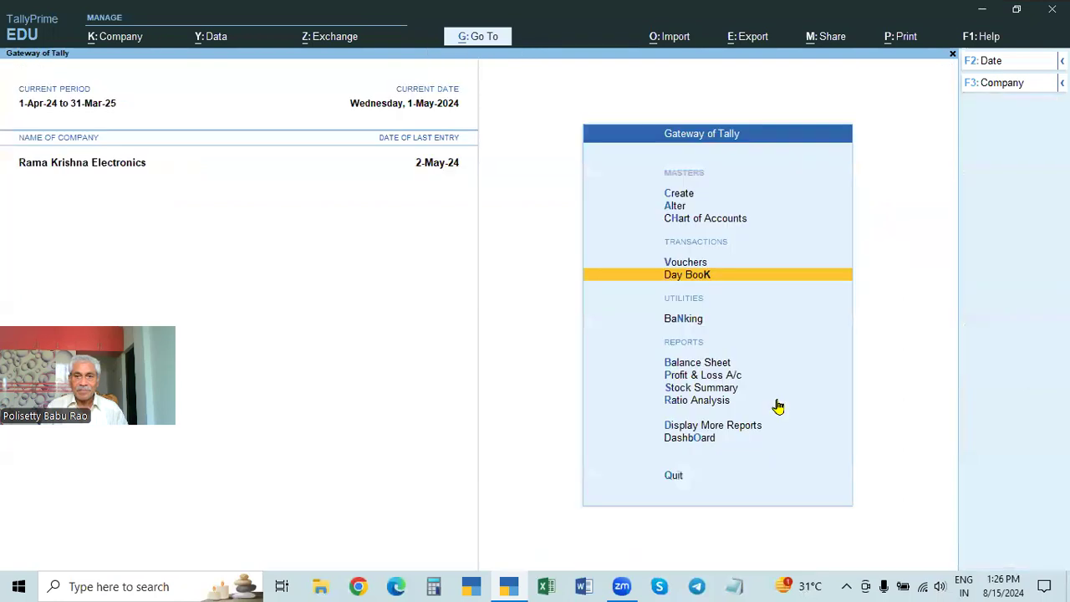
Step: Start a new Credit Note voucher and choose Radhika Electronics (D) as the party account
{"action": "key", "text": "Down"}
{"action": "key", "text": "Up"}
{"action": "key", "text": "Up"}
{"action": "key", "text": "Return"}
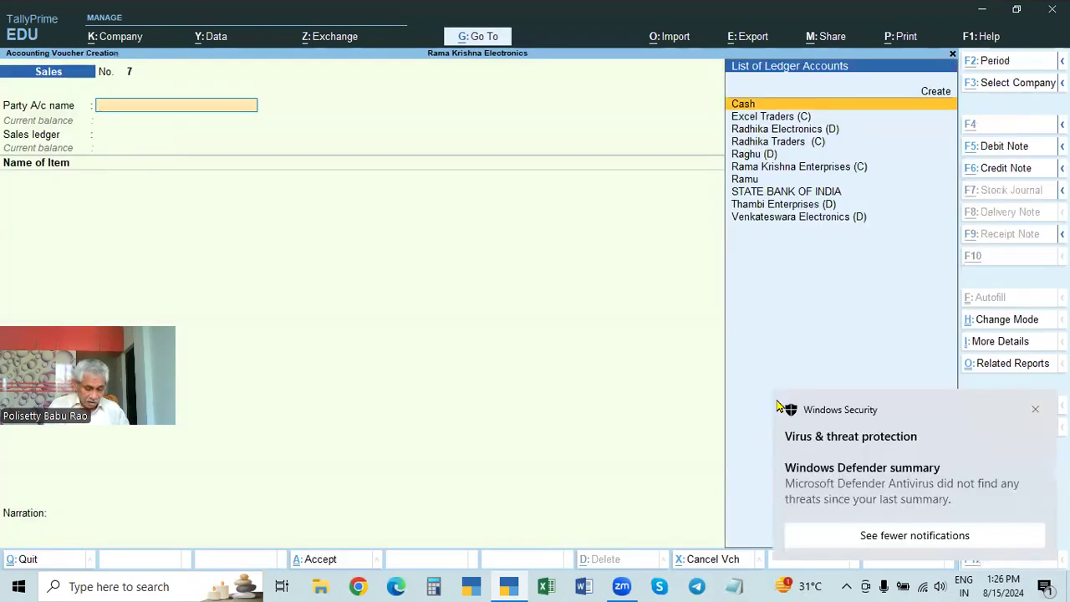
{"action": "key", "text": "ctrl+F8"}
{"action": "left_click", "coordinate": [1035, 408]}
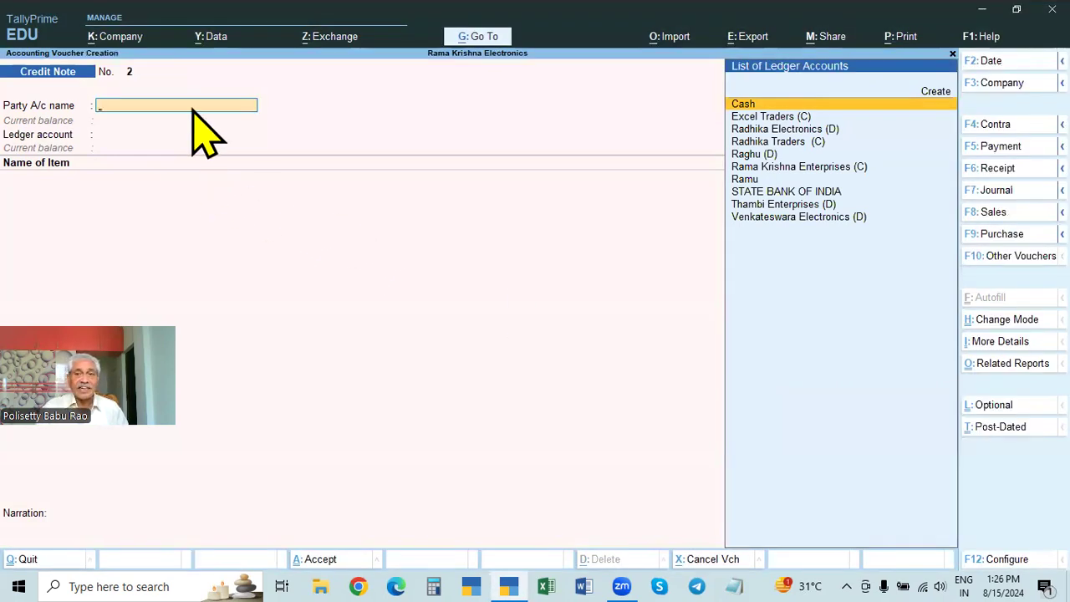
{"action": "key", "text": "Down"}
{"action": "key", "text": "Down"}
{"action": "key", "text": "Down"}
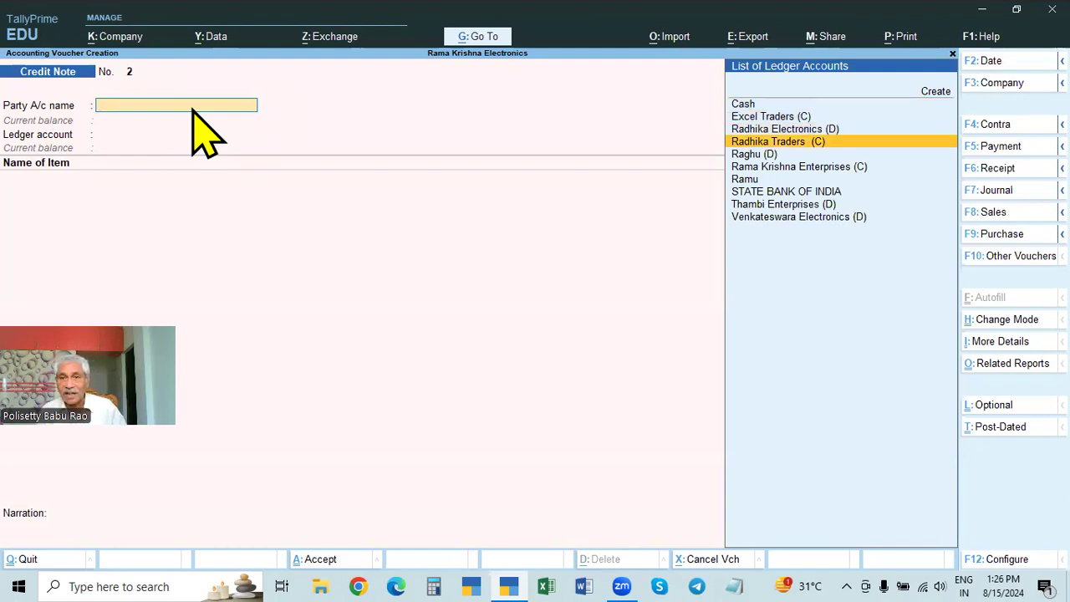
{"action": "key", "text": "Up"}
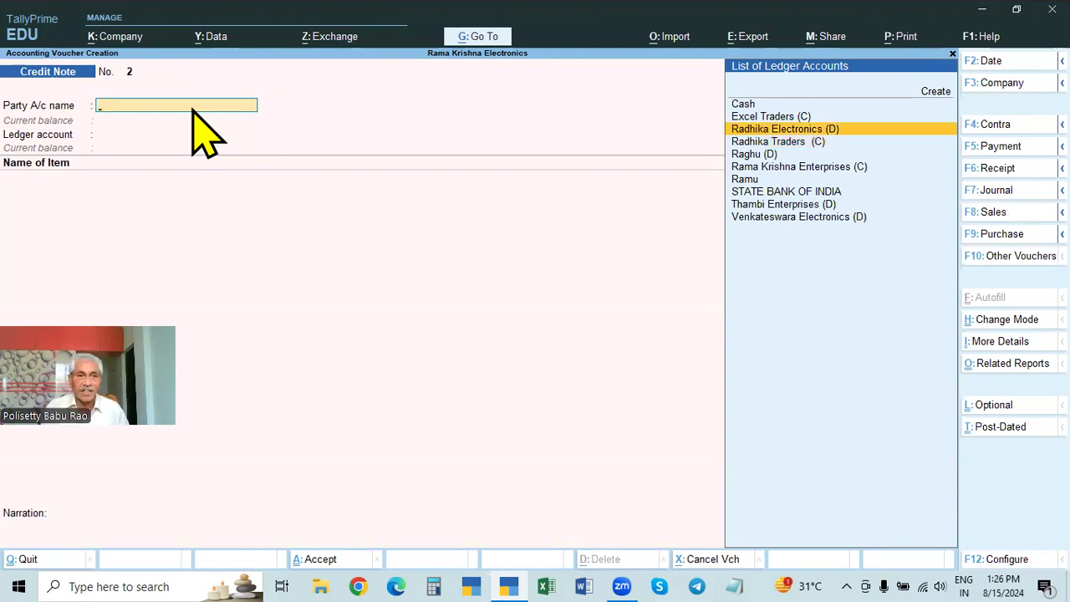
{"action": "key", "text": "Return"}
Step: Leave the receipt and order details blank, enter original invoice number 3 dated 2-Apr-24, and accept the party details
{"action": "key", "text": "Return"}
{"action": "key", "text": "Return"}
{"action": "key", "text": "Return"}
{"action": "key", "text": "Return"}
{"action": "key", "text": "Return"}
{"action": "key", "text": "Return"}
{"action": "key", "text": "Return"}
{"action": "key", "text": "Return"}
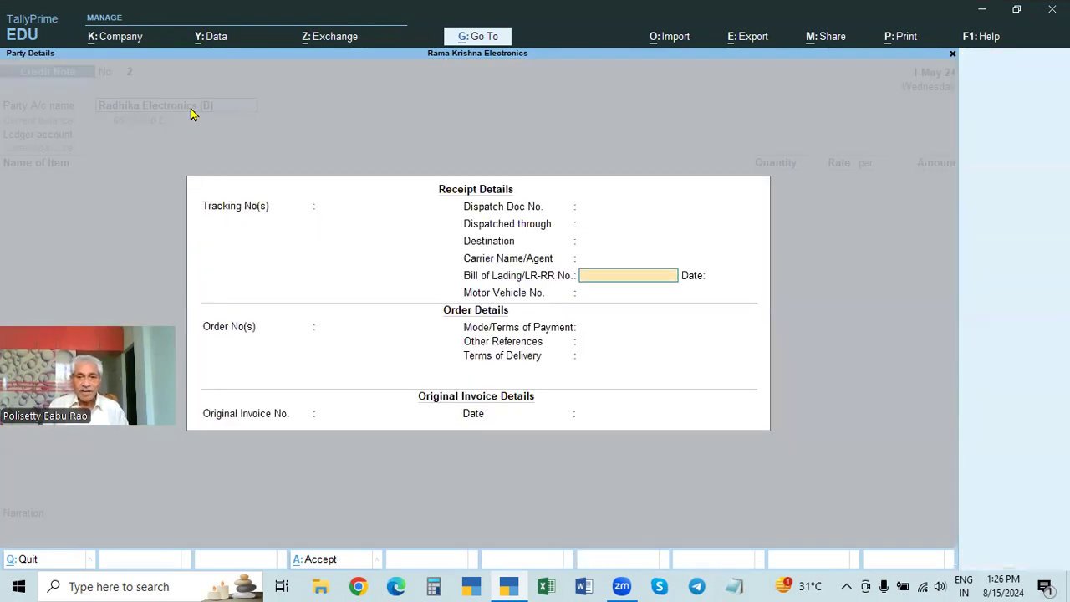
{"action": "key", "text": "Return"}
{"action": "key", "text": "Return"}
{"action": "key", "text": "Return"}
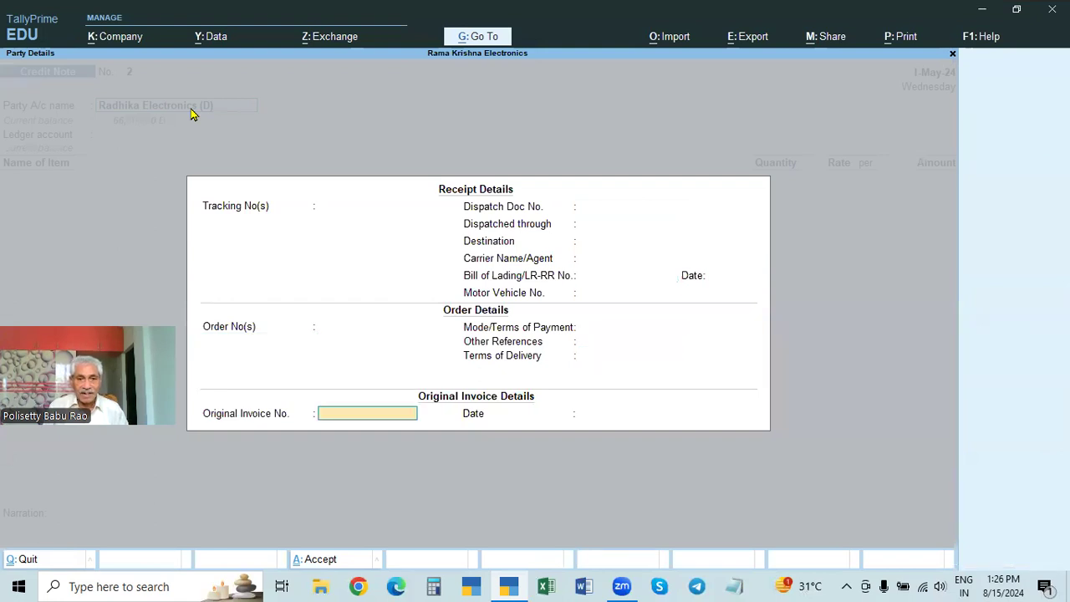
{"action": "type", "text": "3"}
{"action": "key", "text": "Return"}
{"action": "type", "text": "2."}
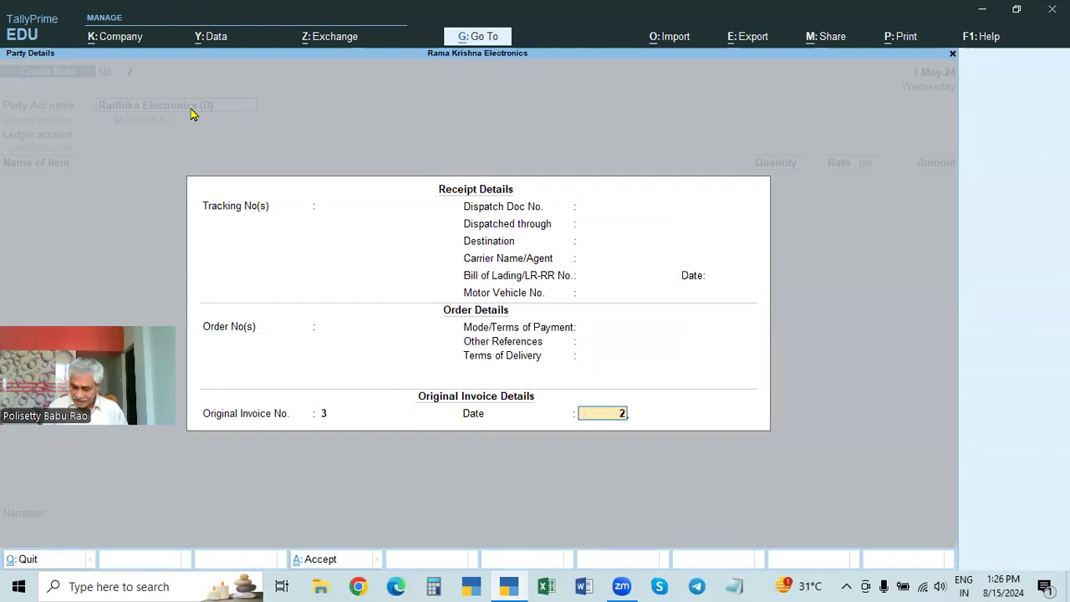
{"action": "type", "text": "4"}
{"action": "key", "text": "Return"}
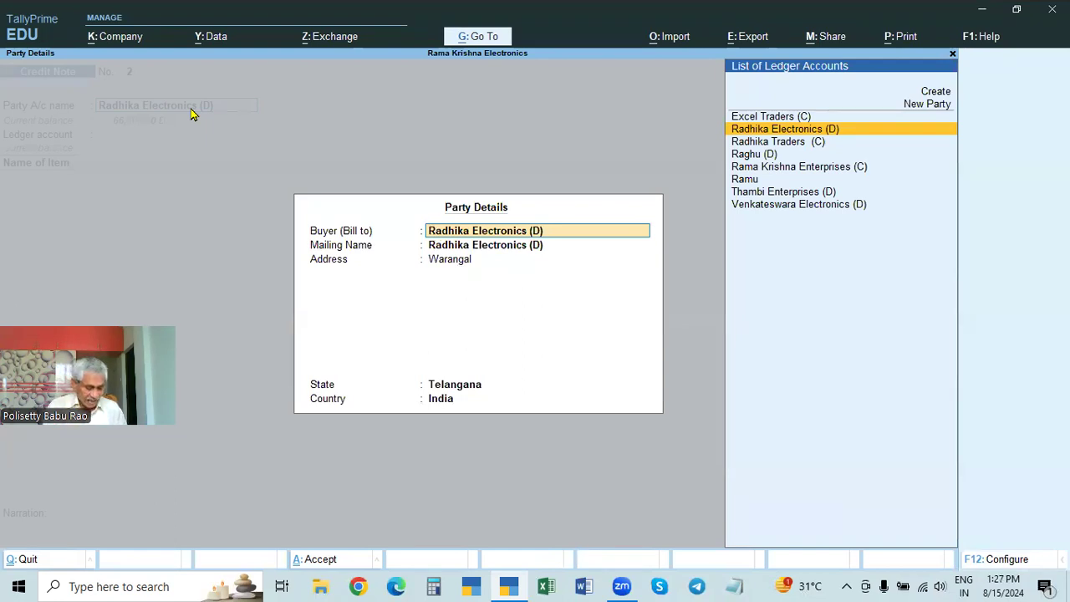
{"action": "key", "text": "ctrl+a"}
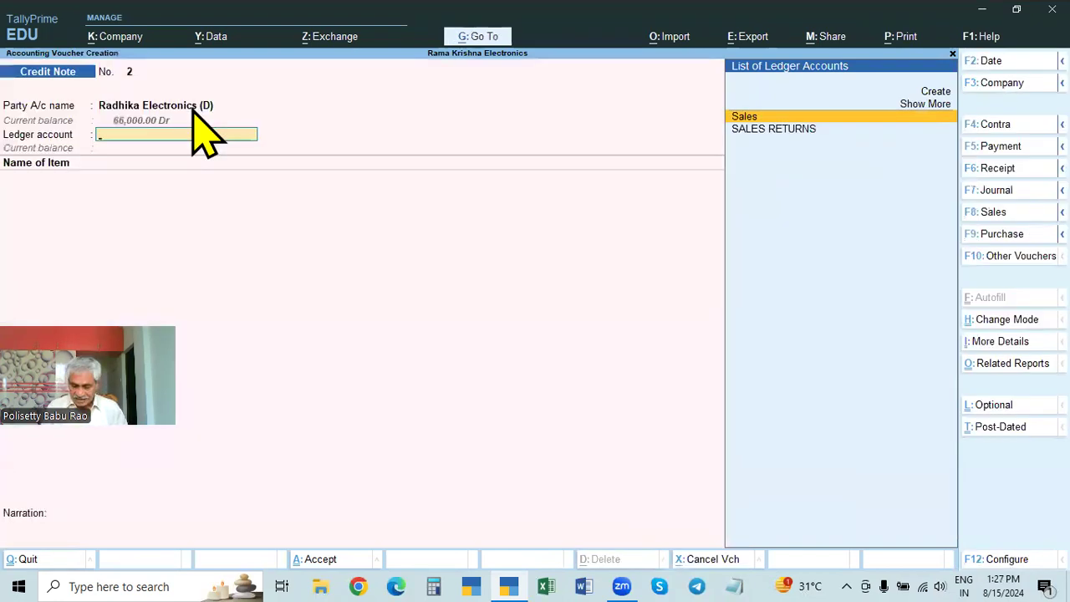
Step: Choose the SALES RETURNS ledger and add 5 Nos of Dell Mouse at the rate of 650.00
{"action": "key", "text": "Down"}
{"action": "key", "text": "Return"}
{"action": "key", "text": "Down"}
{"action": "key", "text": "Down"}
{"action": "key", "text": "Down"}
{"action": "key", "text": "Down"}
{"action": "key", "text": "Return"}
{"action": "type", "text": "5"}
{"action": "key", "text": "Return"}
{"action": "key", "text": "Return"}
{"action": "key", "text": "Return"}
{"action": "key", "text": "Return"}
Step: End the item list without a narration and save the Radhika Electronics (D) Credit Note
{"action": "key", "text": "Return"}
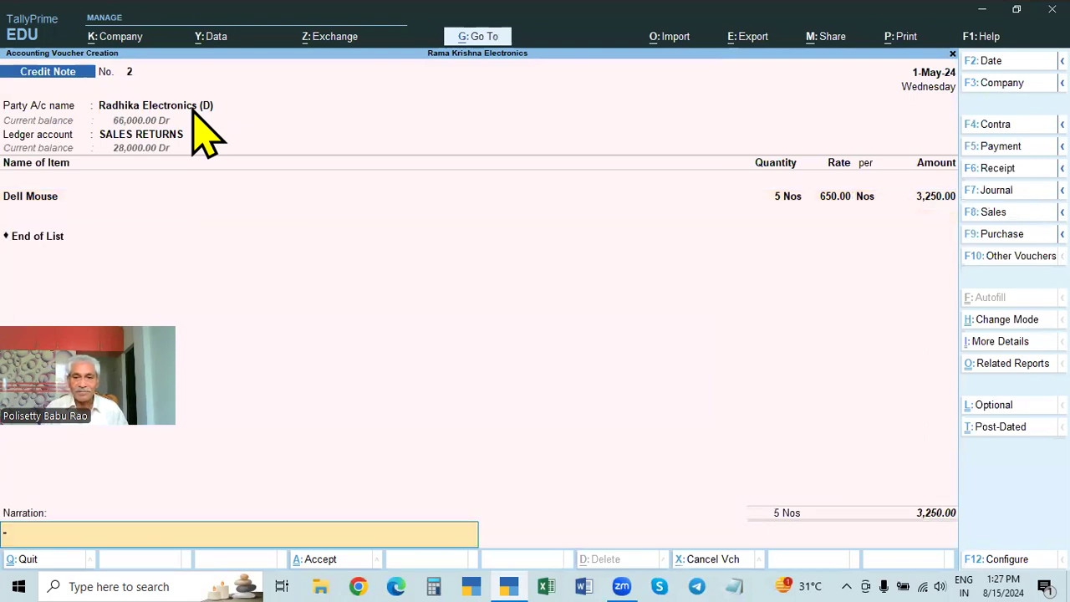
{"action": "key", "text": "Return"}
{"action": "key", "text": "Return"}
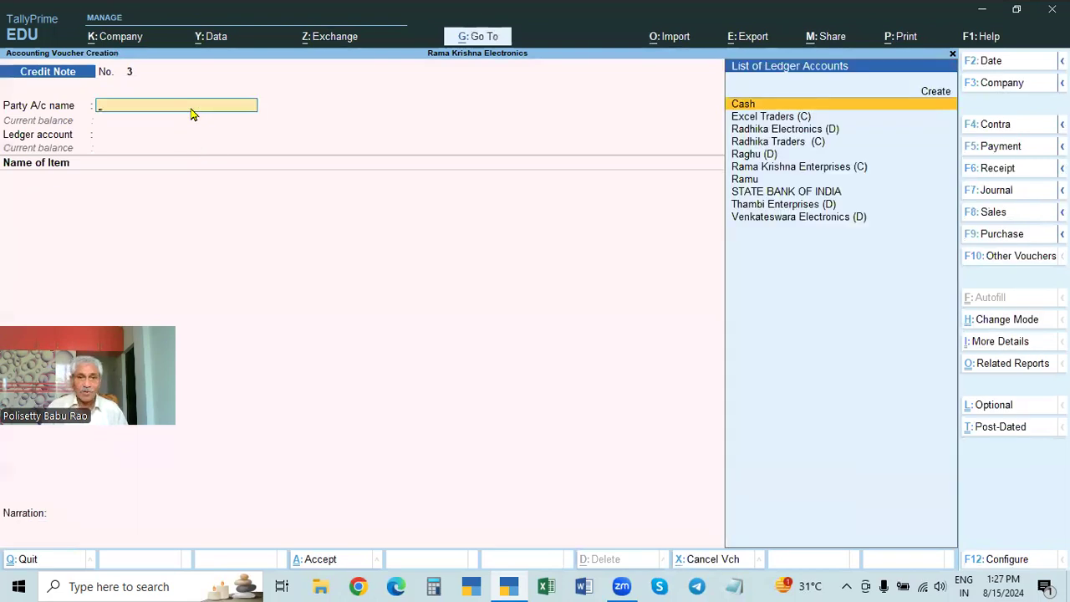
Step: Reopen the saved Radhika Electronics (D) Credit Note, review its print preview, and close the preview
{"action": "key", "text": "Page_Up"}
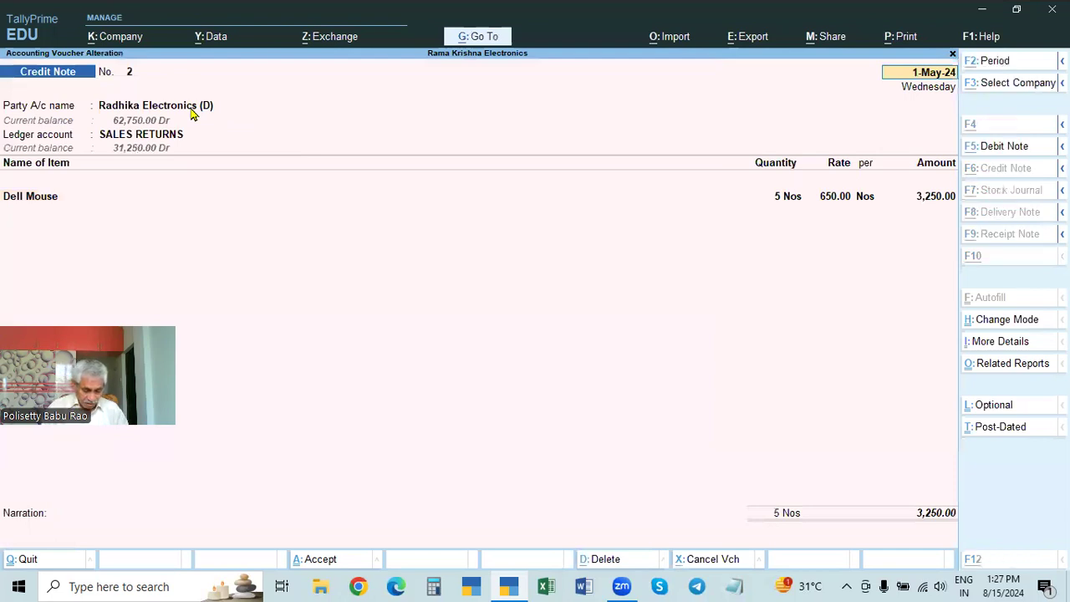
{"action": "key", "text": "ctrl+p"}
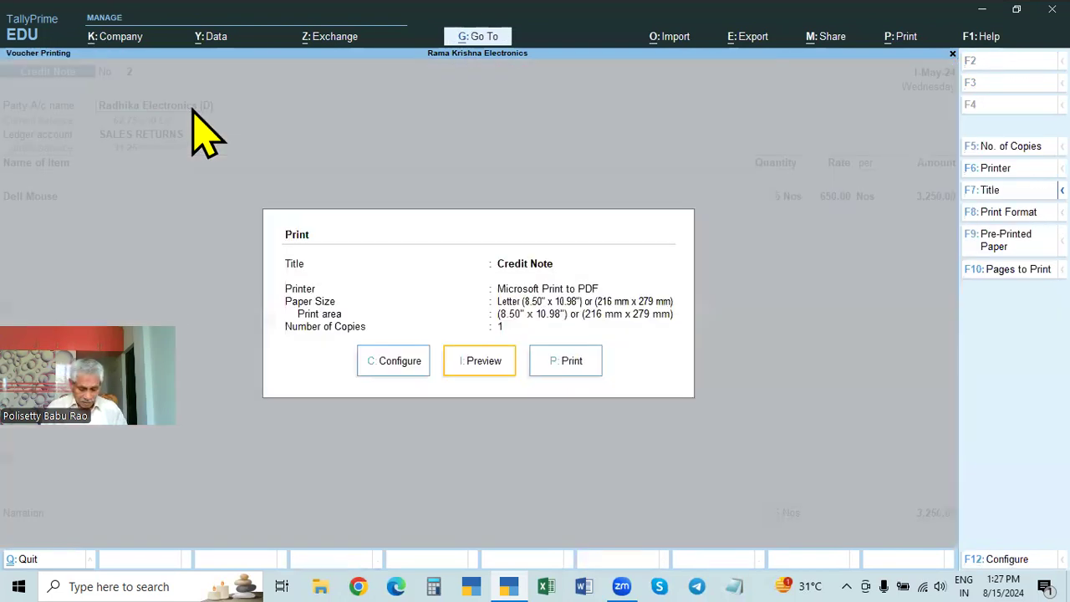
{"action": "key", "text": "Return"}
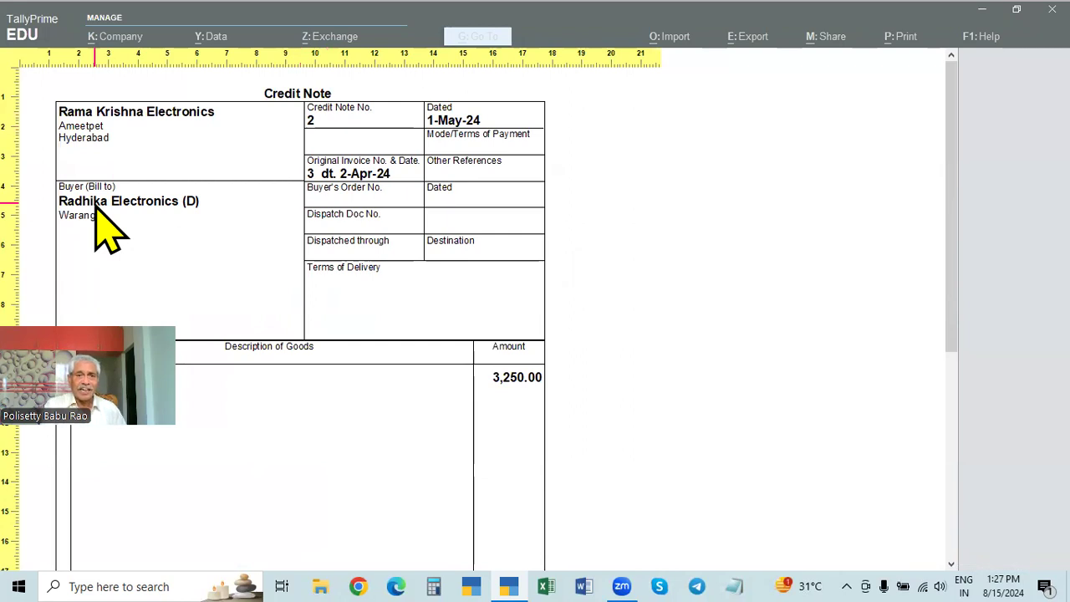
{"action": "key", "text": "Escape"}
{"action": "key", "text": "Escape"}
{"action": "key", "text": "Escape"}
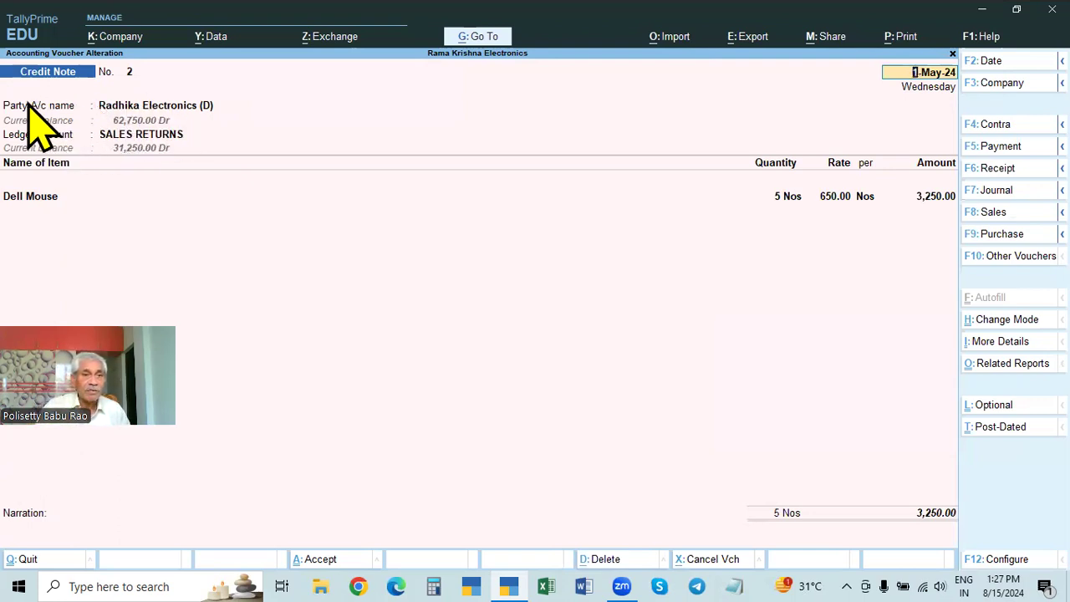
{"action": "left_click", "coordinate": [145, 109]}
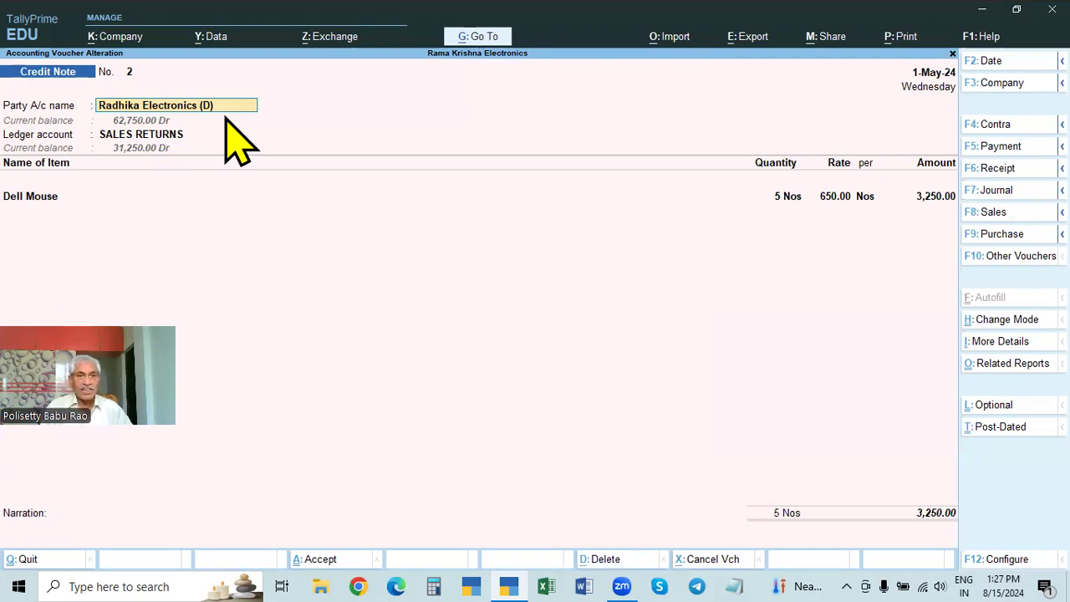
{"action": "type", "text": "STo"}
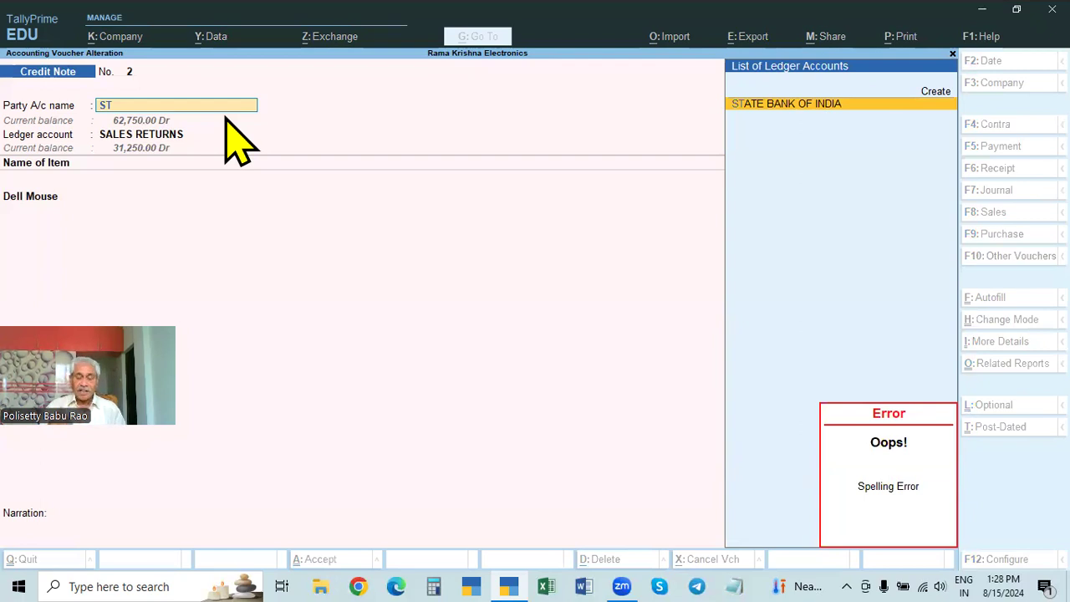
{"action": "key", "text": "BackSpace"}
{"action": "key", "text": "BackSpace"}
{"action": "key", "text": "Escape"}
{"action": "key", "text": "Escape"}
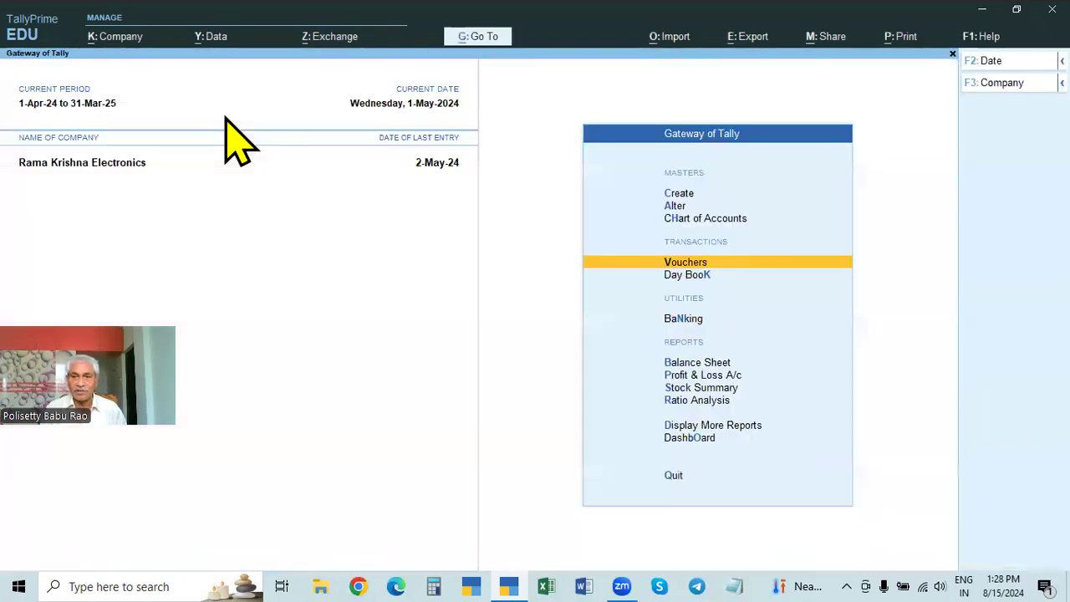
Step: Show the Day Book for 1-Apr-24 to 2-May-24 and open the Cash sales voucher
{"action": "key", "text": "Down"}
{"action": "key", "text": "Return"}
{"action": "key", "text": "F2"}
{"action": "key", "text": "BackSpace"}
{"action": "key", "text": "Return"}
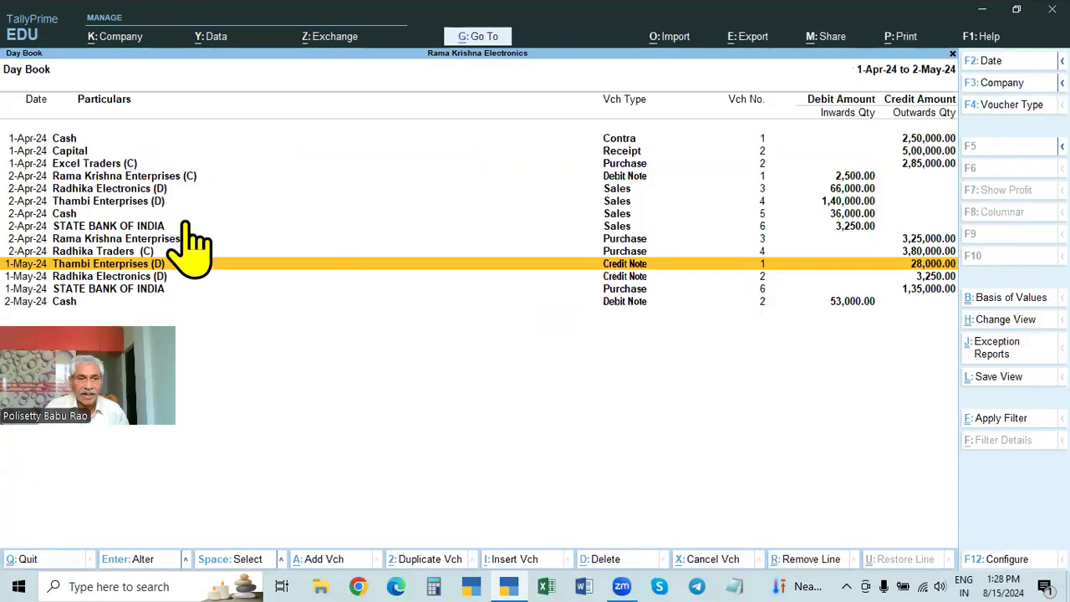
{"action": "left_click", "coordinate": [59, 215]}
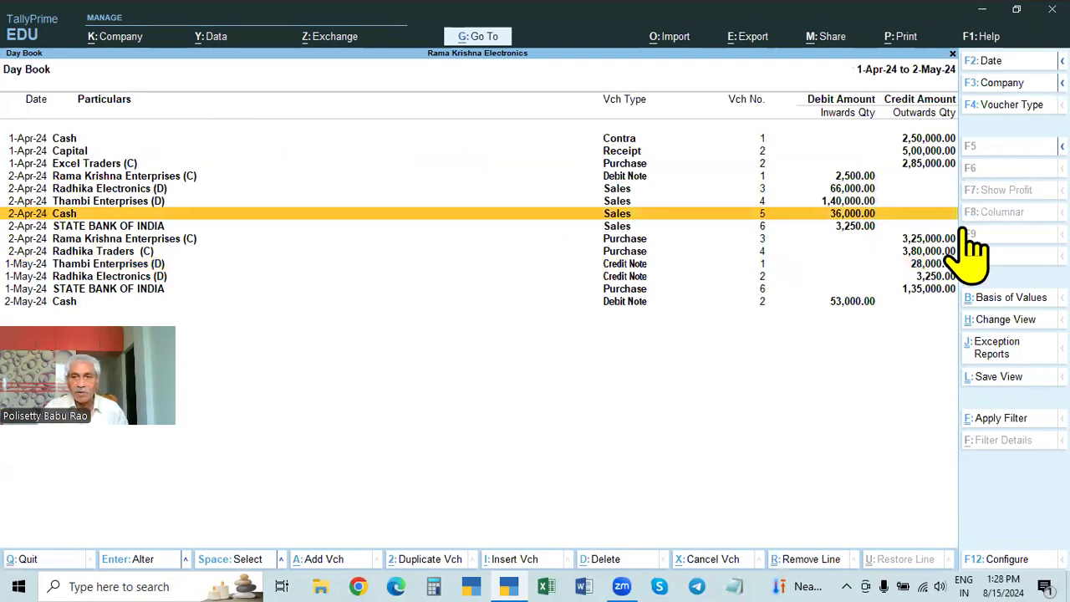
{"action": "key", "text": "Return"}
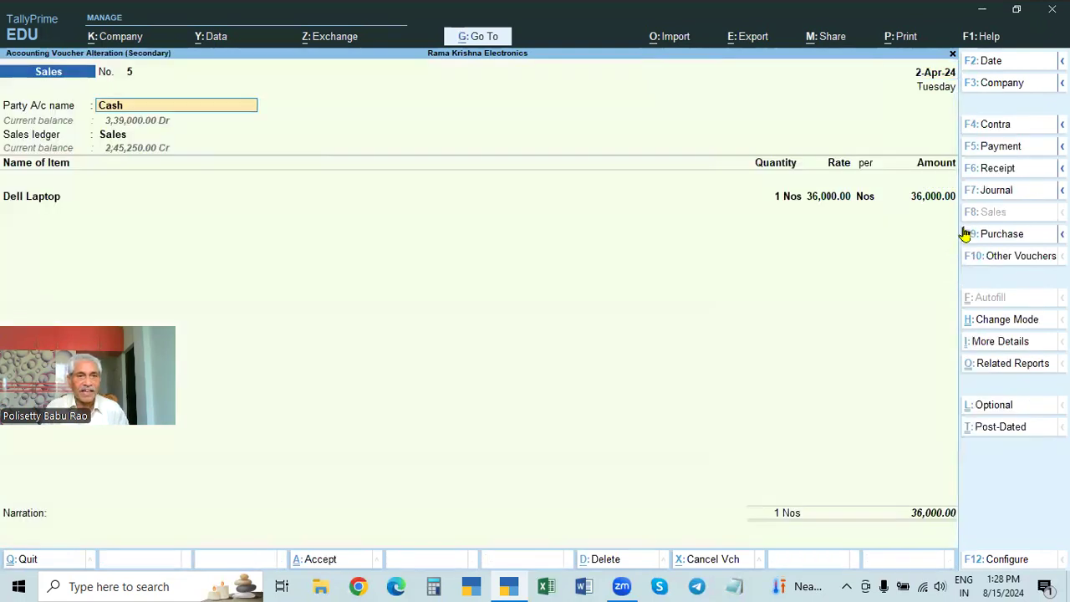
Step: Check the buyer details behind the Cash sale of the Dell Laptop, then leave the voucher and report without saving
{"action": "key", "text": "Return"}
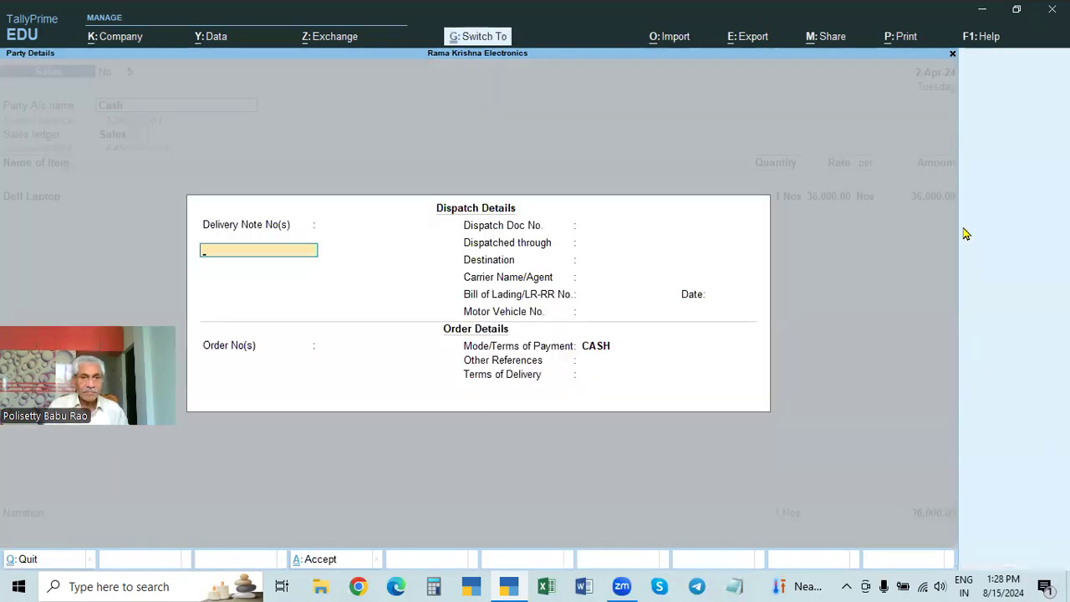
{"action": "key", "text": "ctrl+a"}
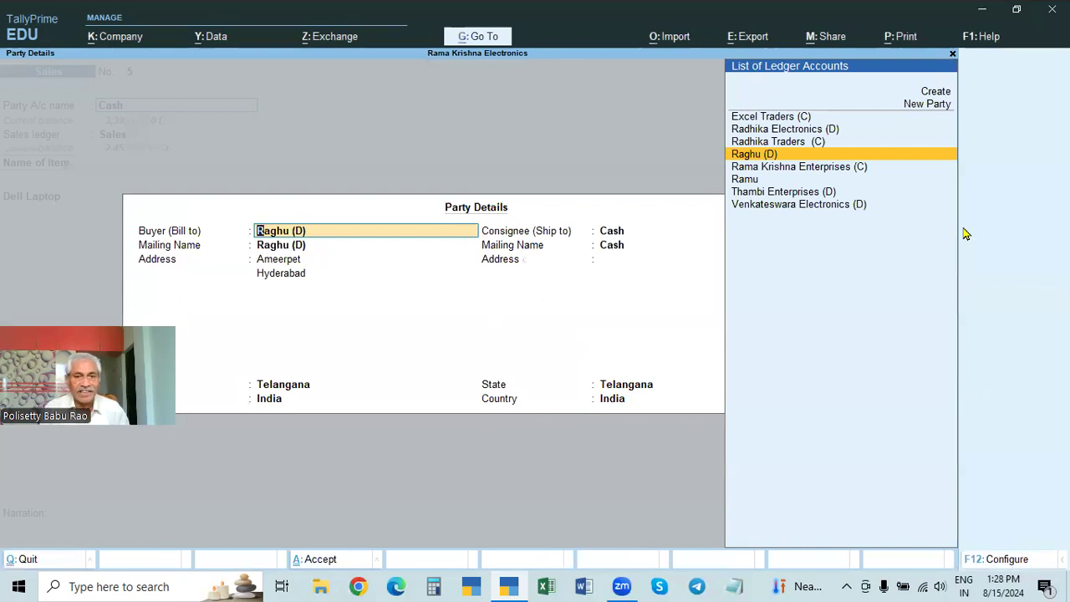
{"action": "key", "text": "BackSpace"}
{"action": "key", "text": "Escape"}
{"action": "key", "text": "Return"}
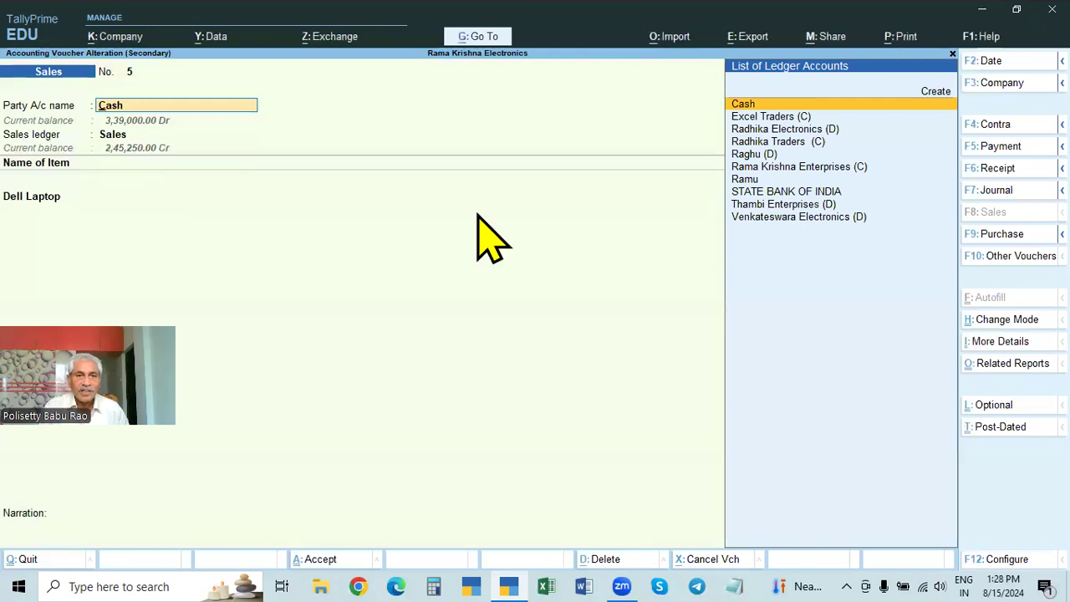
{"action": "key", "text": "Return"}
{"action": "key", "text": "ctrl+a"}
{"action": "key", "text": "Escape"}
{"action": "key", "text": "Escape"}
{"action": "key", "text": "Return"}
{"action": "key", "text": "BackSpace"}
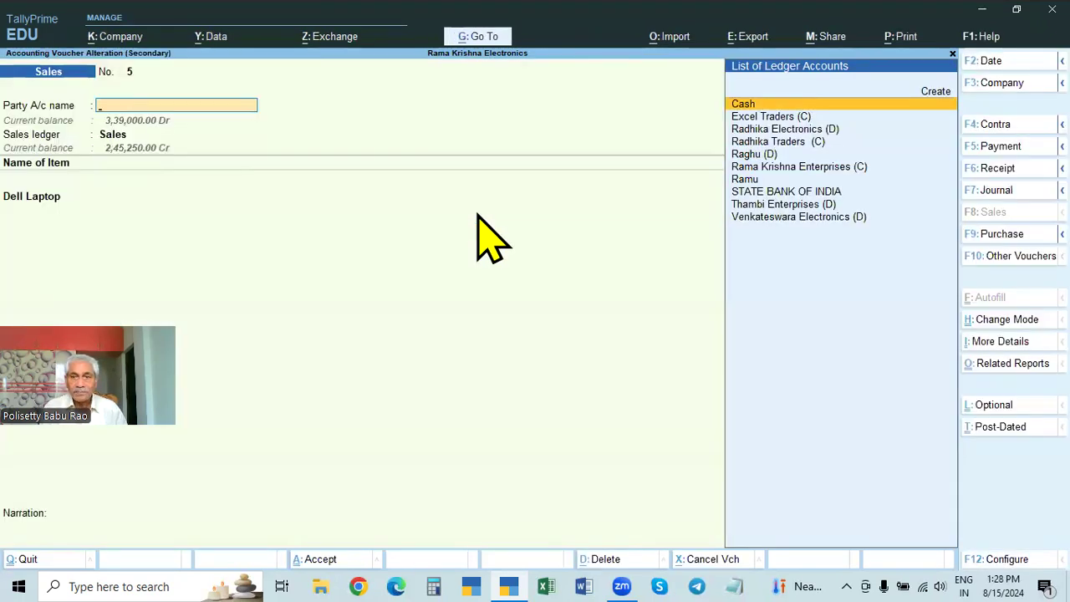
{"action": "key", "text": "Escape"}
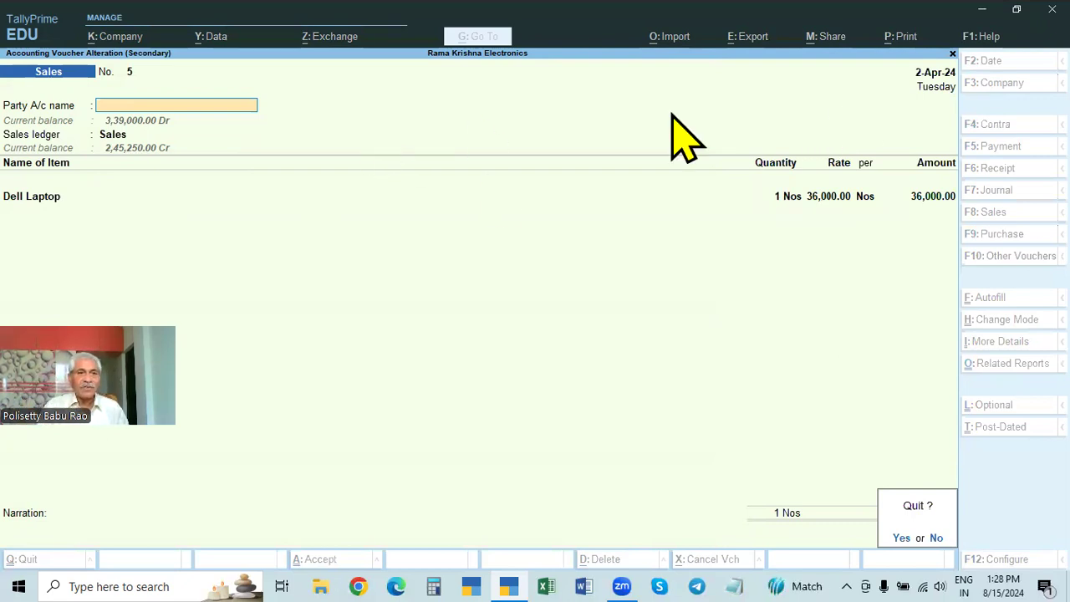
{"action": "key", "text": "Return"}
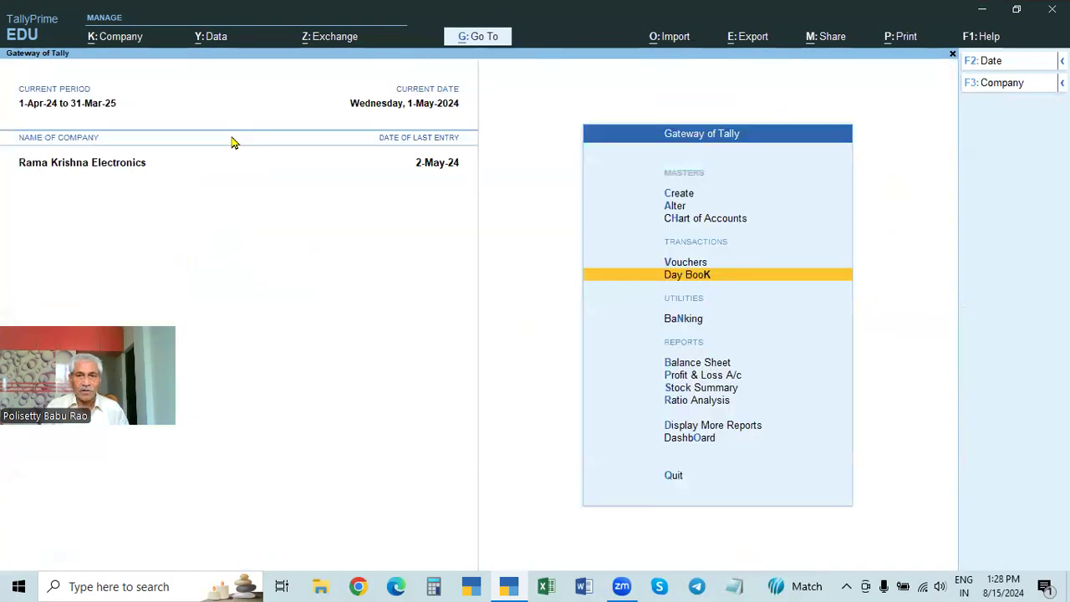
Step: Return to the Day Book for 1-Apr-24 to 2-May-24 and reopen the Cash sales voucher for the Dell Laptop
{"action": "key", "text": "Return"}
{"action": "key", "text": "F2"}
{"action": "key", "text": "Return"}
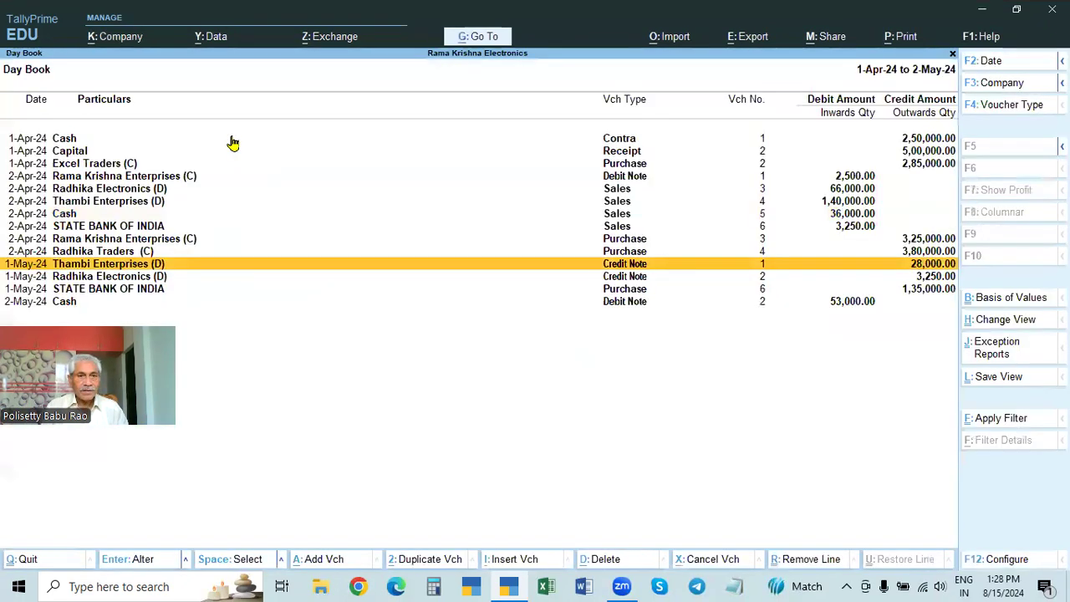
{"action": "key", "text": "Down"}
{"action": "key", "text": "Up"}
{"action": "key", "text": "Up"}
{"action": "key", "text": "Up"}
{"action": "key", "text": "Up"}
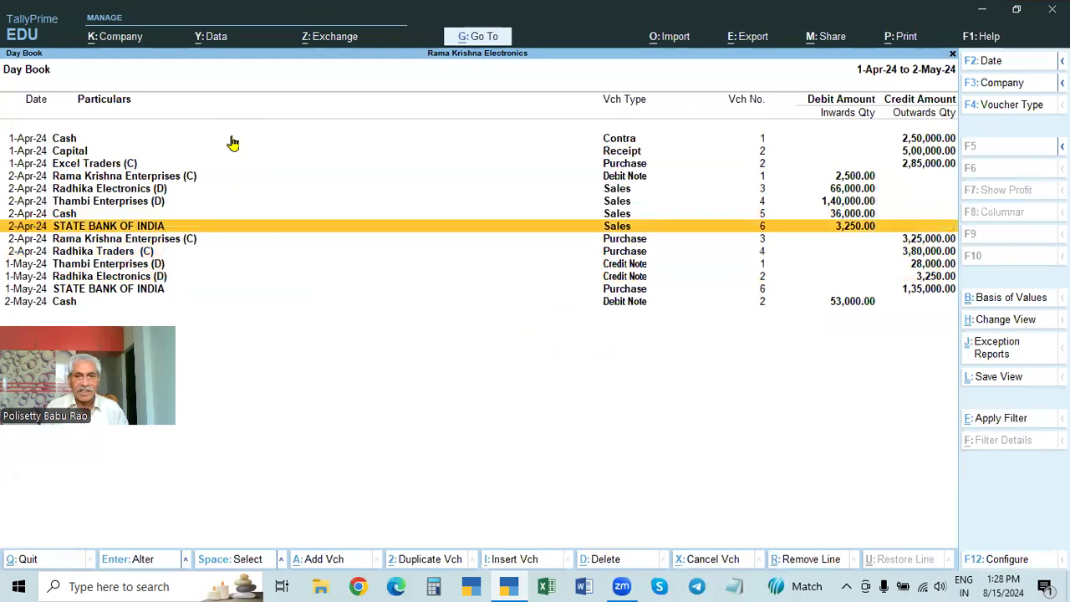
{"action": "key", "text": "Up"}
{"action": "key", "text": "Return"}
{"action": "key", "text": "Return"}
{"action": "key", "text": "Return"}
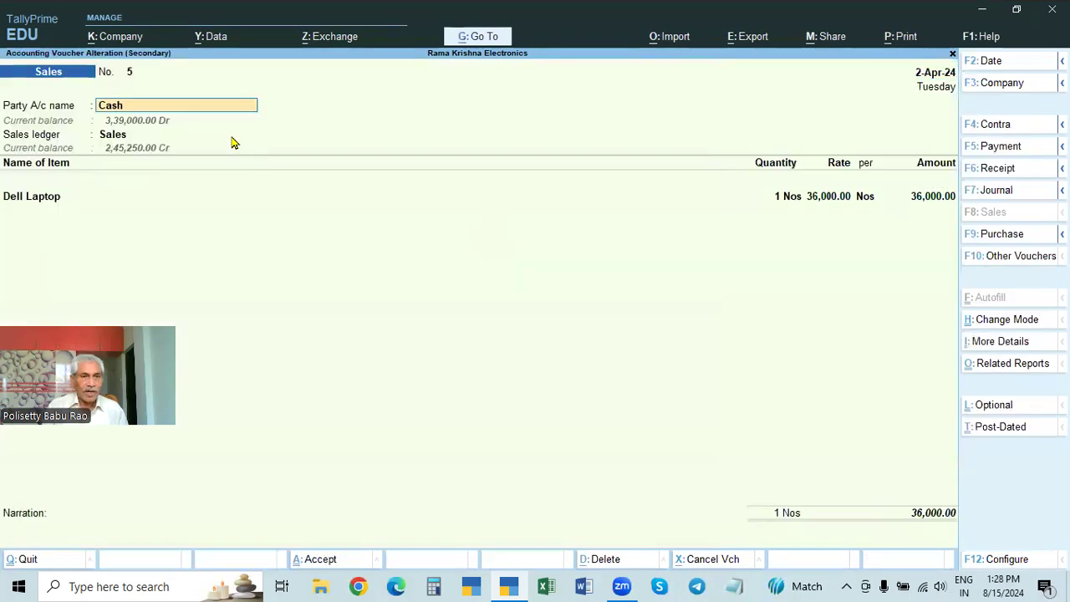
Step: Review the Cash sale's bill-to buyer in the party details again, then close the voucher and the Day Book
{"action": "key", "text": "ctrl+a"}
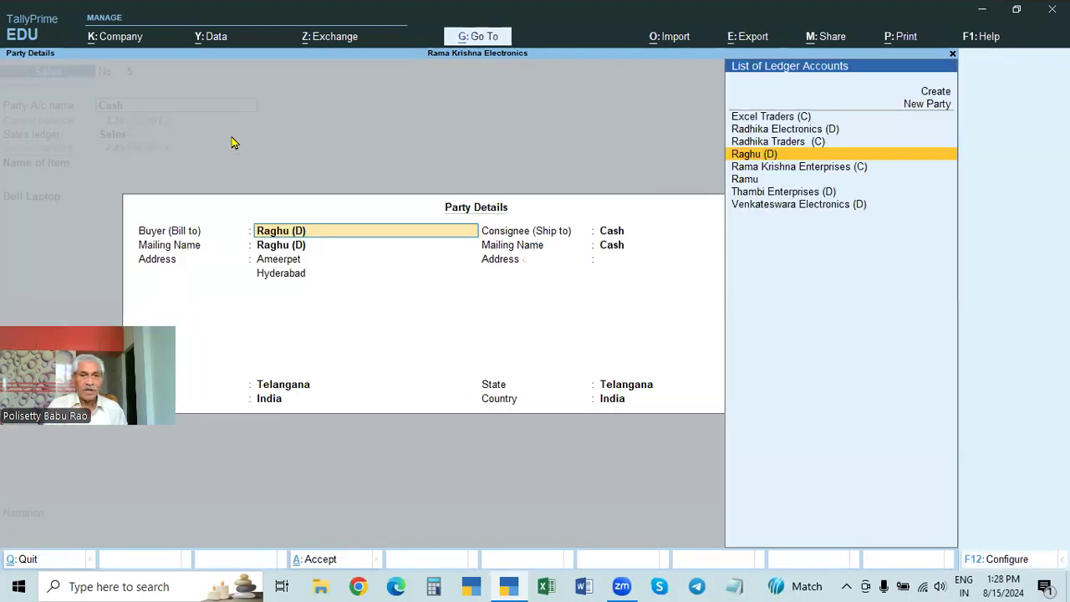
{"action": "key", "text": "Escape"}
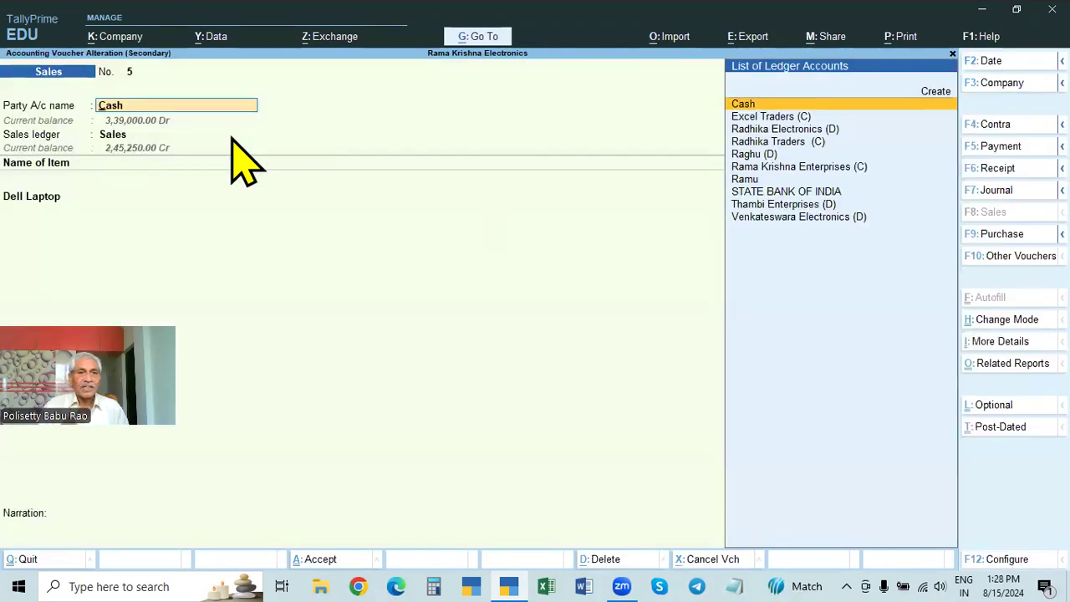
{"action": "key", "text": "Escape"}
{"action": "key", "text": "Escape"}
{"action": "key", "text": "Escape"}
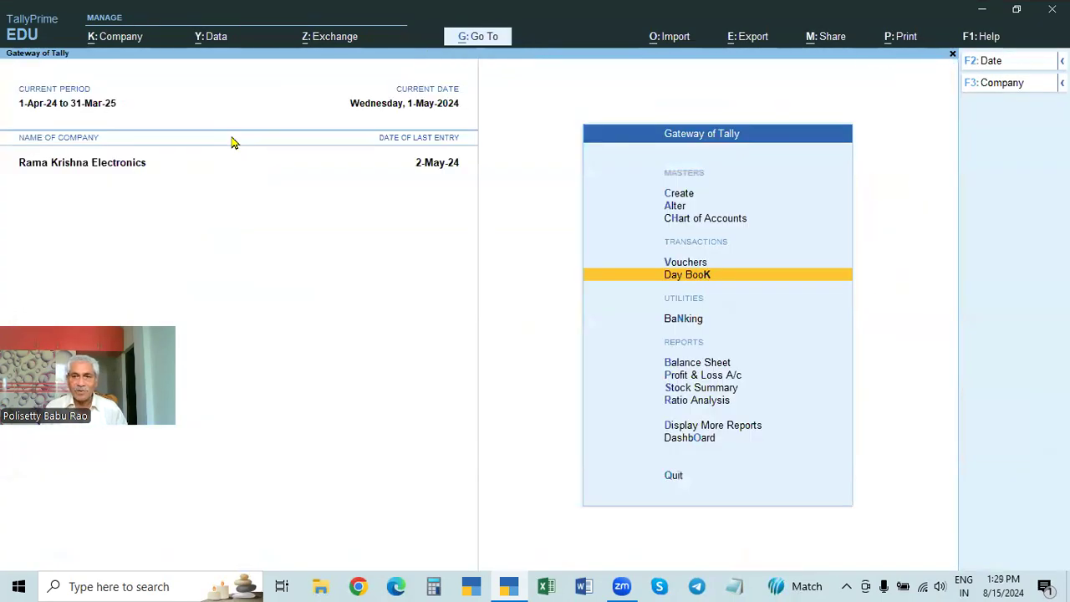
Step: Start a new Credit Note and choose the individual debtor's ledger as the party account
{"action": "key", "text": "v"}
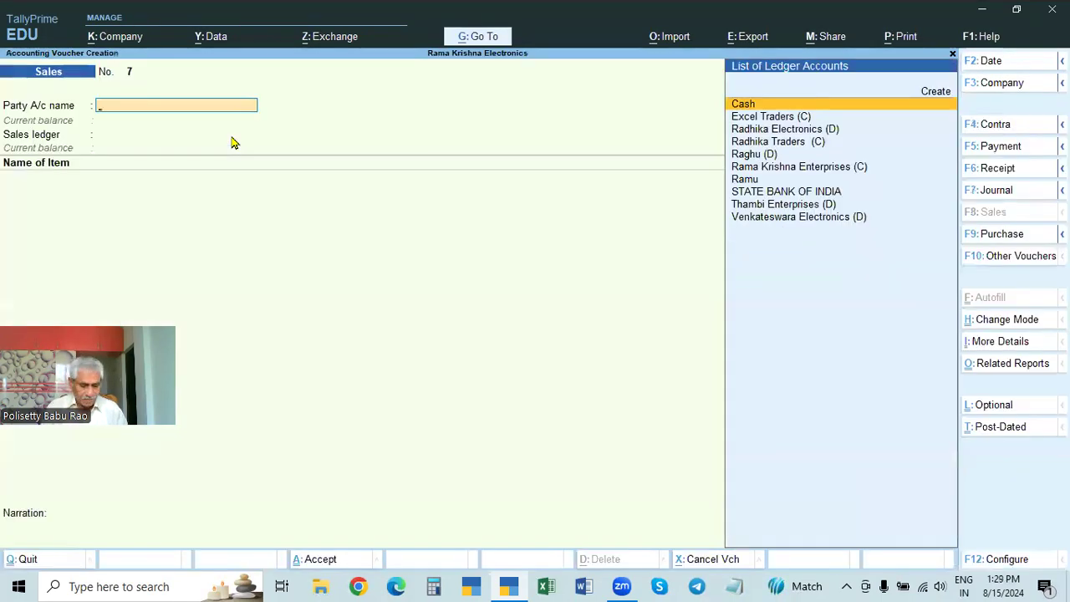
{"action": "key", "text": "ctrl+F8"}
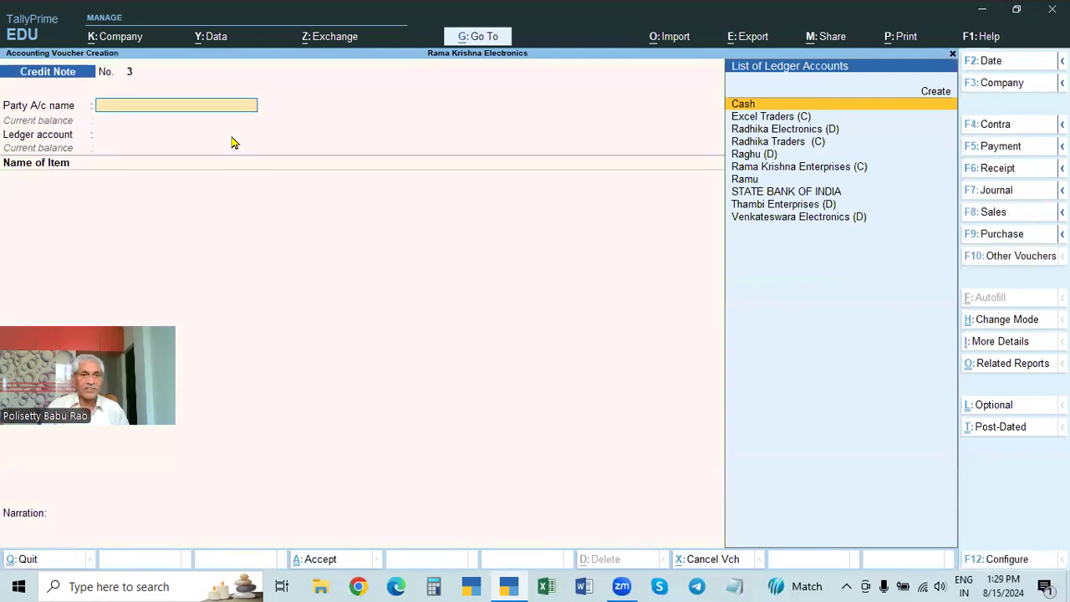
{"action": "key", "text": "Down"}
{"action": "key", "text": "Down"}
{"action": "key", "text": "Down"}
{"action": "key", "text": "Down"}
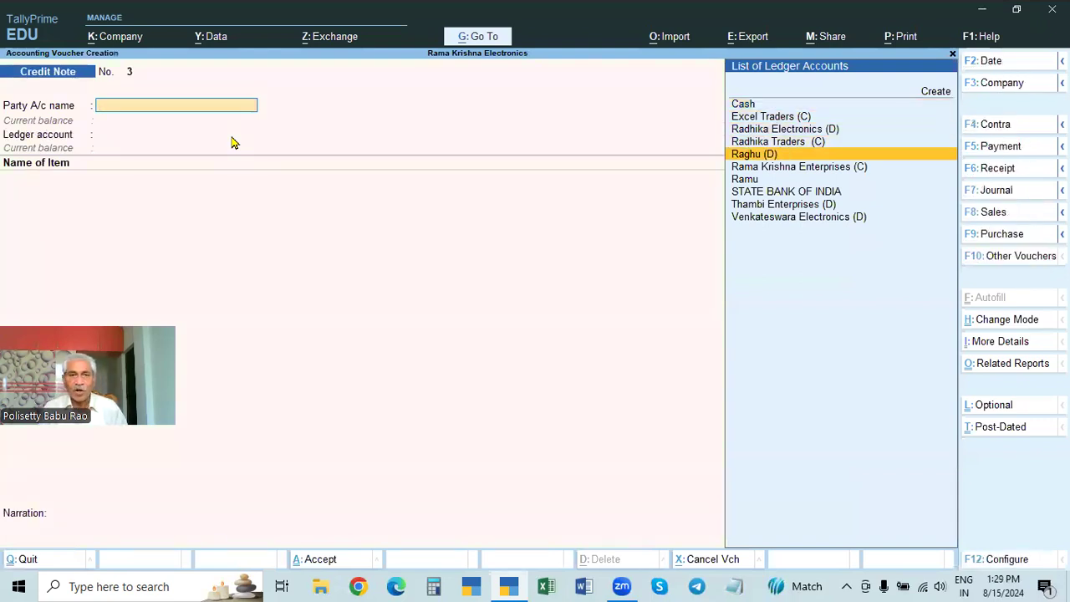
{"action": "key", "text": "Return"}
{"action": "key", "text": "Return"}
{"action": "key", "text": "Return"}
{"action": "key", "text": "Return"}
{"action": "key", "text": "Return"}
{"action": "key", "text": "Return"}
{"action": "key", "text": "Return"}
{"action": "key", "text": "Return"}
{"action": "key", "text": "Return"}
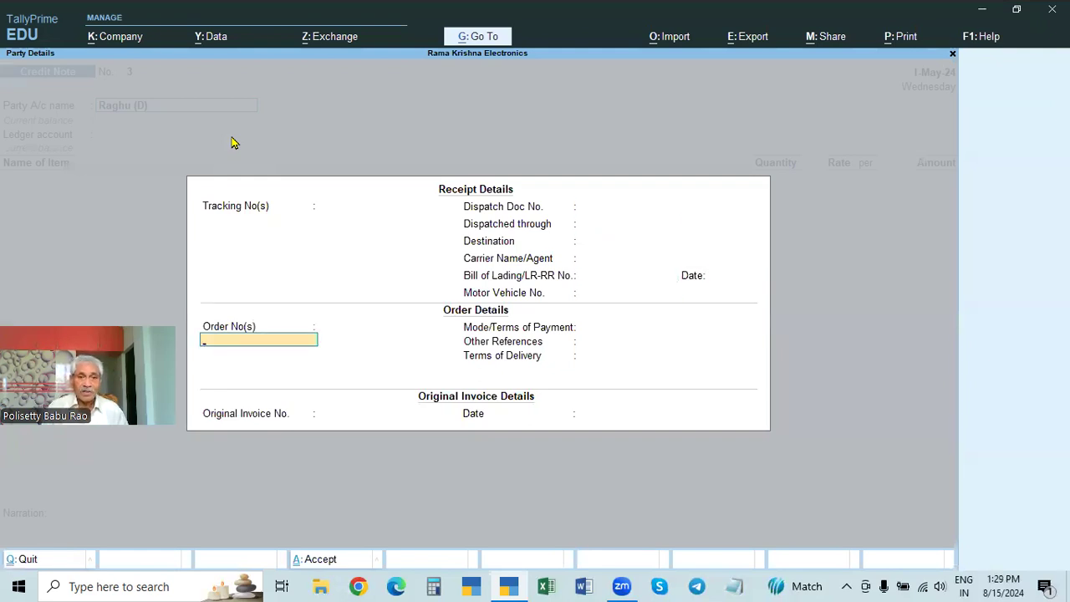
{"action": "key", "text": "Return"}
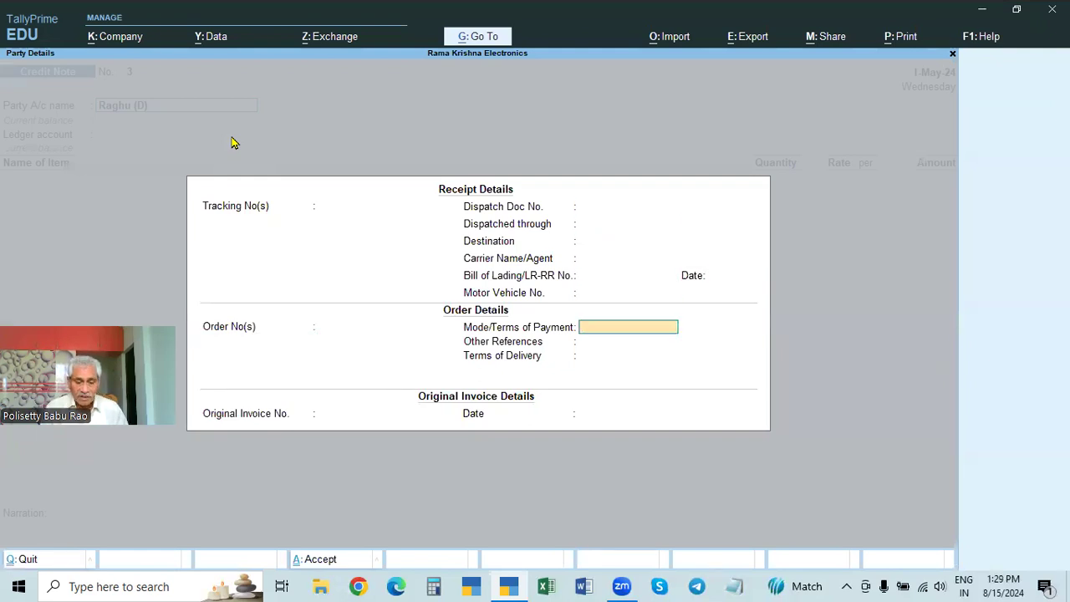
Step: Enter CHEQUE as the mode of payment and original invoice number 5 dated 2-Apr-24, keeping the proposed bill-to buyer
{"action": "type", "text": "CHEQUE"}
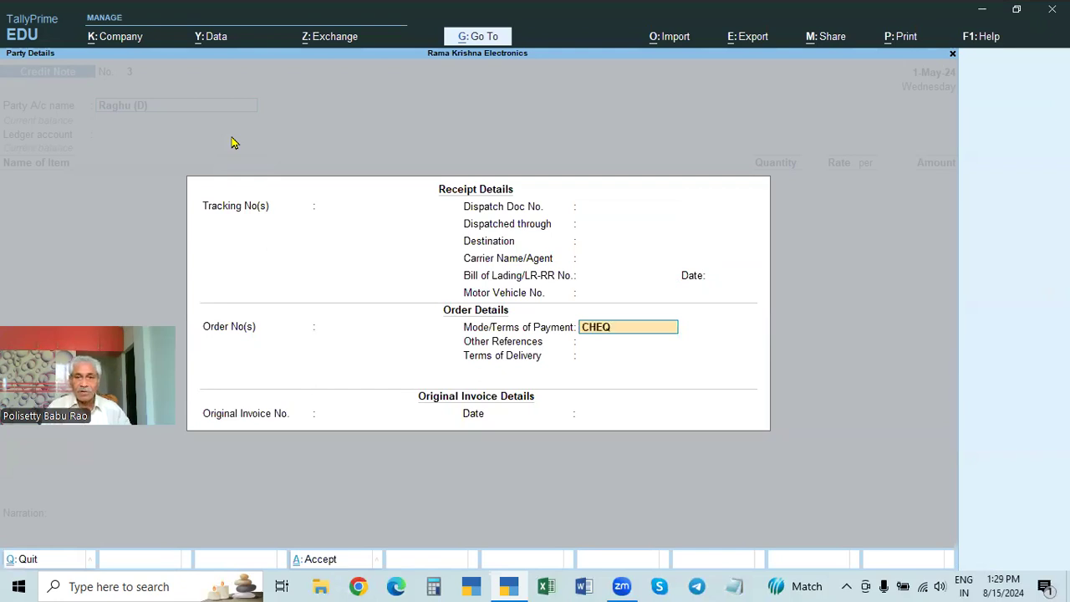
{"action": "key", "text": "Return"}
{"action": "key", "text": "Return"}
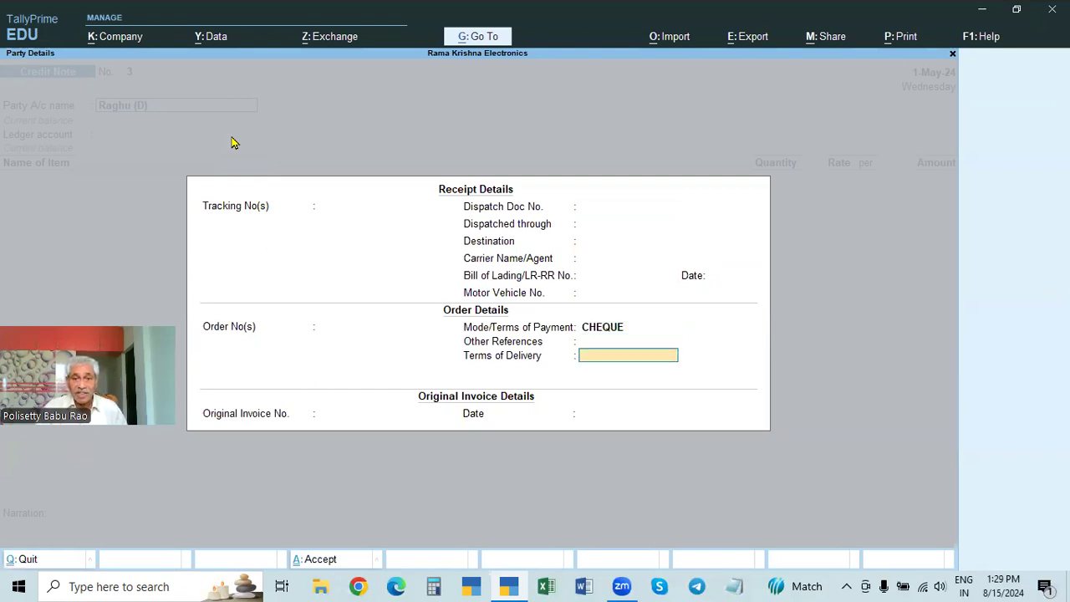
{"action": "key", "text": "Return"}
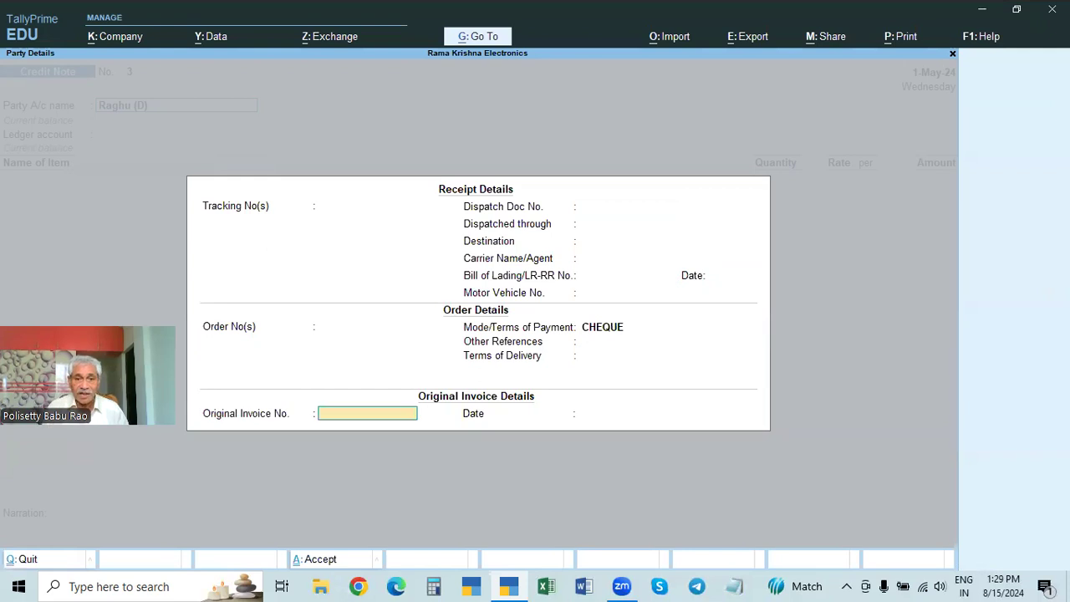
{"action": "type", "text": "5"}
{"action": "key", "text": "Return"}
{"action": "type", "text": "2.4"}
{"action": "key", "text": "Return"}
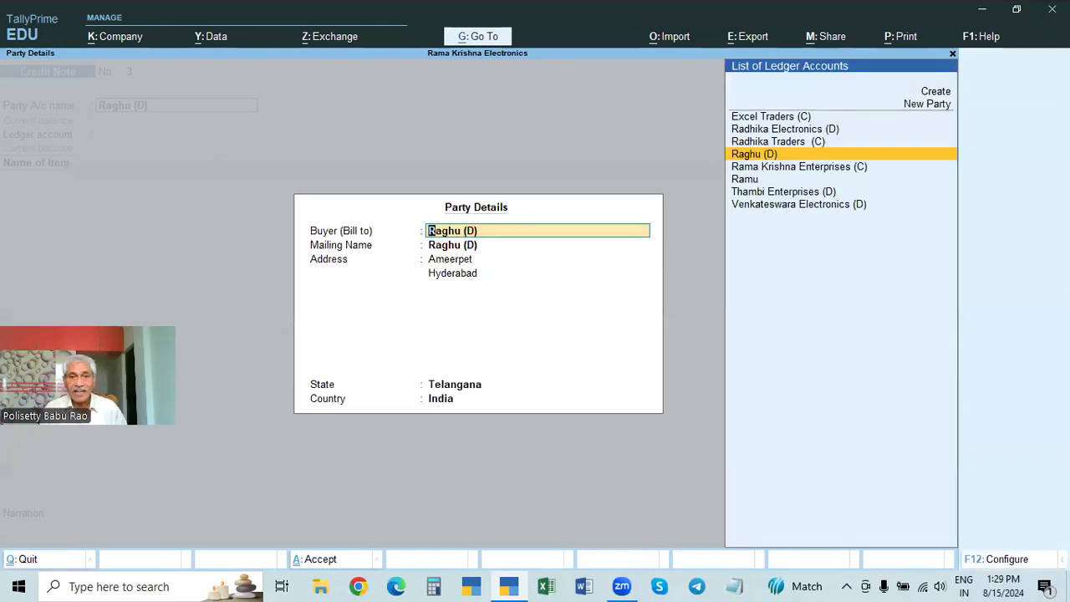
{"action": "key", "text": "Return"}
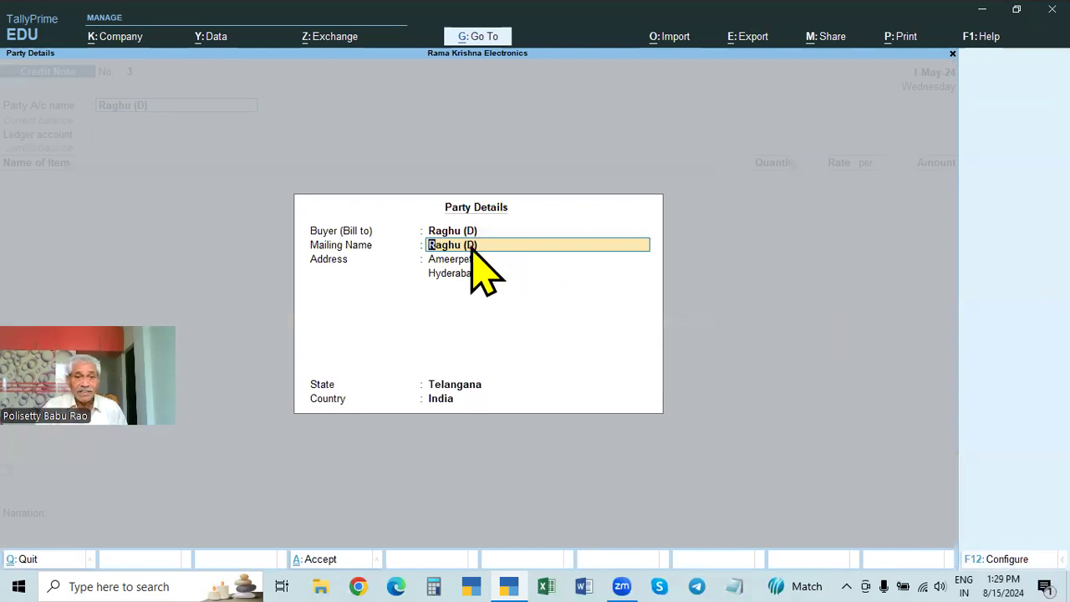
Step: Change the Credit Note's party account to STATE BANK OF INDIA, keeping the receipt, order and original invoice details
{"action": "left_click", "coordinate": [127, 107]}
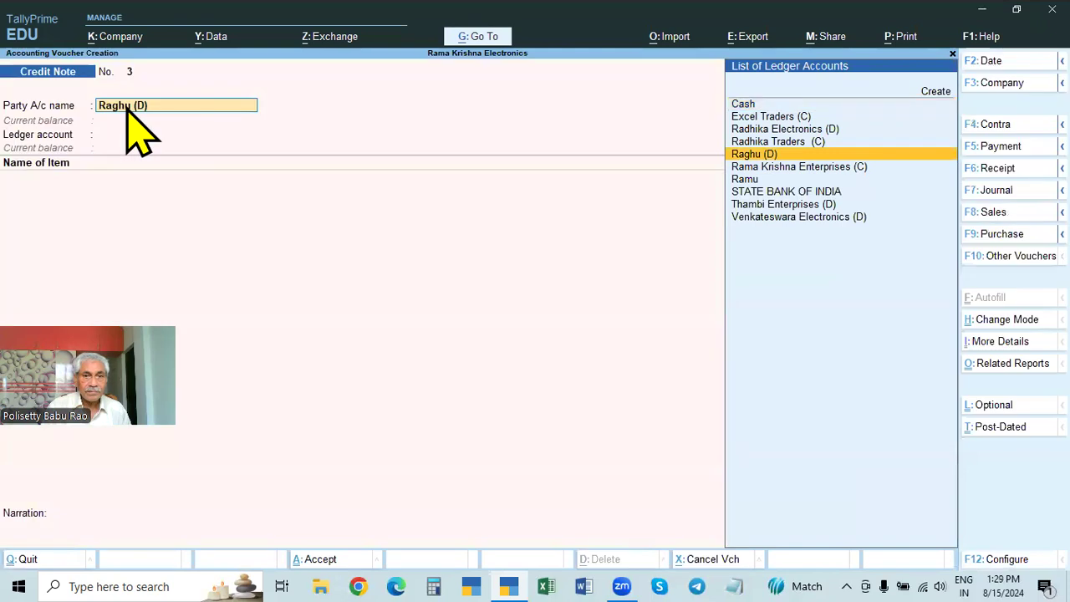
{"action": "type", "text": "ST"}
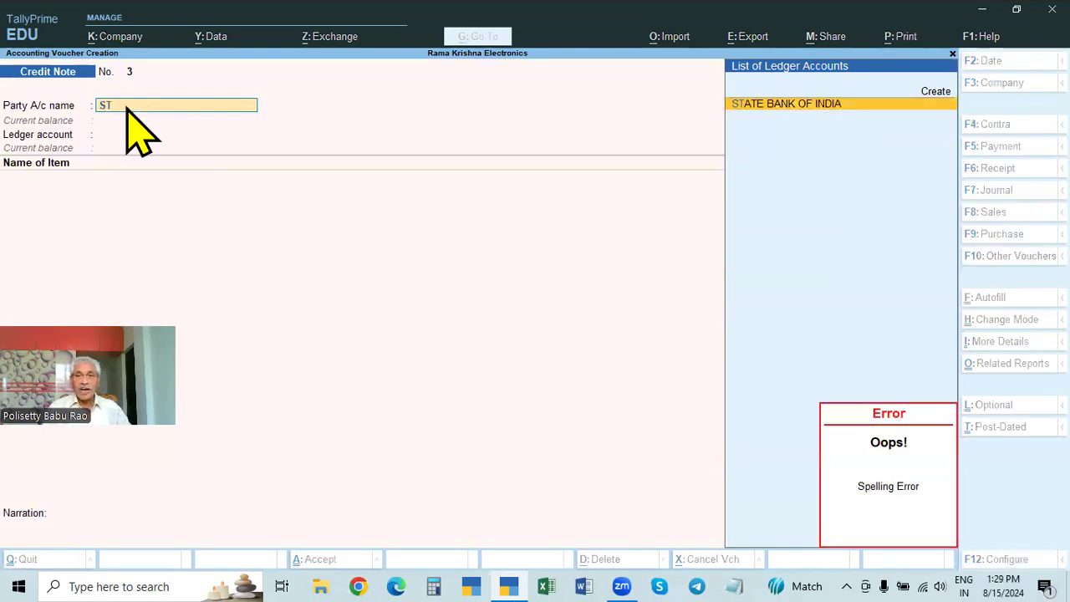
{"action": "key", "text": "Return"}
{"action": "key", "text": "Return"}
{"action": "key", "text": "Return"}
{"action": "key", "text": "Return"}
{"action": "key", "text": "Return"}
{"action": "key", "text": "Return"}
{"action": "key", "text": "Return"}
{"action": "key", "text": "Return"}
{"action": "key", "text": "Return"}
{"action": "key", "text": "Return"}
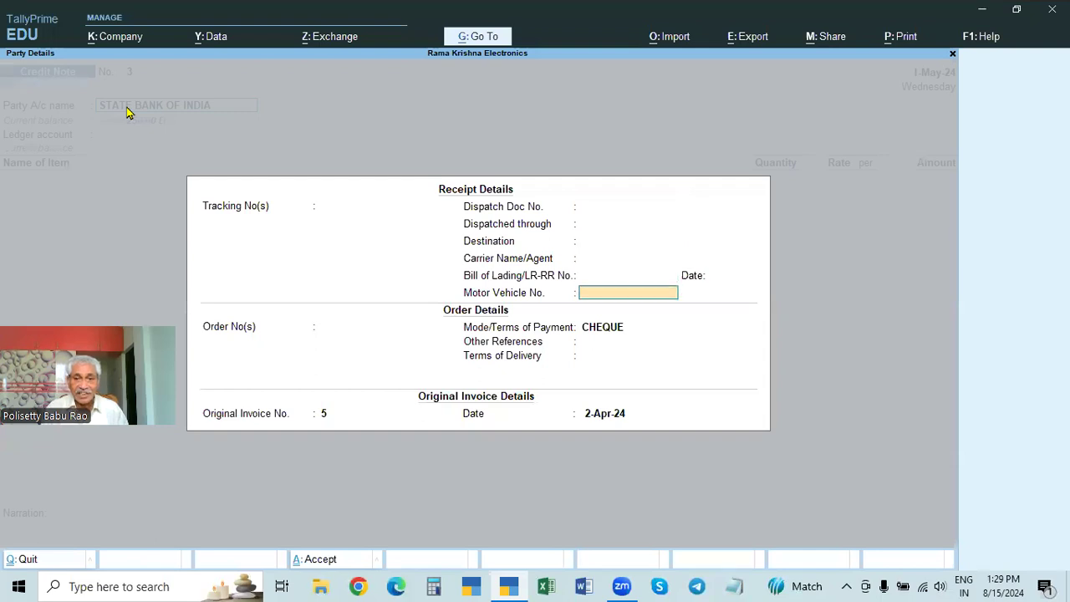
{"action": "key", "text": "Return"}
{"action": "key", "text": "Return"}
{"action": "key", "text": "Return"}
{"action": "key", "text": "Return"}
{"action": "key", "text": "Return"}
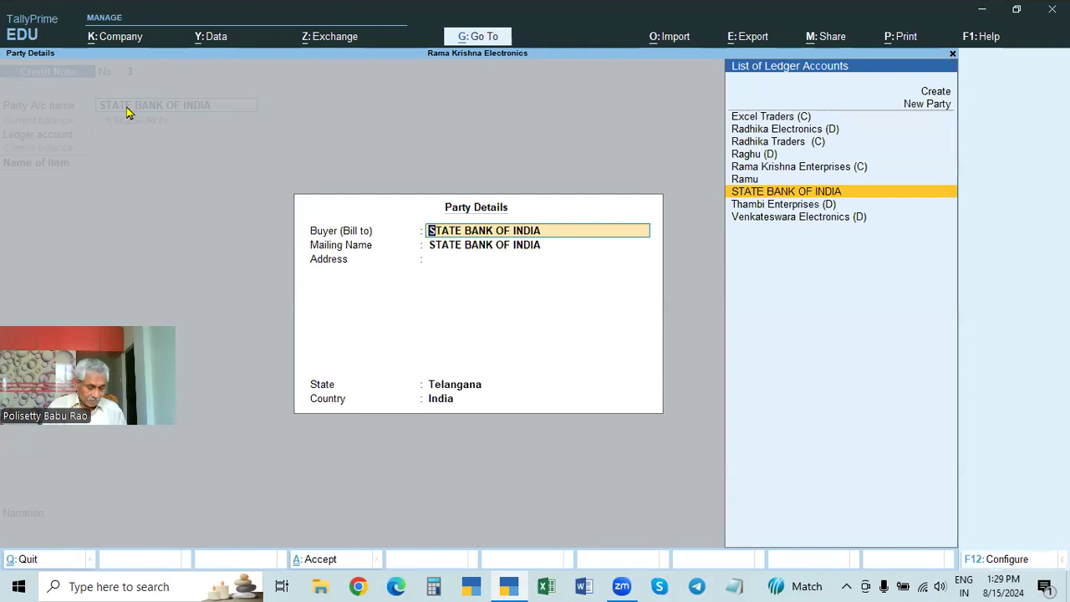
Step: Set the bill-to buyer to the individual debtor and the ledger account to SALES RETURNS
{"action": "key", "text": "Up"}
{"action": "key", "text": "Up"}
{"action": "key", "text": "Up"}
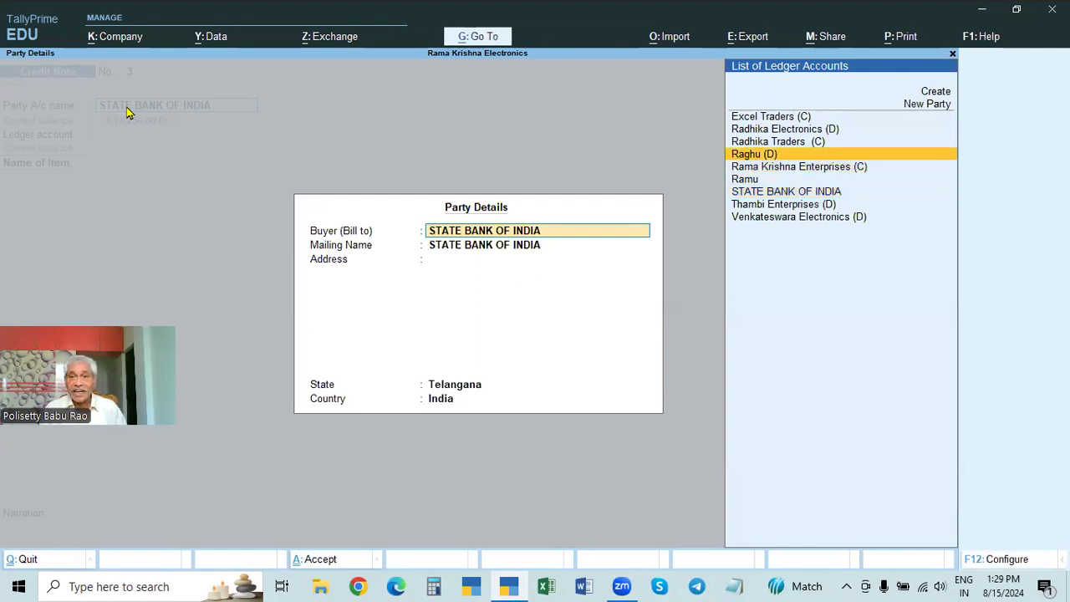
{"action": "key", "text": "Return"}
{"action": "key", "text": "Return"}
{"action": "key", "text": "Return"}
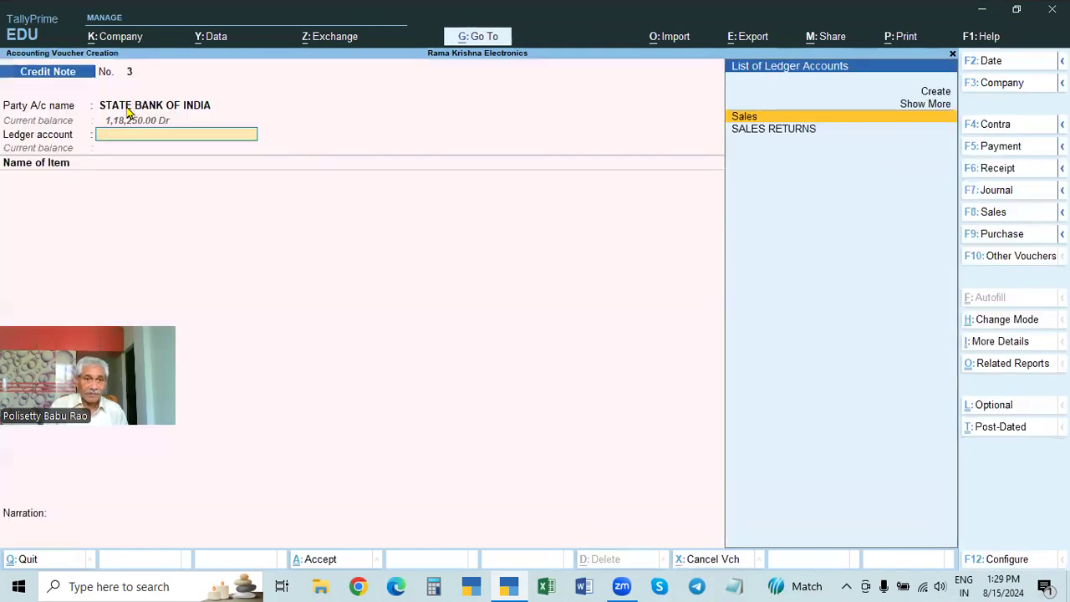
{"action": "key", "text": "Down"}
{"action": "key", "text": "Return"}
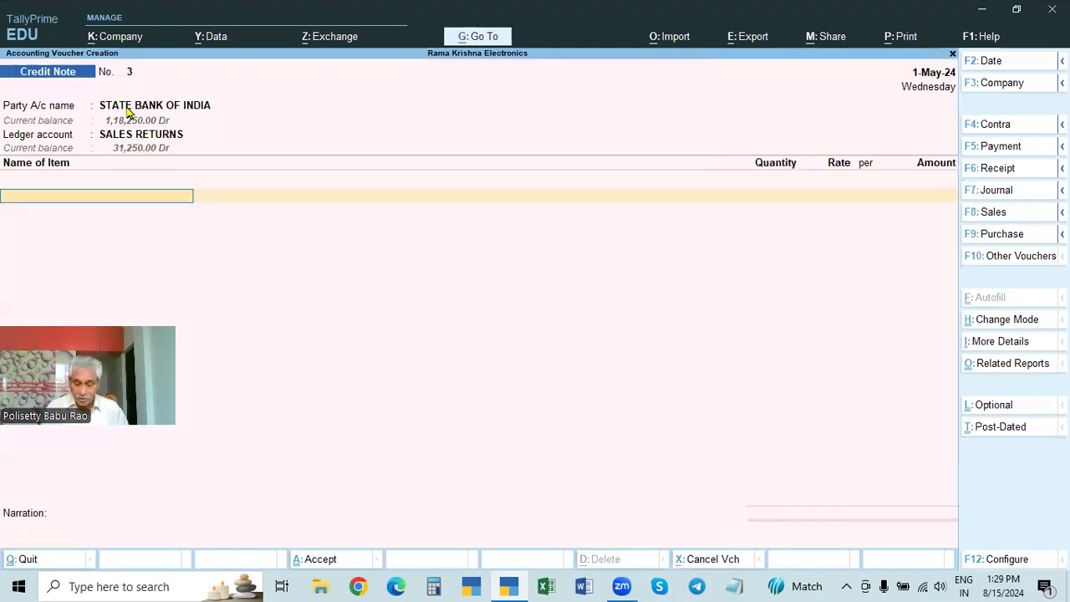
Step: Choose Sony TV 20" instead of Dell Mouse as the returned item, then abandon the Credit Note without saving
{"action": "key", "text": "Down"}
{"action": "key", "text": "Down"}
{"action": "key", "text": "Down"}
{"action": "key", "text": "Down"}
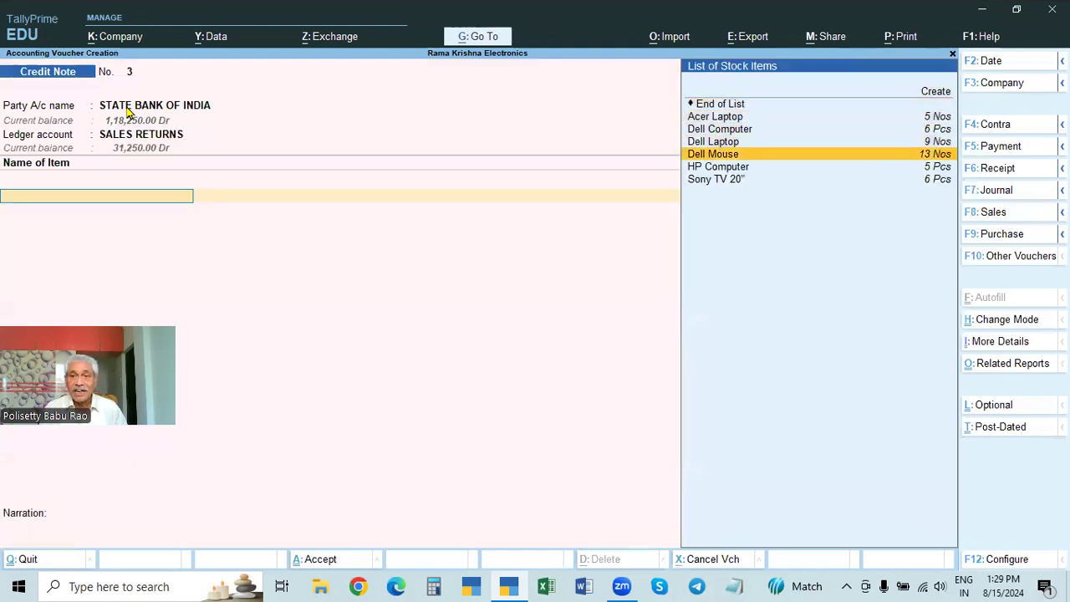
{"action": "key", "text": "Return"}
{"action": "key", "text": "BackSpace"}
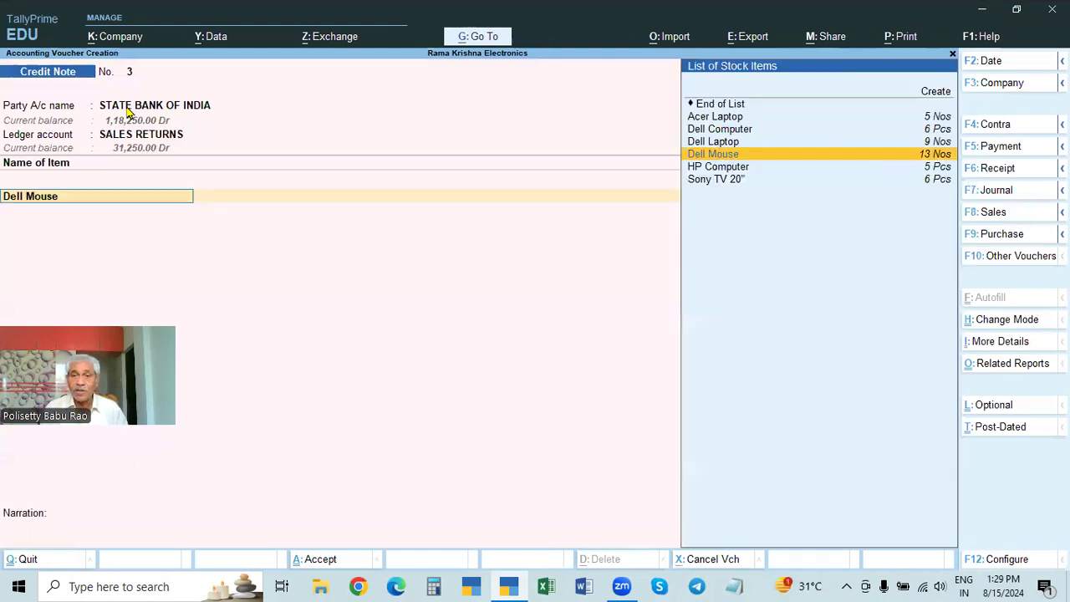
{"action": "key", "text": "Right"}
{"action": "key", "text": "Down"}
{"action": "key", "text": "Down"}
{"action": "key", "text": "Down"}
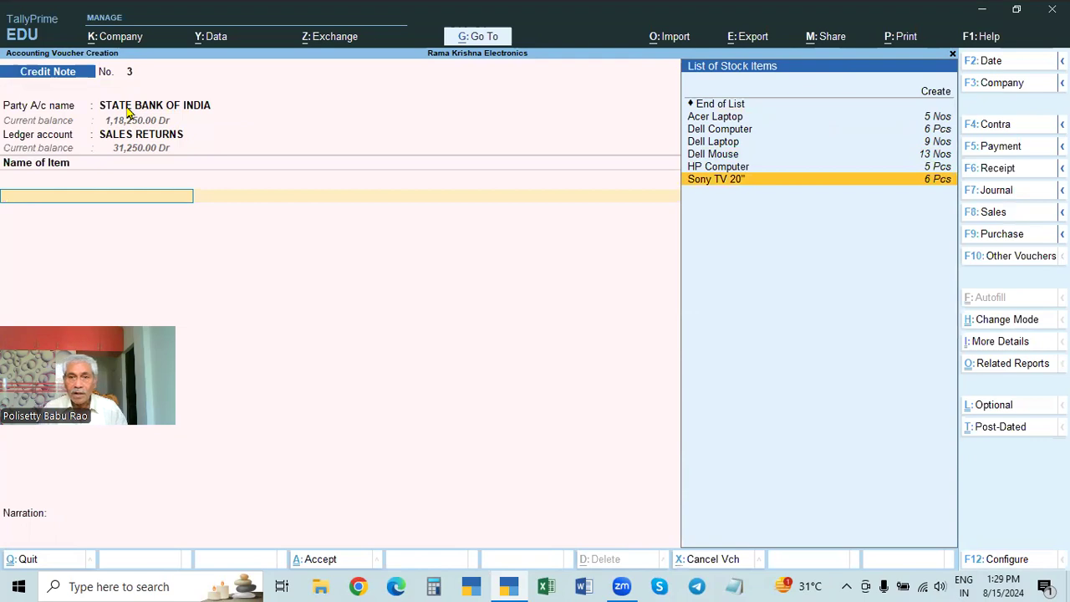
{"action": "key", "text": "Return"}
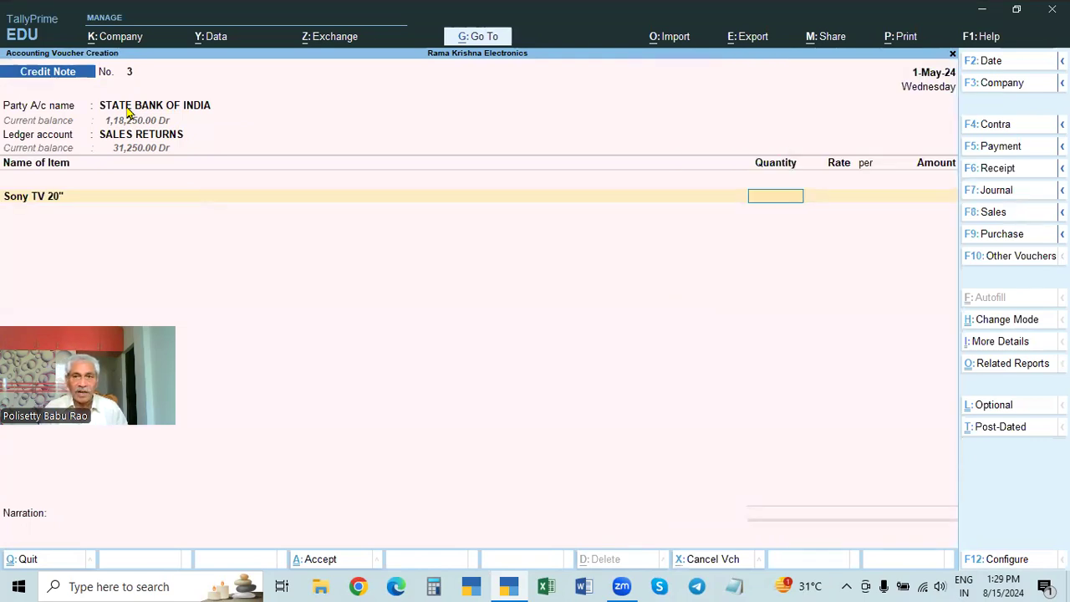
{"action": "key", "text": "Escape"}
{"action": "key", "text": "Escape"}
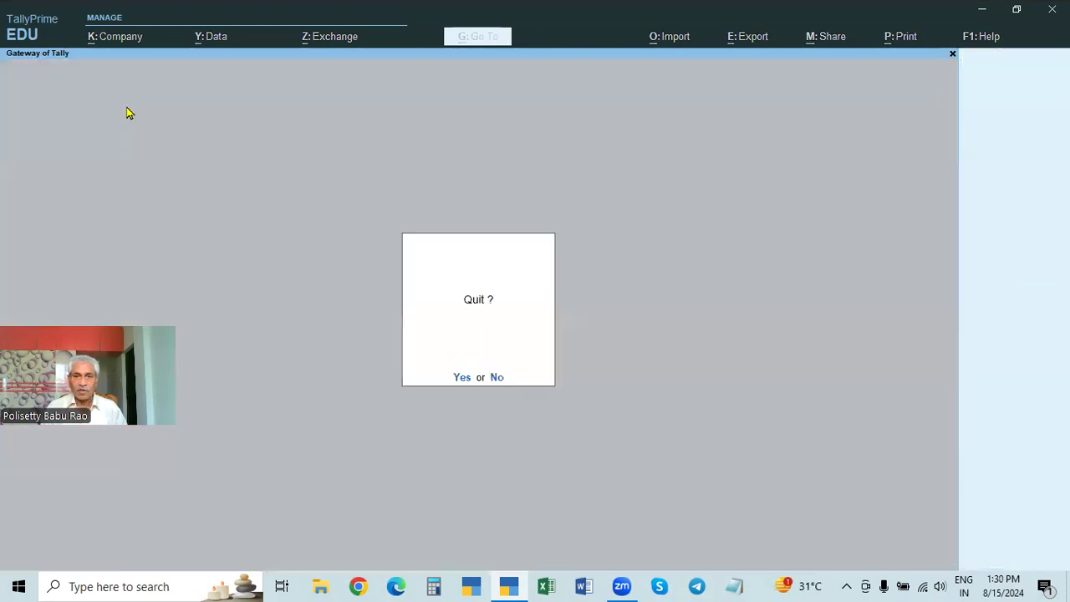
{"action": "key", "text": "Escape"}
Step: Open the Day Book and show the period 1-Apr-24 to 2-May-24
{"action": "key", "text": "Down"}
{"action": "key", "text": "Down"}
{"action": "key", "text": "Down"}
{"action": "key", "text": "Down"}
{"action": "key", "text": "Return"}
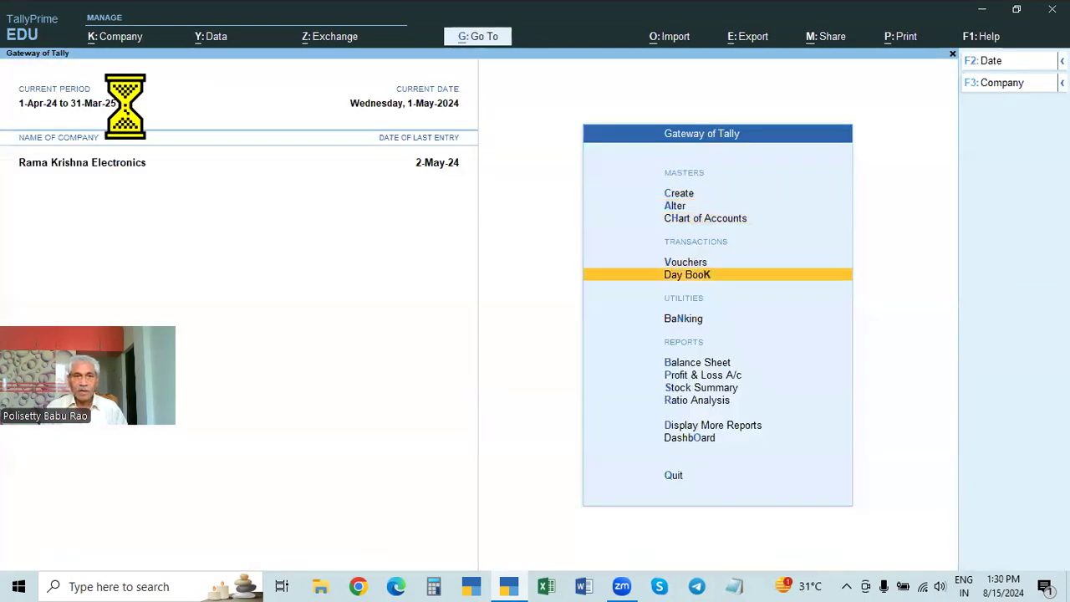
{"action": "key", "text": "F2"}
{"action": "key", "text": "space"}
{"action": "key", "text": "Return"}
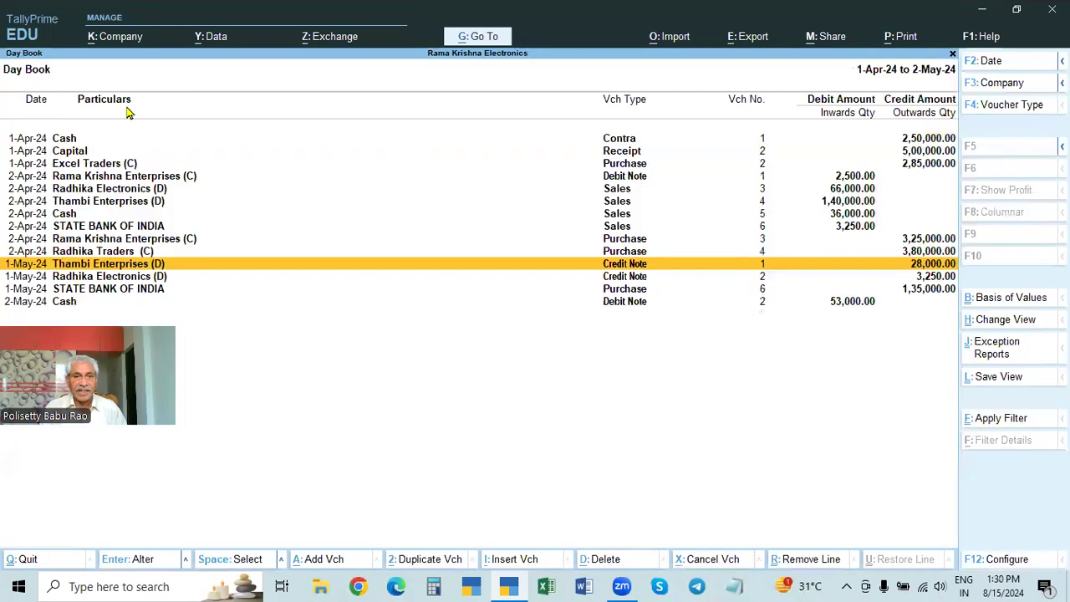
Step: Check the item and amount in the Cash sales voucher, then leave it and the Day Book without saving
{"action": "left_click", "coordinate": [65, 215]}
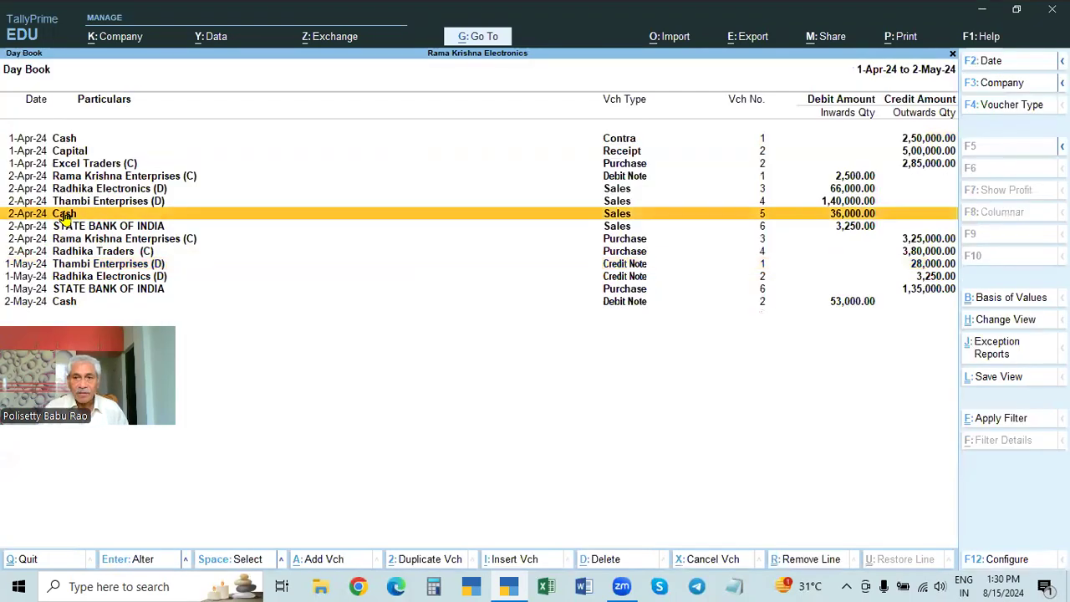
{"action": "left_click", "coordinate": [65, 215]}
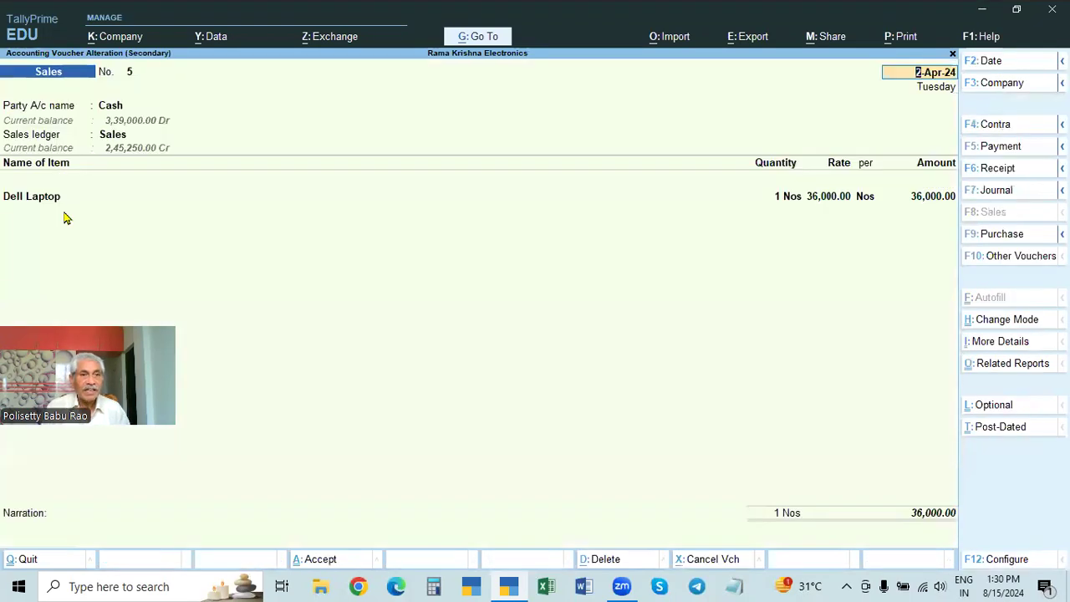
{"action": "key", "text": "space"}
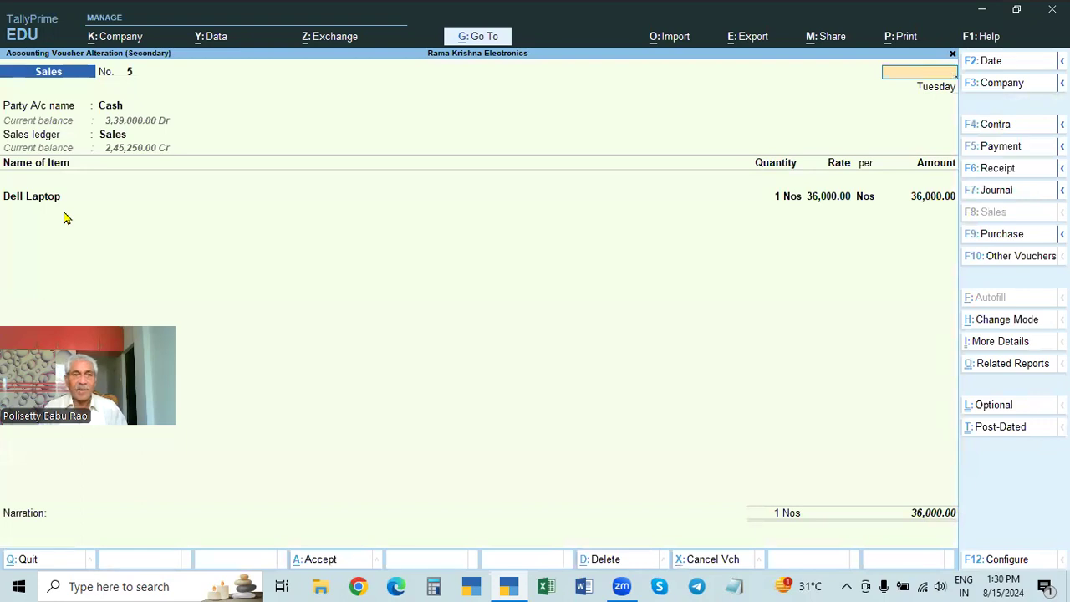
{"action": "key", "text": "Escape"}
{"action": "key", "text": "Escape"}
Step: Start a new Credit Note with STATE BANK OF INDIA as the party account
{"action": "key", "text": "v"}
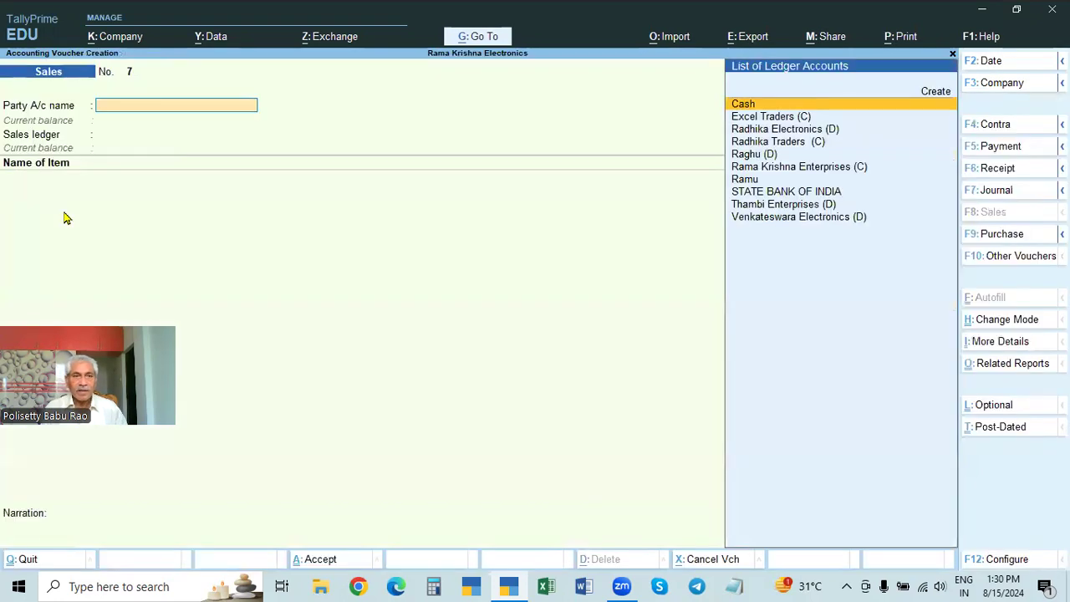
{"action": "key", "text": "ctrl+F8"}
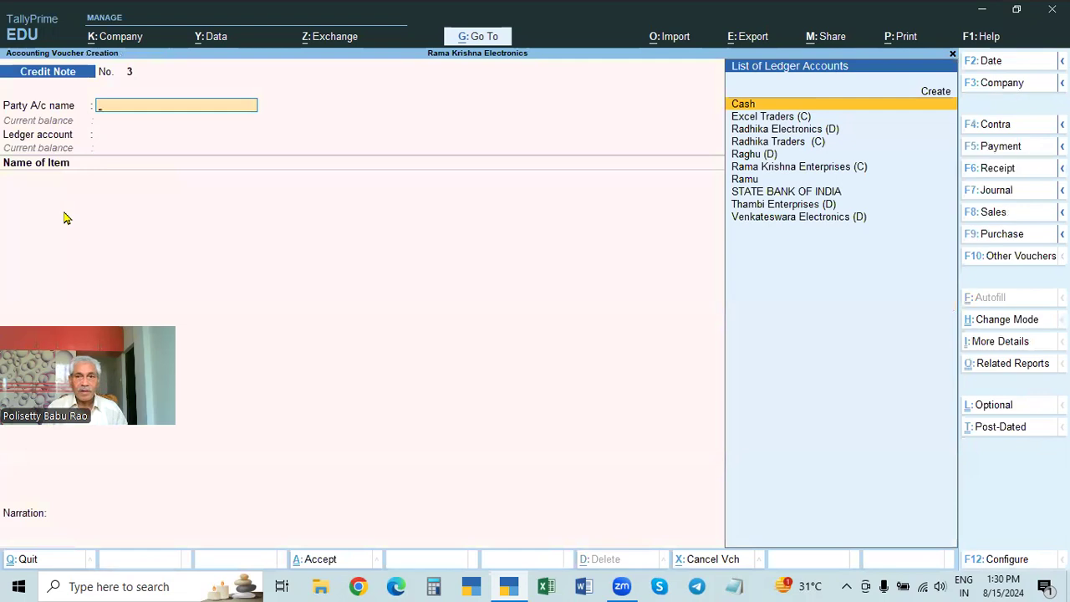
{"action": "key", "text": "Down"}
{"action": "key", "text": "Down"}
{"action": "key", "text": "Up"}
{"action": "key", "text": "Down"}
{"action": "key", "text": "Down"}
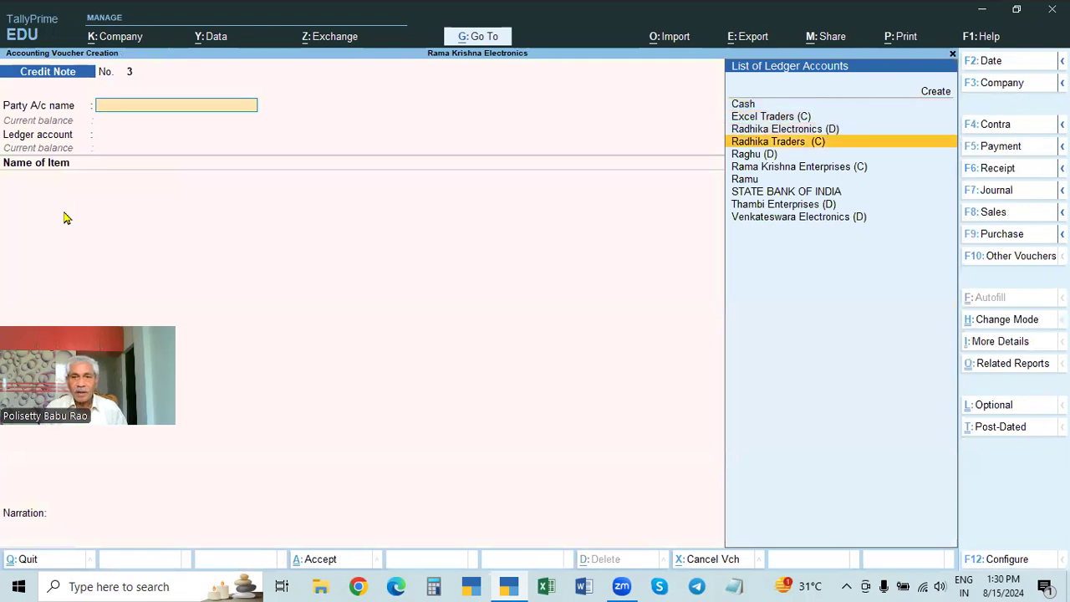
{"action": "key", "text": "Down"}
{"action": "key", "text": "Down"}
{"action": "key", "text": "Down"}
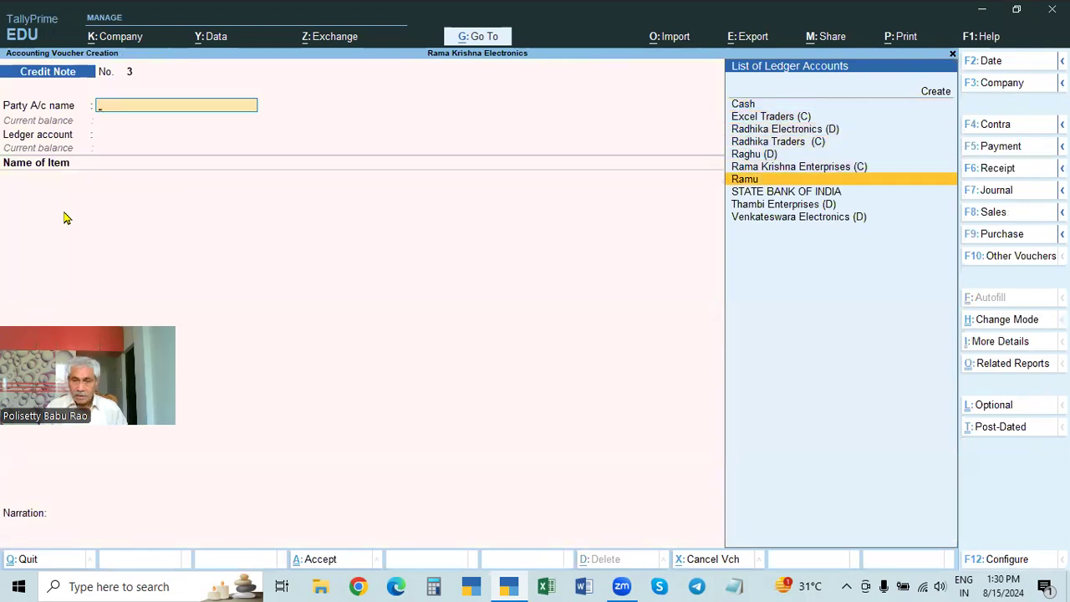
{"action": "key", "text": "Down"}
{"action": "key", "text": "Return"}
Step: Set CHEQUE as the mode of payment in the Credit Note's receipt and order details
{"action": "key", "text": "Return"}
{"action": "key", "text": "Return"}
{"action": "key", "text": "Return"}
{"action": "key", "text": "Return"}
{"action": "key", "text": "Return"}
{"action": "key", "text": "Return"}
{"action": "key", "text": "Return"}
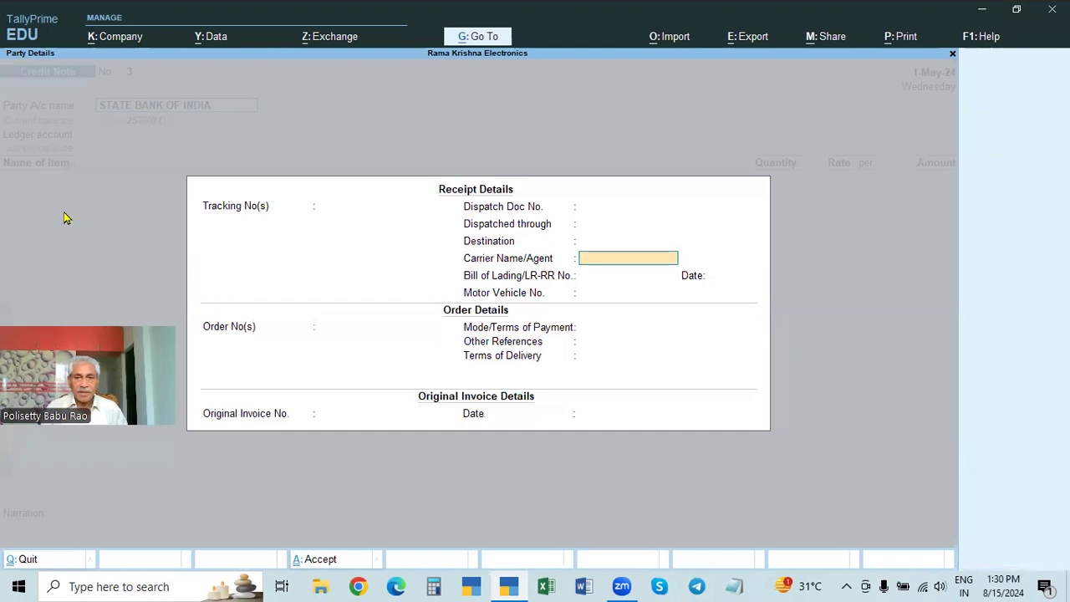
{"action": "key", "text": "Return"}
{"action": "key", "text": "Return"}
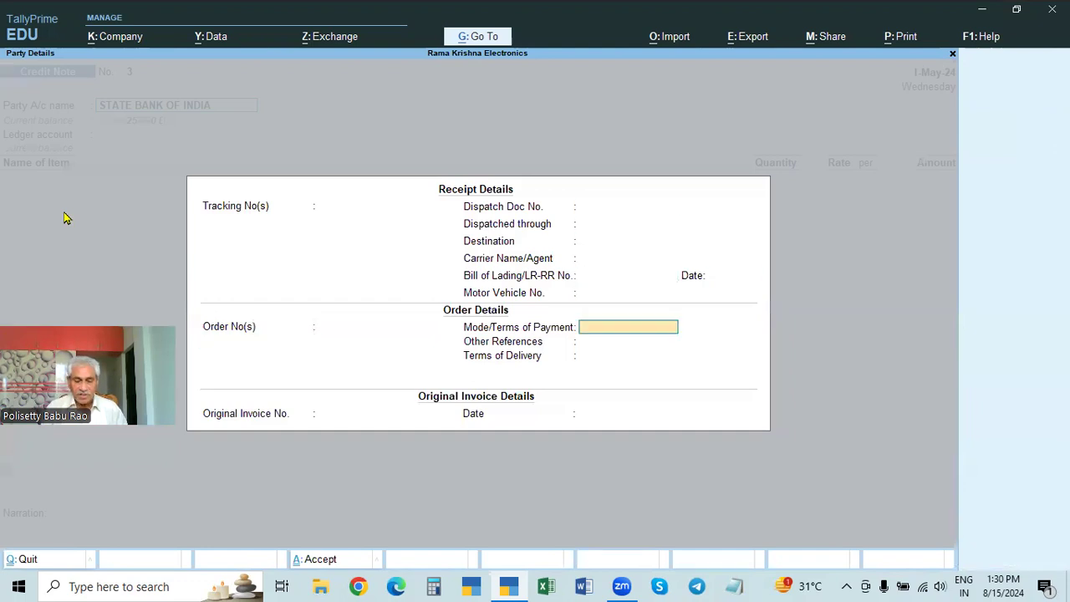
{"action": "type", "text": "CHEQUE"}
Step: Enter 5 as the original invoice number with the date 2-Apr-24
{"action": "key", "text": "Return"}
{"action": "key", "text": "Return"}
{"action": "key", "text": "Return"}
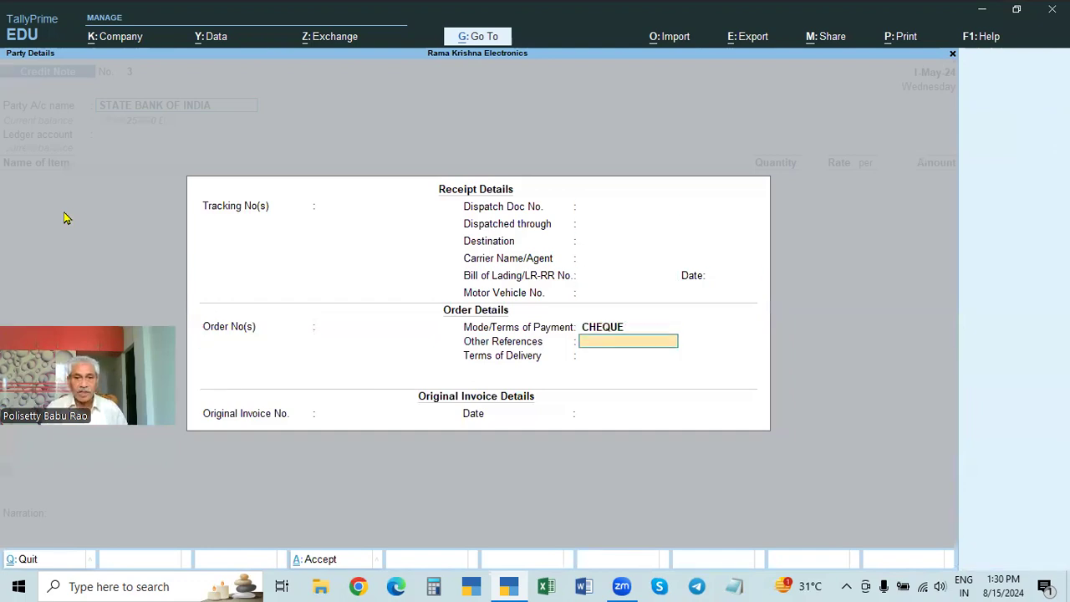
{"action": "type", "text": "5"}
{"action": "key", "text": "Return"}
{"action": "type", "text": "2-4"}
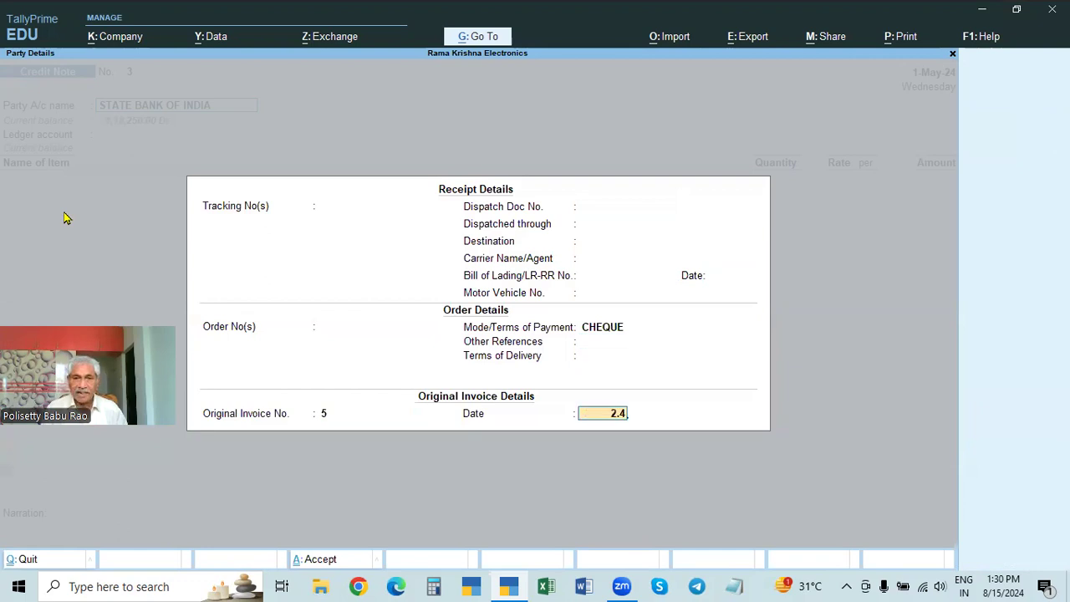
{"action": "key", "text": "Return"}
{"action": "key", "text": "Return"}
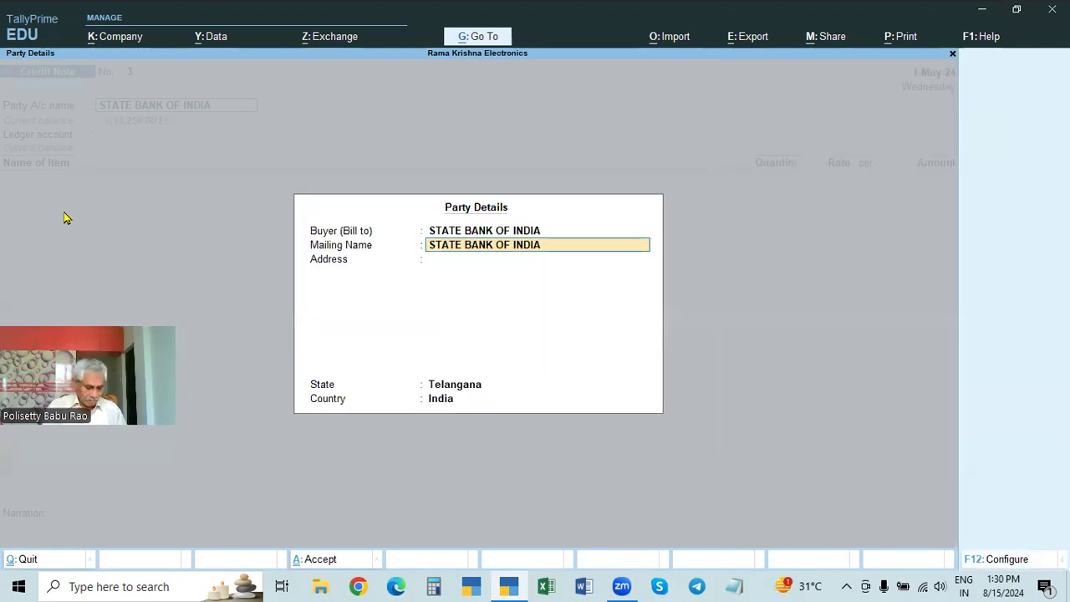
Step: Change the buyer from the bank to the individual debtor's ledger listed just above Rama Krishna Enterprises (C) and accept the party details
{"action": "key", "text": "BackSpace"}
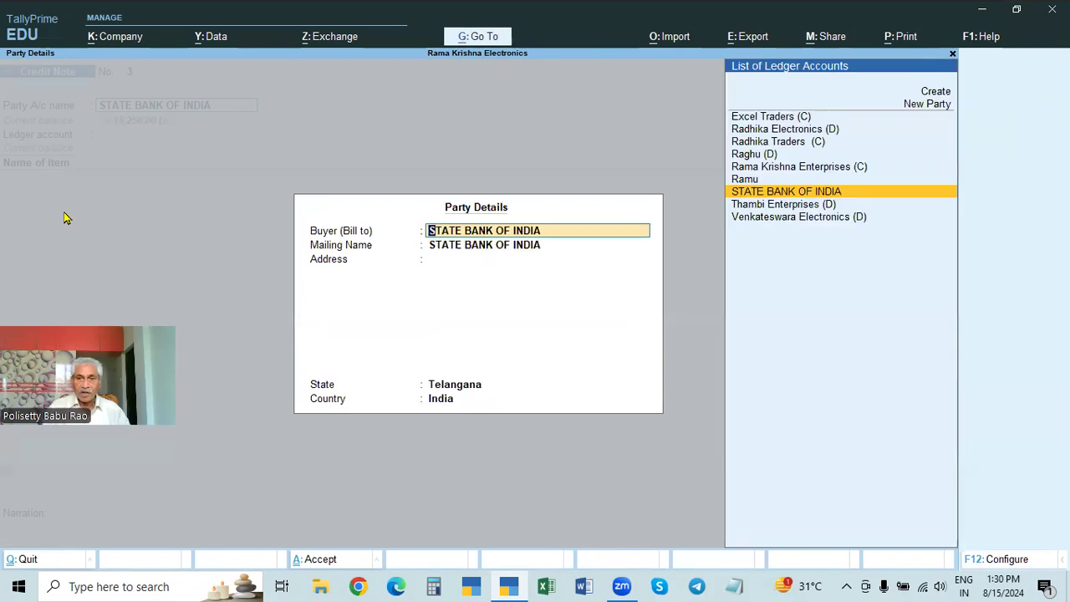
{"action": "key", "text": "Up"}
{"action": "key", "text": "Up"}
{"action": "key", "text": "Up"}
{"action": "key", "text": "Return"}
{"action": "key", "text": "Return"}
{"action": "key", "text": "Return"}
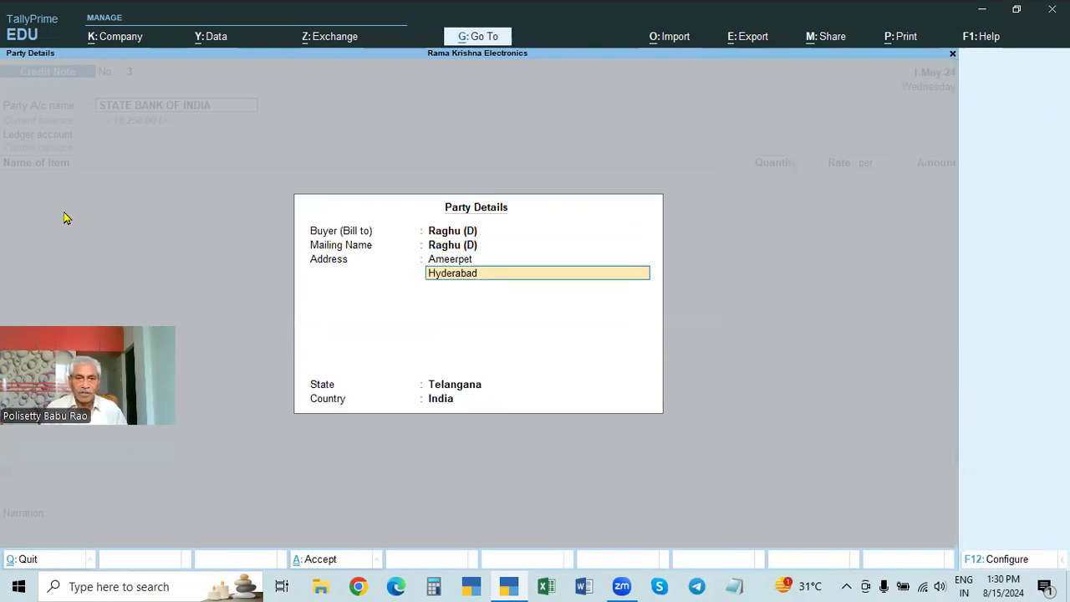
{"action": "key", "text": "ctrl+a"}
Step: Choose SALES RETURNS as the ledger account and Dell Laptop as the returned item
{"action": "key", "text": "Down"}
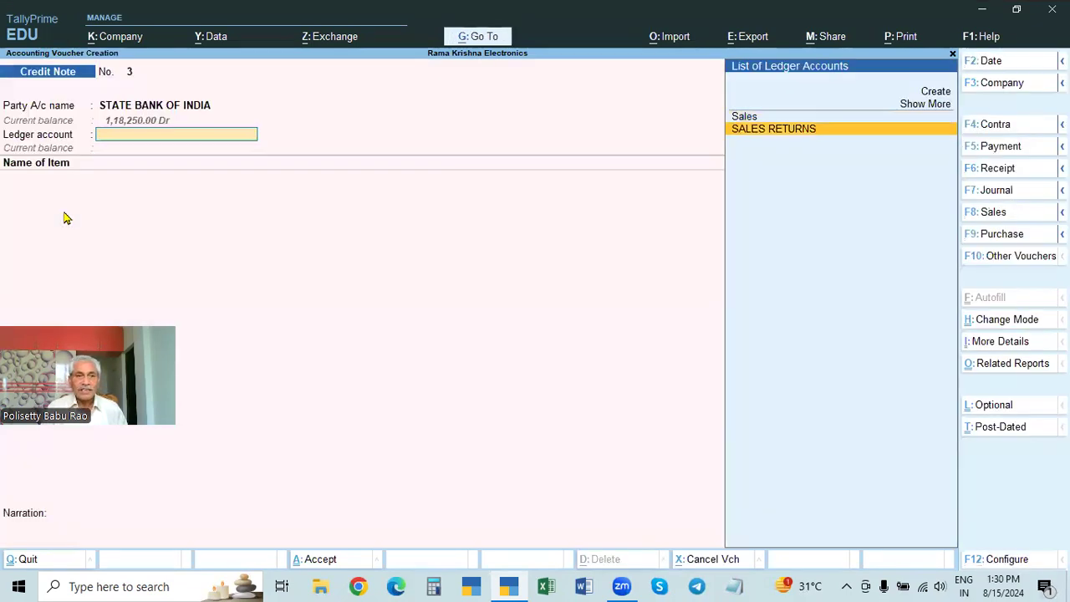
{"action": "key", "text": "Return"}
{"action": "key", "text": "Down"}
{"action": "key", "text": "Down"}
{"action": "key", "text": "Down"}
{"action": "key", "text": "Down"}
{"action": "key", "text": "Up"}
{"action": "key", "text": "Up"}
{"action": "key", "text": "Down"}
{"action": "key", "text": "Return"}
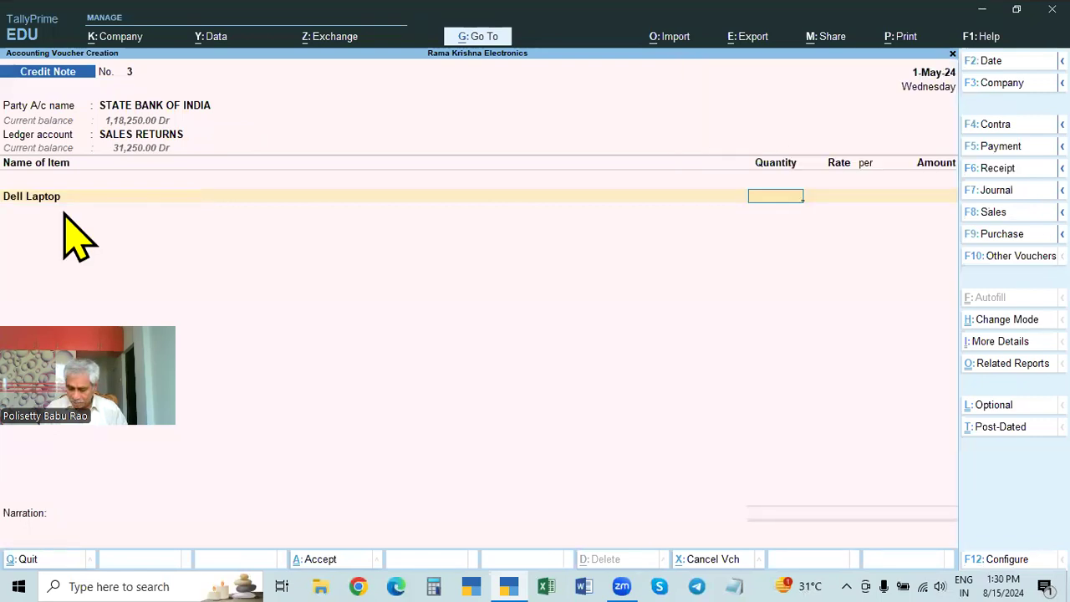
Step: Enter a quantity of 1 Nos at a rate of 36,000.00 for the Dell Laptop and end the item list
{"action": "type", "text": "1"}
{"action": "key", "text": "Return"}
{"action": "key", "text": "Return"}
{"action": "key", "text": "Return"}
{"action": "key", "text": "Return"}
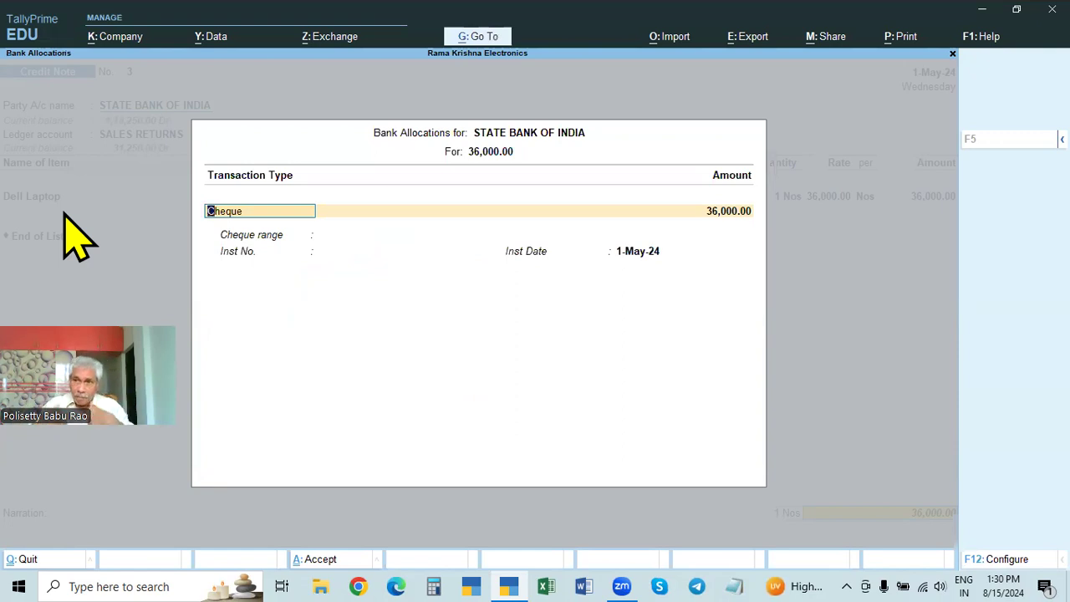
Step: Allocate the bank amount as Cheque with range Not Applicable, enter the cheque number dated 1-May-24, and save the Credit Note
{"action": "key", "text": "Return"}
{"action": "key", "text": "Return"}
{"action": "key", "text": "Return"}
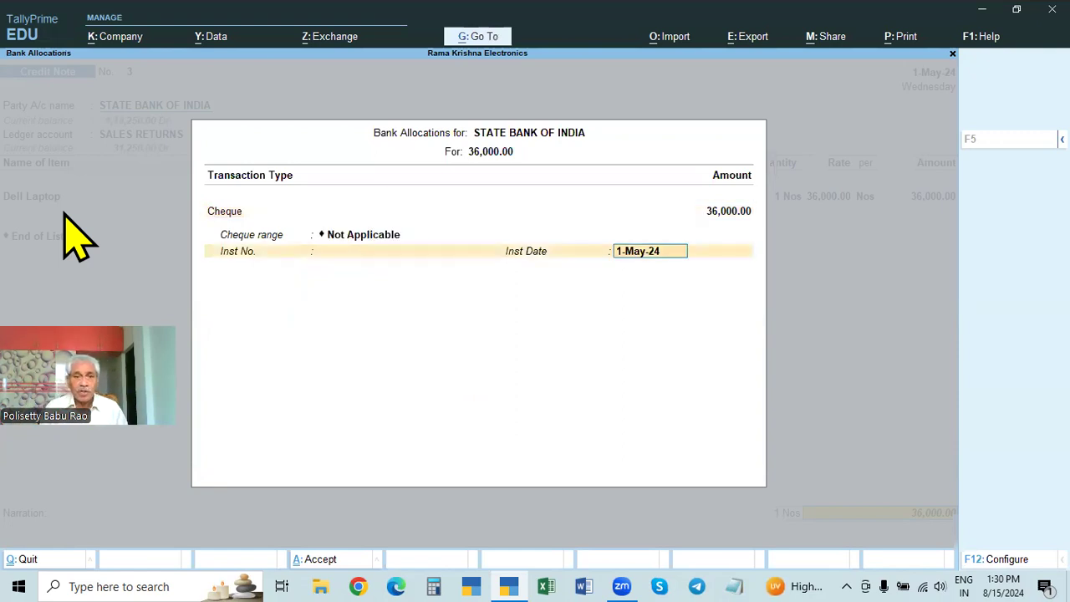
{"action": "key", "text": "BackSpace"}
{"action": "type", "text": "123457"}
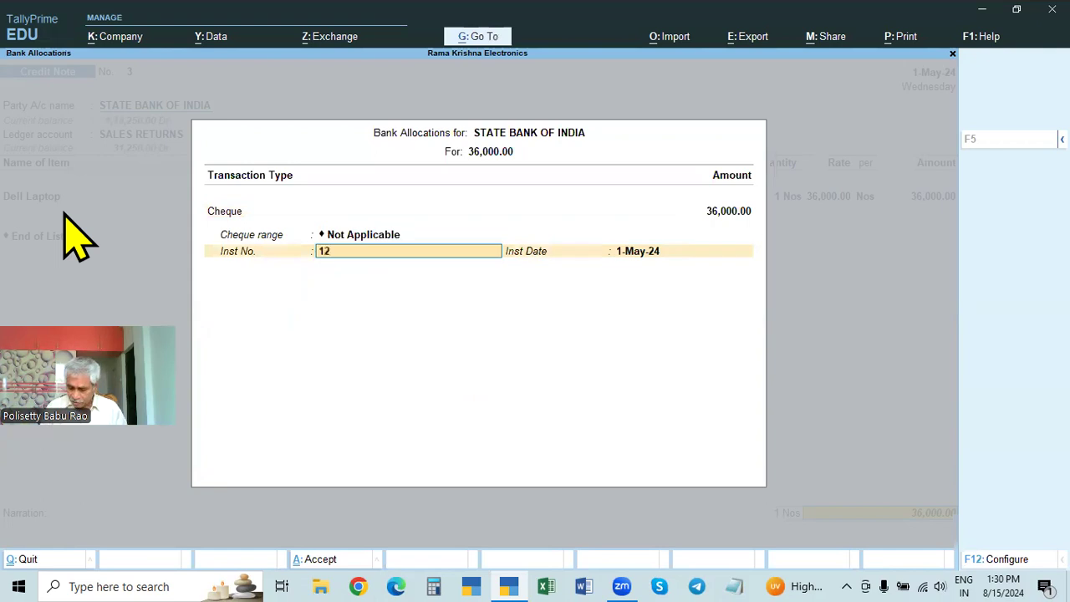
{"action": "key", "text": "Return"}
{"action": "key", "text": "Return"}
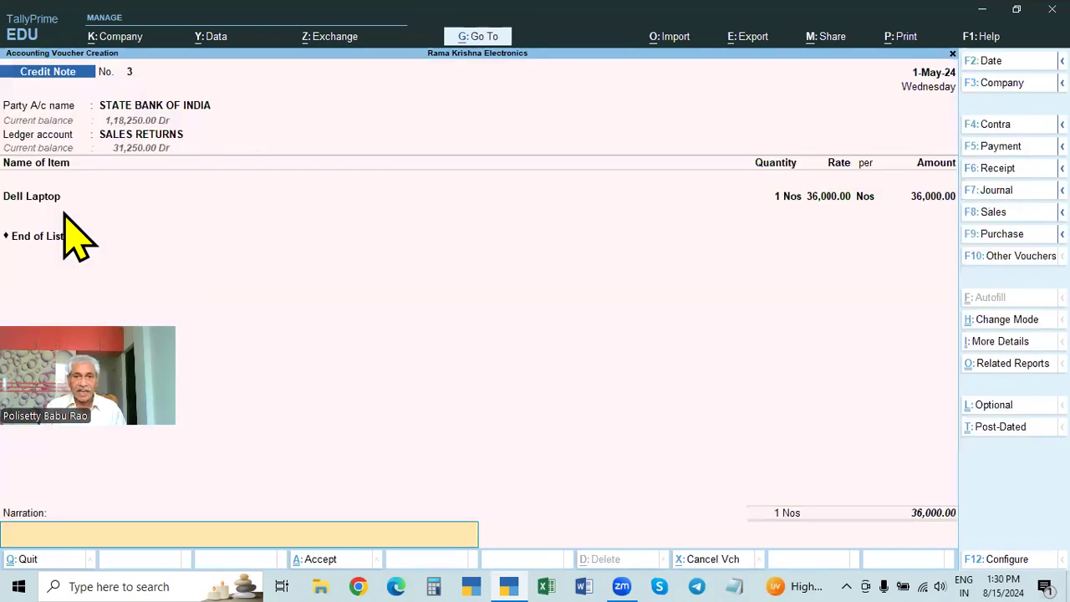
{"action": "key", "text": "ctrl+a"}
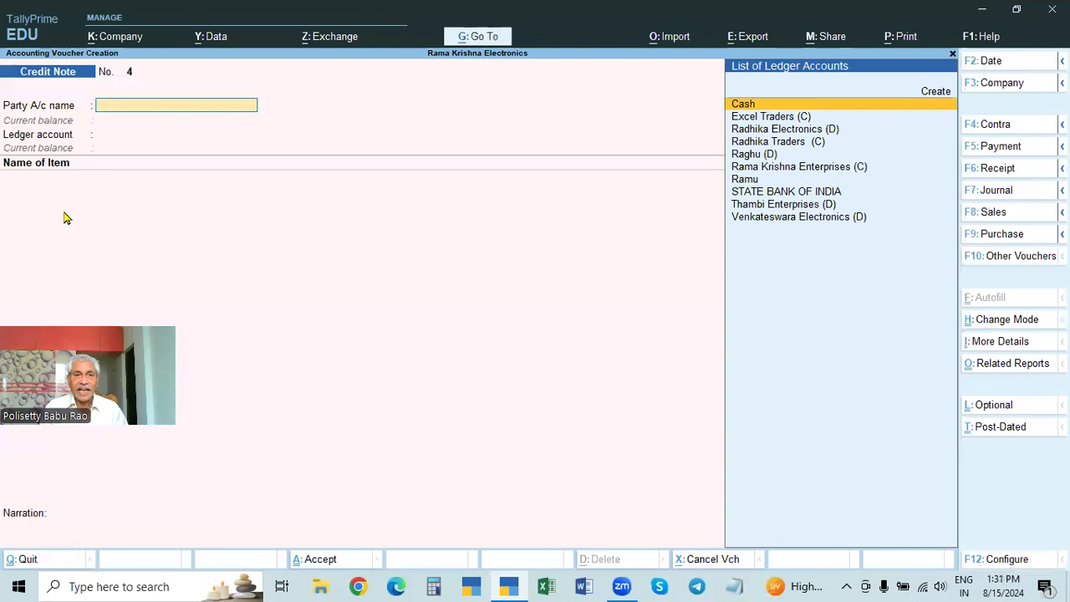
Step: Reopen the saved Credit Note No. 3, check its buyer and invoice details in an enlarged print preview, and leave it unprinted
{"action": "key", "text": "Page_Up"}
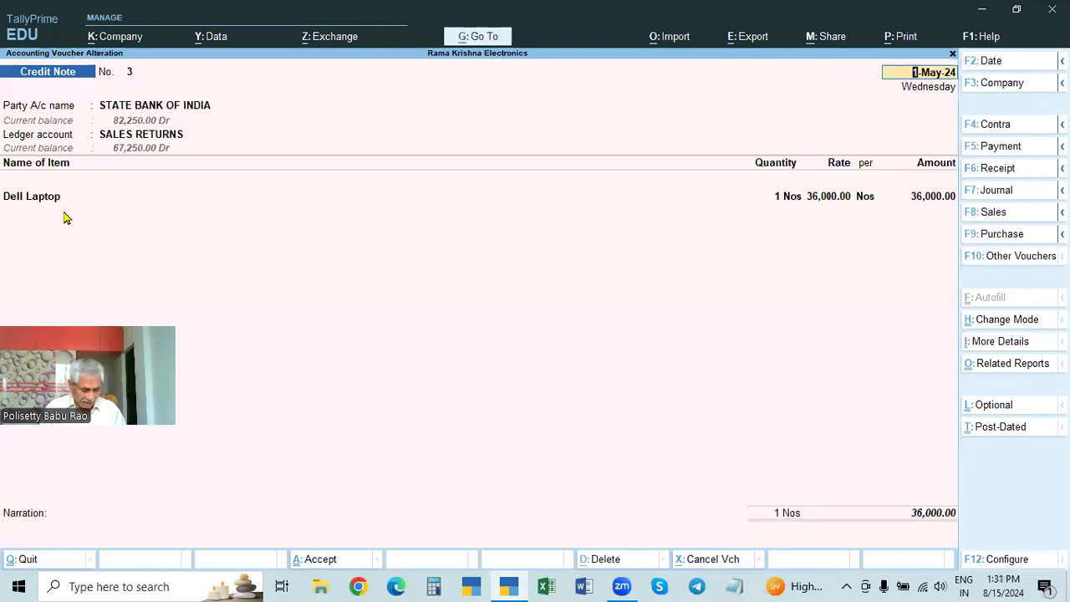
{"action": "key", "text": "alt+p"}
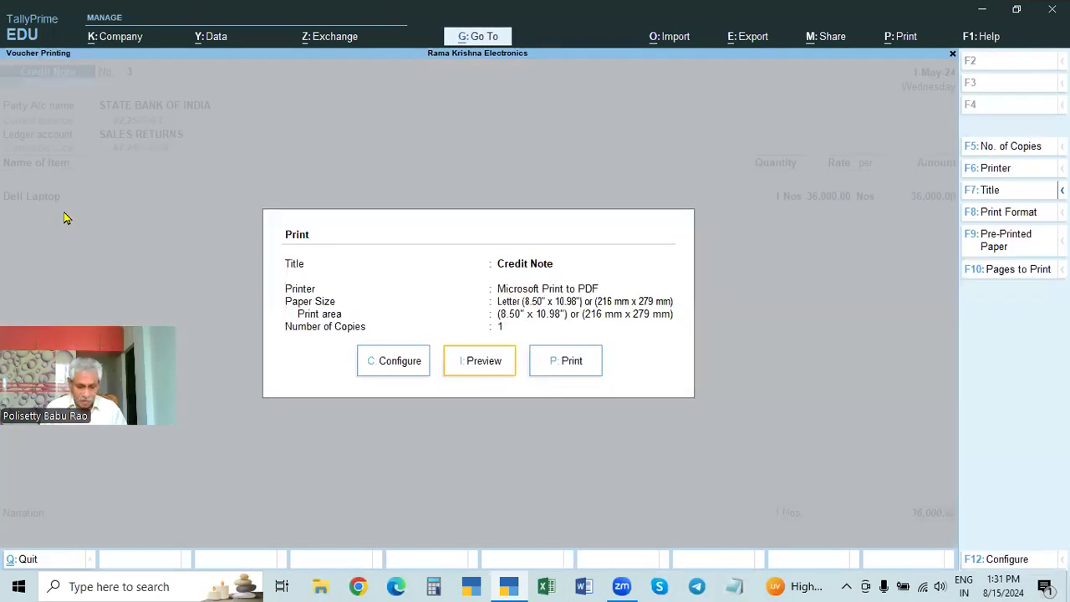
{"action": "key", "text": "i"}
{"action": "key", "text": "alt+z"}
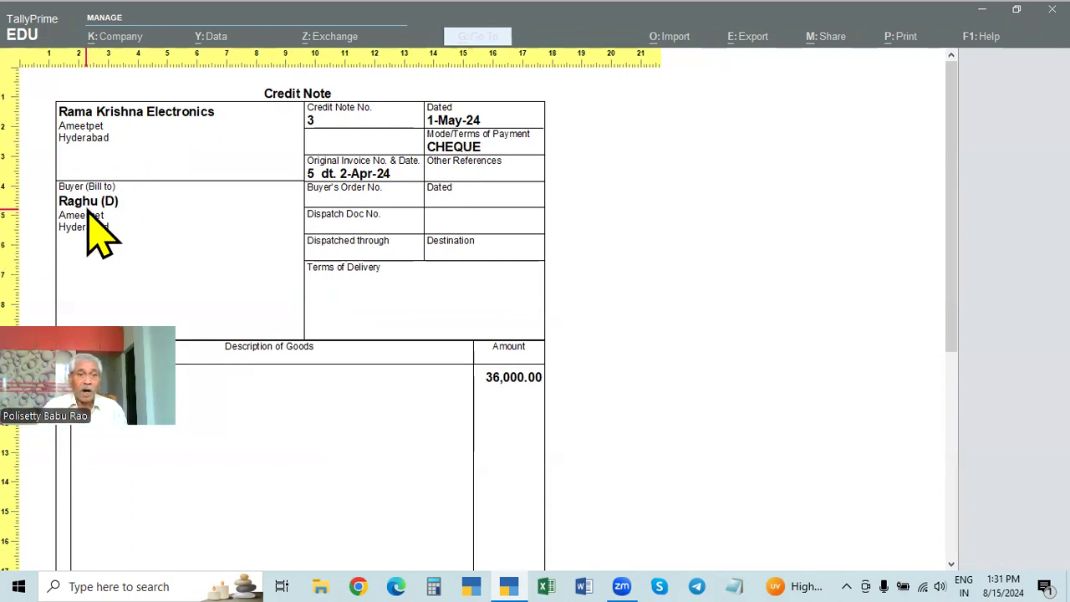
{"action": "key", "text": "Escape"}
{"action": "key", "text": "Escape"}
{"action": "key", "text": "Escape"}
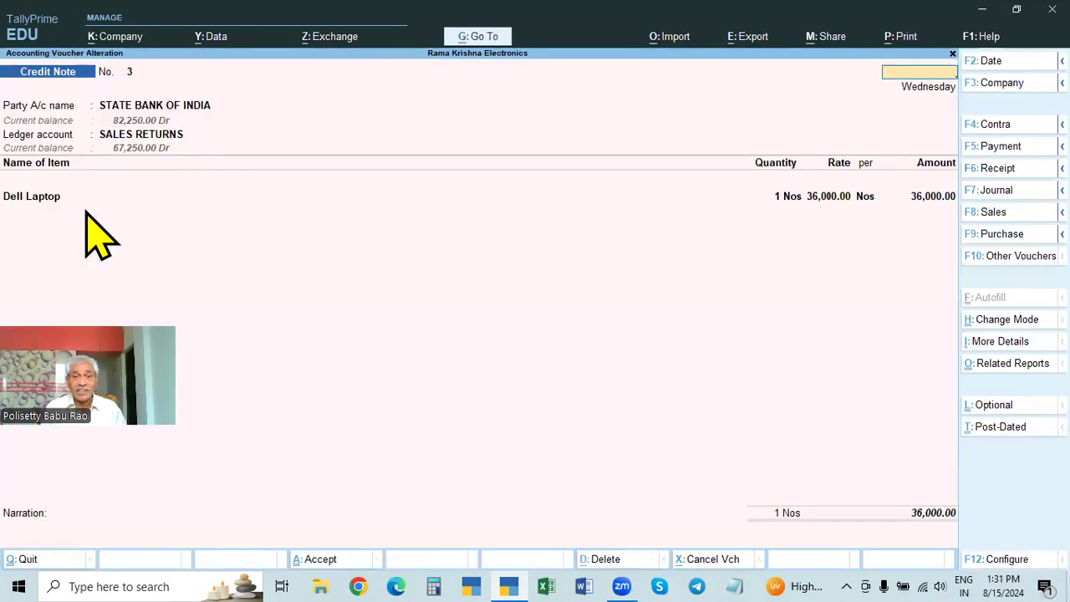
{"action": "key", "text": "Escape"}
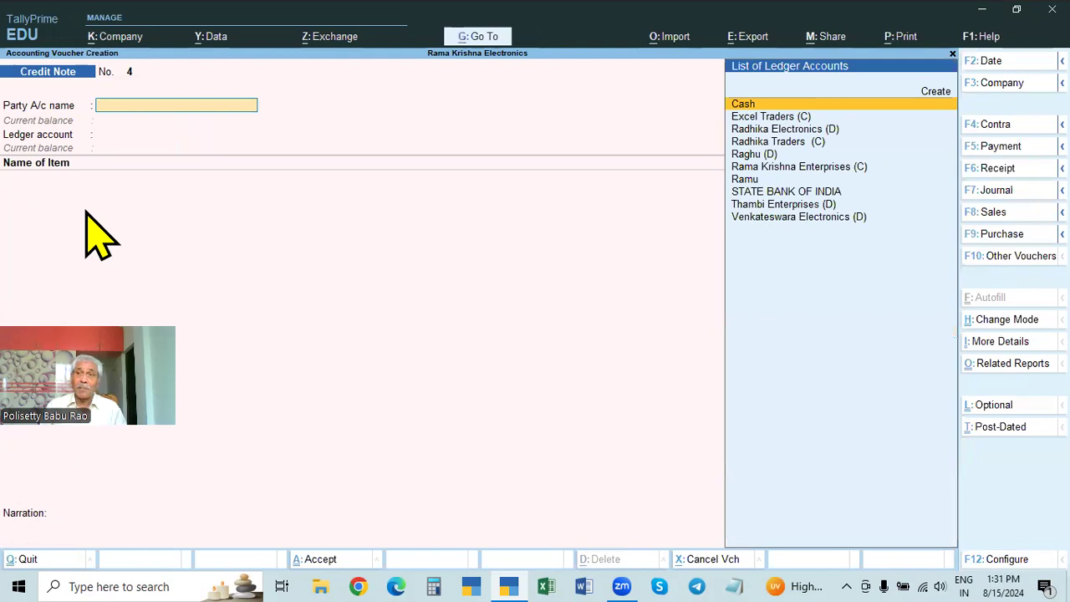
Step: Quit the blank Credit Note and return to the Gateway of Tally
{"action": "key", "text": "Escape"}
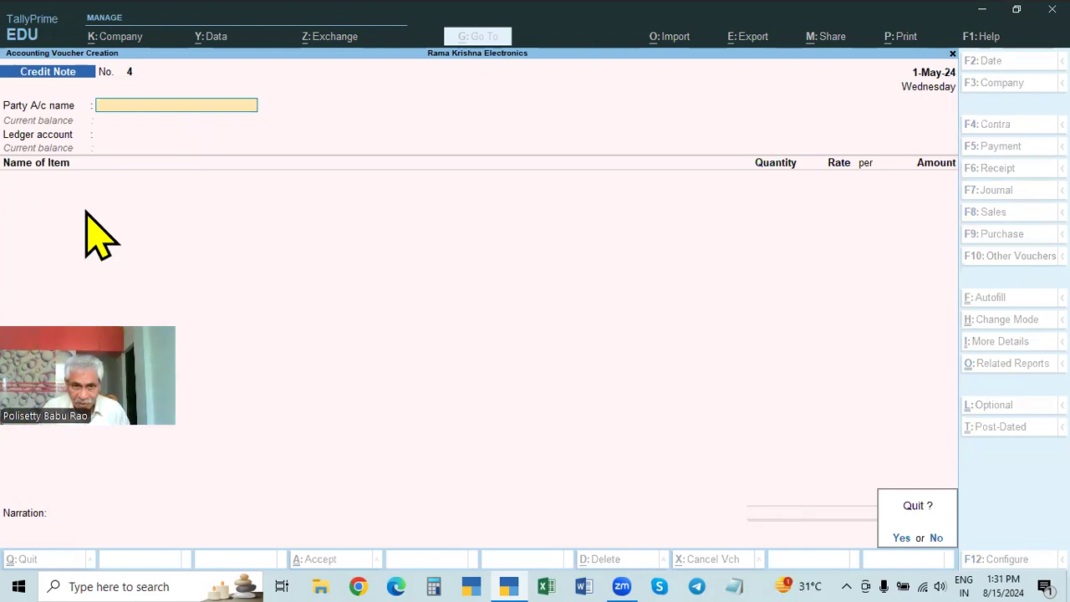
{"action": "key", "text": "Return"}
{"action": "key", "text": "Escape"}
{"action": "key", "text": "Escape"}
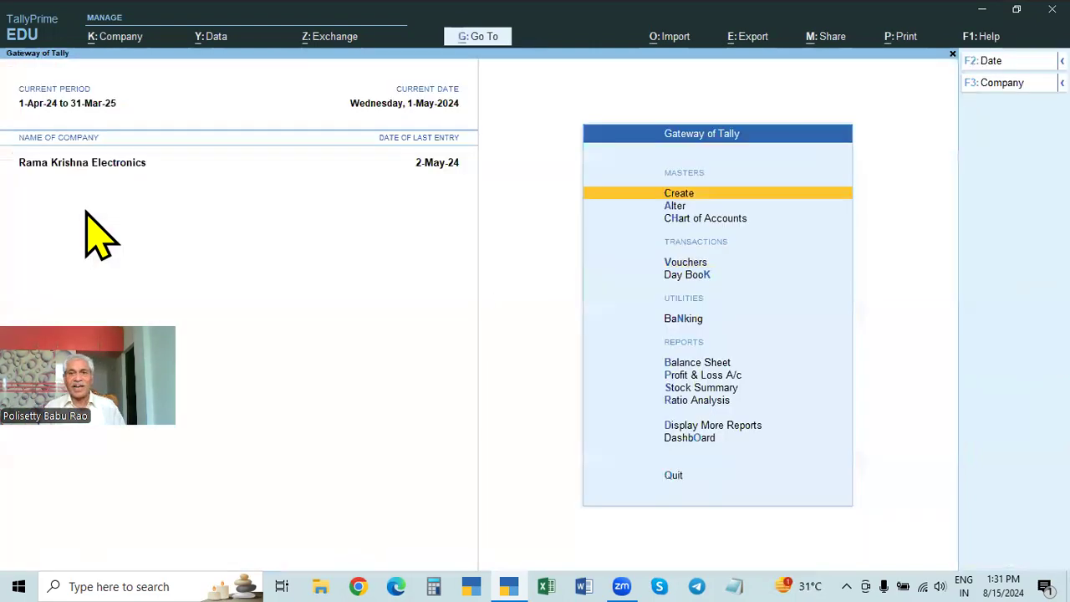